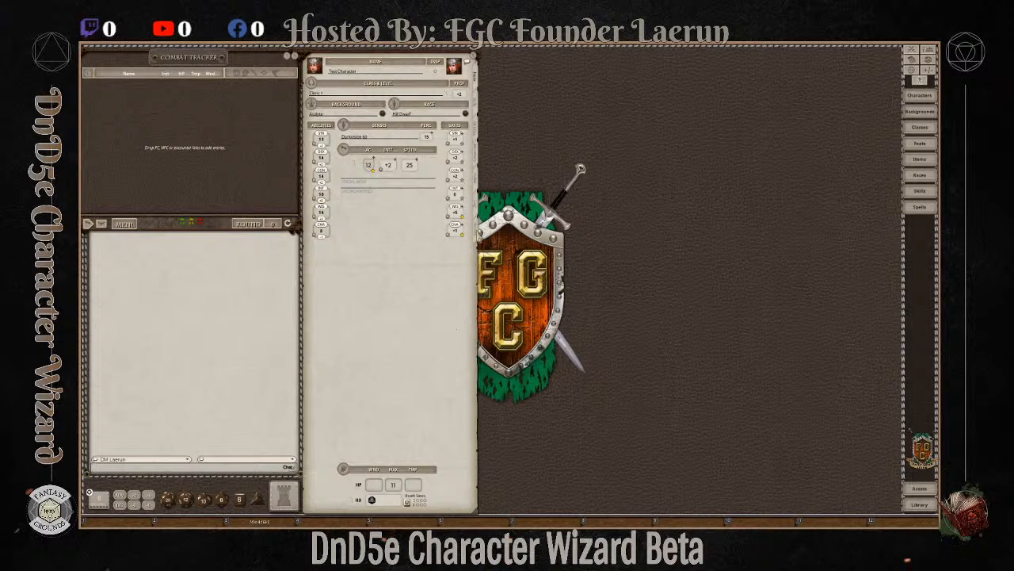
Review the Test Character's sheet, including its actions, log, abilities and main pages, and close it.
{"action": "left_click", "coordinate": [476, 231]}
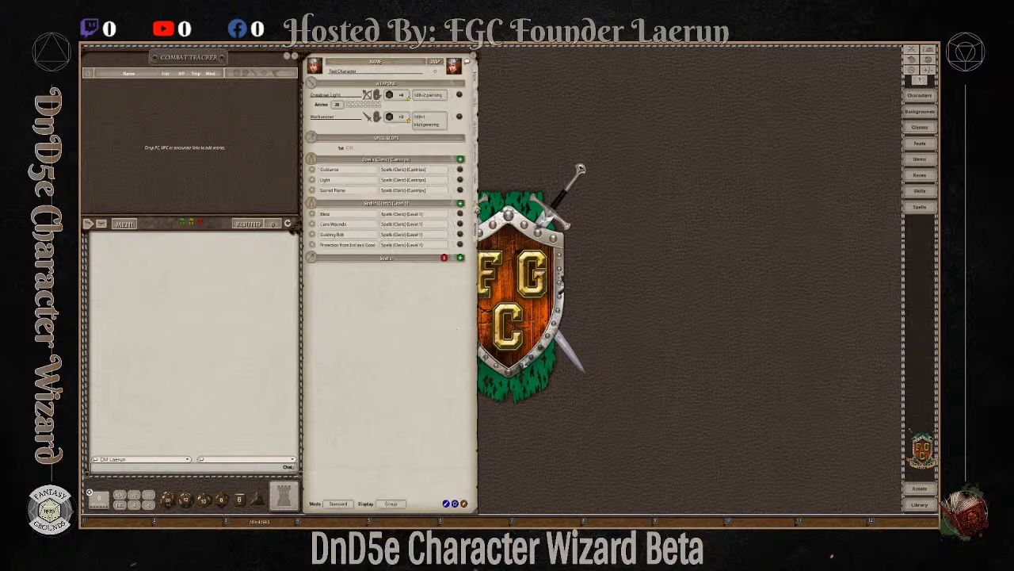
{"action": "left_click", "coordinate": [478, 196]}
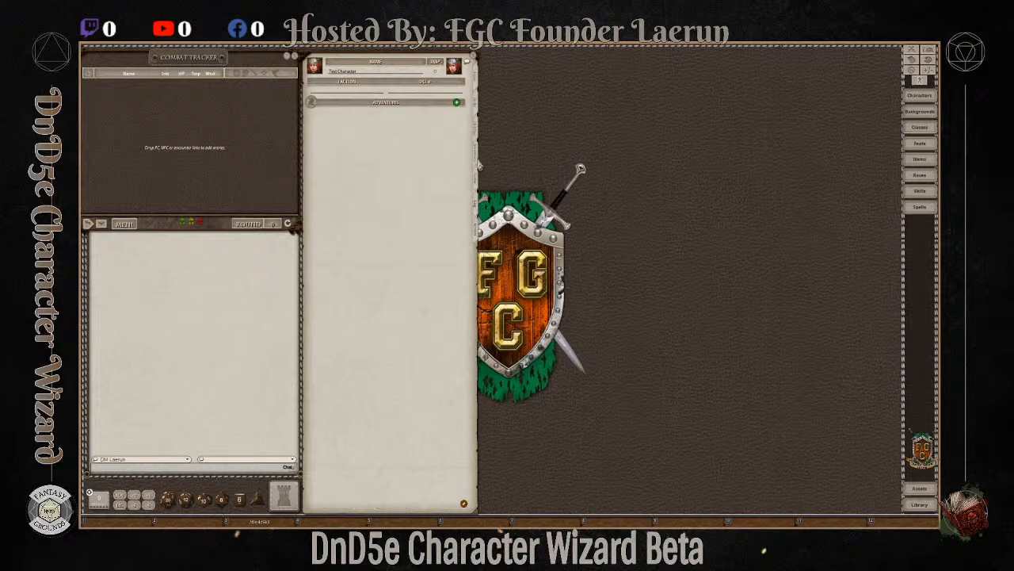
{"action": "left_click", "coordinate": [477, 104]}
{"action": "left_click", "coordinate": [477, 121]}
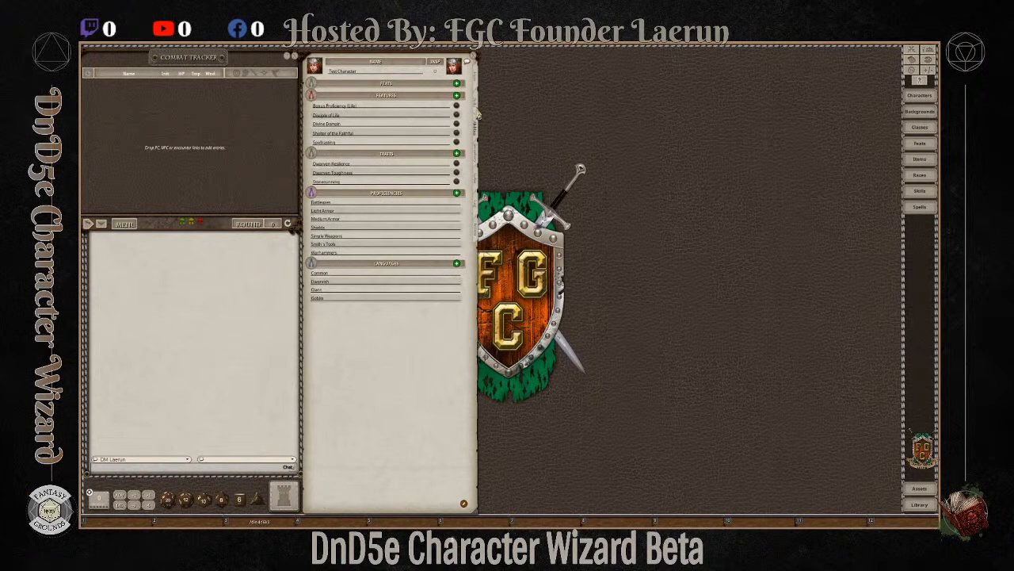
{"action": "left_click", "coordinate": [475, 92]}
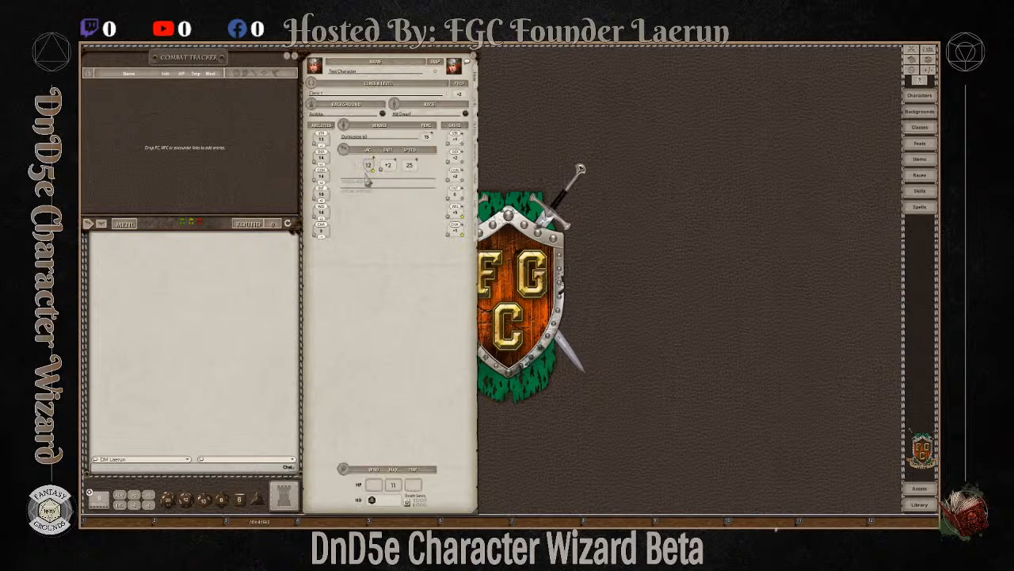
{"action": "left_click", "coordinate": [474, 60]}
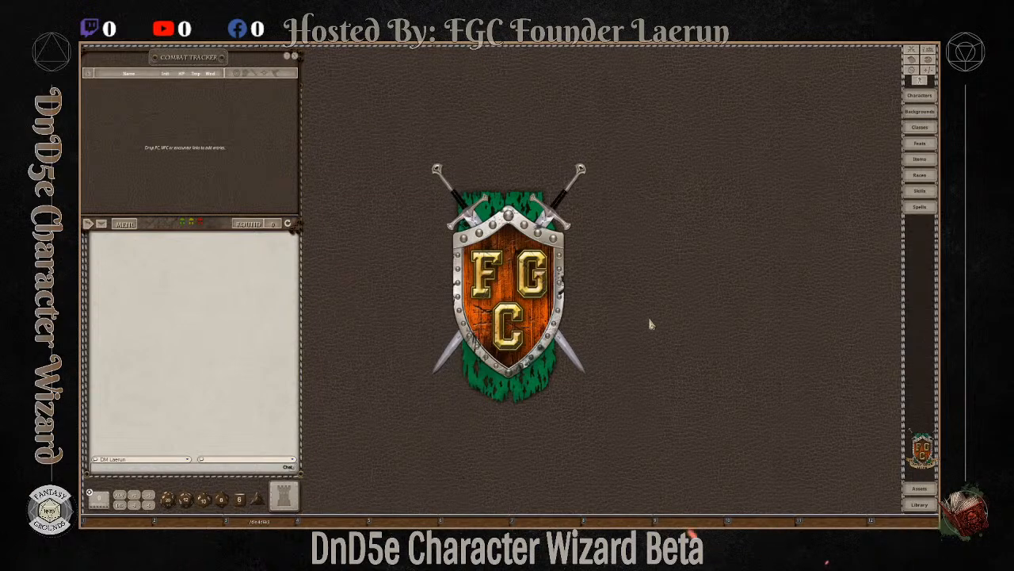
Check the modules available in the library and close it.
{"action": "left_click", "coordinate": [928, 507]}
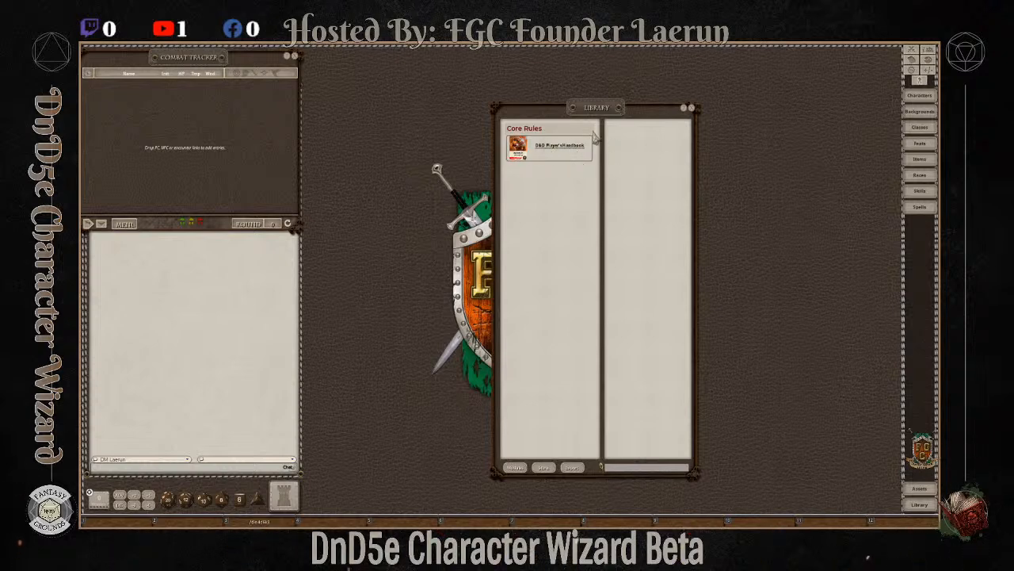
{"action": "left_click", "coordinate": [692, 109]}
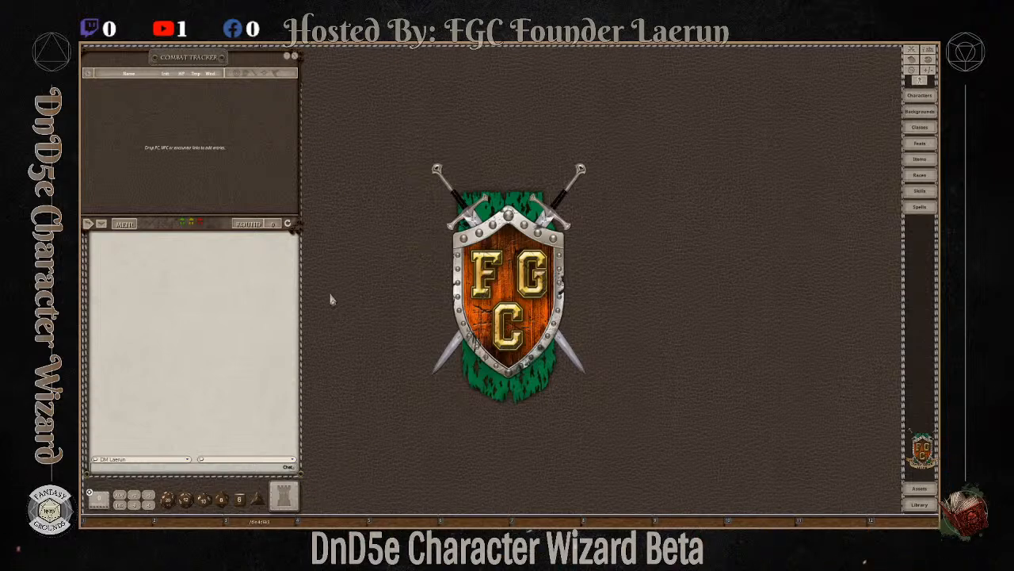
Start a new character with the character wizard from the list of characters.
{"action": "left_click", "coordinate": [918, 96]}
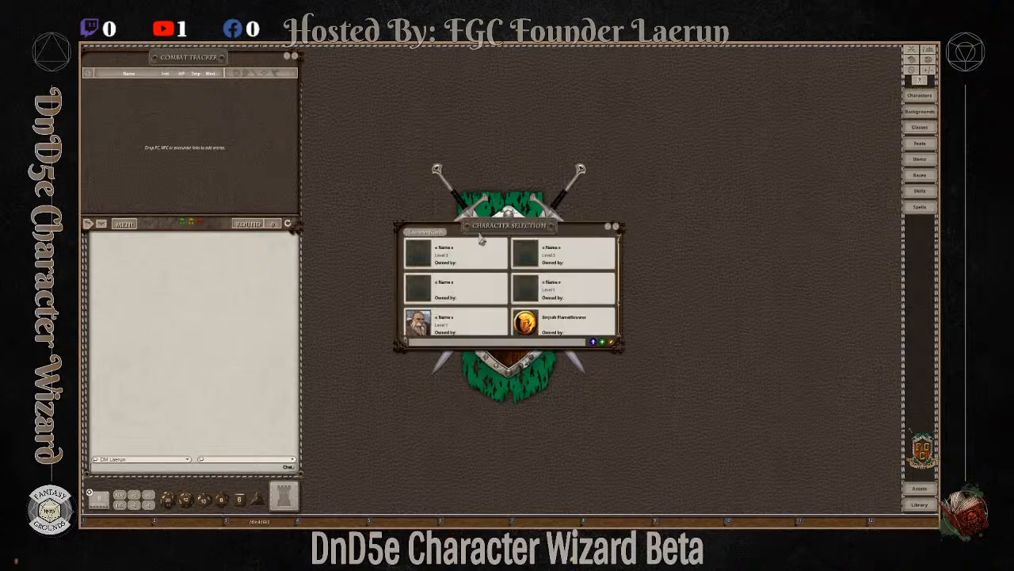
{"action": "scroll", "coordinate": [486, 313], "scroll_direction": "down", "scroll_amount": 2}
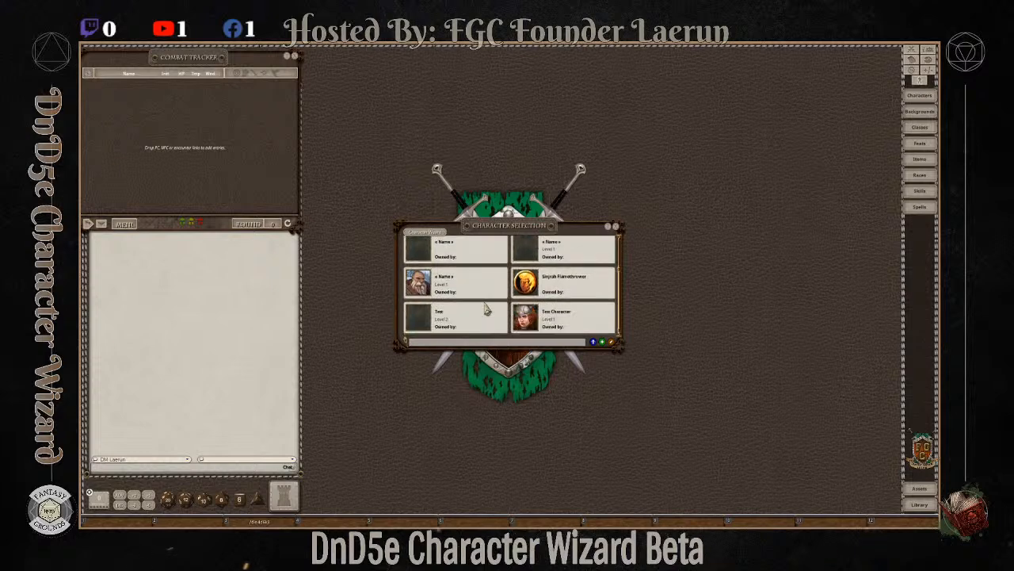
{"action": "left_click", "coordinate": [429, 234]}
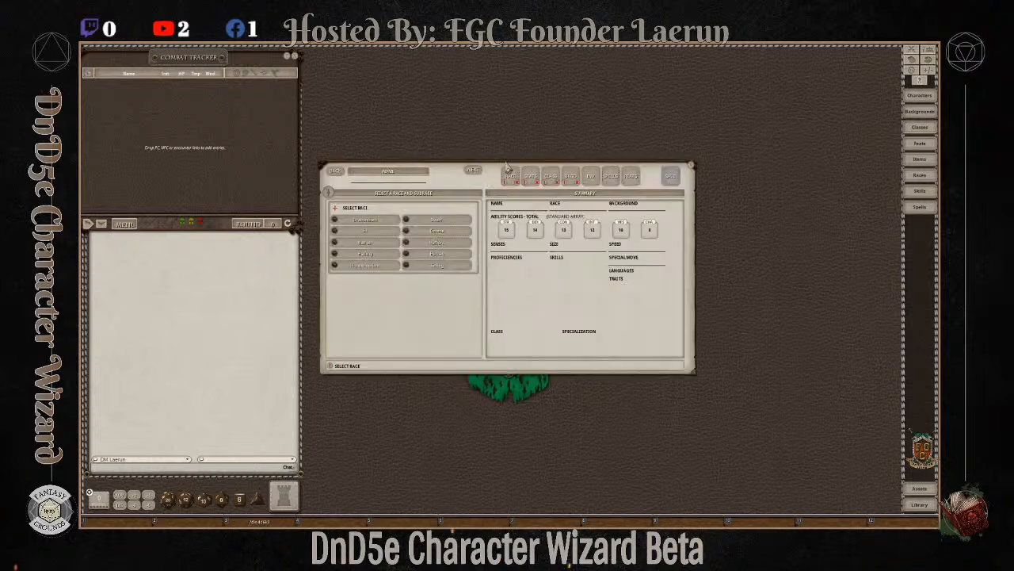
Close the character selection list, and enlarge and reposition the wizard window near the top of the tabletop.
{"action": "left_click_drag", "start_coordinate": [508, 168], "coordinate": [503, 54]}
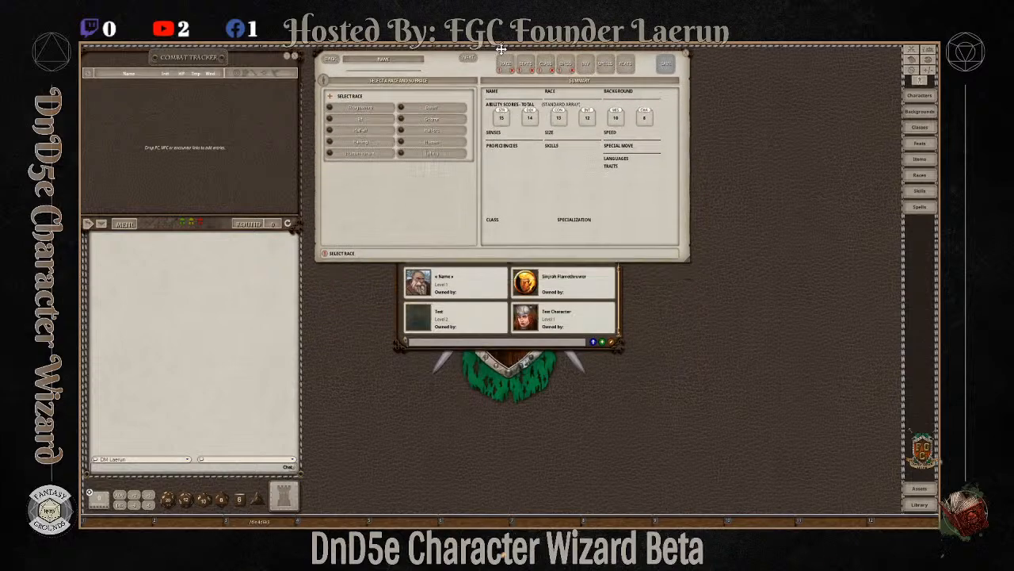
{"action": "left_click", "coordinate": [620, 324]}
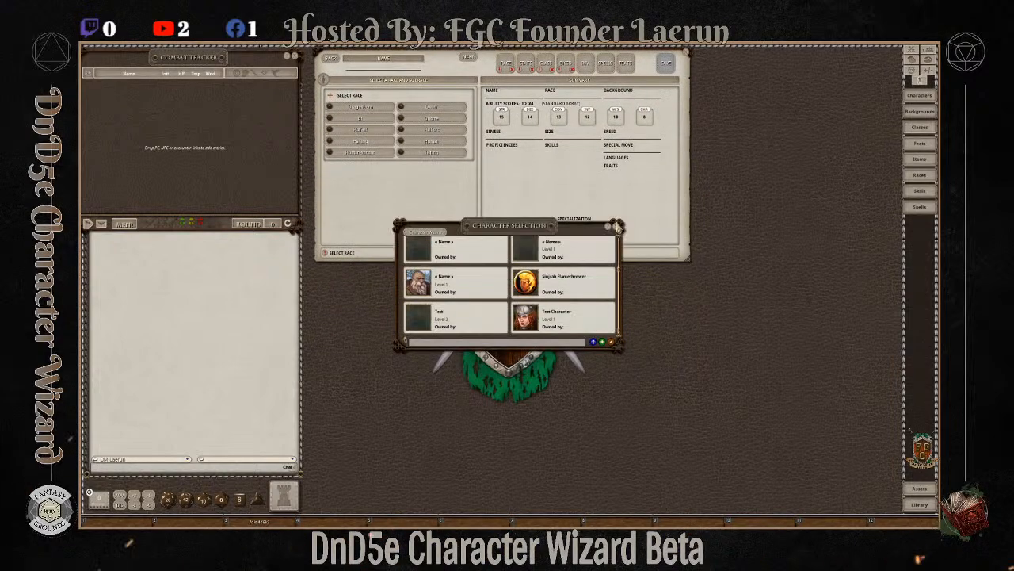
{"action": "left_click", "coordinate": [619, 228]}
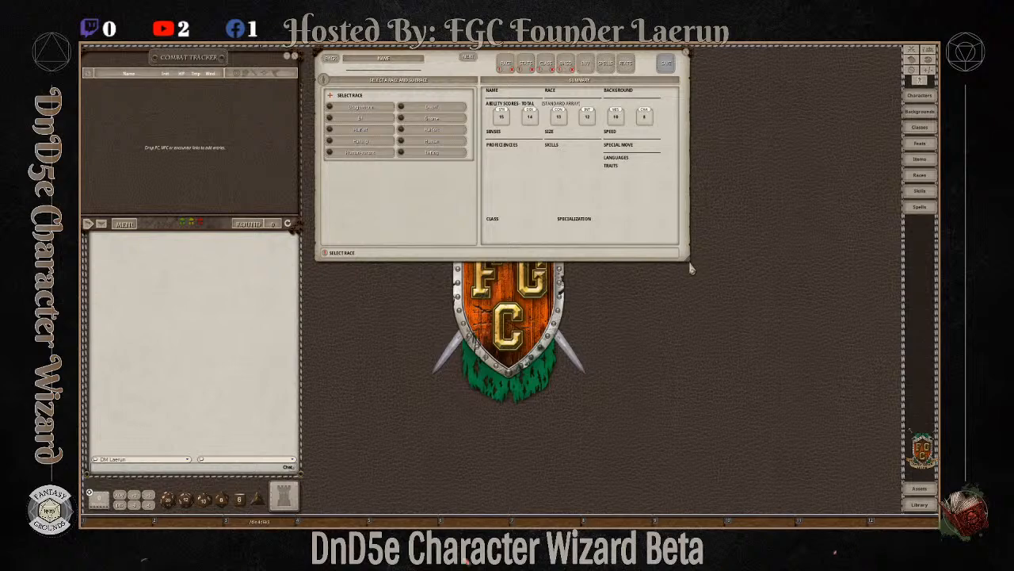
{"action": "left_click_drag", "start_coordinate": [686, 259], "coordinate": [767, 386]}
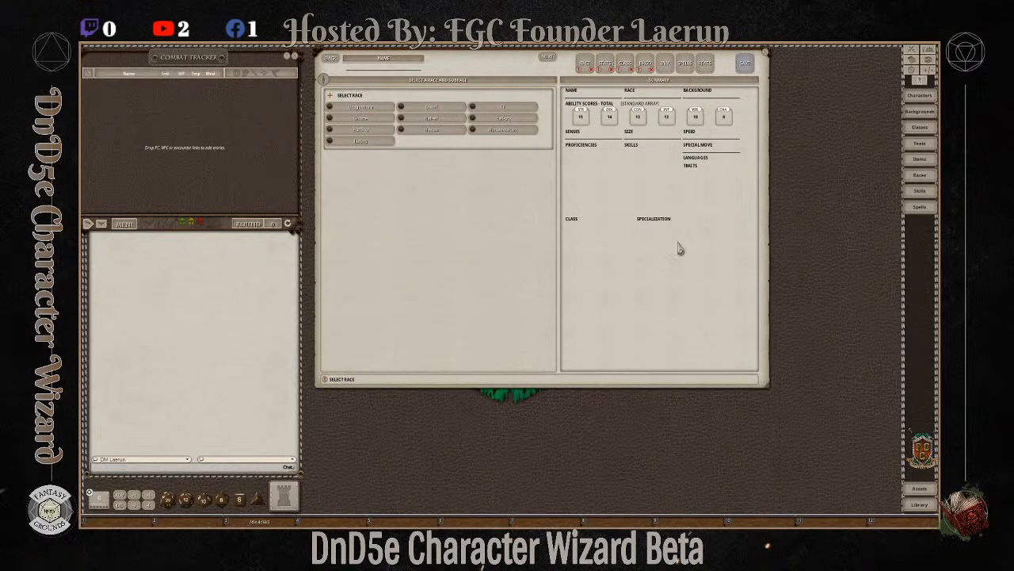
{"action": "mouse_move", "coordinate": [521, 63]}
{"action": "left_mouse_down"}
{"action": "mouse_move", "coordinate": [523, 85]}
{"action": "mouse_move", "coordinate": [514, 68]}
{"action": "left_mouse_up"}
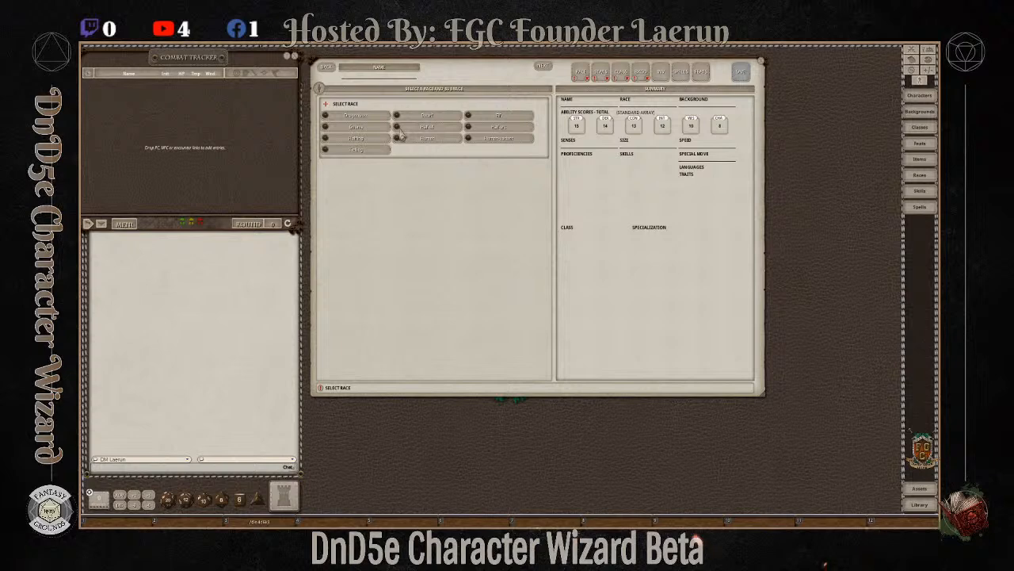
Choose Dragonborn as the character's race with Brass as the draconic ancestry.
{"action": "left_click", "coordinate": [340, 116]}
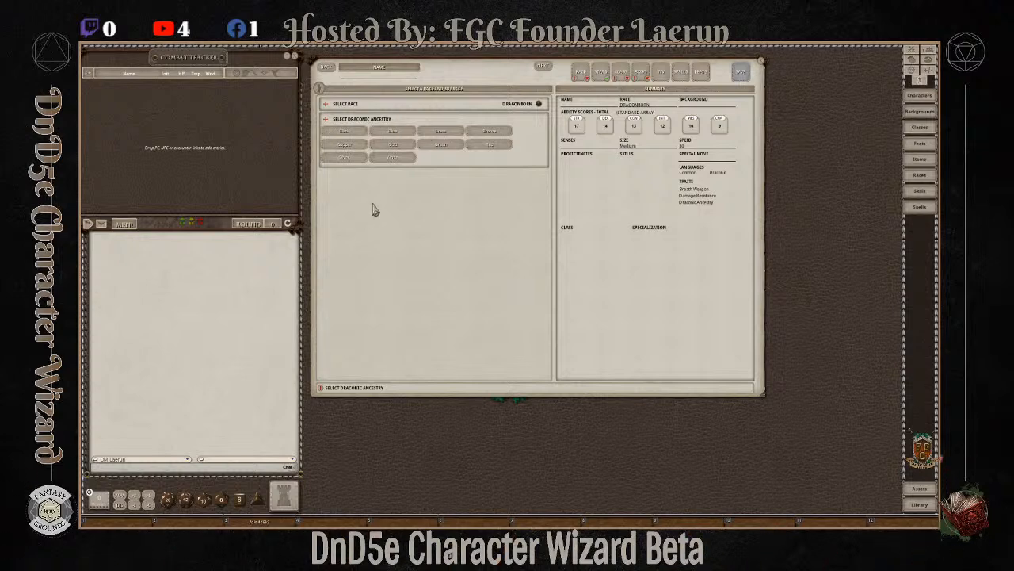
{"action": "left_click", "coordinate": [444, 132]}
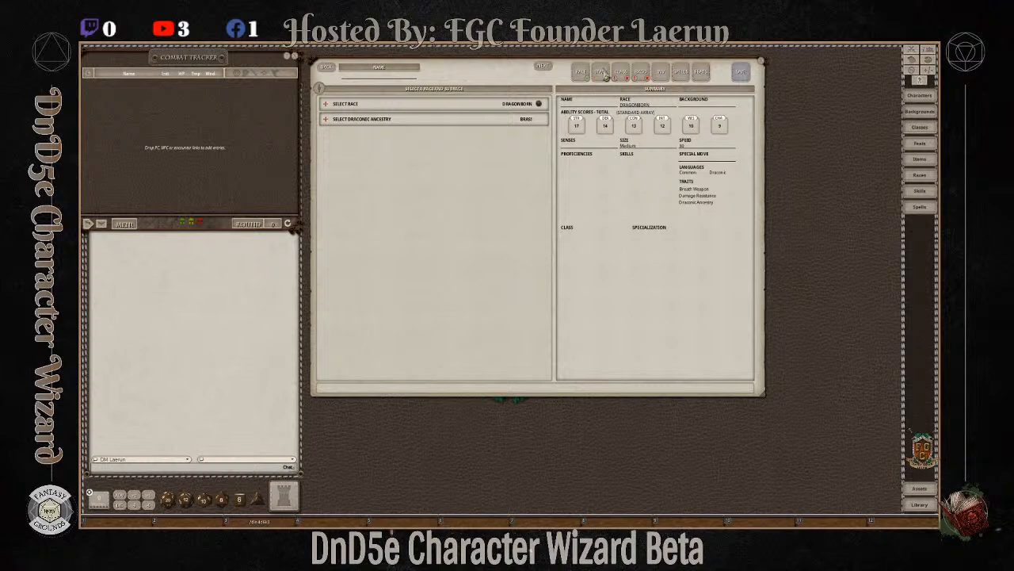
Assign the Standard Array as Strength 15, Dexterity 13, Constitution 14, Intelligence 10, Wisdom 12 and Charisma 8, and name the character Test Player.
{"action": "left_click", "coordinate": [602, 72]}
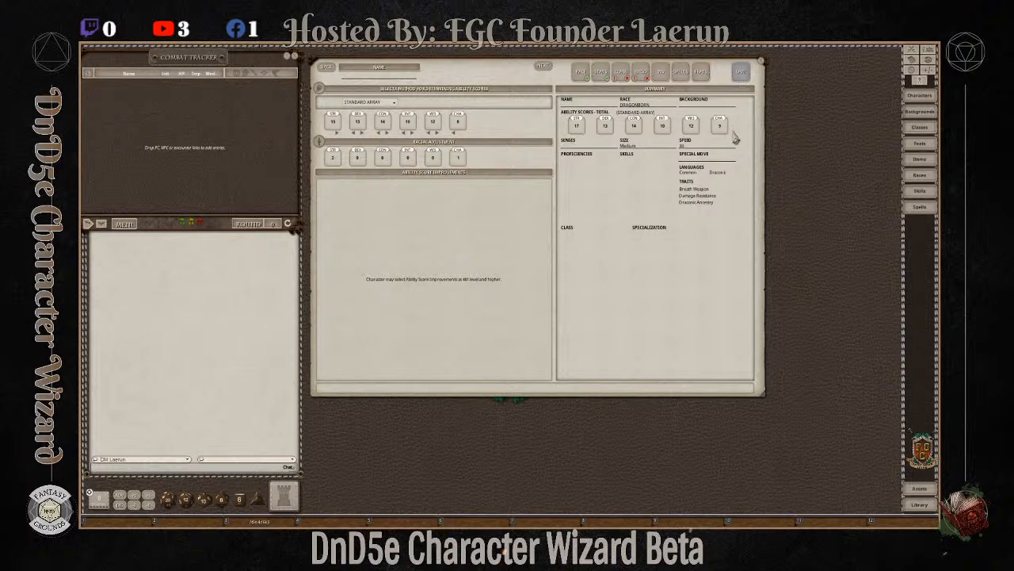
{"action": "left_click", "coordinate": [394, 103]}
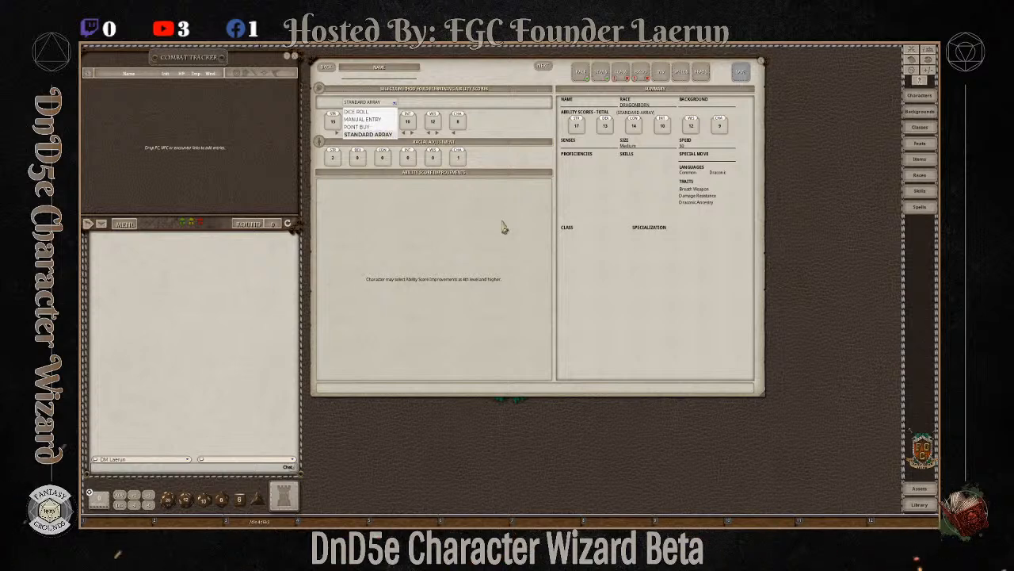
{"action": "left_click", "coordinate": [377, 135]}
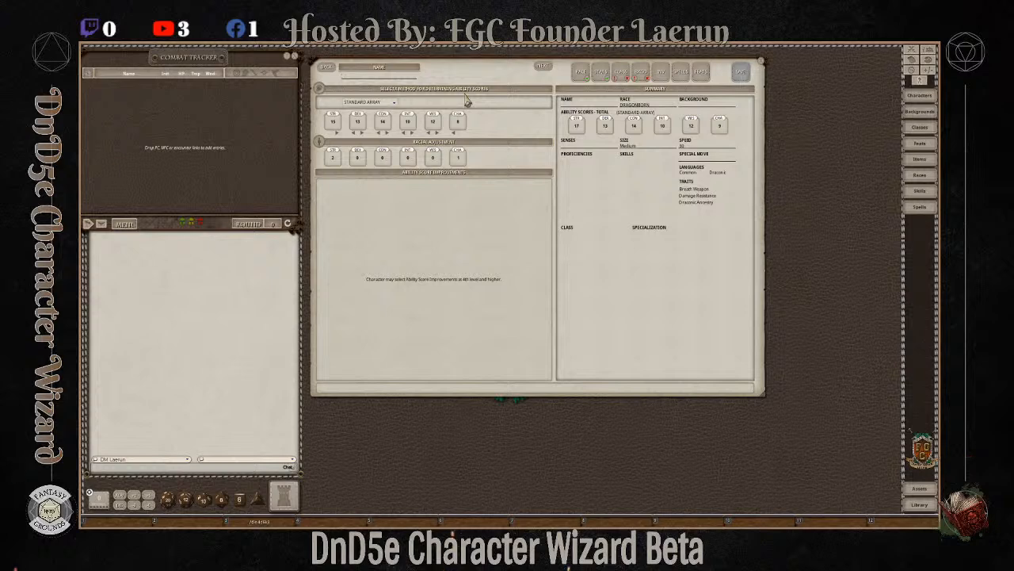
{"action": "type", "text": "Test Player"}
{"action": "left_click", "coordinate": [461, 161]}
Make the character a level 1 Fighter with Survival and Athletics as the class skill proficiencies.
{"action": "left_click", "coordinate": [623, 79]}
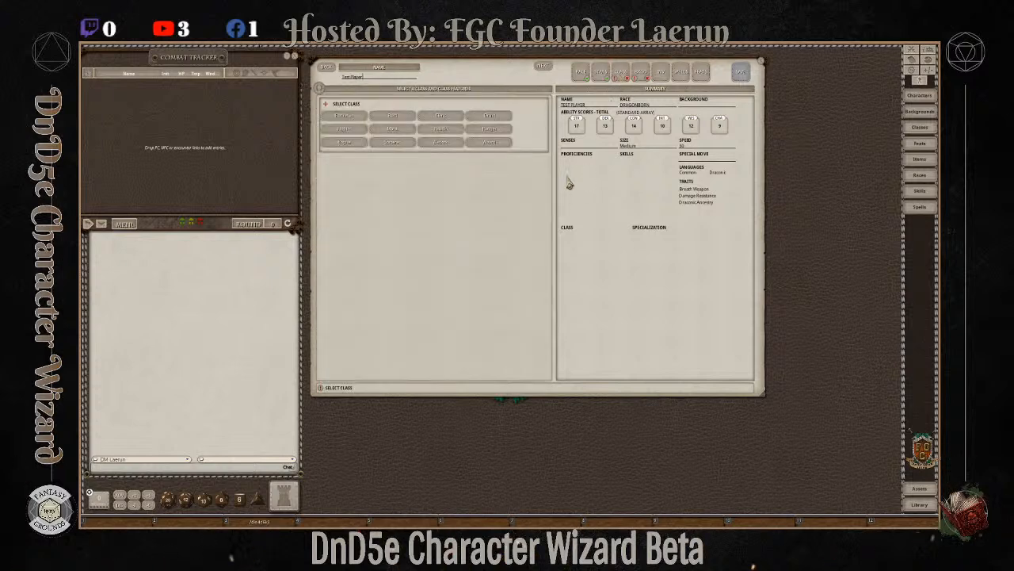
{"action": "left_click", "coordinate": [350, 131]}
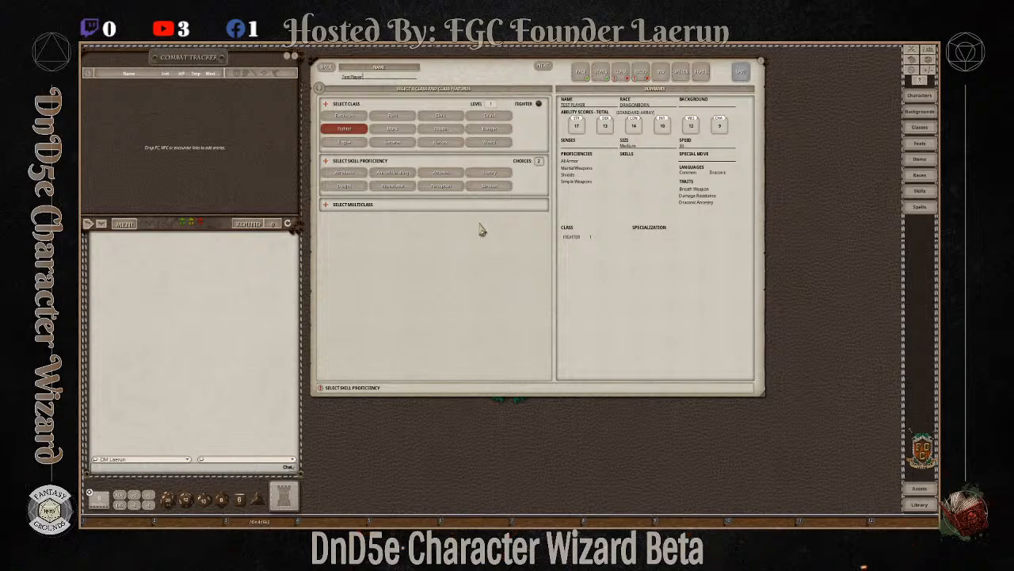
{"action": "left_click", "coordinate": [490, 187]}
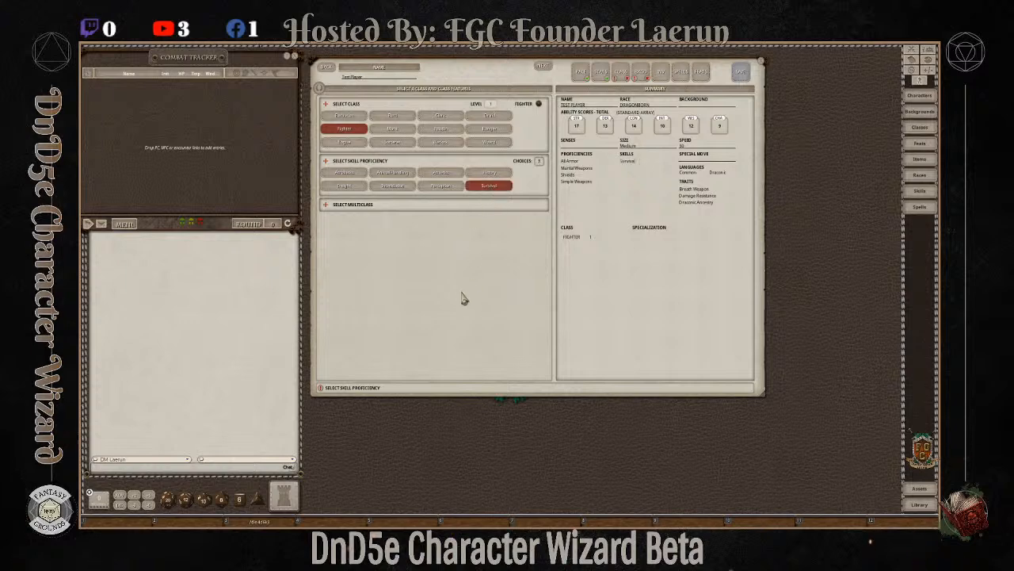
{"action": "left_click", "coordinate": [445, 185]}
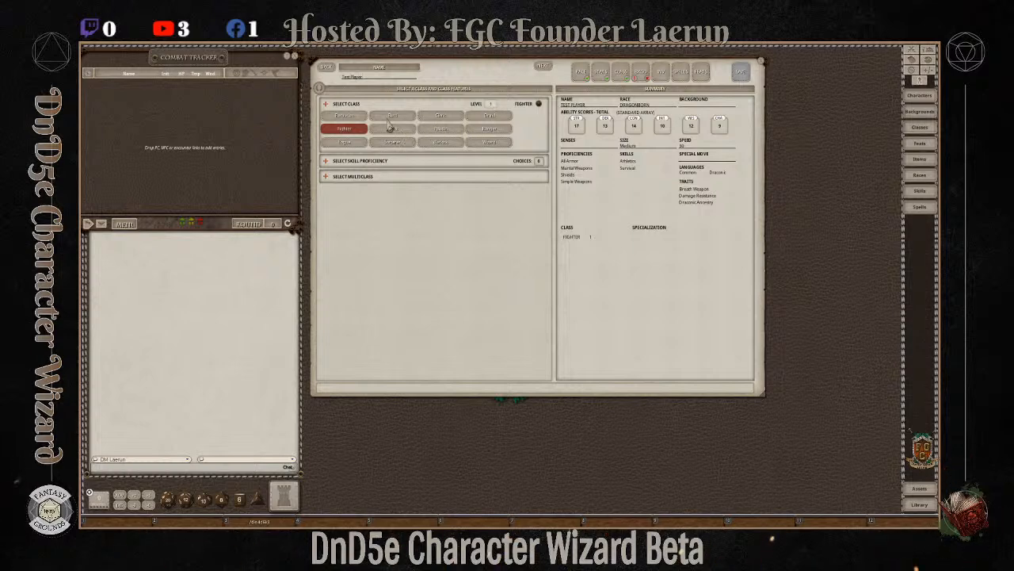
Give the character the Soldier background with the Perception skill and the Three-dragon Ante Set tool proficiency.
{"action": "left_click", "coordinate": [641, 72]}
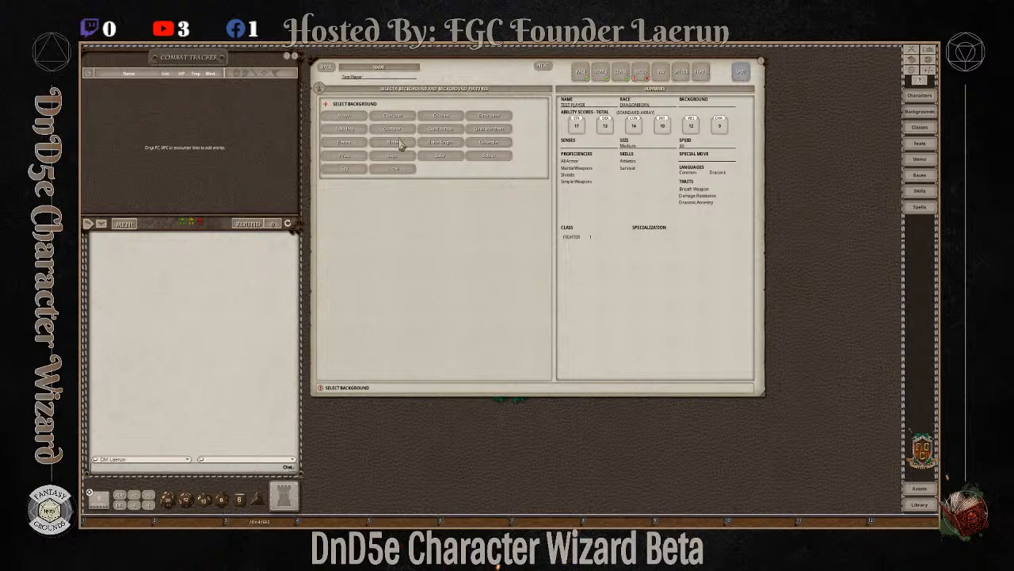
{"action": "left_click", "coordinate": [489, 155]}
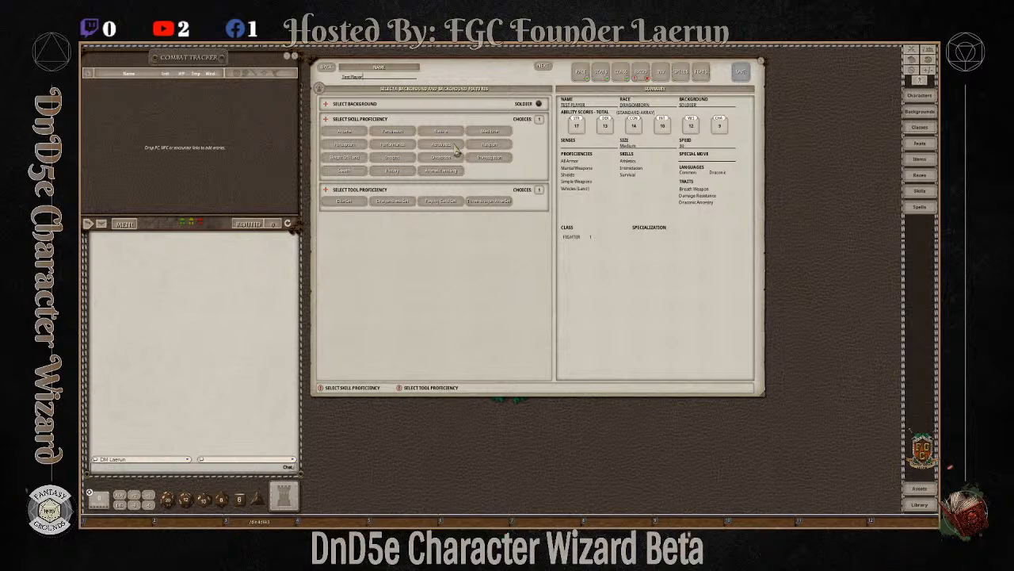
{"action": "left_click", "coordinate": [359, 144]}
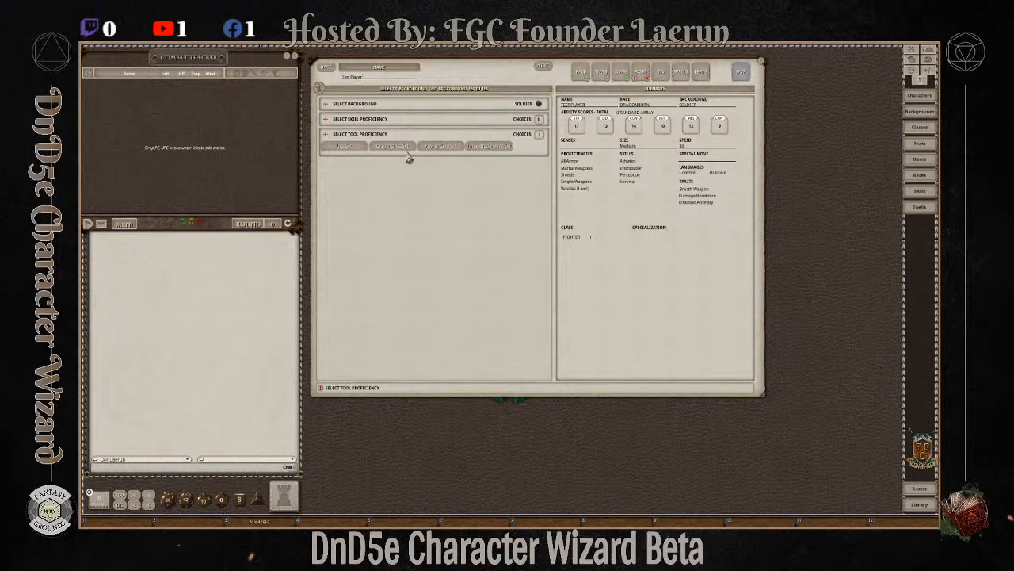
{"action": "left_click", "coordinate": [488, 149]}
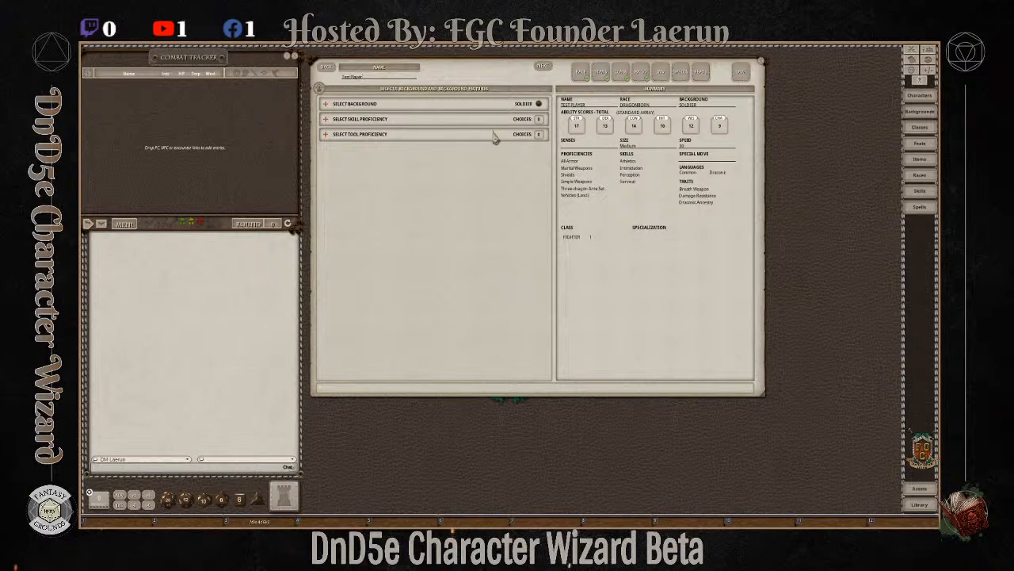
Pick Chain Mail for Class Choice 1 of the starting inventory.
{"action": "left_click", "coordinate": [661, 73]}
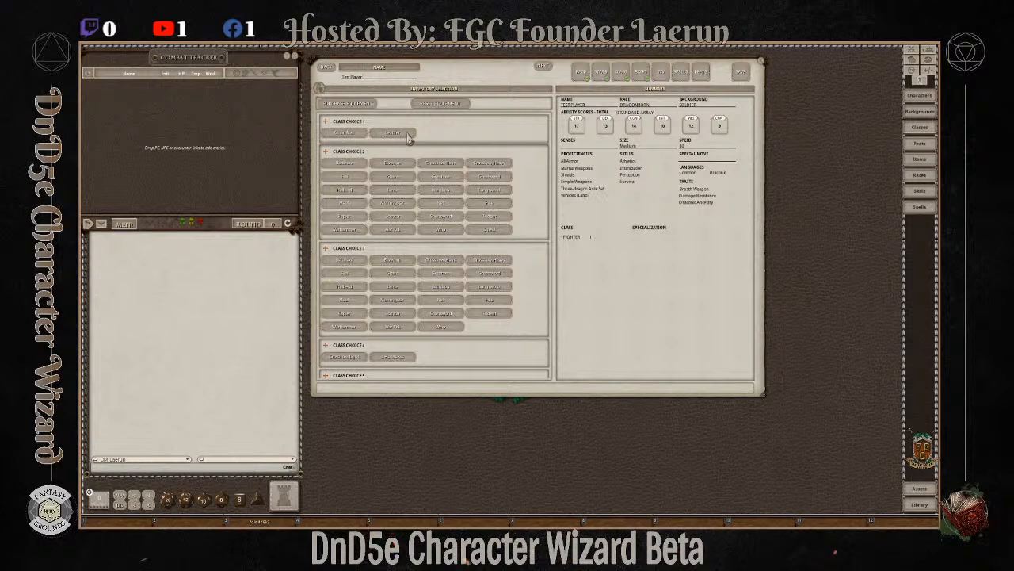
{"action": "left_click", "coordinate": [344, 133]}
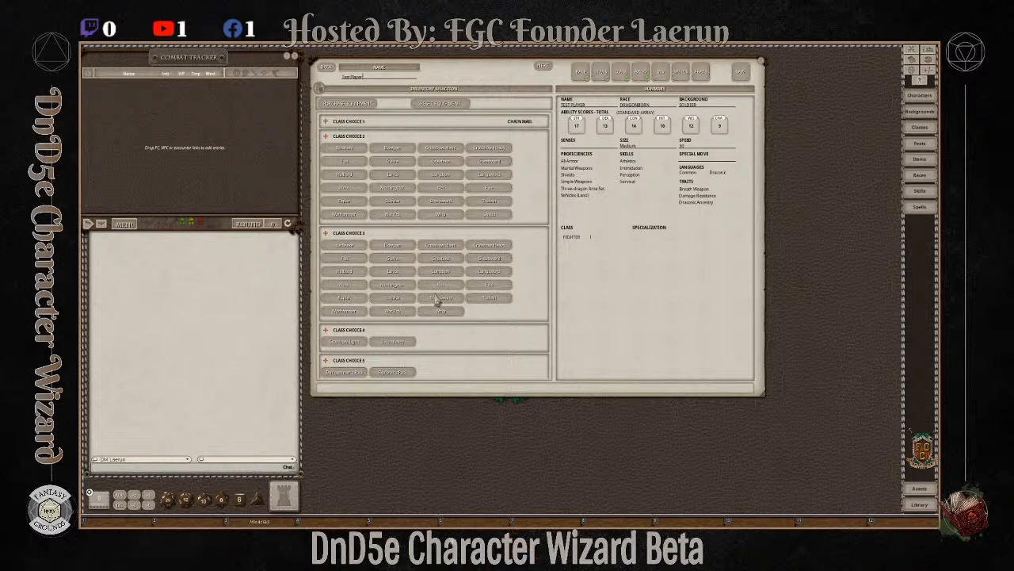
Browse the purchasable gear, weapons and armor filtered by "chain" and open the description of Chain Mail.
{"action": "left_click", "coordinate": [348, 106]}
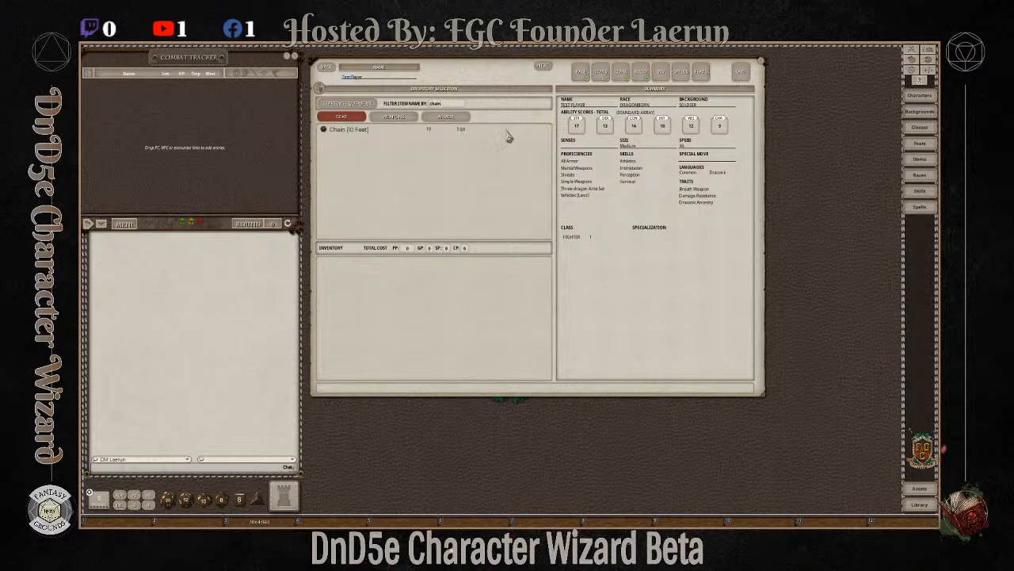
{"action": "left_click", "coordinate": [394, 119]}
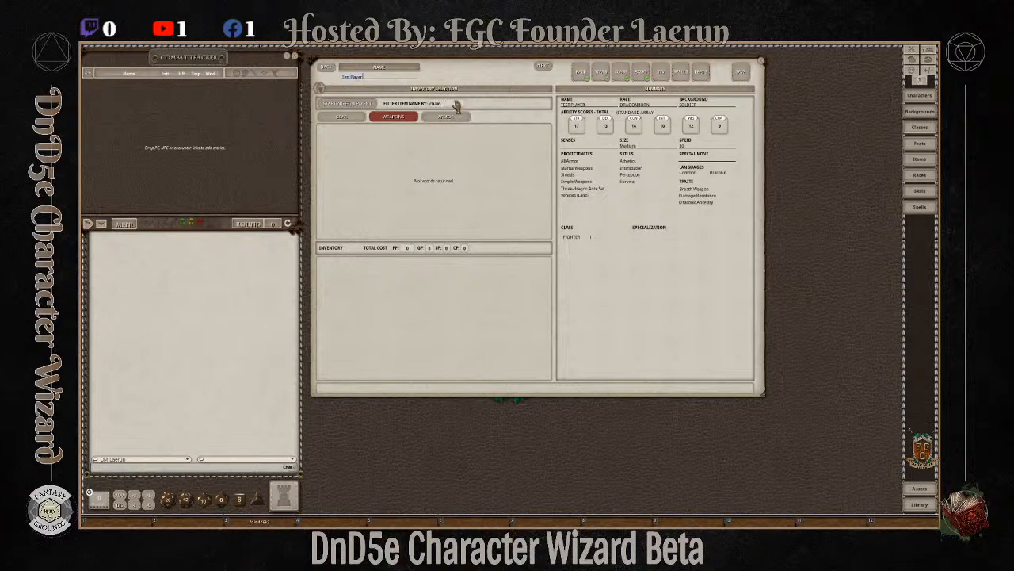
{"action": "left_click", "coordinate": [349, 118]}
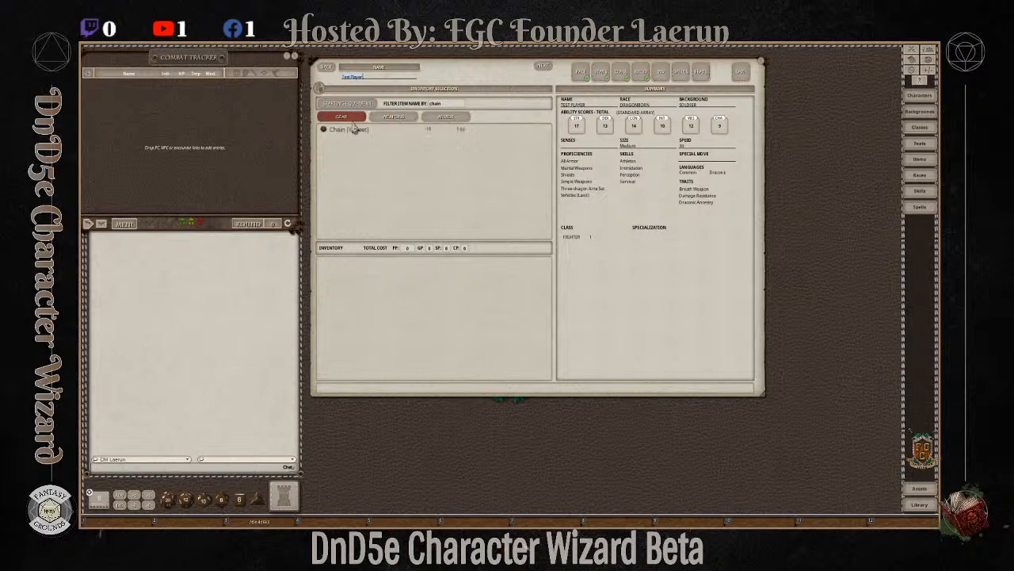
{"action": "left_click", "coordinate": [451, 117]}
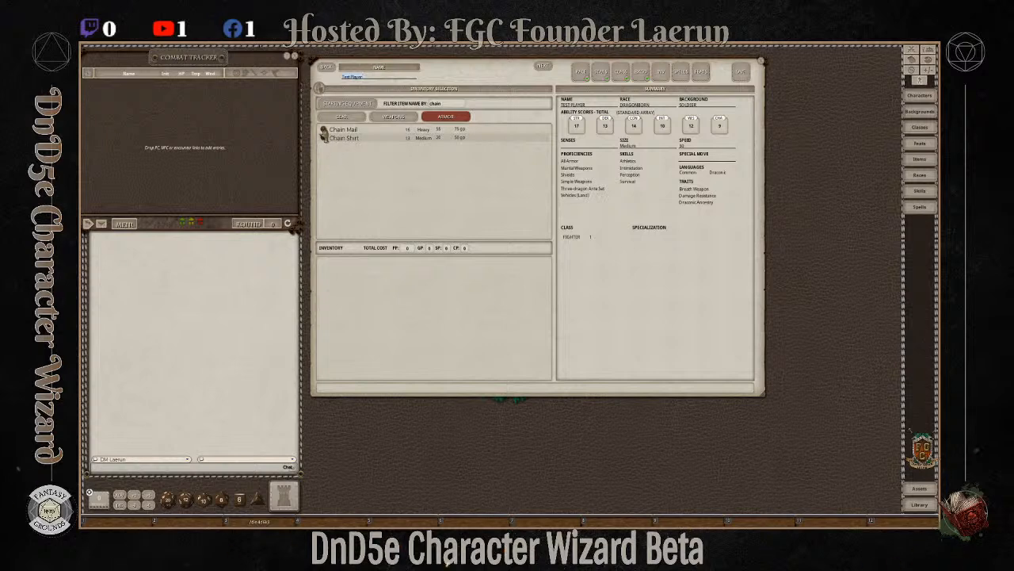
{"action": "left_click", "coordinate": [324, 130]}
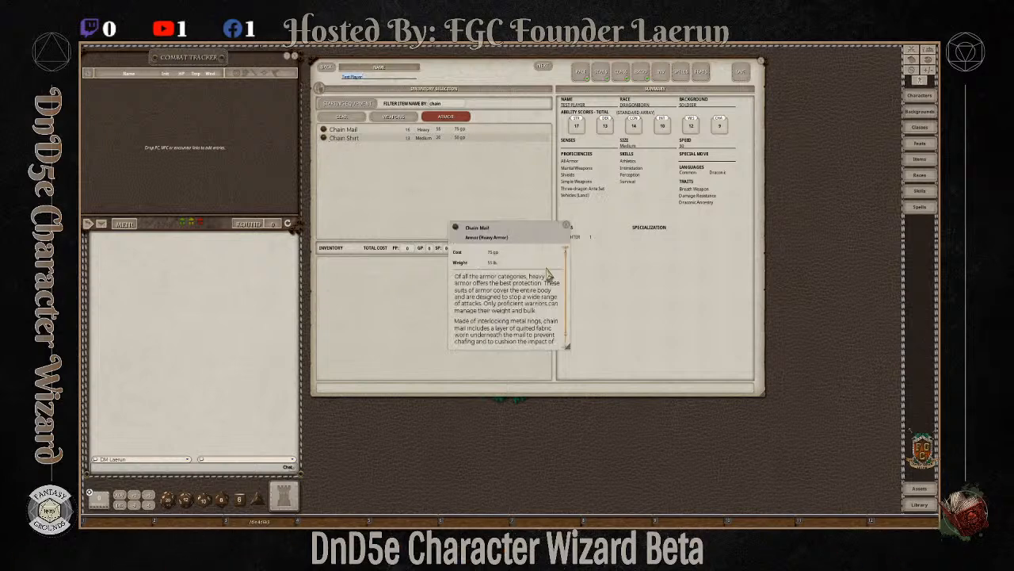
Read through the Chain Mail description, close it and add one Chain Mail to the inventory.
{"action": "scroll", "coordinate": [533, 305], "scroll_direction": "down", "scroll_amount": 1}
{"action": "scroll", "coordinate": [519, 301], "scroll_direction": "up", "scroll_amount": 1}
{"action": "scroll", "coordinate": [566, 274], "scroll_direction": "down", "scroll_amount": 1}
{"action": "scroll", "coordinate": [560, 235], "scroll_direction": "up", "scroll_amount": 1}
{"action": "left_click", "coordinate": [566, 228]}
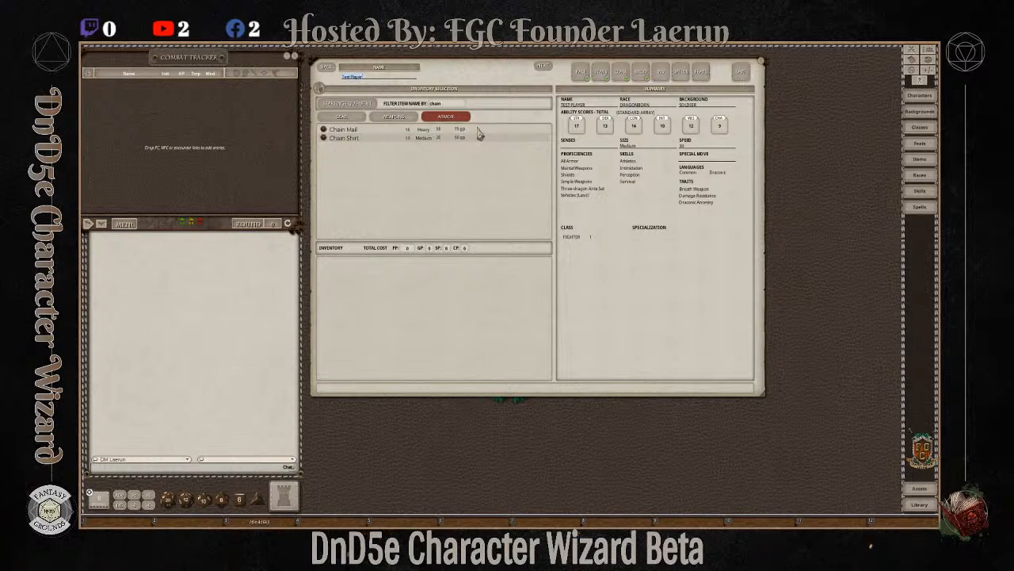
{"action": "left_click", "coordinate": [342, 137]}
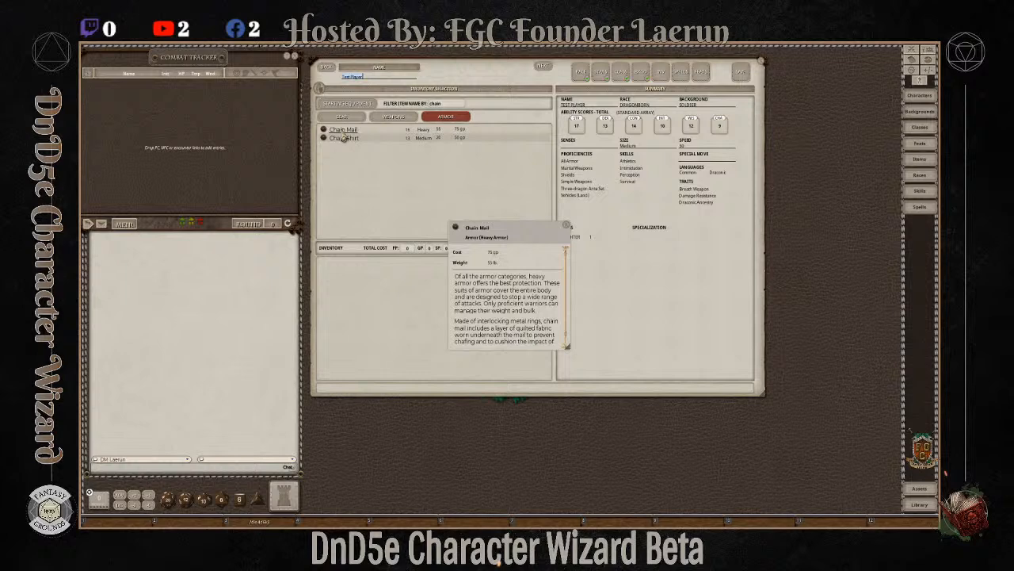
{"action": "left_click", "coordinate": [569, 226]}
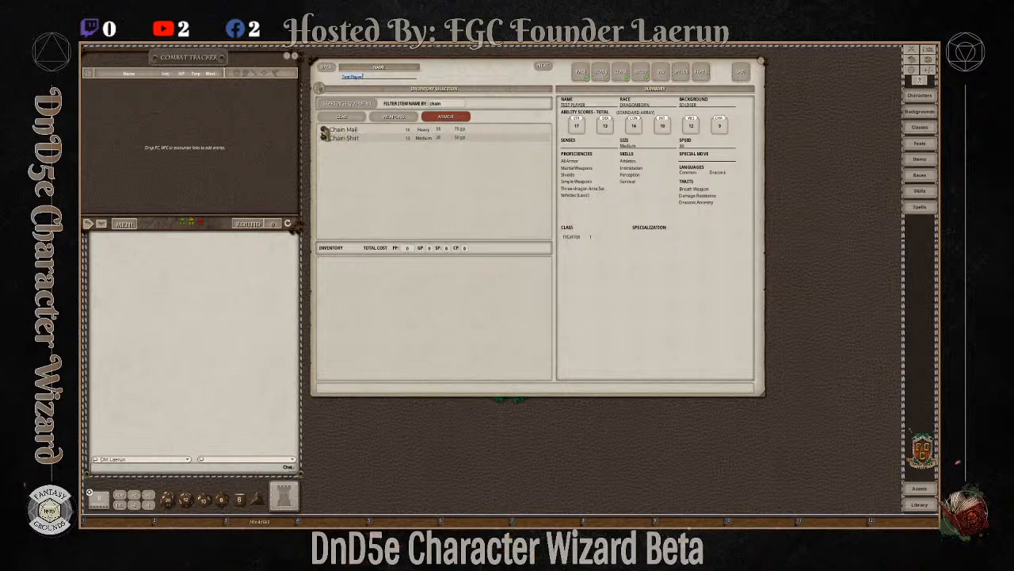
{"action": "left_click_drag", "start_coordinate": [323, 133], "coordinate": [373, 302]}
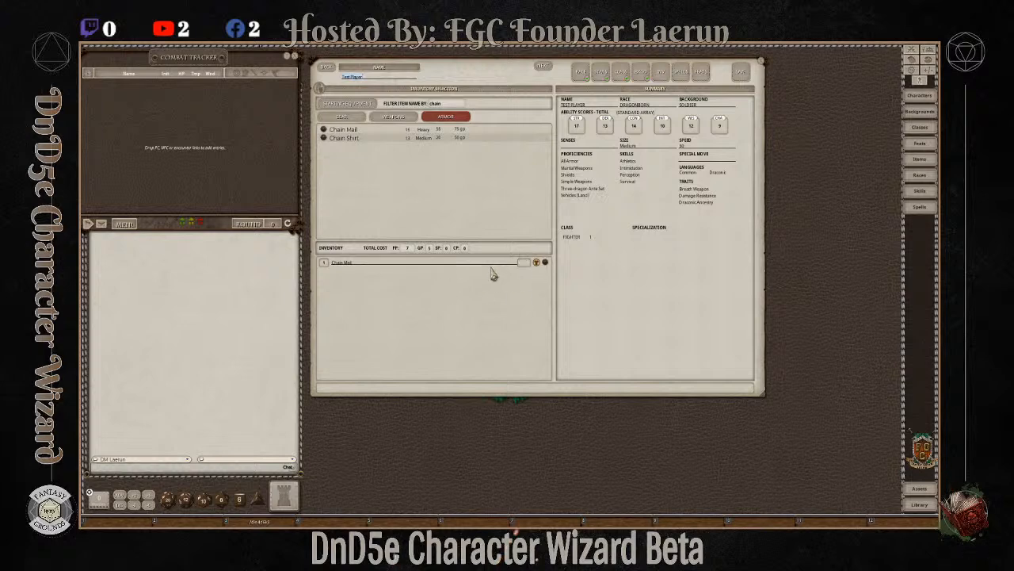
Pick Longbow for Class Choice 2 of the starting inventory and add a Longbow from the purchasable weapons to the inventory.
{"action": "left_click", "coordinate": [357, 105]}
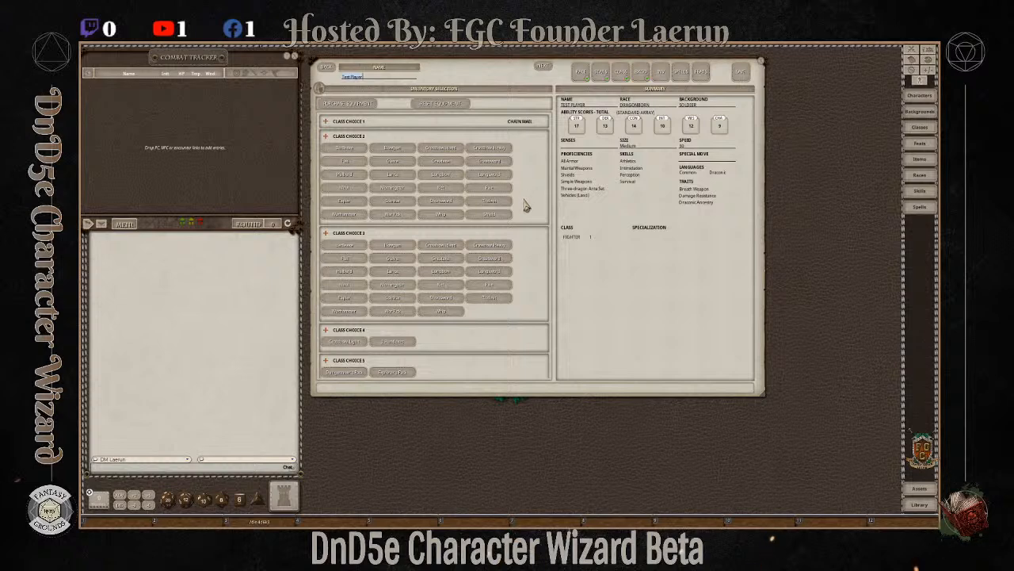
{"action": "left_click", "coordinate": [454, 175]}
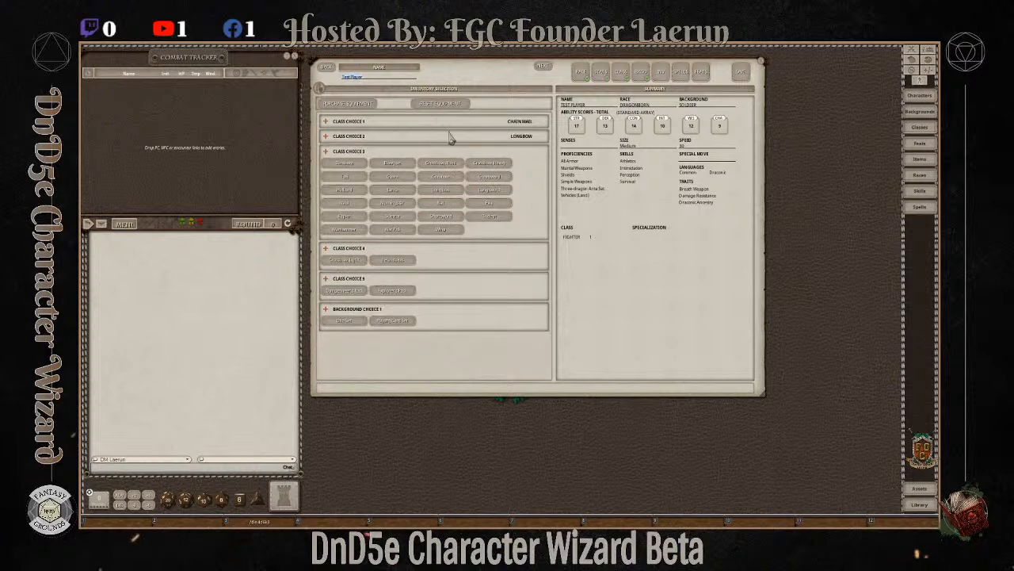
{"action": "left_click", "coordinate": [363, 106]}
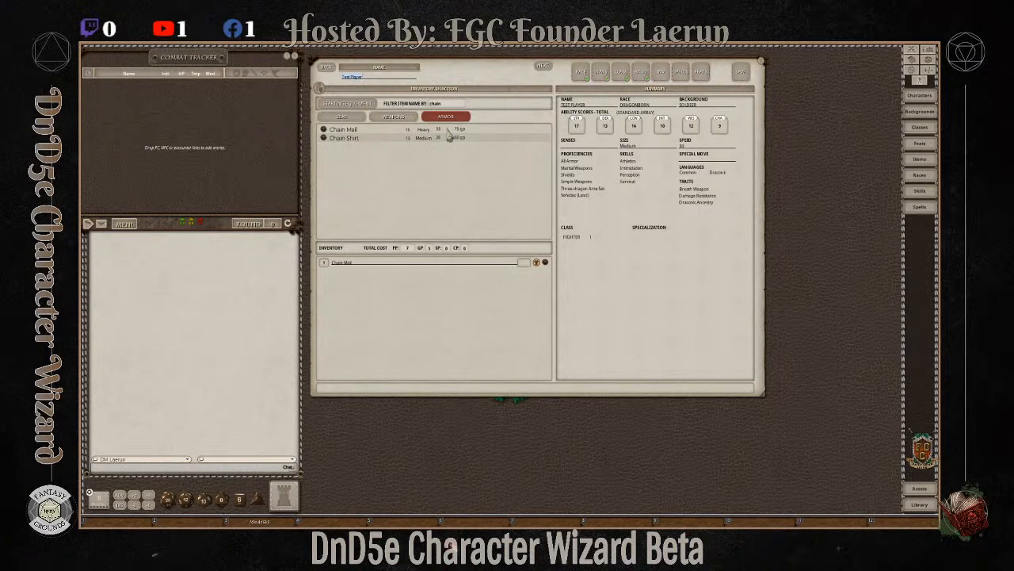
{"action": "left_click", "coordinate": [396, 117]}
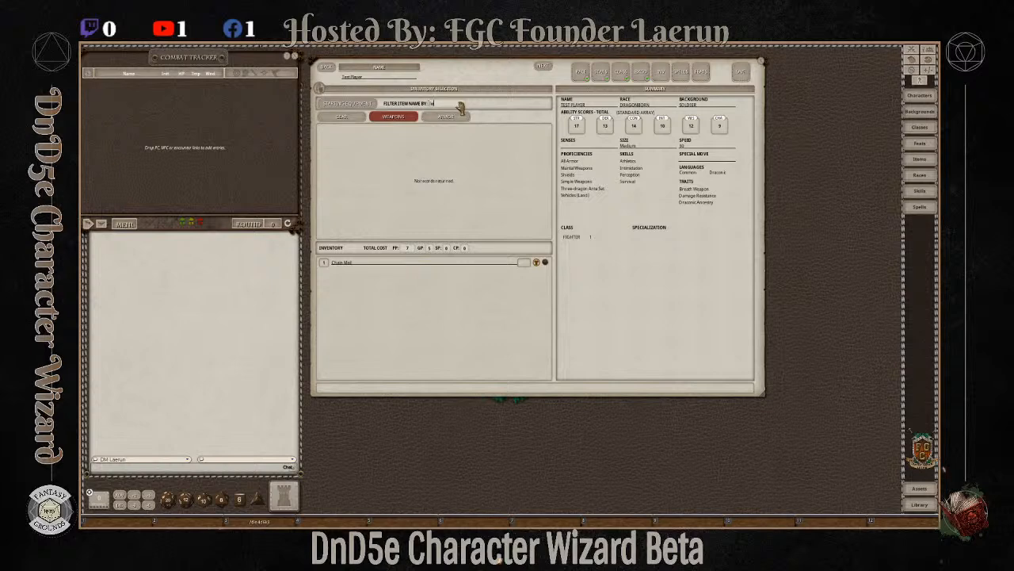
{"action": "left_click", "coordinate": [459, 106]}
{"action": "type", "text": "longb"}
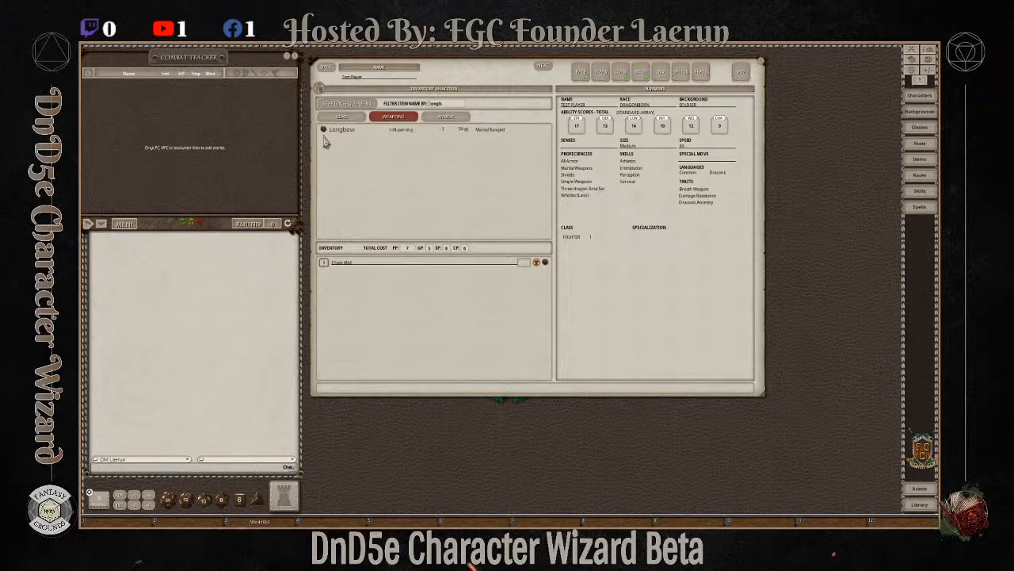
{"action": "left_click_drag", "start_coordinate": [325, 136], "coordinate": [339, 300]}
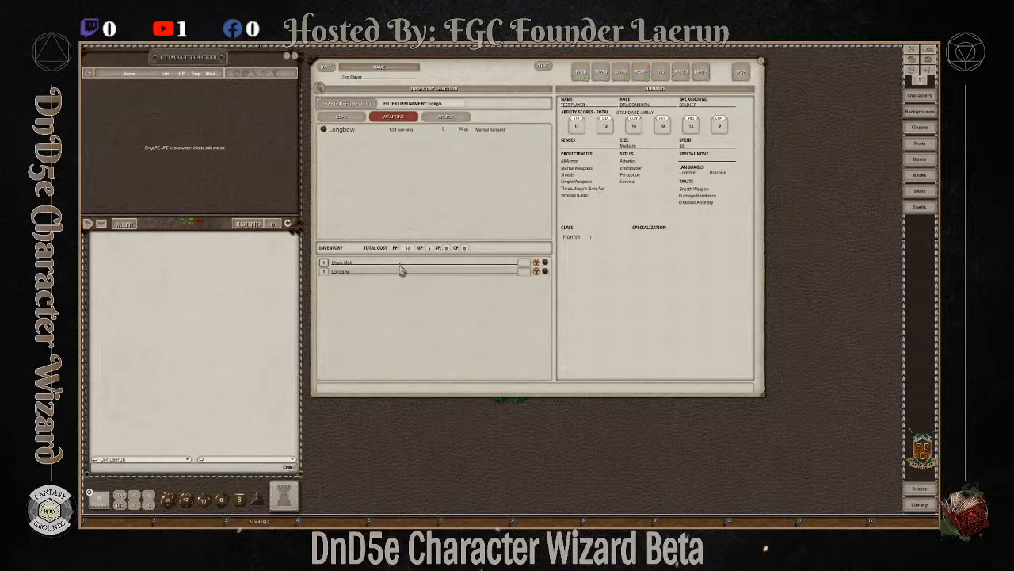
Pick Scimitar for Class Choice 3 and add a Scimitar from the purchasable weapons to the inventory.
{"action": "left_click", "coordinate": [358, 105]}
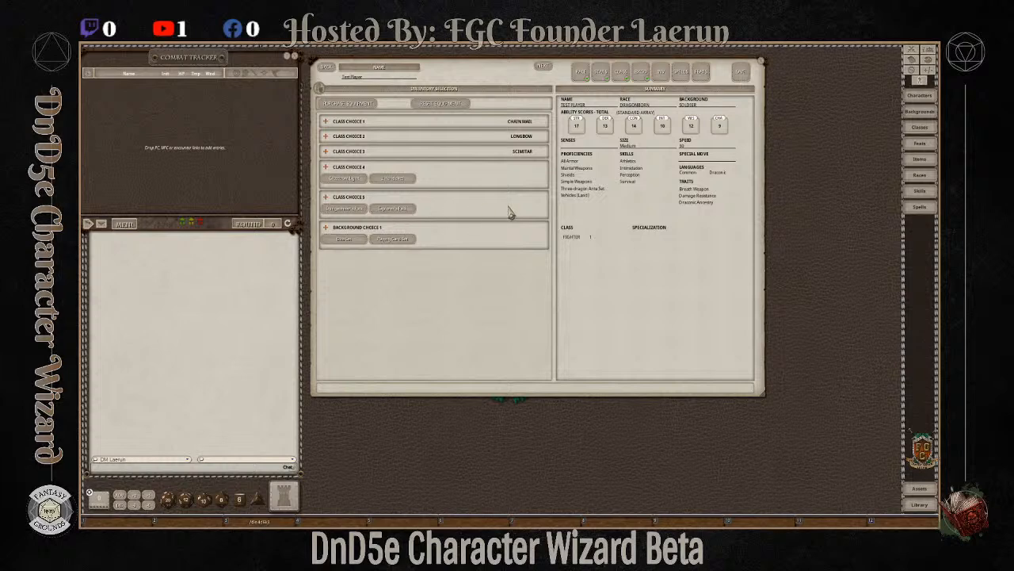
{"action": "left_click", "coordinate": [352, 104]}
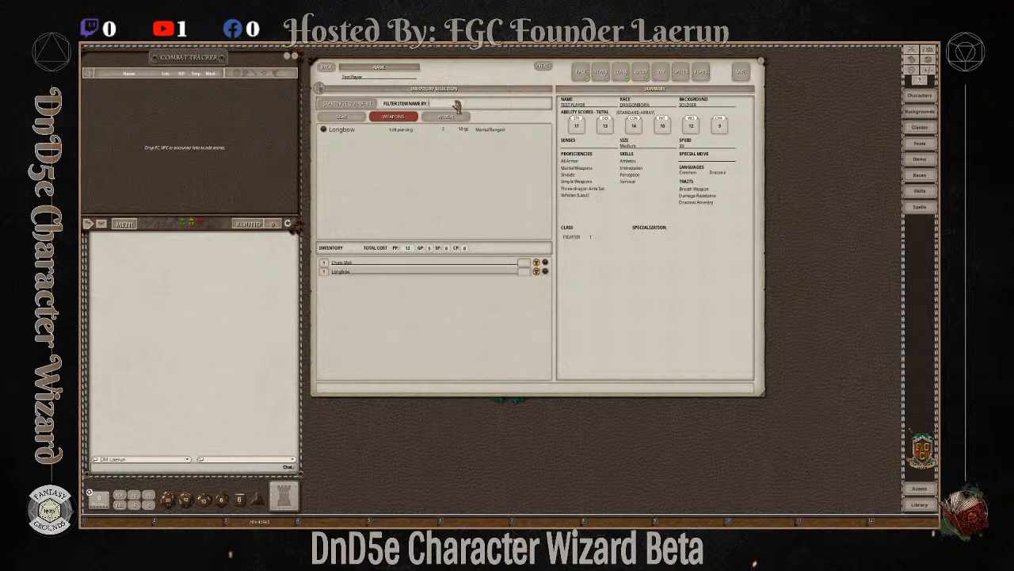
{"action": "type", "text": "scimita"}
{"action": "left_click_drag", "start_coordinate": [323, 131], "coordinate": [361, 311]}
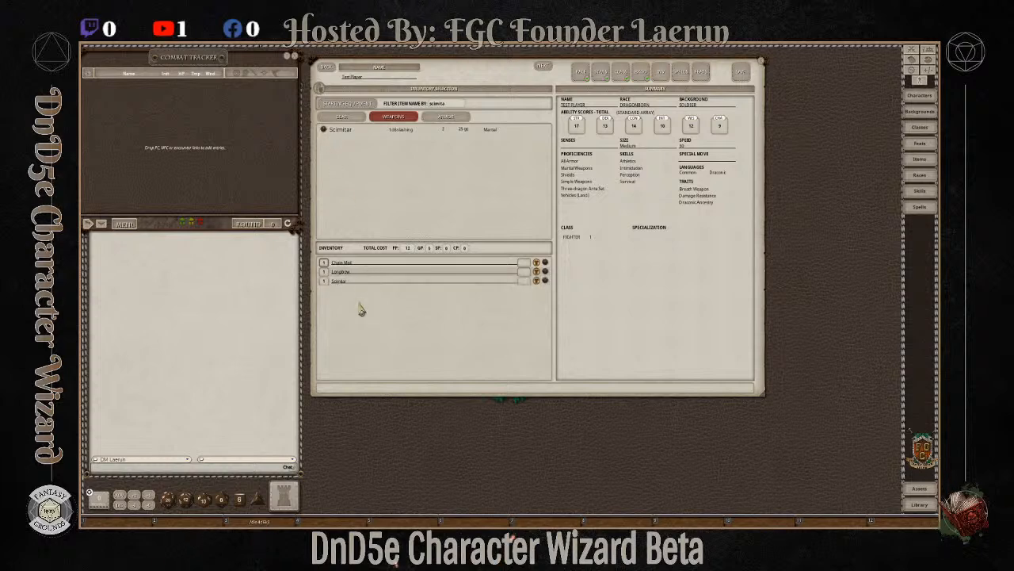
Pick Handaxe for Class Choice 4 and add Handaxe from the purchasable weapons to the inventory with a quantity of 2.
{"action": "left_click", "coordinate": [347, 103]}
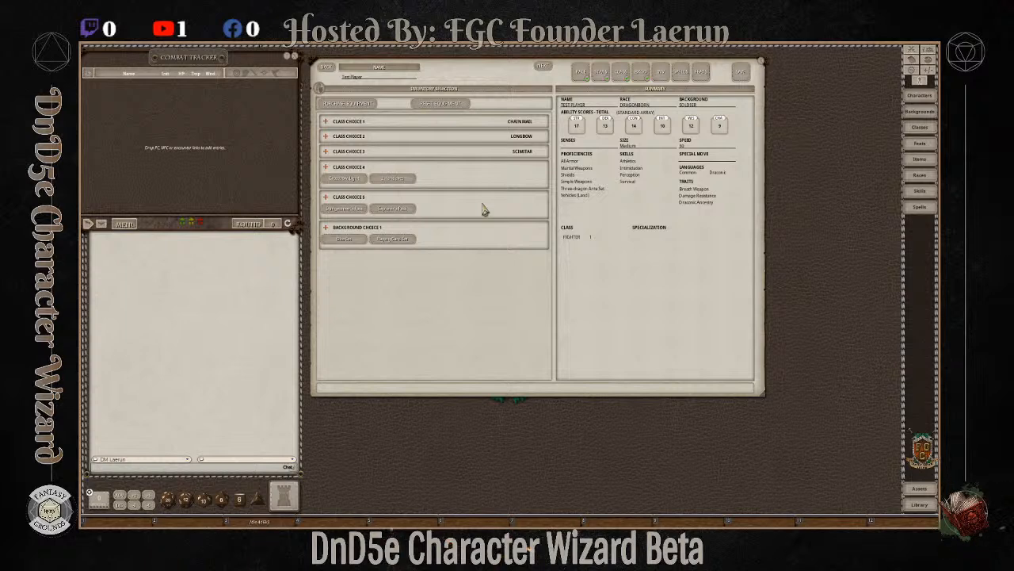
{"action": "left_click", "coordinate": [414, 182]}
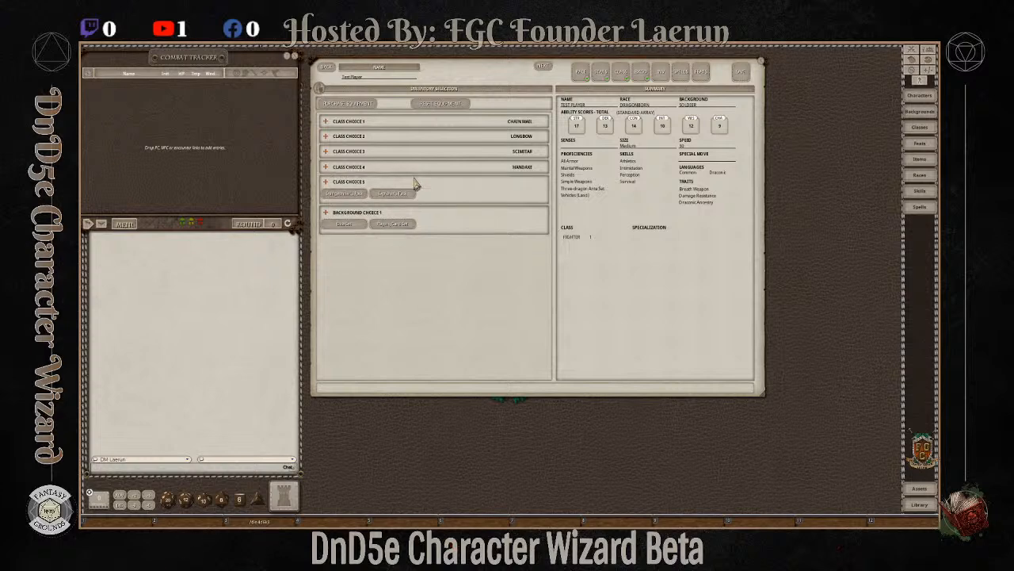
{"action": "left_click", "coordinate": [353, 104]}
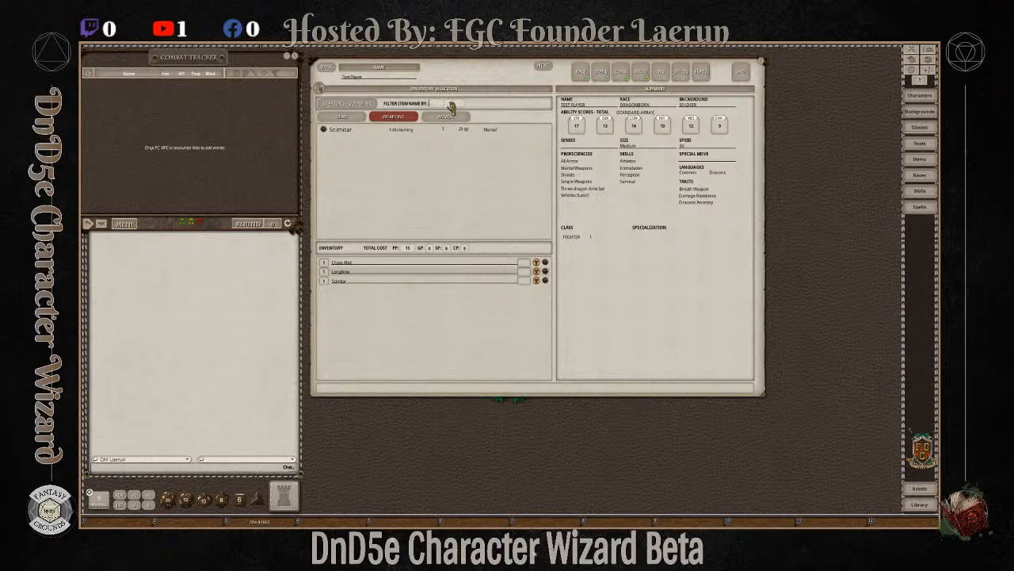
{"action": "type", "text": "hand"}
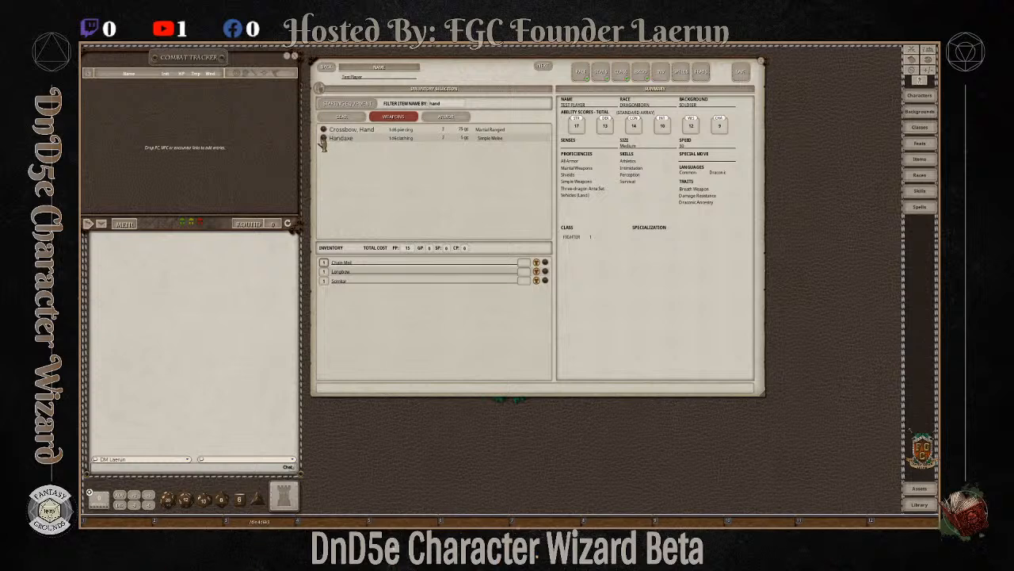
{"action": "left_click_drag", "start_coordinate": [324, 141], "coordinate": [349, 327]}
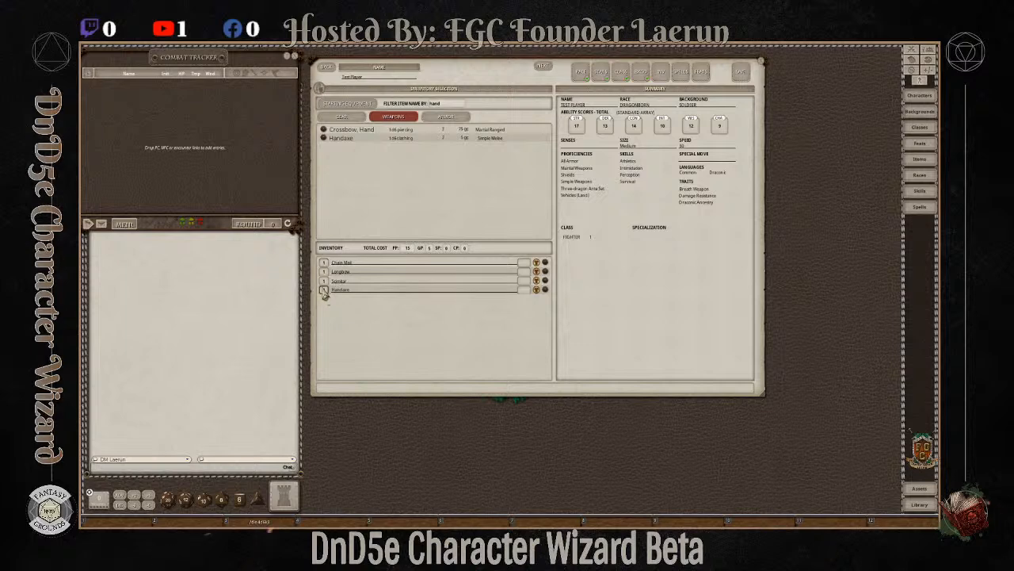
{"action": "type", "text": "2"}
Pick Explorer's Pack for Class Choice 5 and add an Explorer's Pack from the purchasable gear to the inventory.
{"action": "left_click", "coordinate": [371, 105]}
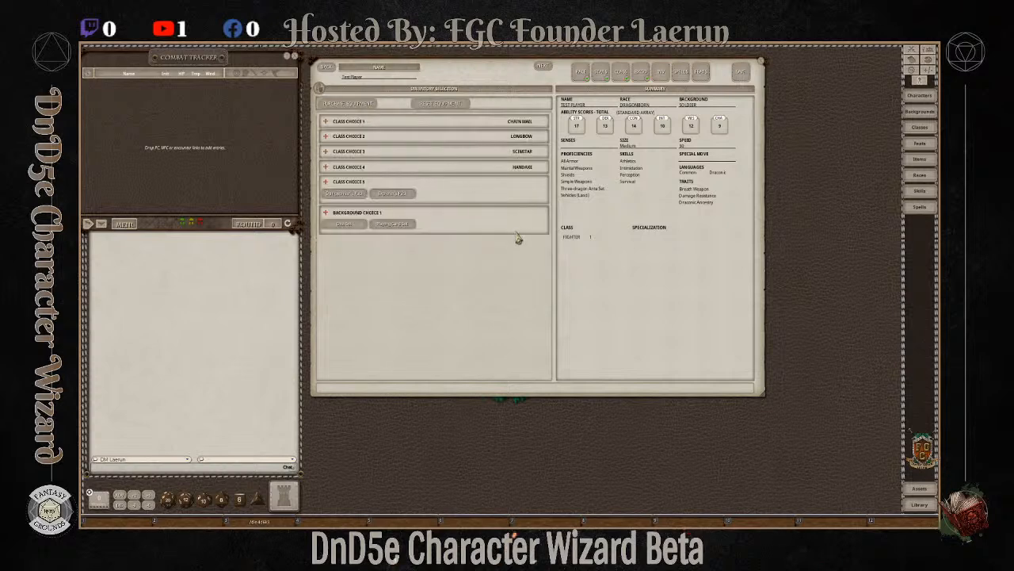
{"action": "left_click", "coordinate": [398, 195]}
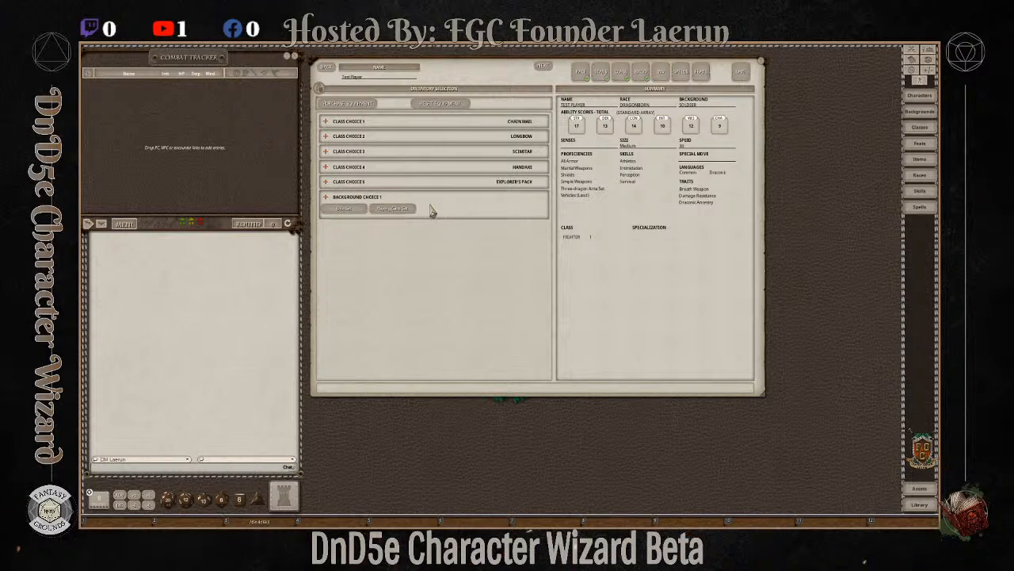
{"action": "left_click", "coordinate": [350, 106]}
{"action": "left_click", "coordinate": [352, 118]}
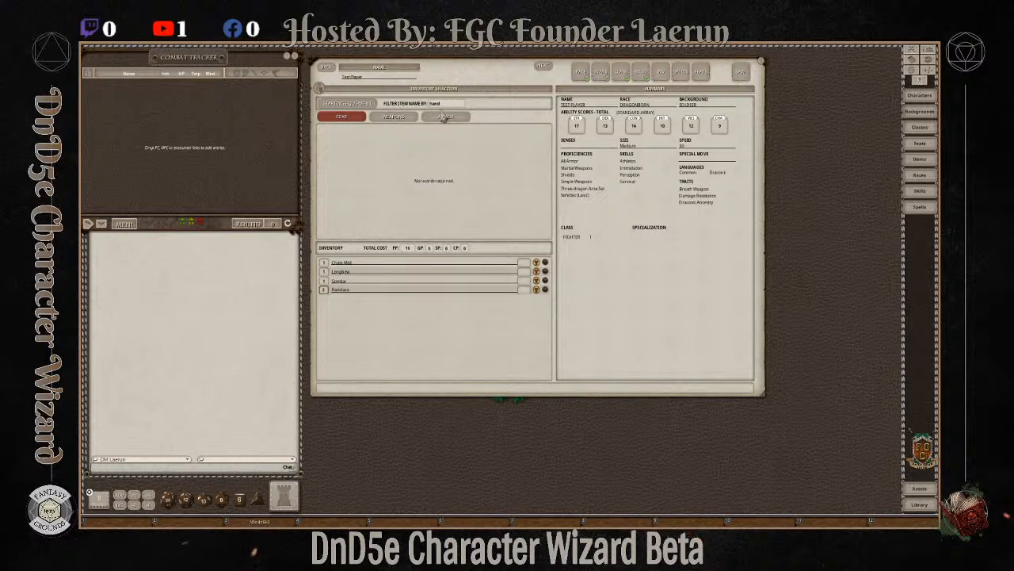
{"action": "key", "text": "BackSpace"}
{"action": "key", "text": "BackSpace"}
{"action": "type", "text": "explo"}
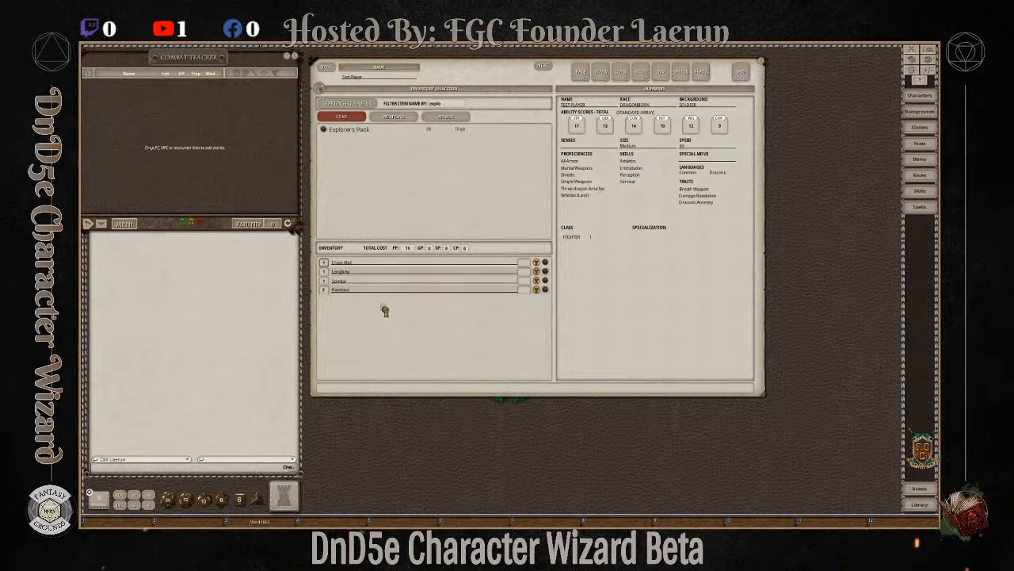
{"action": "left_click_drag", "start_coordinate": [385, 310], "coordinate": [385, 311]}
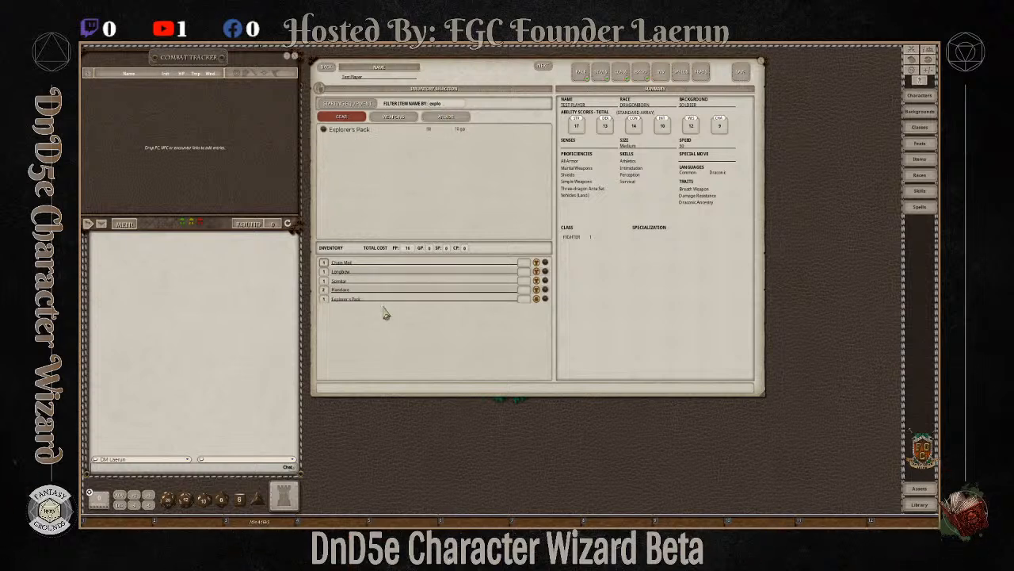
Check the Explorer's Pack description and pick Dice Set for Background Choice 1 of the starting inventory.
{"action": "left_click", "coordinate": [546, 299]}
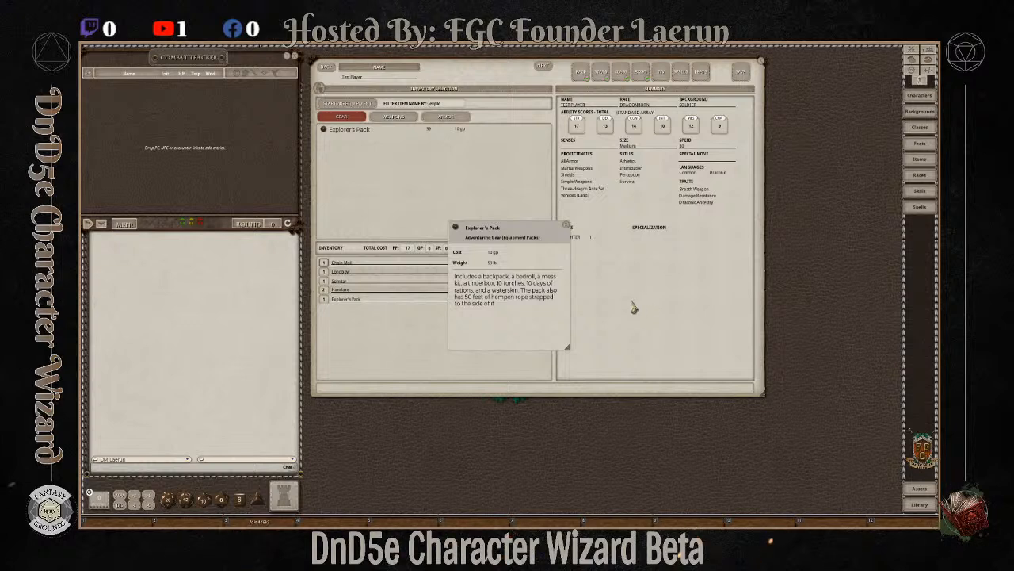
{"action": "left_click", "coordinate": [566, 229]}
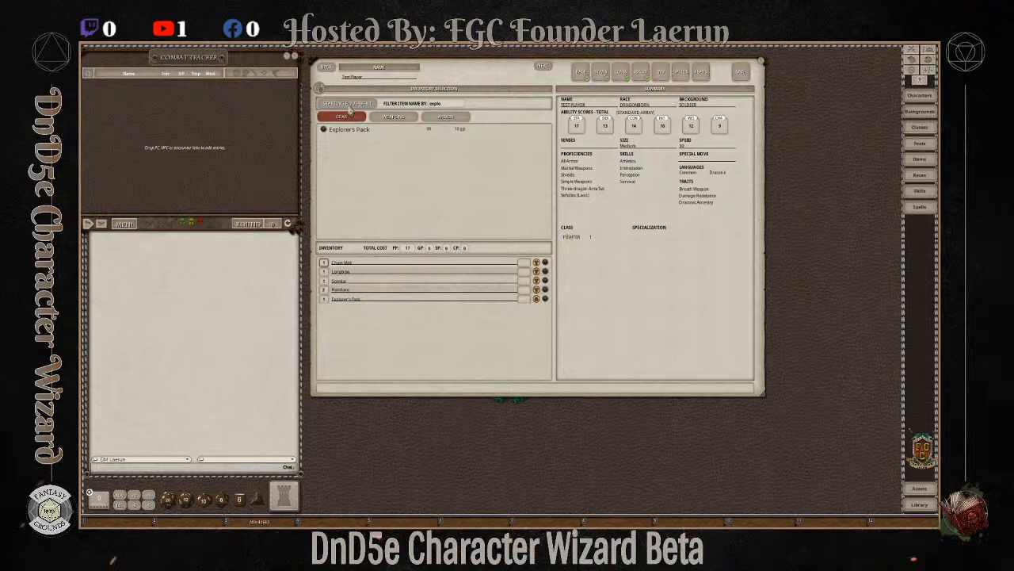
{"action": "left_click", "coordinate": [350, 107]}
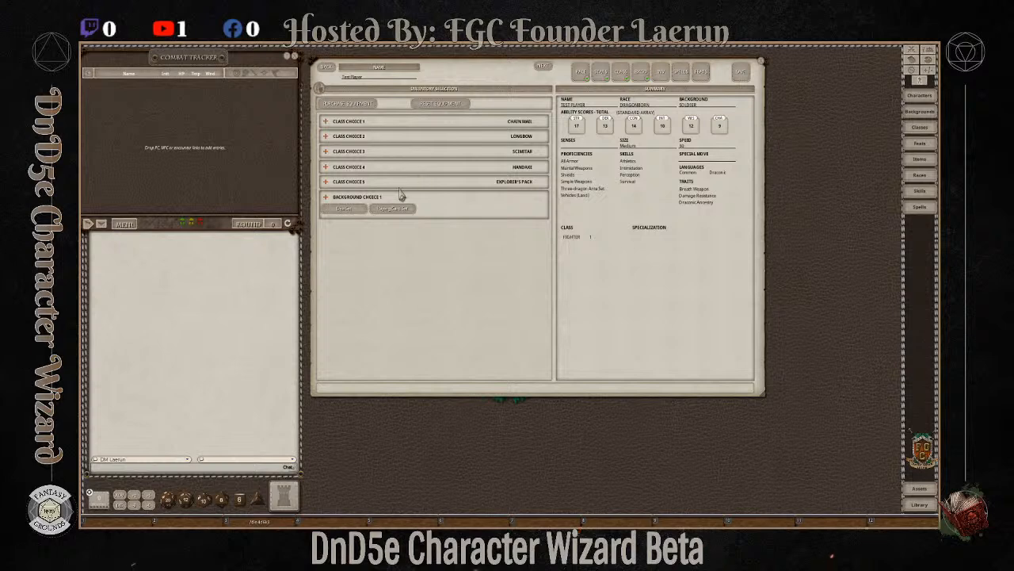
{"action": "left_click", "coordinate": [352, 210]}
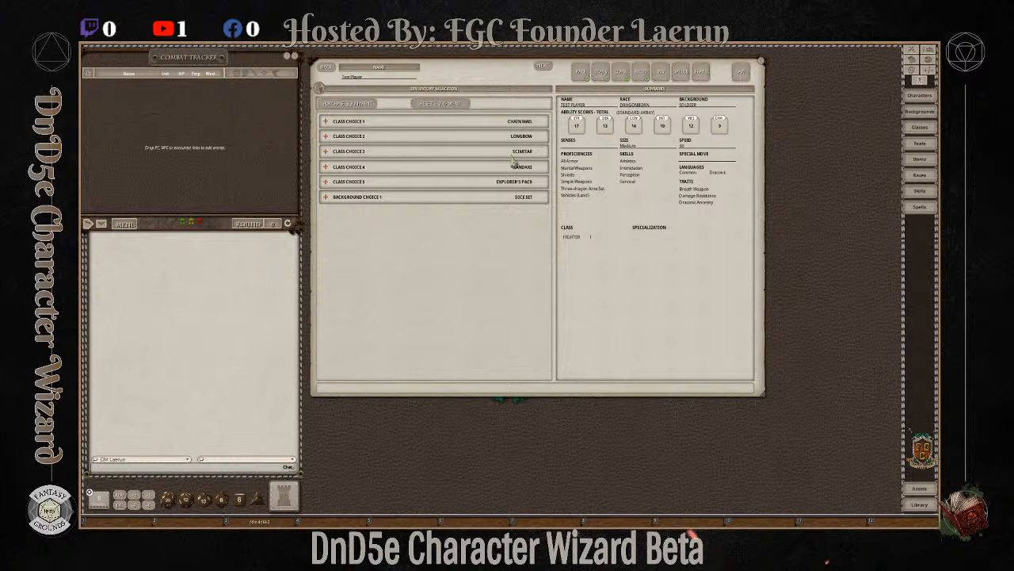
Add a Three-dragon Ante Set, a Pouch, a Quiver and Arrows (20) from the purchasable gear to the inventory.
{"action": "left_click", "coordinate": [361, 107]}
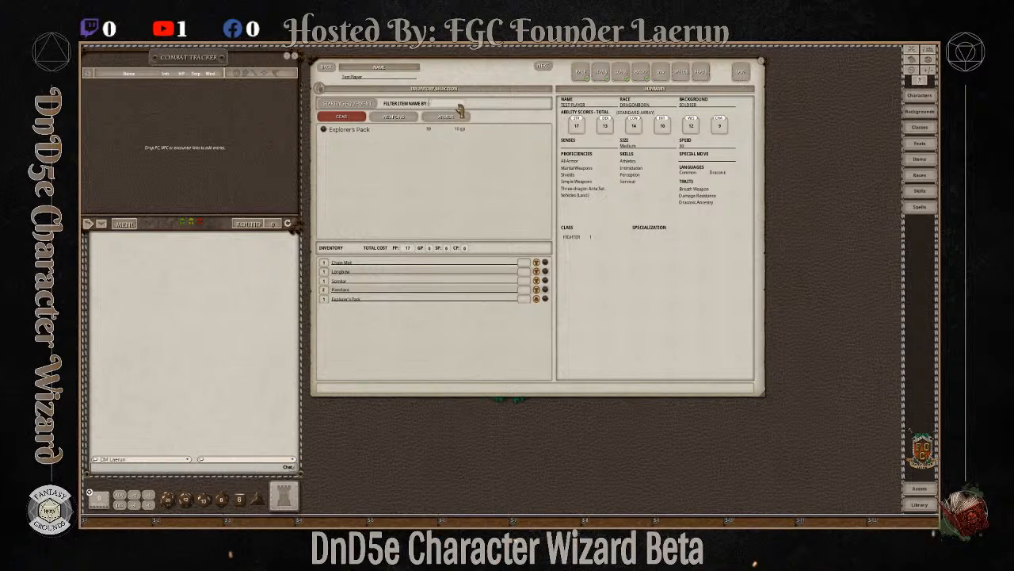
{"action": "type", "text": "Ar"}
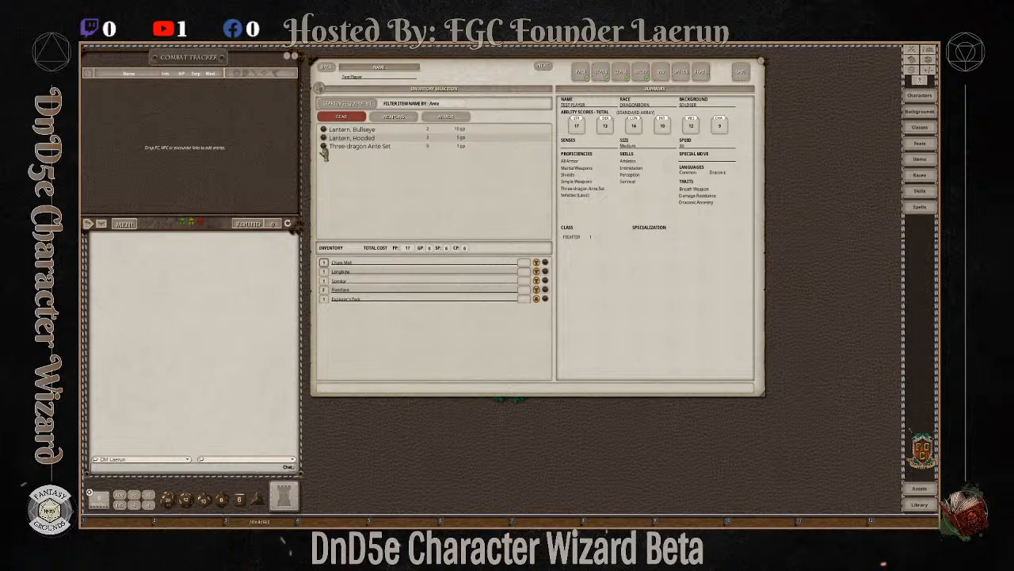
{"action": "left_click_drag", "start_coordinate": [329, 169], "coordinate": [372, 351]}
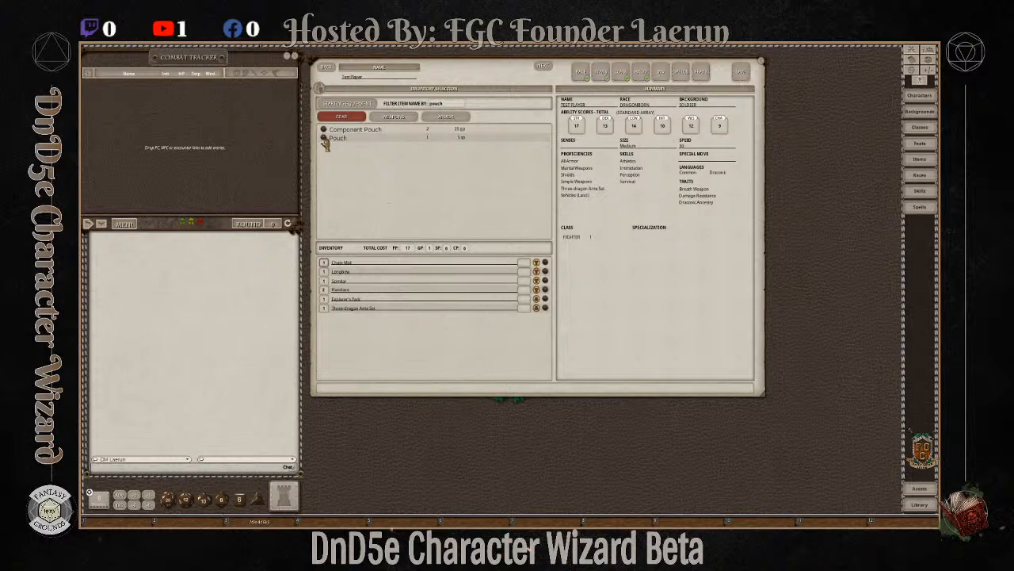
{"action": "left_click_drag", "start_coordinate": [325, 143], "coordinate": [365, 294]}
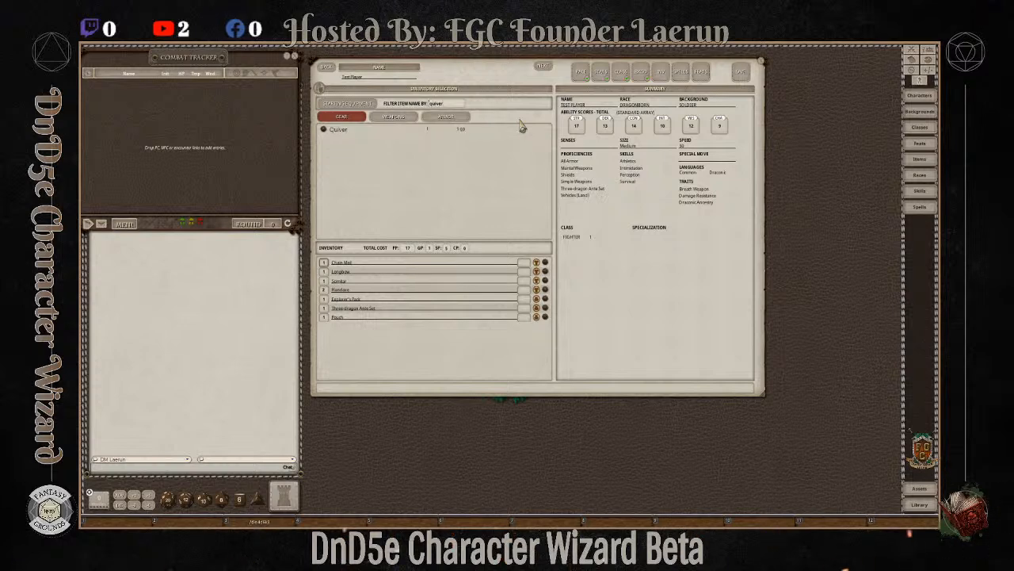
{"action": "left_click_drag", "start_coordinate": [328, 149], "coordinate": [387, 285]}
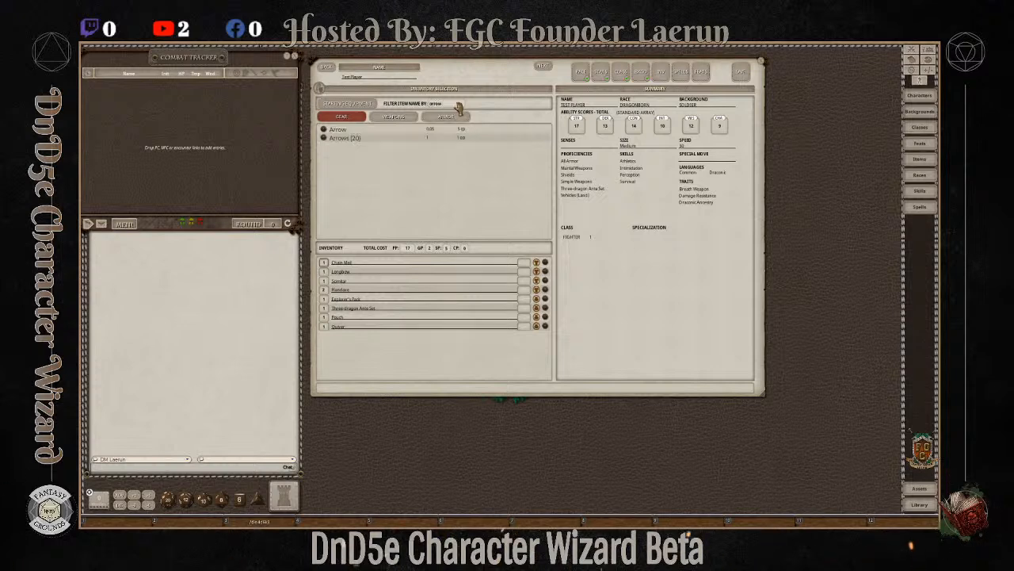
{"action": "left_click_drag", "start_coordinate": [325, 140], "coordinate": [386, 293]}
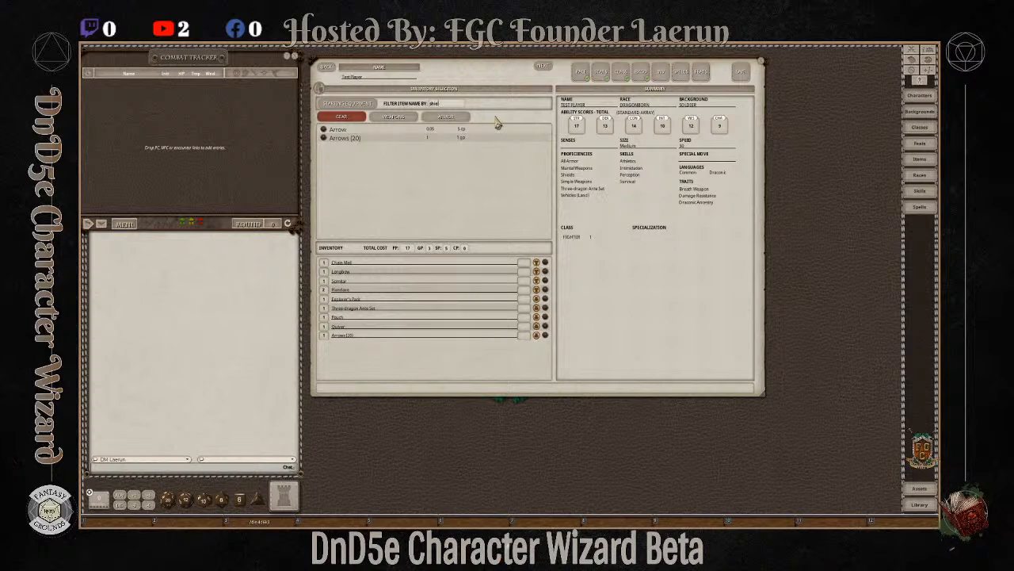
Filter the purchasable armor by "shield" and add a Shield to the inventory.
{"action": "type", "text": "ld"}
{"action": "left_click", "coordinate": [434, 119]}
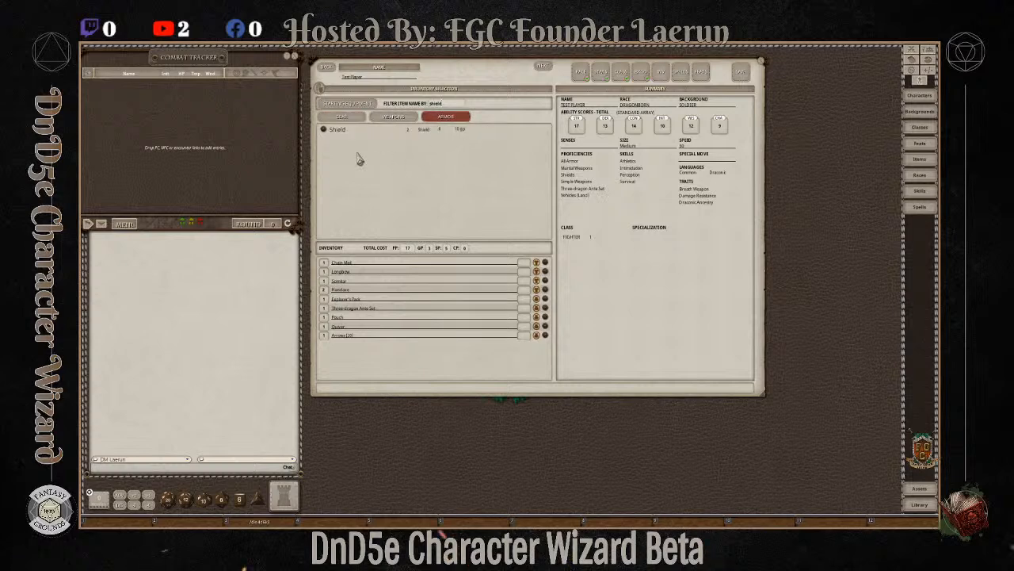
{"action": "left_click_drag", "start_coordinate": [326, 131], "coordinate": [399, 298]}
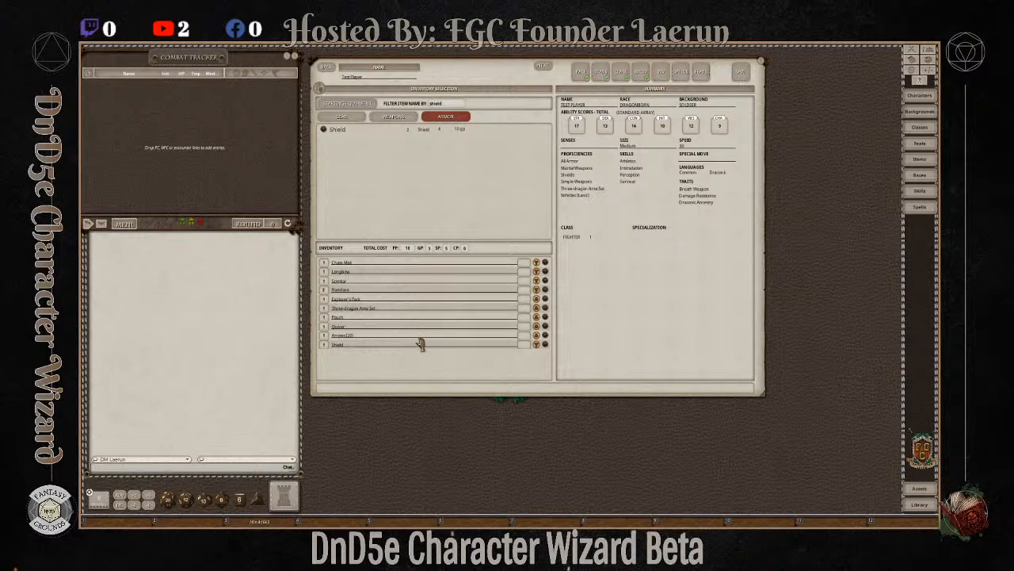
Check the wizard's weapon, spell and feat pages and save the finished character to its character sheet.
{"action": "left_click", "coordinate": [394, 119]}
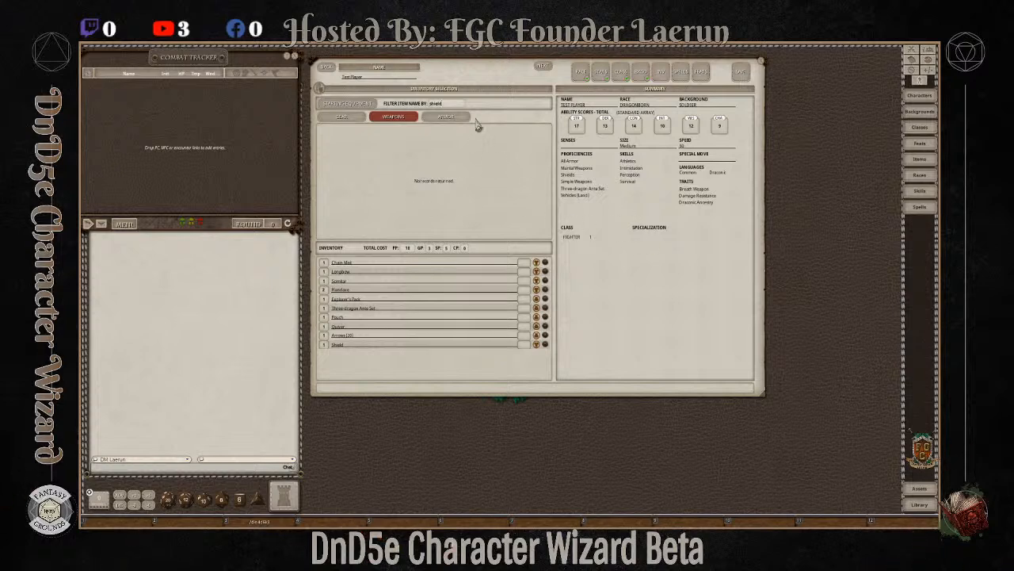
{"action": "left_click", "coordinate": [686, 73]}
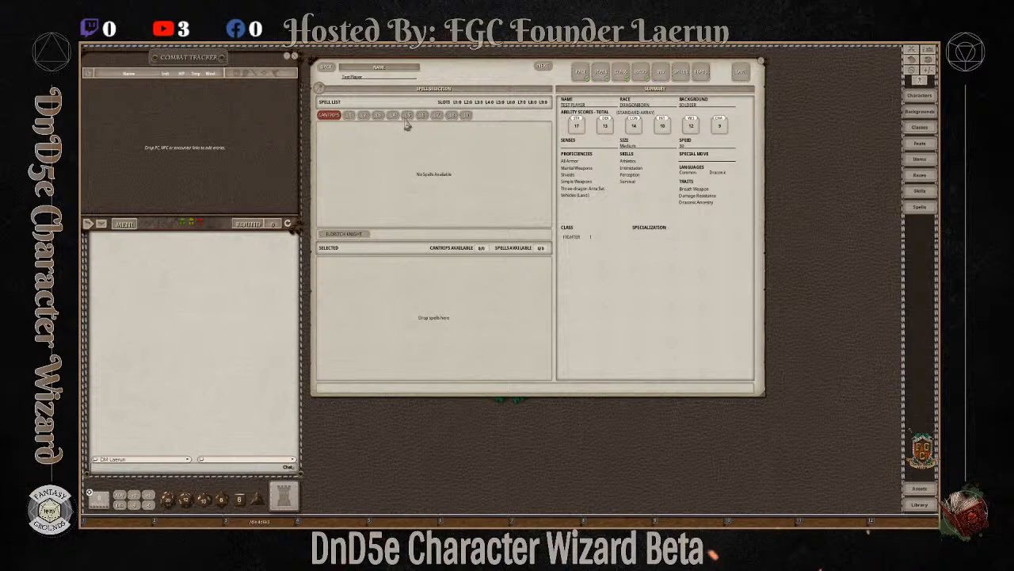
{"action": "left_click", "coordinate": [702, 73]}
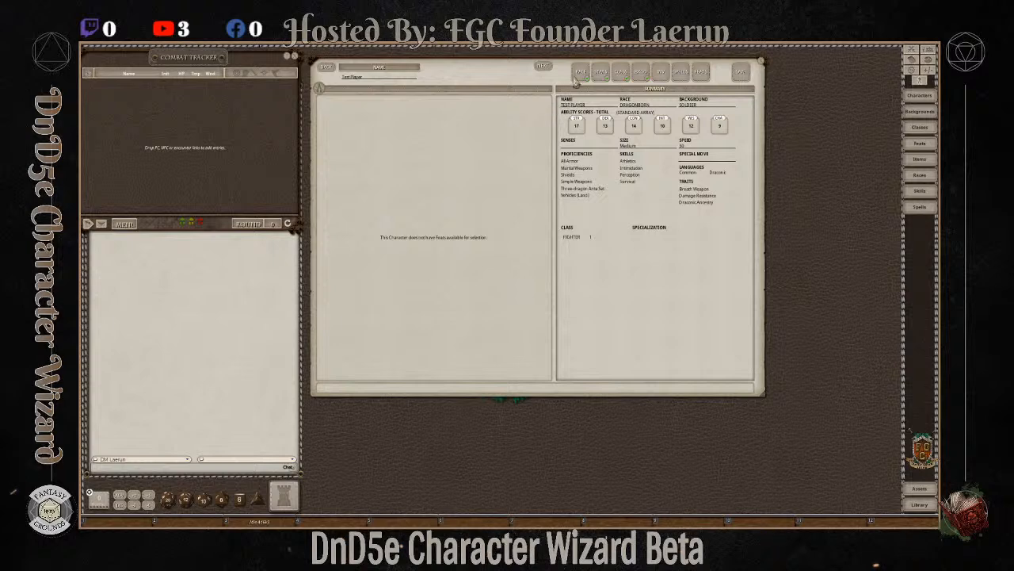
{"action": "left_click", "coordinate": [747, 78]}
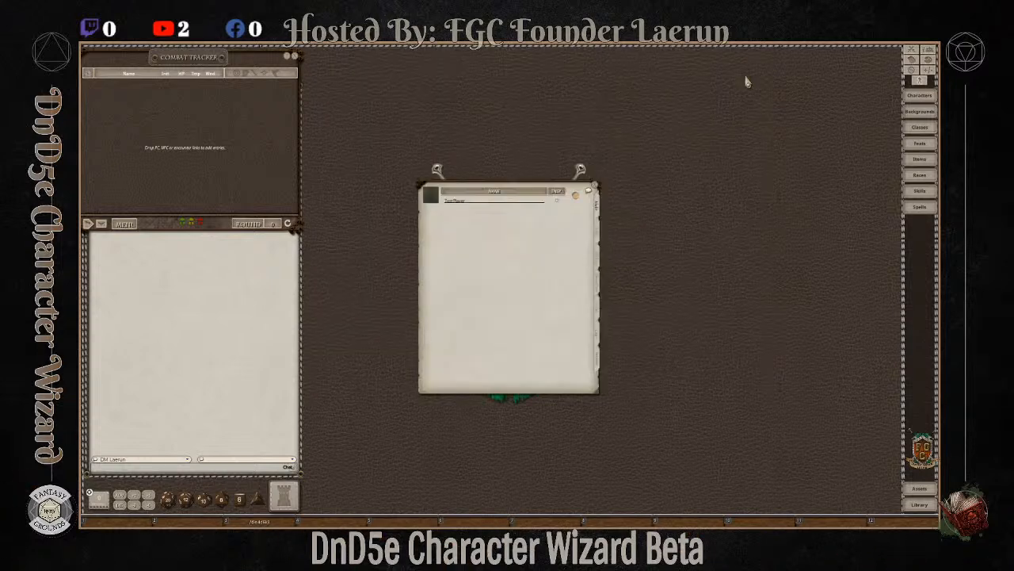
Move and enlarge the character sheet, and review the character's skills.
{"action": "left_click_drag", "start_coordinate": [512, 193], "coordinate": [547, 76]}
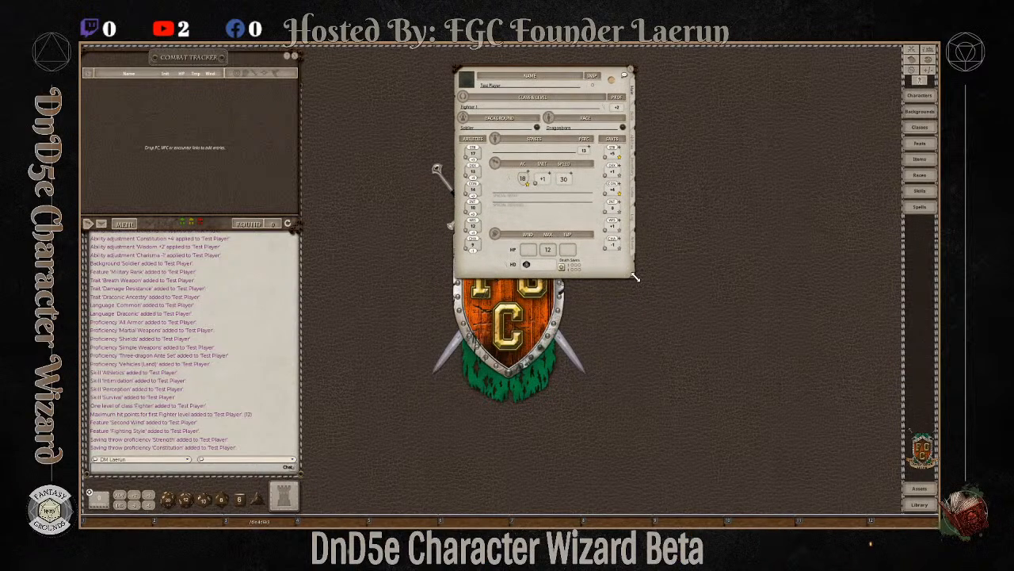
{"action": "left_click_drag", "start_coordinate": [635, 276], "coordinate": [647, 485]}
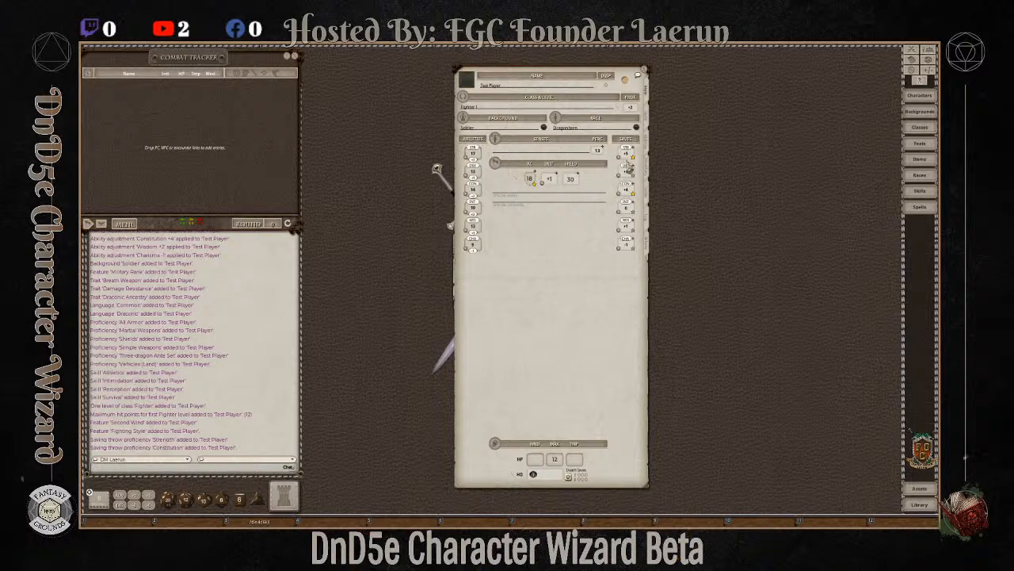
{"action": "left_click", "coordinate": [650, 119]}
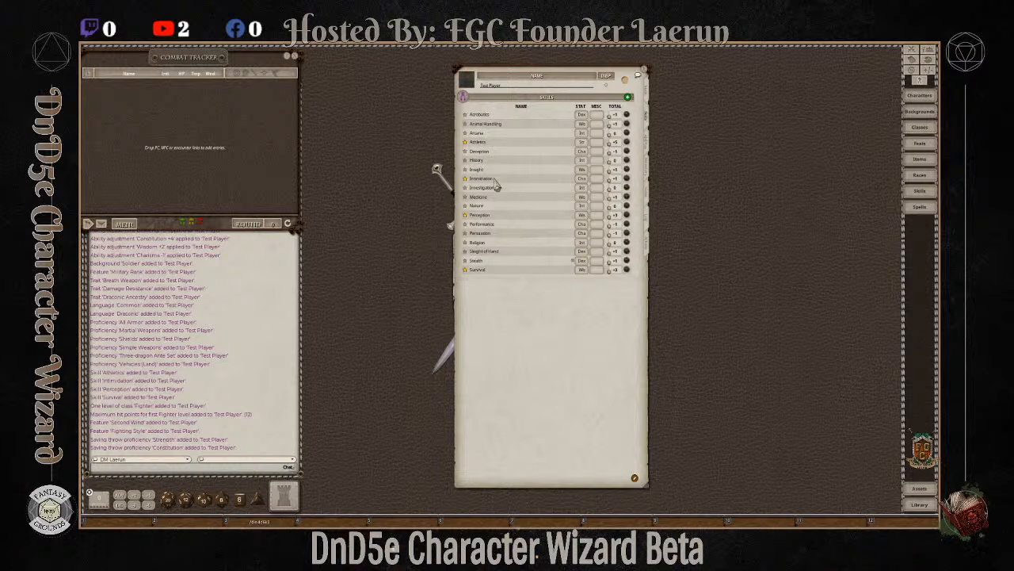
Check the dragon table in the Draconic Ancestry trait and append "(Brass)" to the trait's name.
{"action": "left_click", "coordinate": [650, 147]}
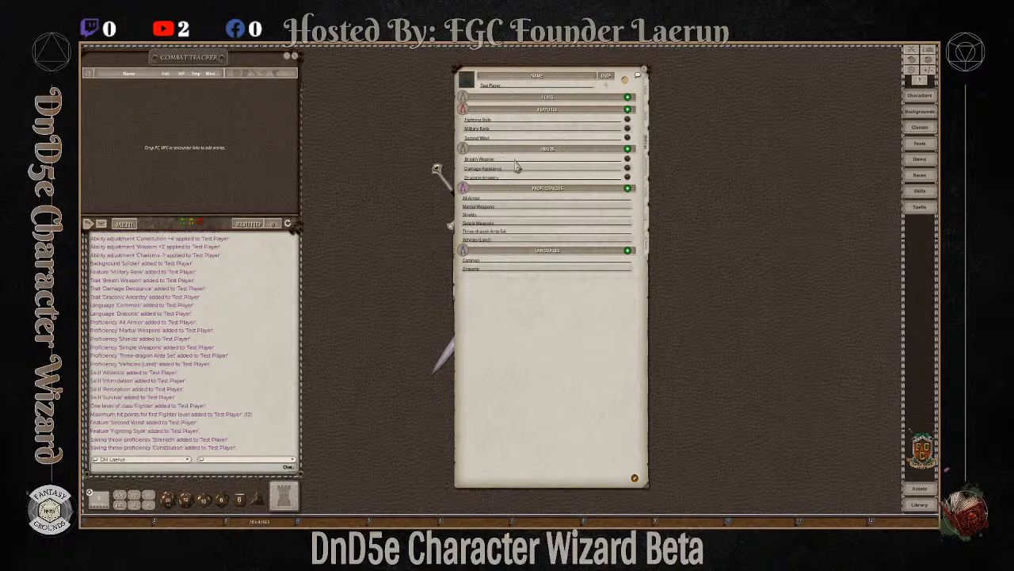
{"action": "left_click", "coordinate": [628, 177]}
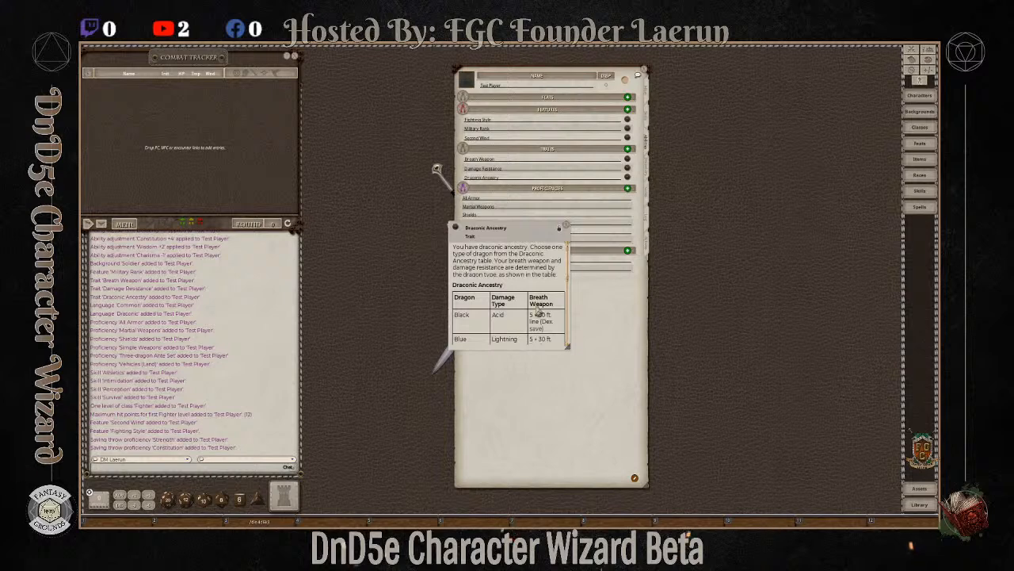
{"action": "scroll", "coordinate": [539, 313], "scroll_direction": "down", "scroll_amount": 2}
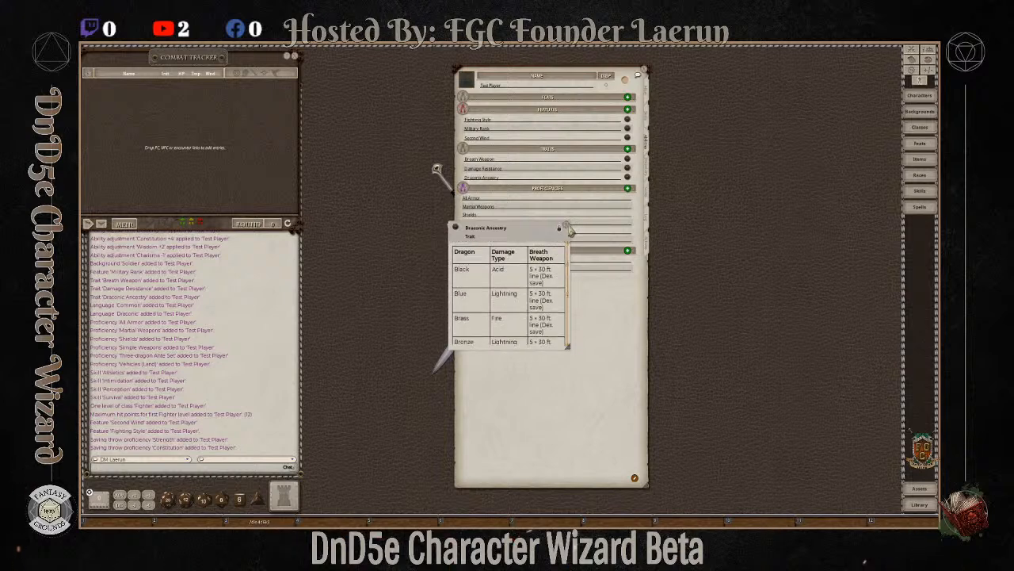
{"action": "left_click", "coordinate": [568, 228]}
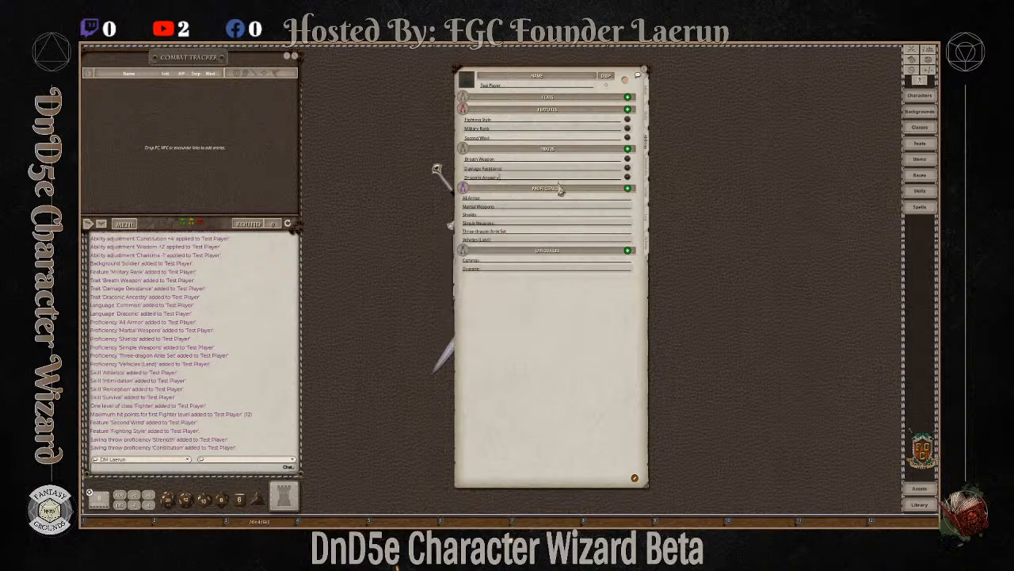
{"action": "type", "text": "(Black"}
Append "(Chariot)" to the Vehicles (Land) proficiency on the character sheet.
{"action": "left_click", "coordinate": [525, 239]}
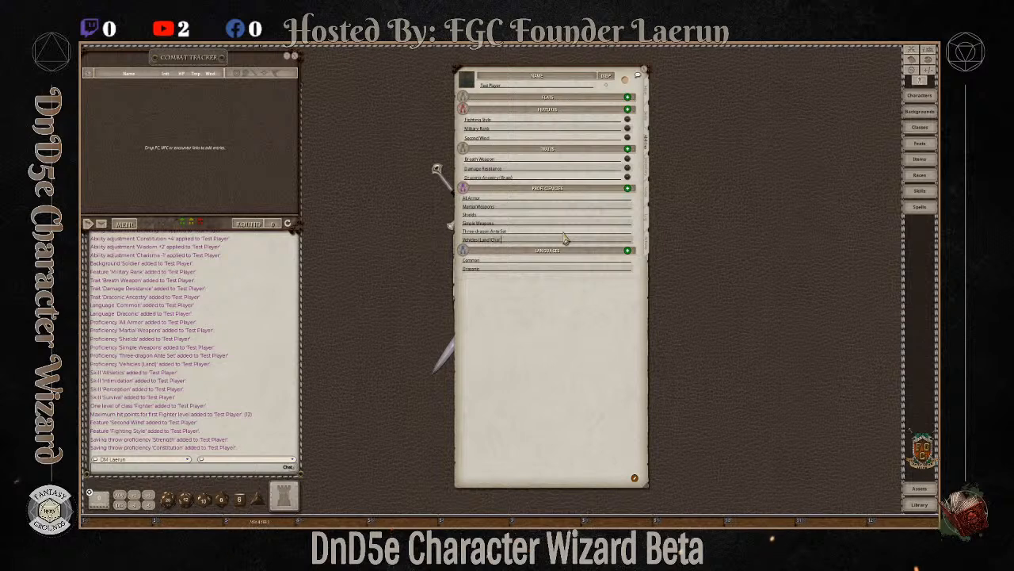
{"action": "type", "text": "(Chariot)"}
{"action": "left_click", "coordinate": [525, 212]}
{"action": "left_click", "coordinate": [522, 209]}
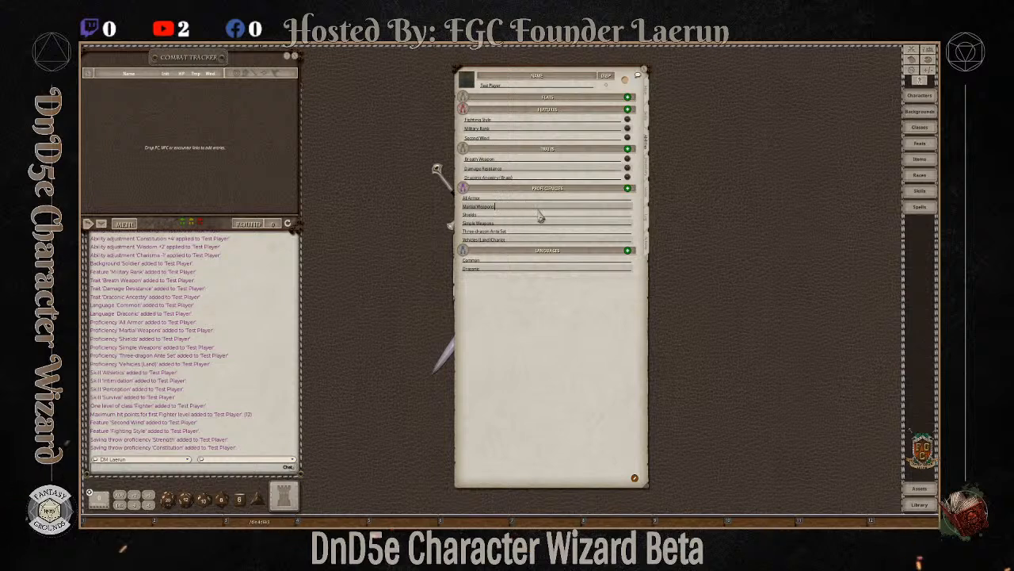
{"action": "left_click", "coordinate": [522, 214]}
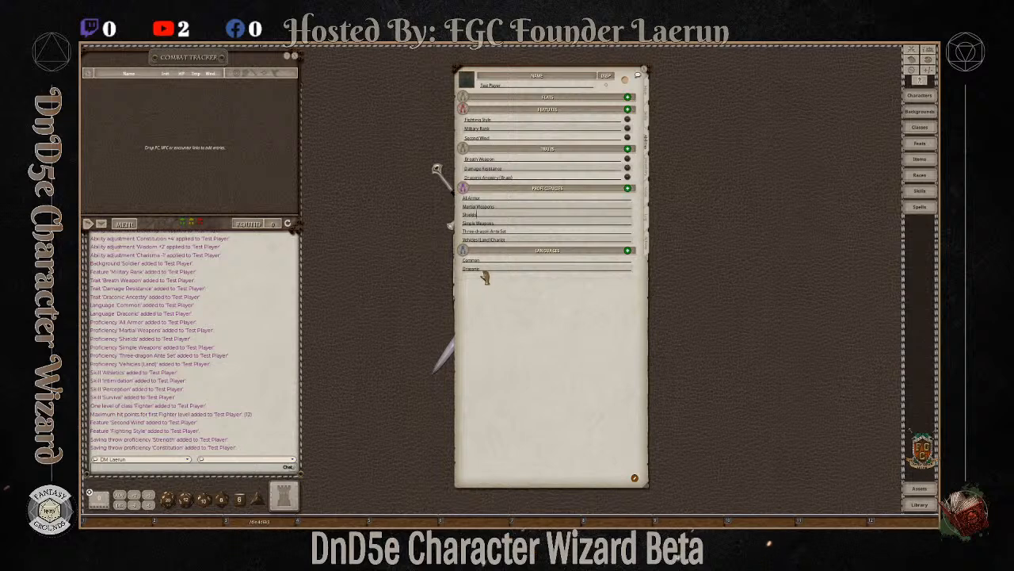
Set the inventory location of the Bedroll, Mess Kit, Rations (1 Day) and Hempen Rope to Backpack.
{"action": "left_click", "coordinate": [648, 178]}
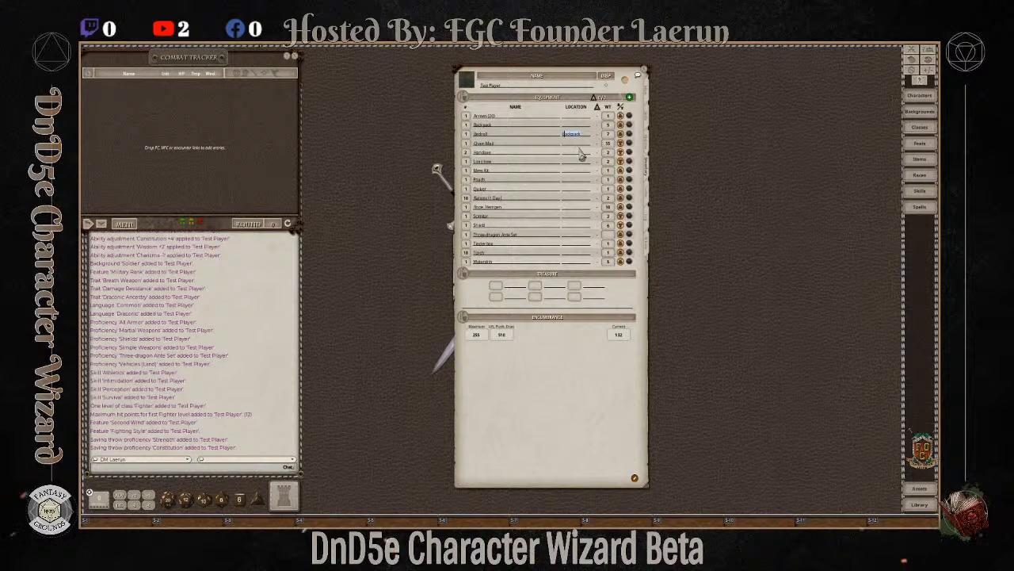
{"action": "left_click", "coordinate": [524, 140]}
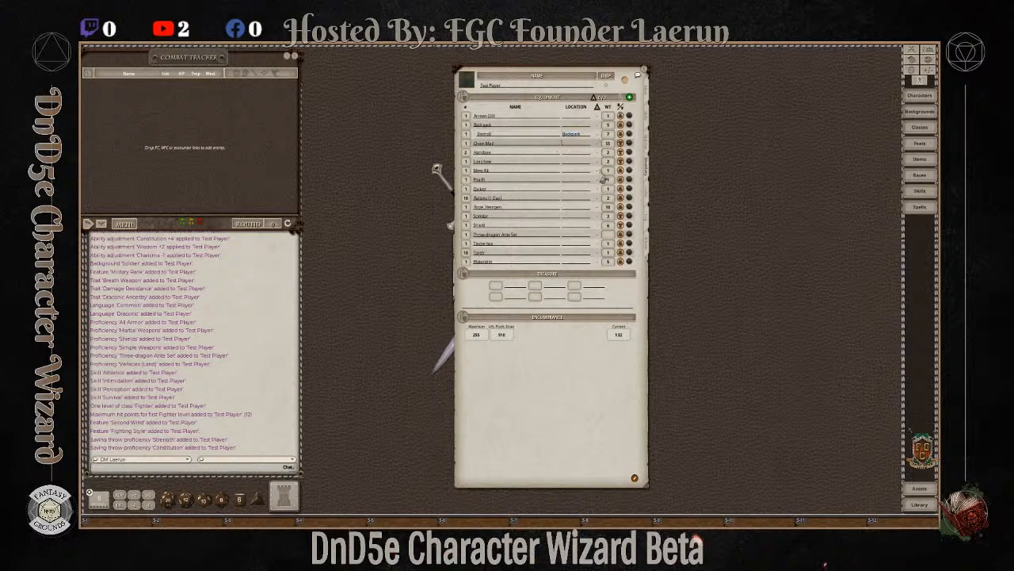
{"action": "left_click", "coordinate": [584, 172]}
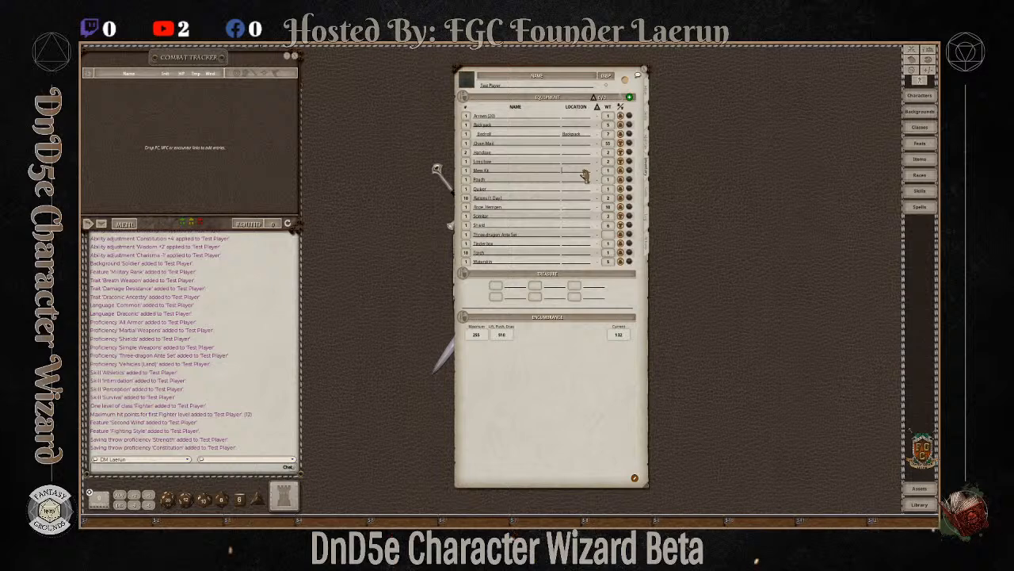
{"action": "type", "text": "Backpack"}
{"action": "left_click", "coordinate": [579, 190]}
{"action": "left_click", "coordinate": [577, 199]}
{"action": "type", "text": "B"}
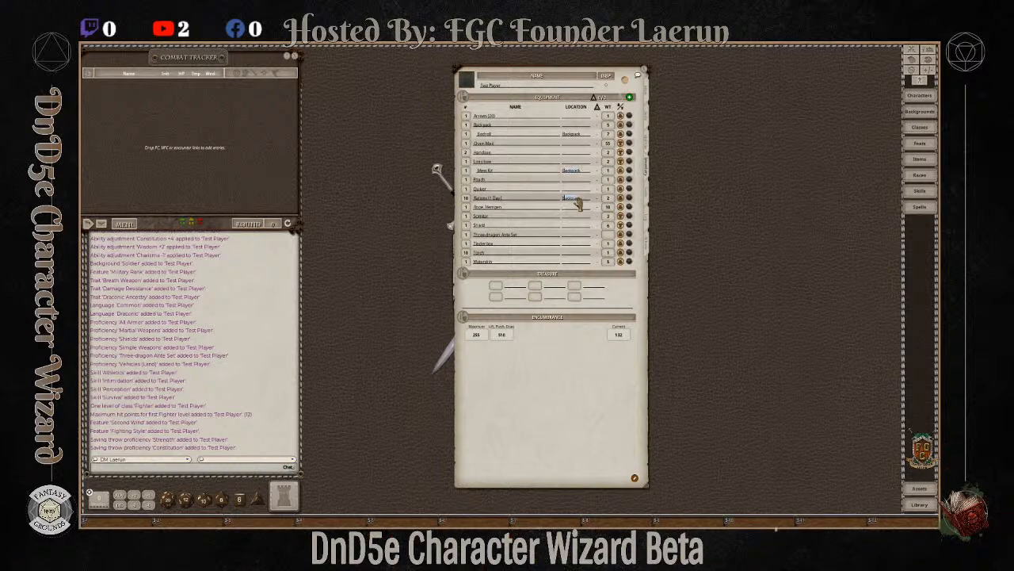
{"action": "left_click", "coordinate": [578, 208]}
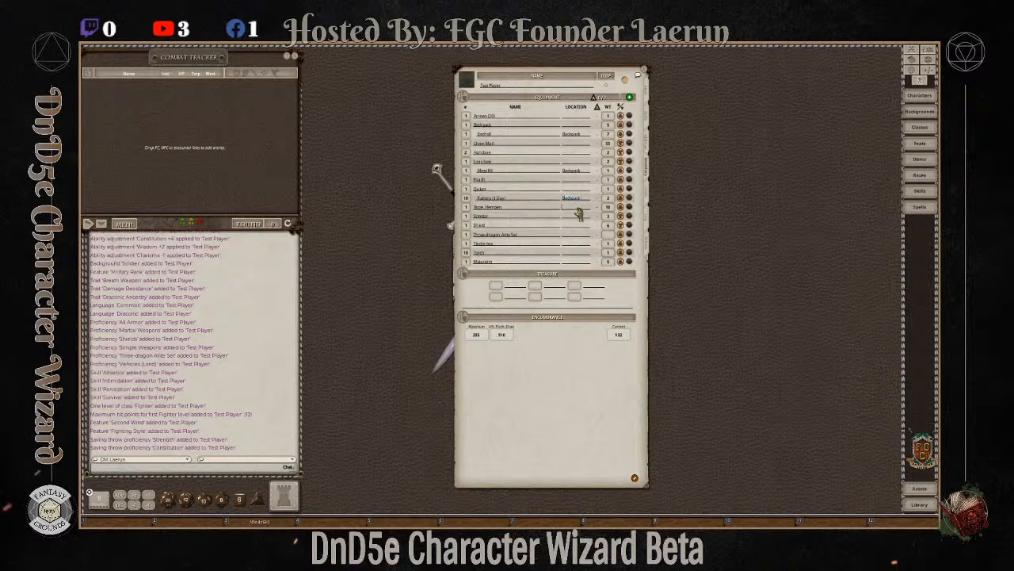
{"action": "type", "text": "Backpack"}
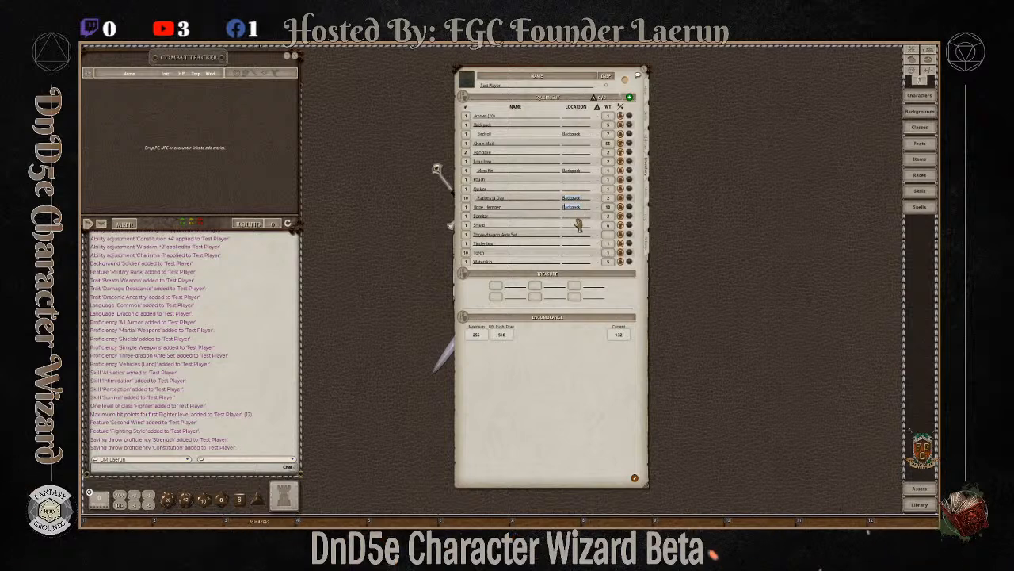
{"action": "left_click", "coordinate": [579, 216]}
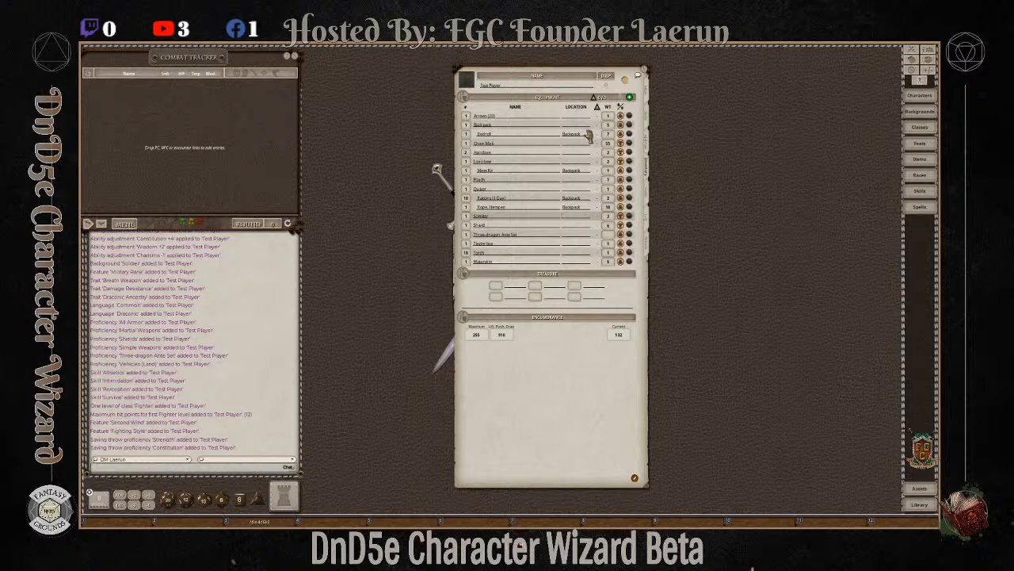
Set the location of the Three-dragon Ante Set to Pouch, and of the Torch and Waterskin to Backpack.
{"action": "left_click", "coordinate": [580, 237]}
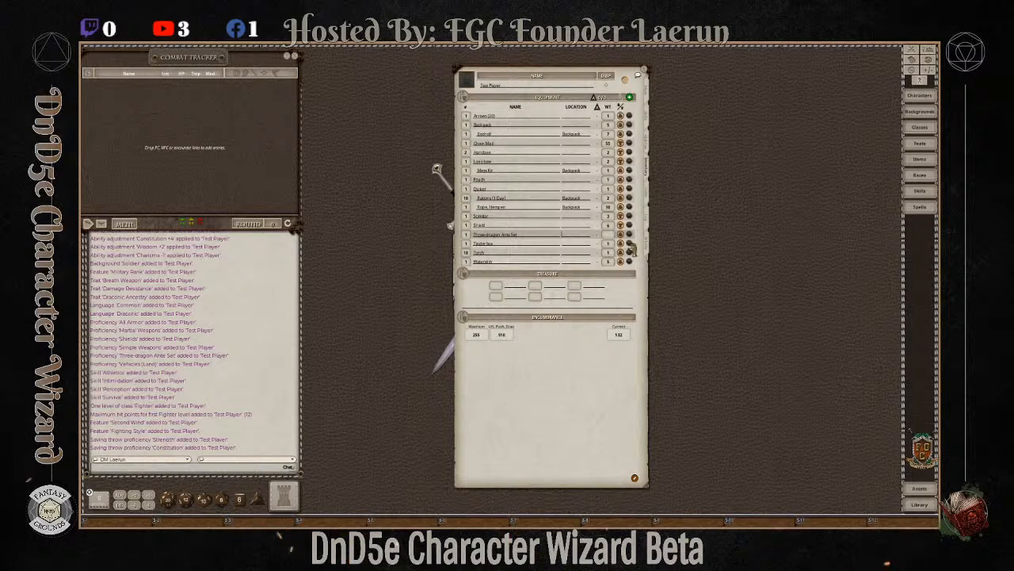
{"action": "type", "text": "Pouch"}
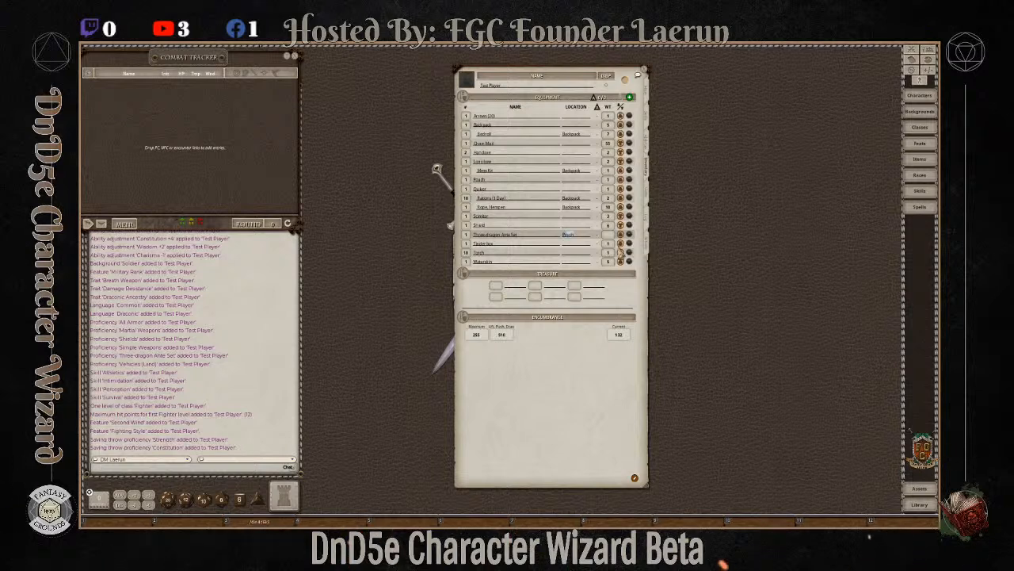
{"action": "left_click", "coordinate": [581, 254]}
{"action": "type", "text": "Backpack"}
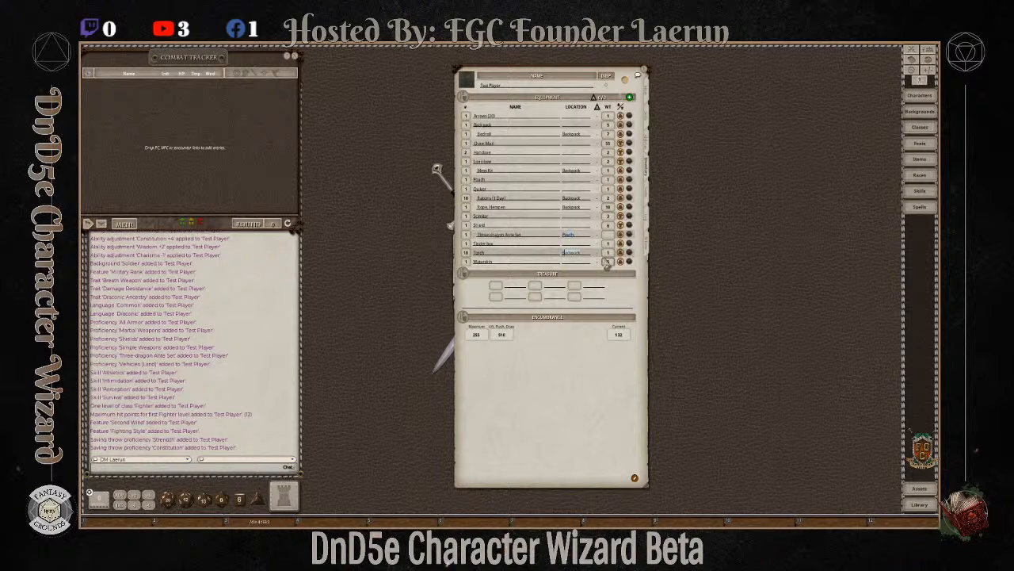
{"action": "left_click", "coordinate": [576, 263]}
{"action": "type", "text": "Backpack"}
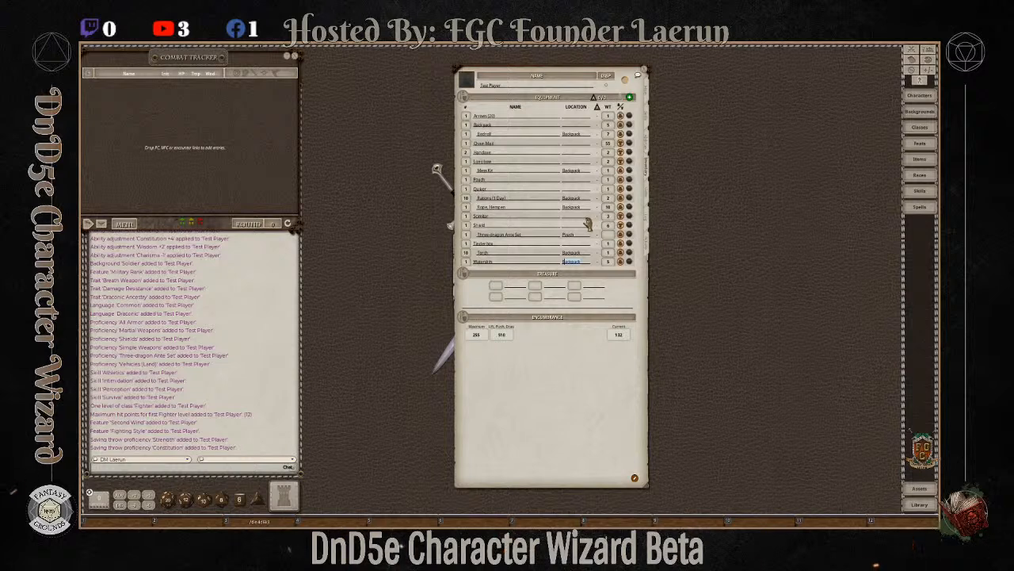
{"action": "left_click", "coordinate": [532, 198]}
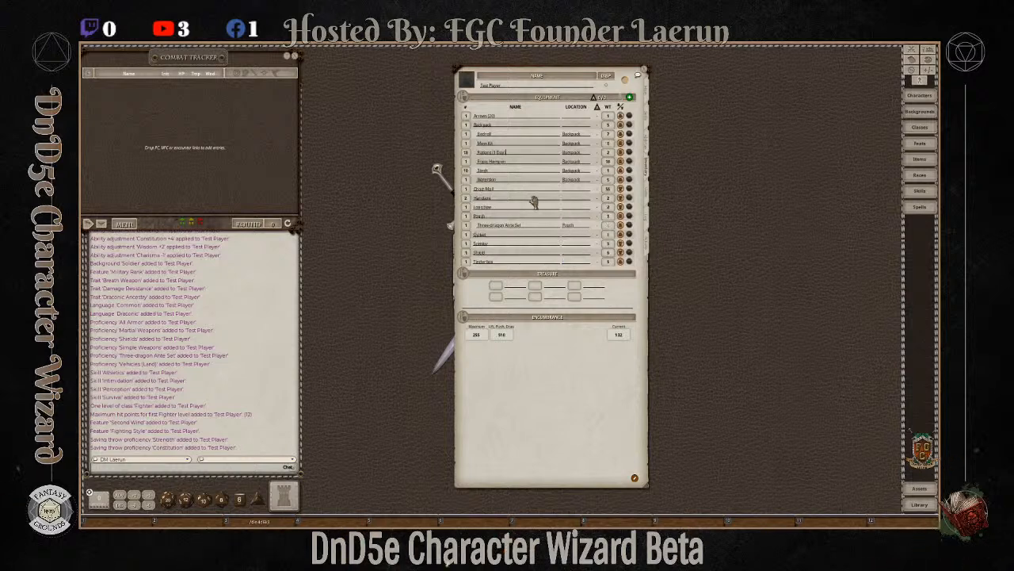
Set the location of the Arrows (20) to Quiver and of the Tinderbox to Pouch.
{"action": "left_click", "coordinate": [563, 117]}
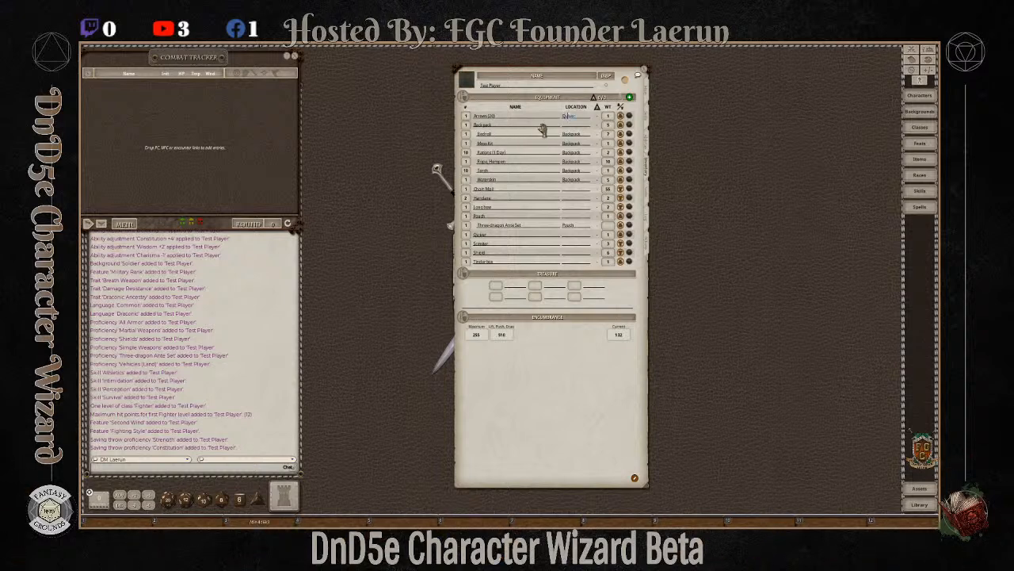
{"action": "left_click", "coordinate": [547, 188]}
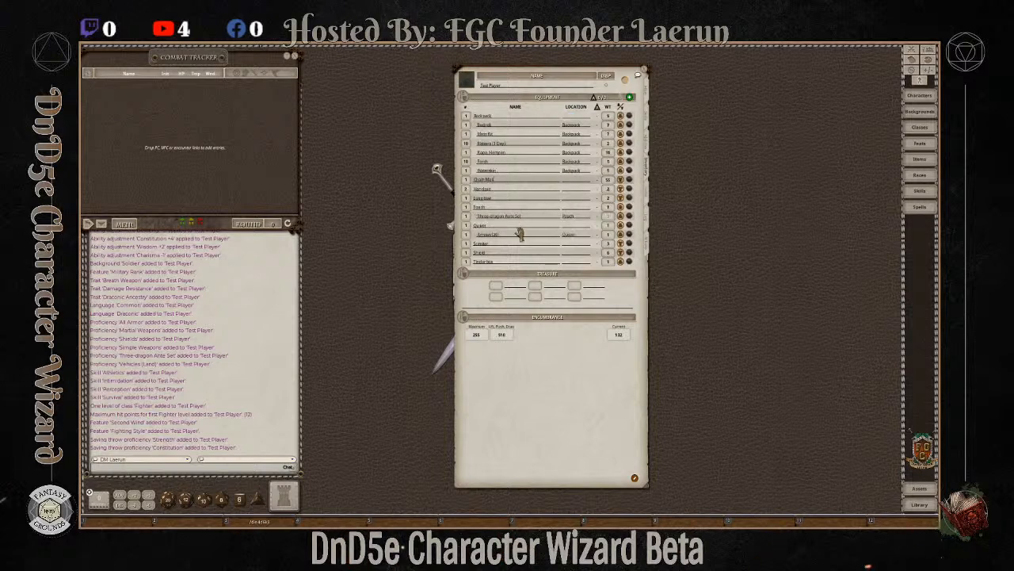
{"action": "left_click", "coordinate": [580, 255]}
{"action": "left_click", "coordinate": [582, 262]}
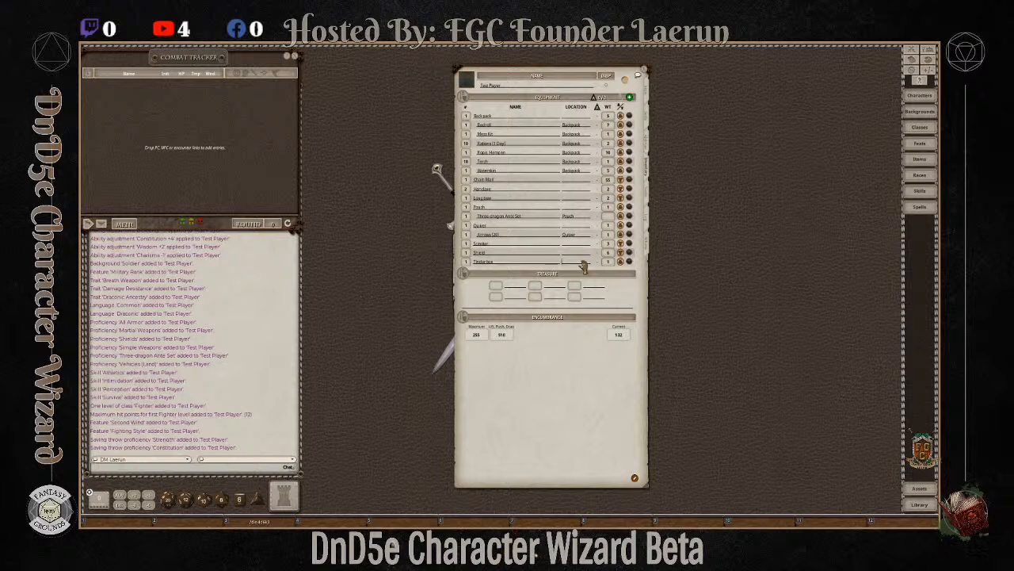
{"action": "type", "text": "Pouch"}
{"action": "left_click", "coordinate": [518, 191]}
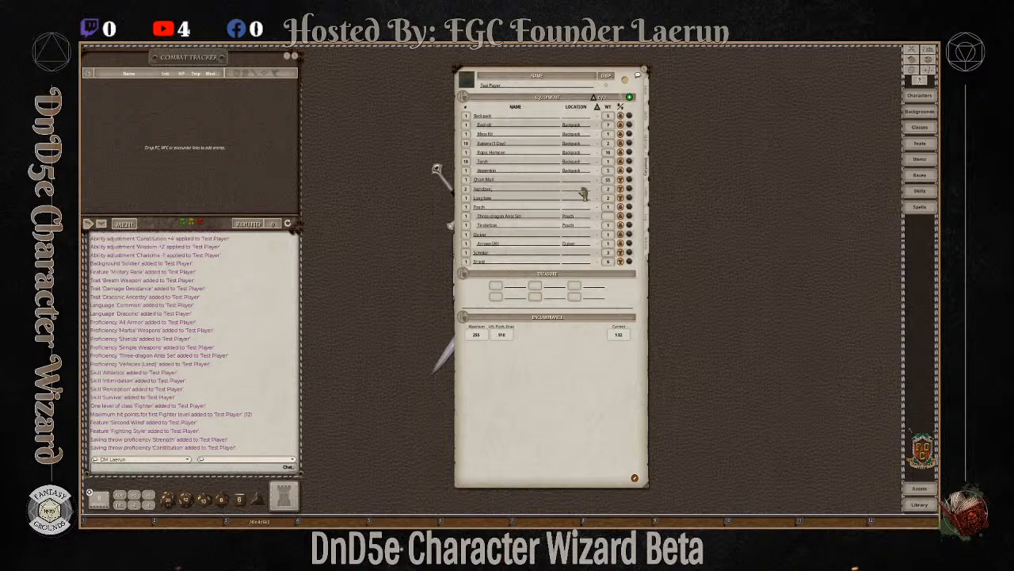
{"action": "left_click", "coordinate": [511, 192]}
{"action": "left_click", "coordinate": [516, 181]}
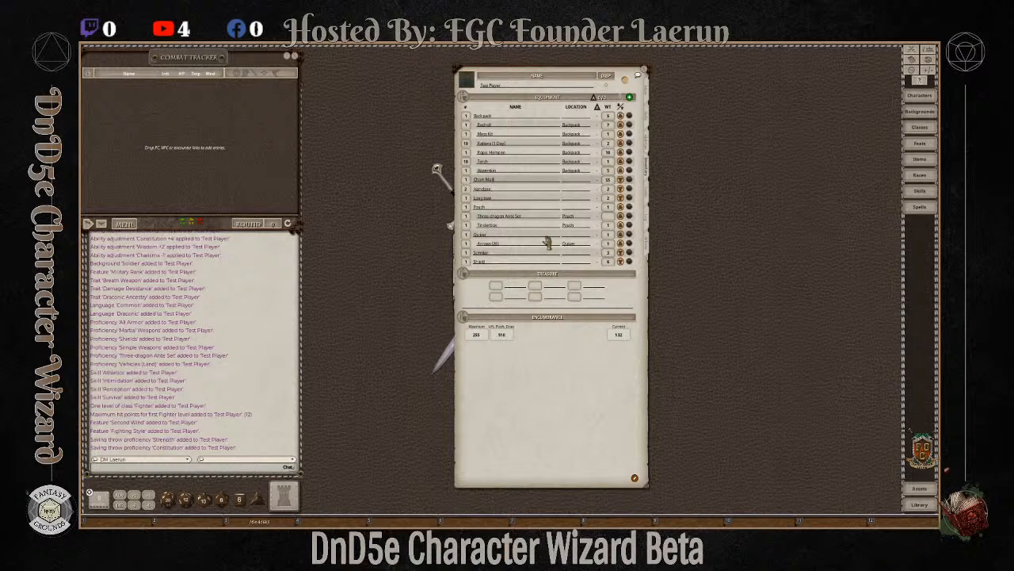
{"action": "left_click", "coordinate": [518, 254]}
{"action": "left_click", "coordinate": [524, 262]}
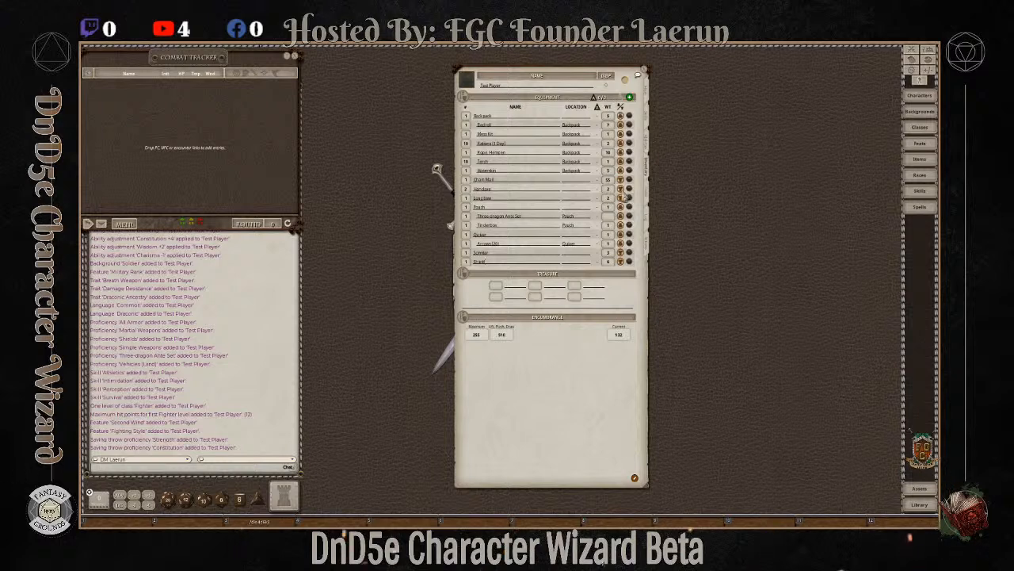
{"action": "left_click", "coordinate": [497, 287]}
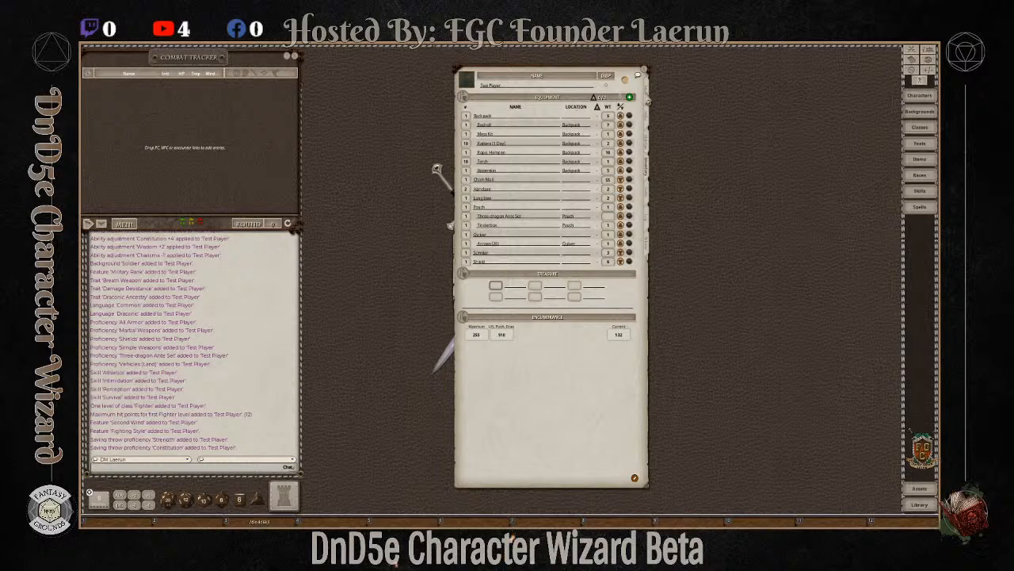
Check the Soldier background's starting equipment and record 10 gp in the inventory's treasure section.
{"action": "left_click", "coordinate": [647, 99]}
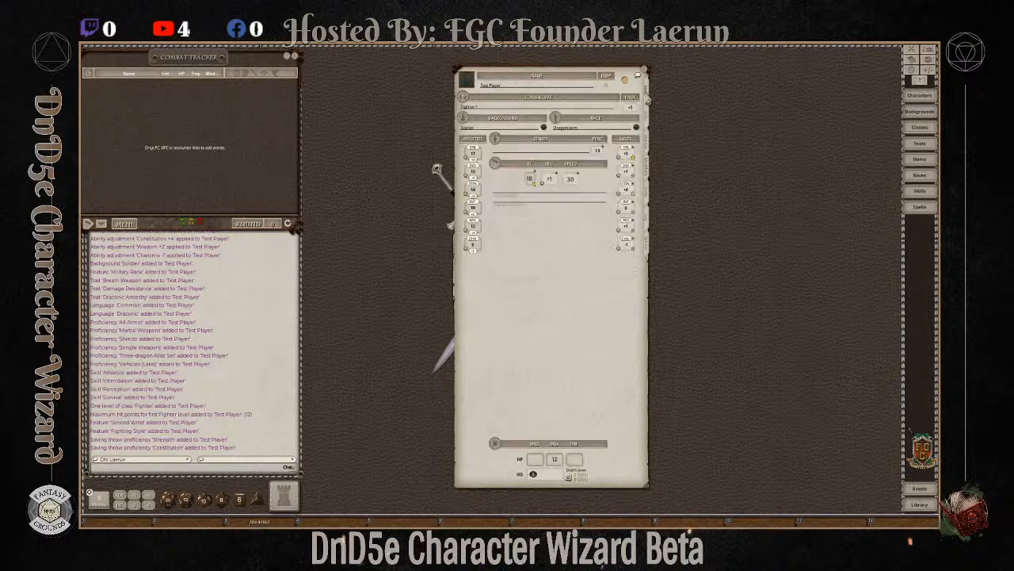
{"action": "left_click", "coordinate": [545, 129]}
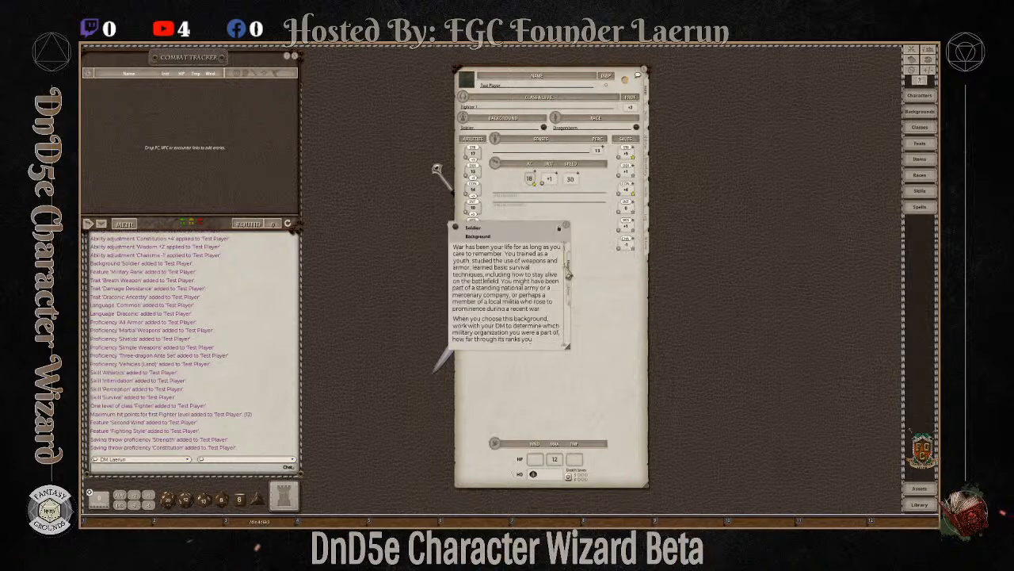
{"action": "left_click_drag", "start_coordinate": [563, 263], "coordinate": [564, 311]}
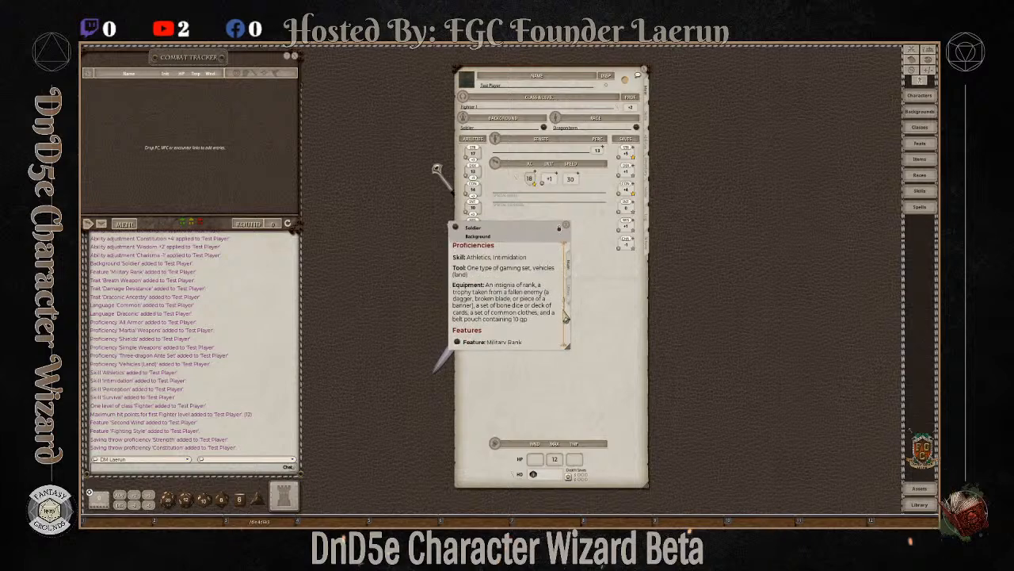
{"action": "left_click_drag", "start_coordinate": [525, 250], "coordinate": [735, 212]}
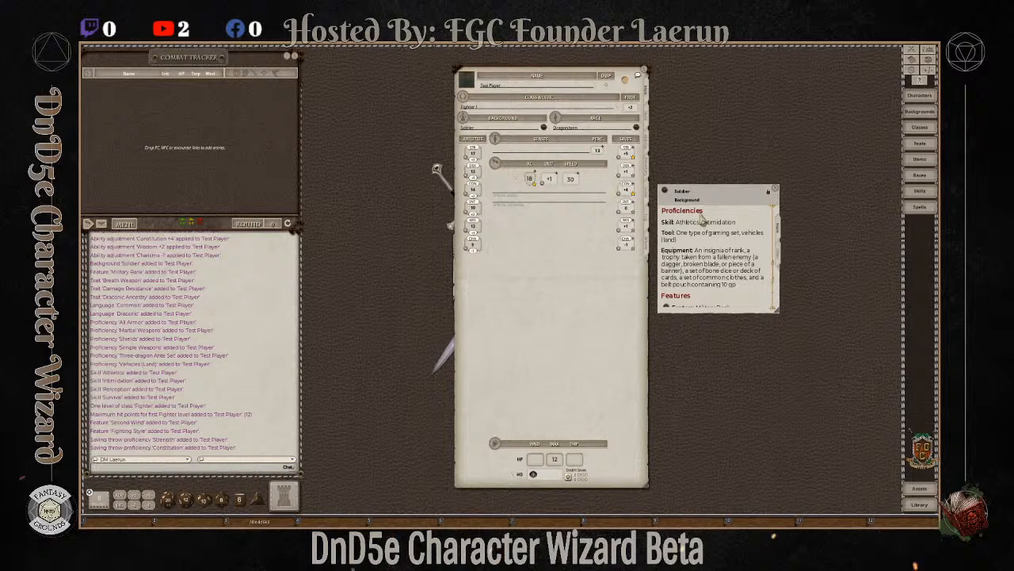
{"action": "left_click", "coordinate": [775, 190]}
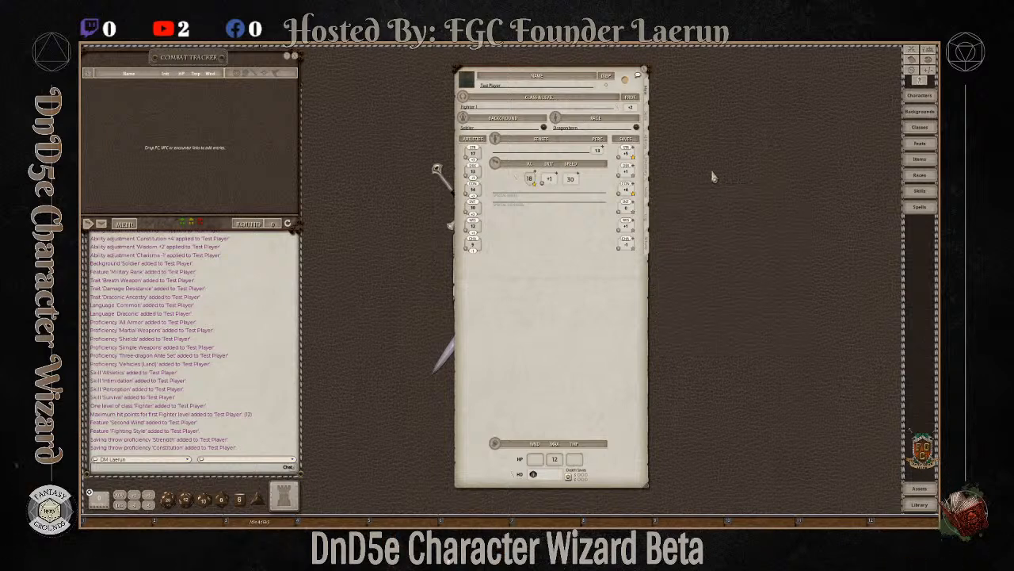
{"action": "left_click", "coordinate": [647, 173]}
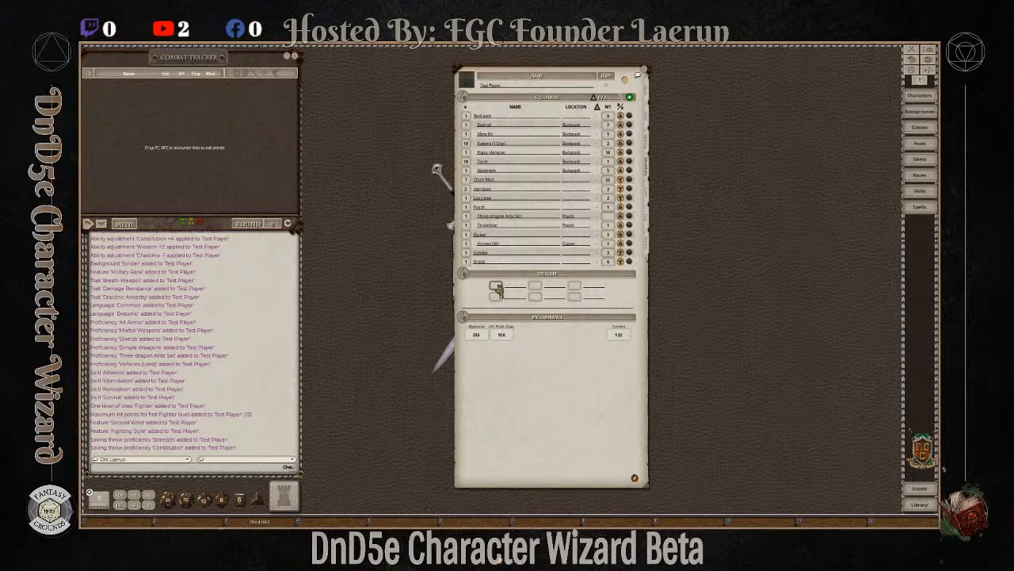
{"action": "type", "text": "10"}
{"action": "left_click", "coordinate": [536, 289]}
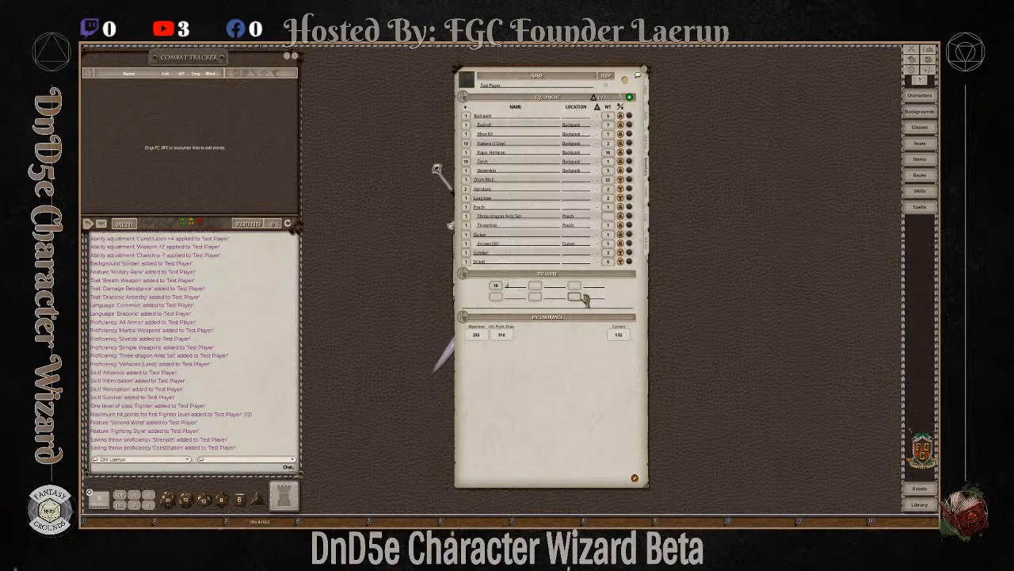
{"action": "type", "text": "gp"}
Bring up the items list beside the character sheet and filter it by name for missing background equipment.
{"action": "left_click", "coordinate": [920, 159]}
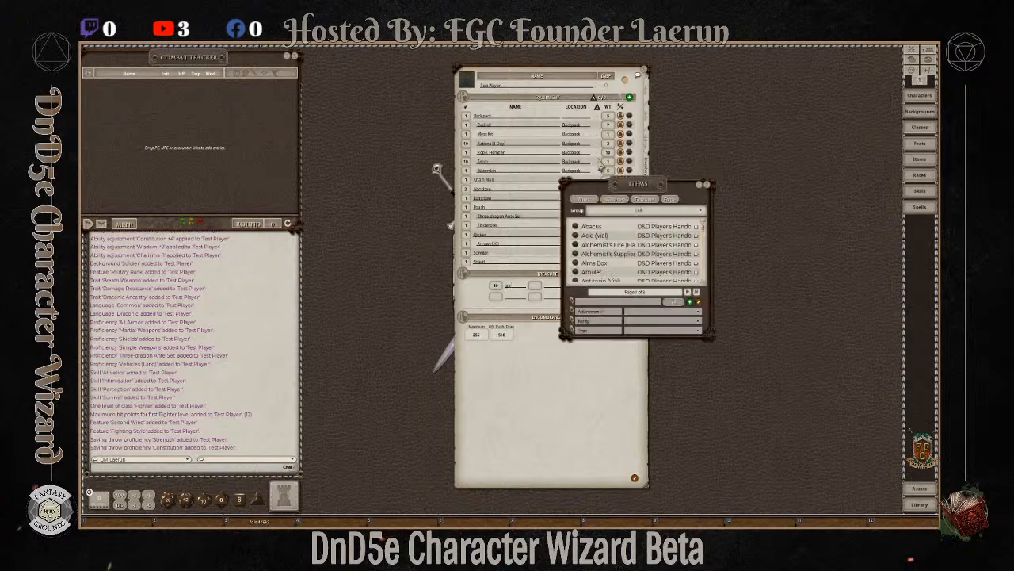
{"action": "left_click_drag", "start_coordinate": [629, 196], "coordinate": [774, 105]}
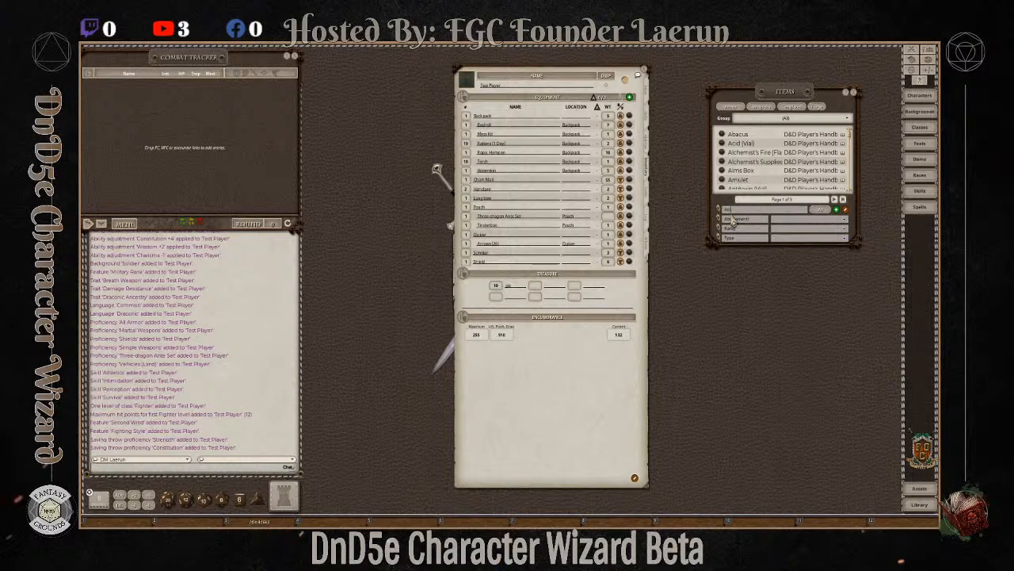
{"action": "key", "text": "Return"}
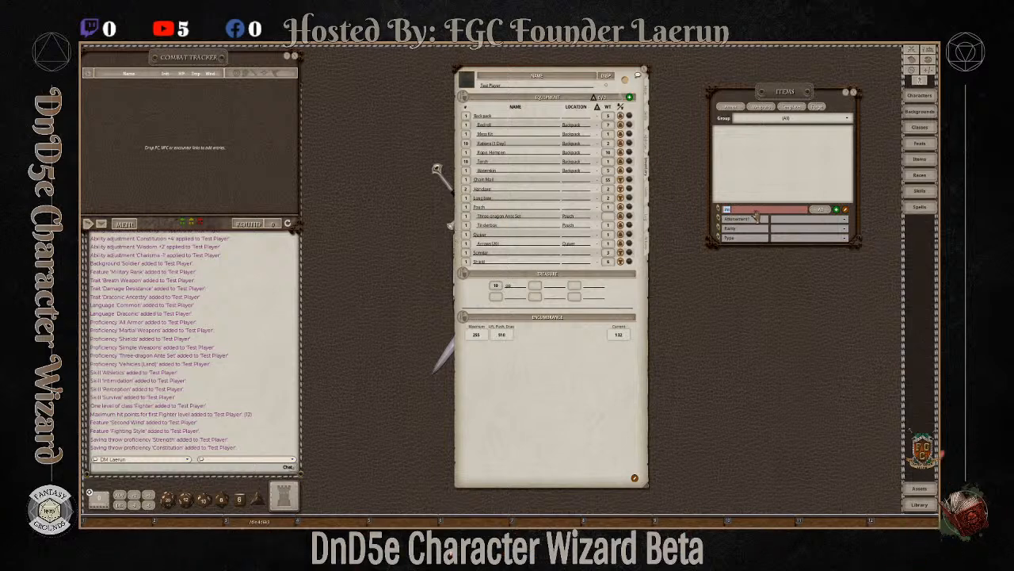
Review the Soldier background's equipment again and filter the items list for clothes.
{"action": "left_click", "coordinate": [648, 96]}
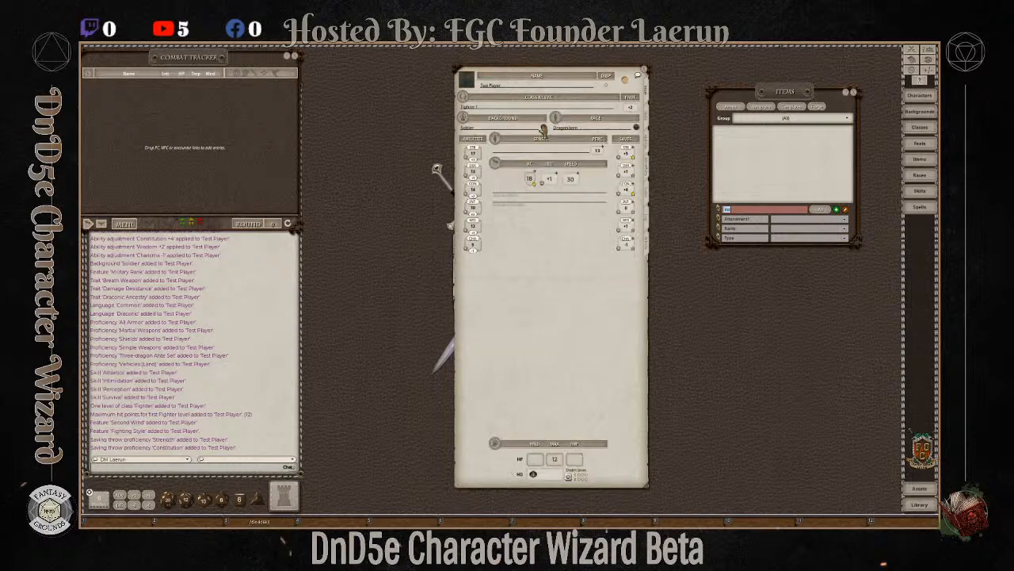
{"action": "left_click", "coordinate": [543, 130]}
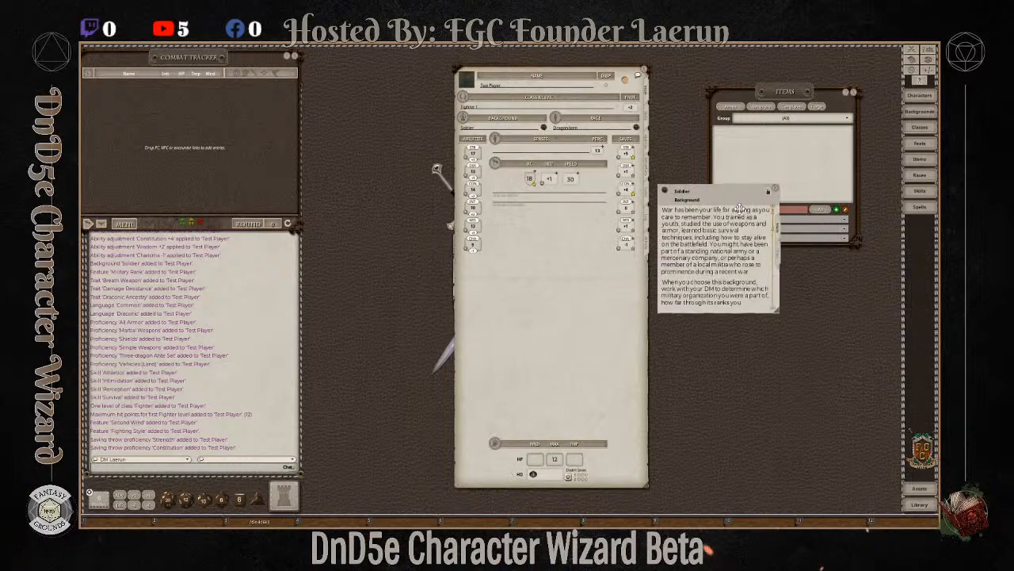
{"action": "left_click_drag", "start_coordinate": [716, 209], "coordinate": [516, 229]}
{"action": "scroll", "coordinate": [523, 273], "scroll_direction": "down", "scroll_amount": 5}
{"action": "scroll", "coordinate": [529, 280], "scroll_direction": "down", "scroll_amount": 10}
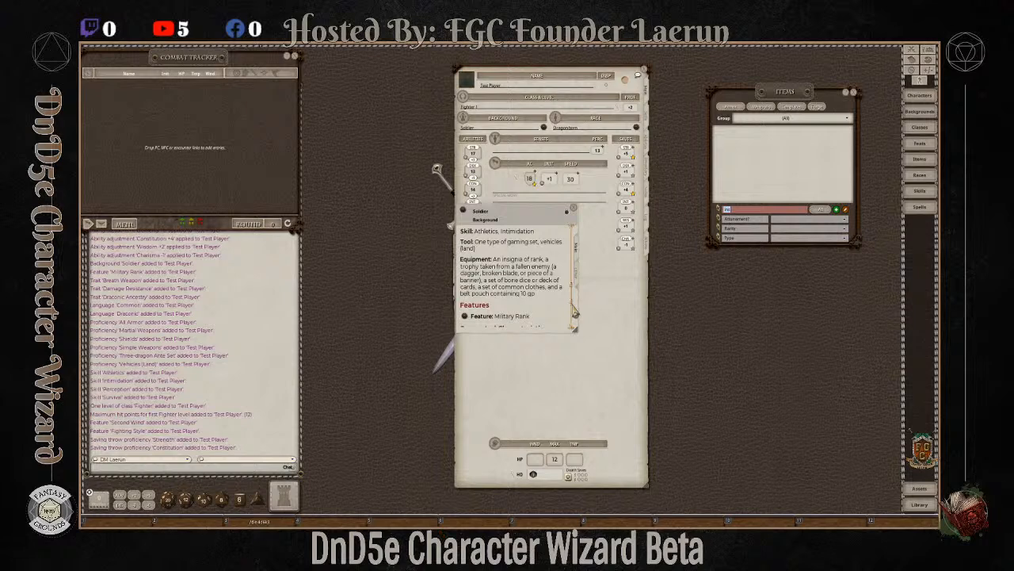
{"action": "left_click", "coordinate": [573, 208]}
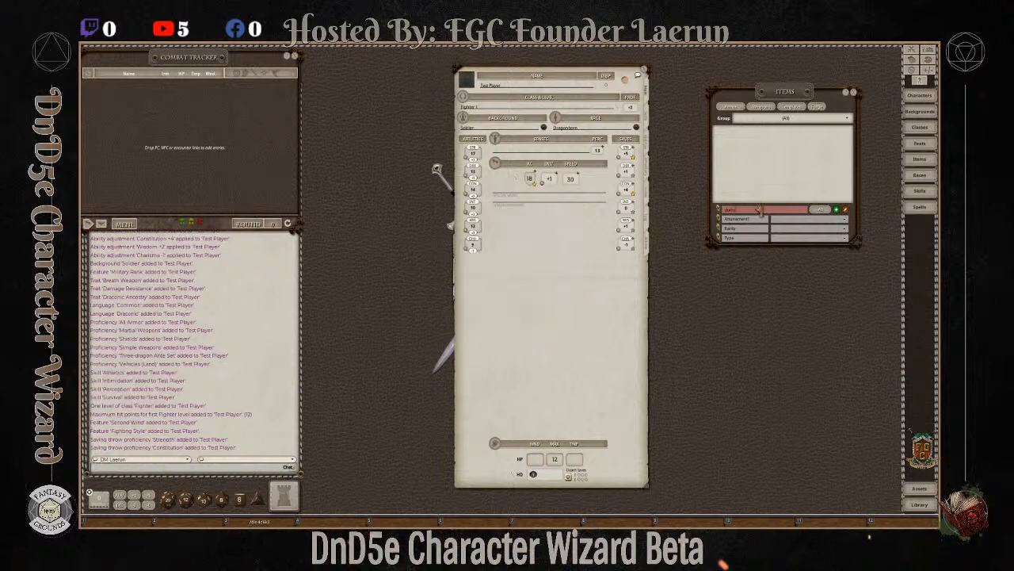
{"action": "key", "text": "Return"}
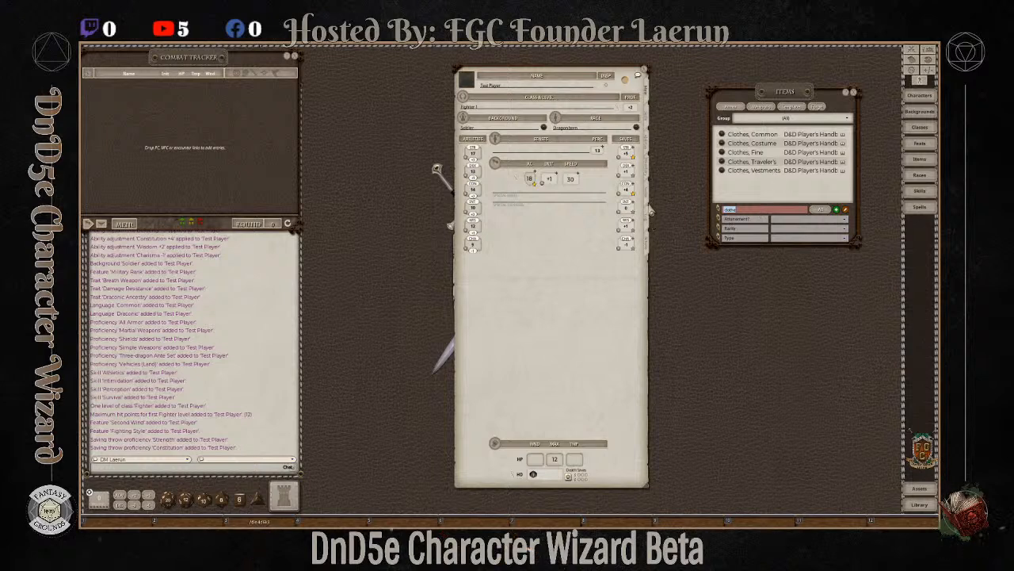
Add Clothes, Common to the character's inventory and set the Three-dragon Ante Set's weight to 0.1.
{"action": "left_click", "coordinate": [648, 246]}
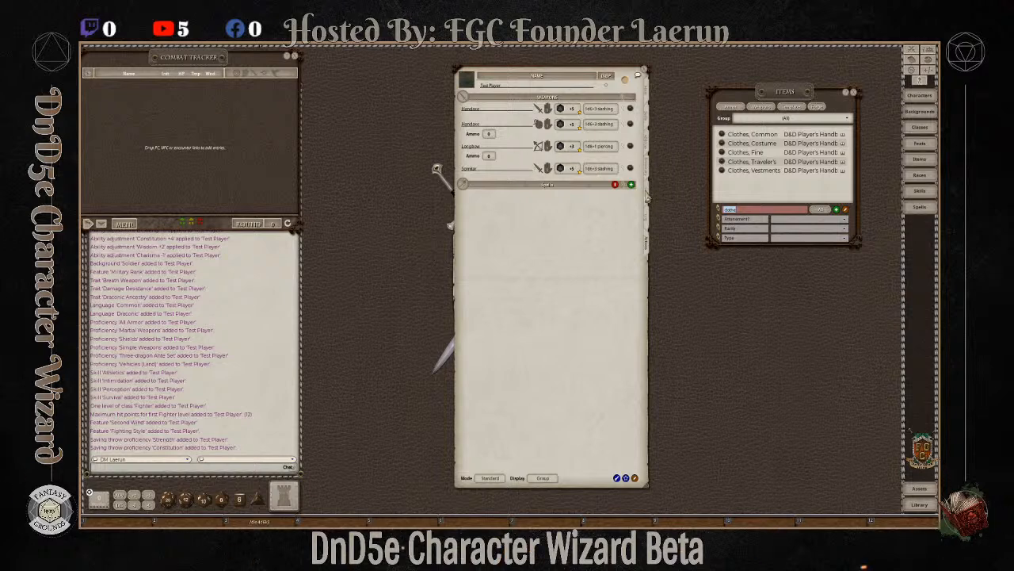
{"action": "left_click", "coordinate": [647, 178]}
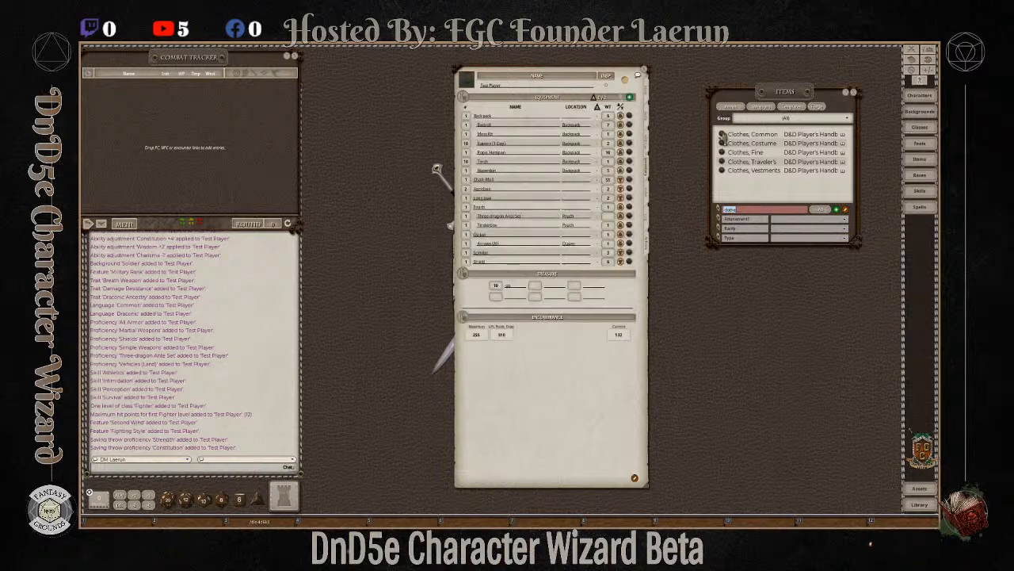
{"action": "left_click_drag", "start_coordinate": [722, 136], "coordinate": [495, 188]}
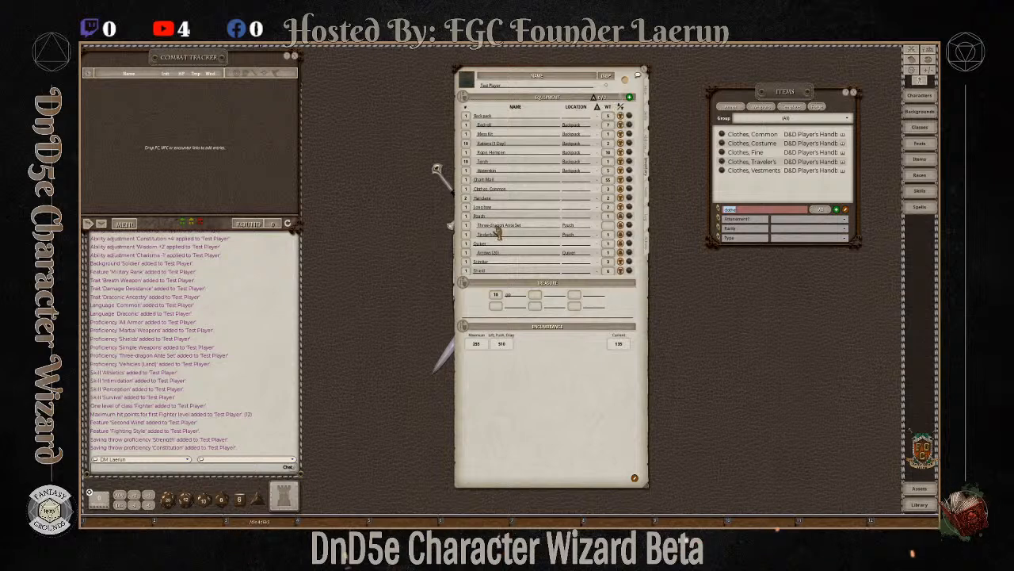
{"action": "left_click", "coordinate": [610, 229]}
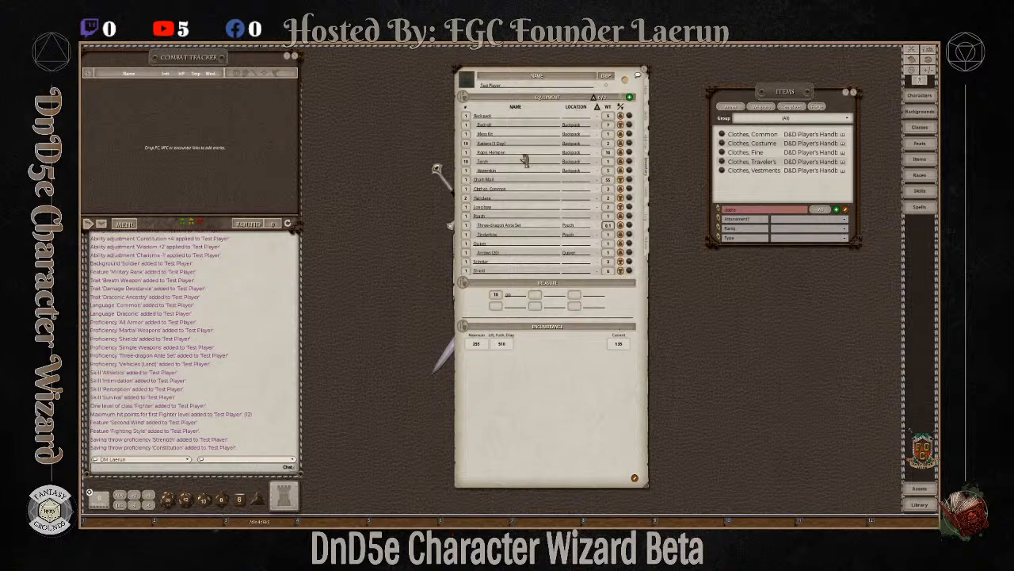
Close the items list and enter a Chaotic alignment in the character's notes.
{"action": "left_click", "coordinate": [649, 197]}
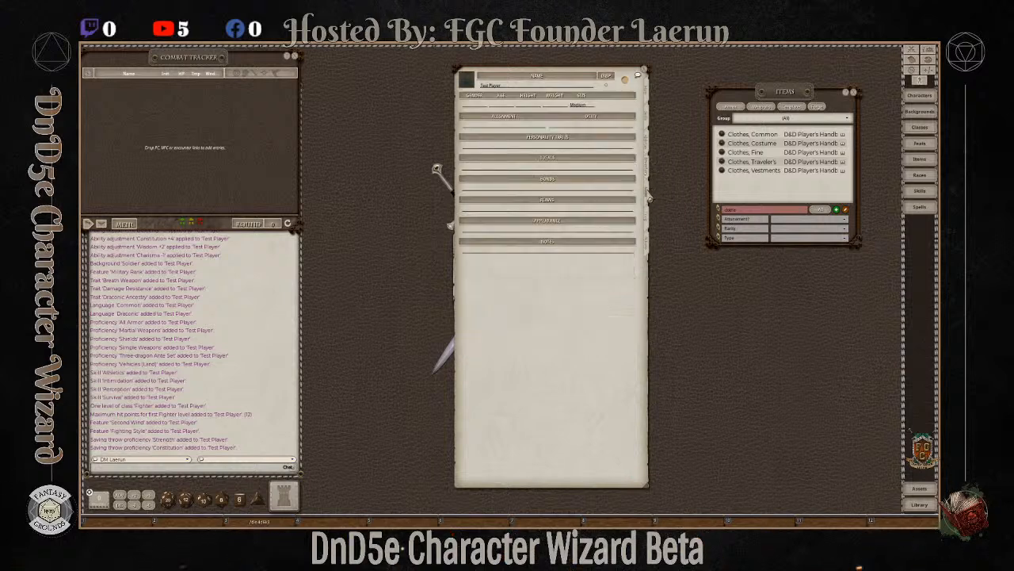
{"action": "left_click", "coordinate": [855, 93]}
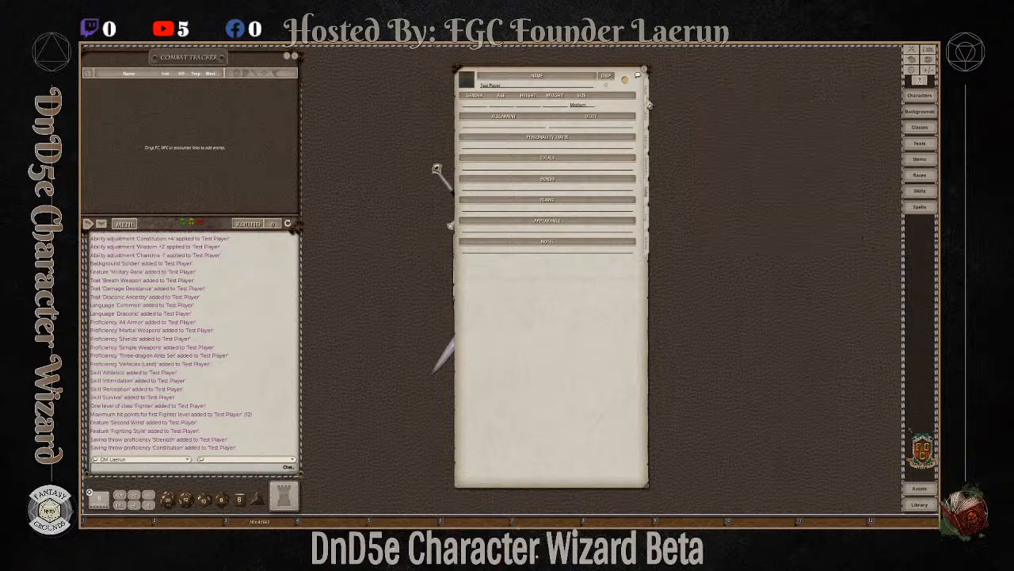
{"action": "left_click", "coordinate": [481, 107]}
{"action": "type", "text": "N"}
{"action": "type", "text": "eutral"}
{"action": "type", "text": "Chaotic N"}
Place the Soldier background record beside the character's notes and enlarge it to show the suggested characteristics tables.
{"action": "left_click", "coordinate": [646, 102]}
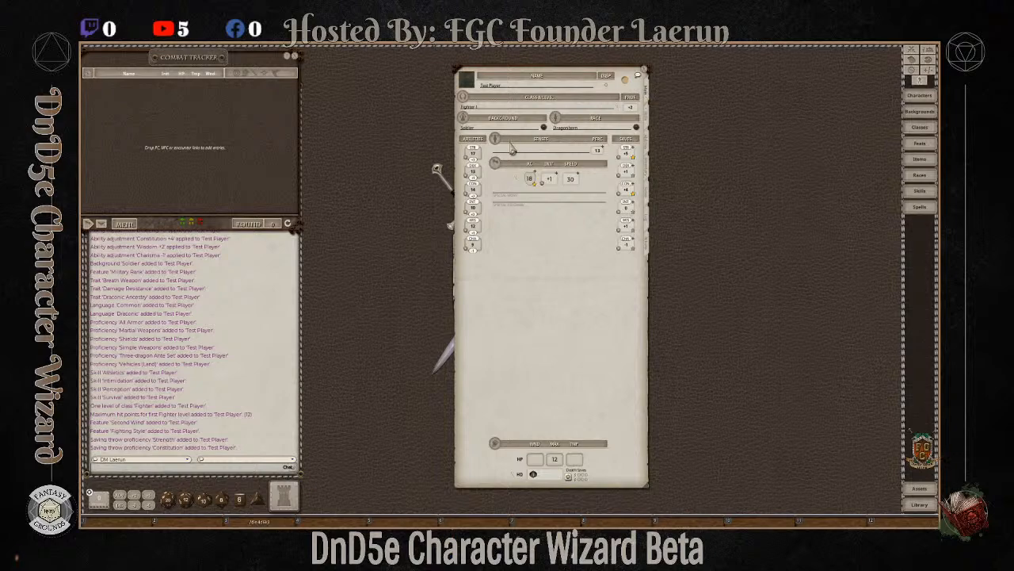
{"action": "left_click", "coordinate": [543, 128]}
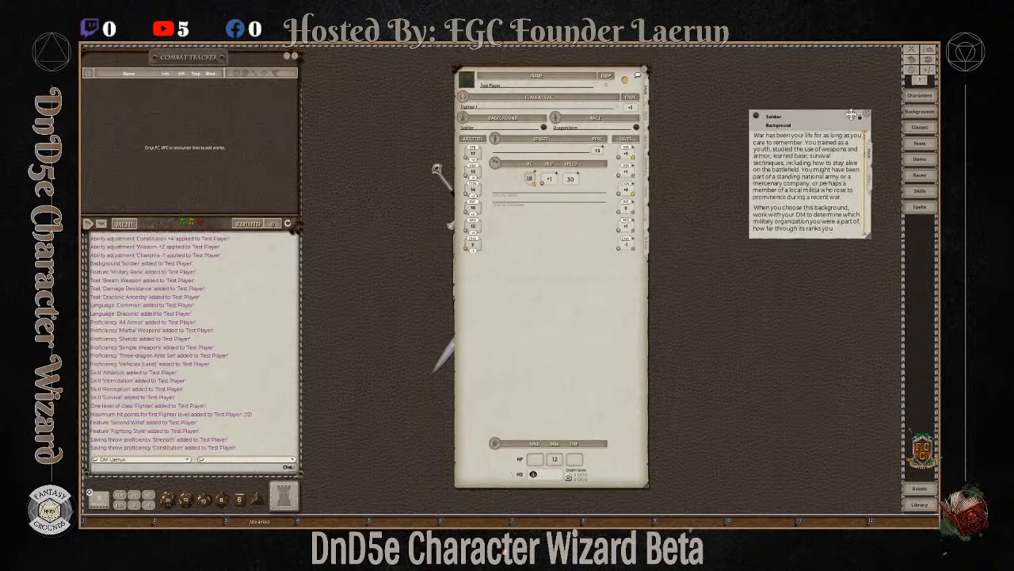
{"action": "left_click", "coordinate": [649, 198]}
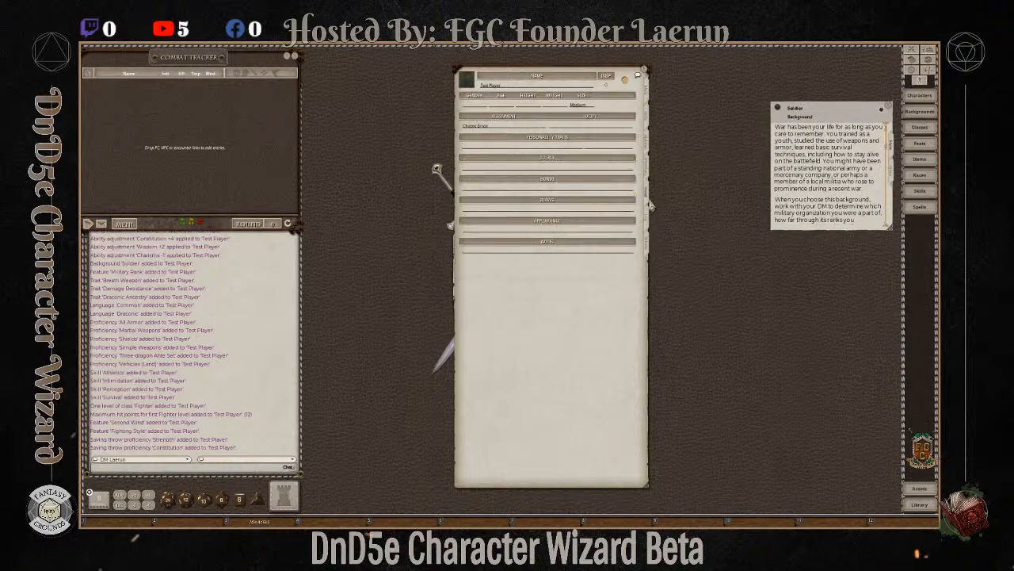
{"action": "left_click_drag", "start_coordinate": [818, 138], "coordinate": [735, 113]}
{"action": "scroll", "coordinate": [798, 176], "scroll_direction": "down", "scroll_amount": 5}
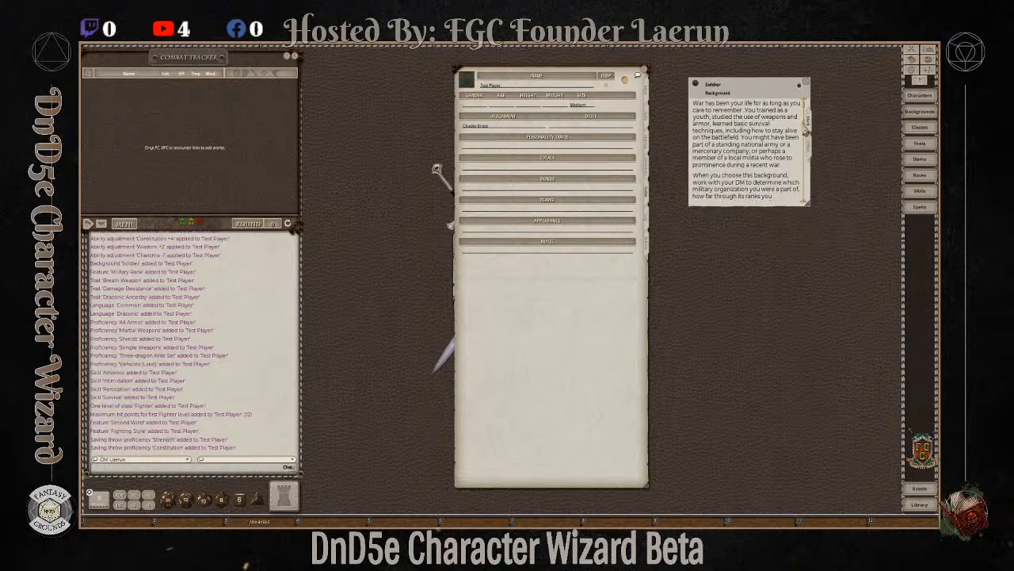
{"action": "scroll", "coordinate": [803, 180], "scroll_direction": "down", "scroll_amount": 4}
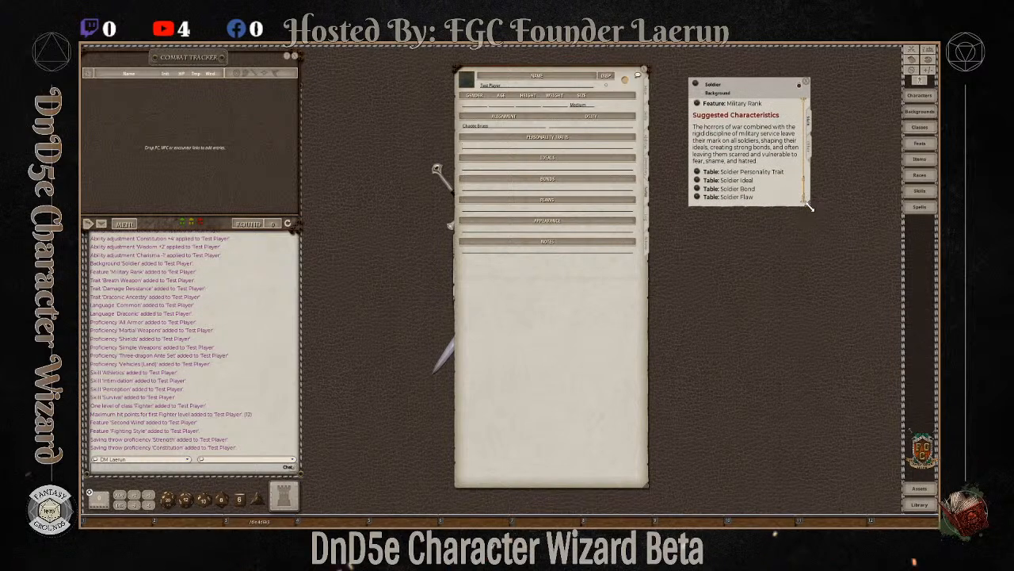
{"action": "left_click_drag", "start_coordinate": [808, 204], "coordinate": [851, 269]}
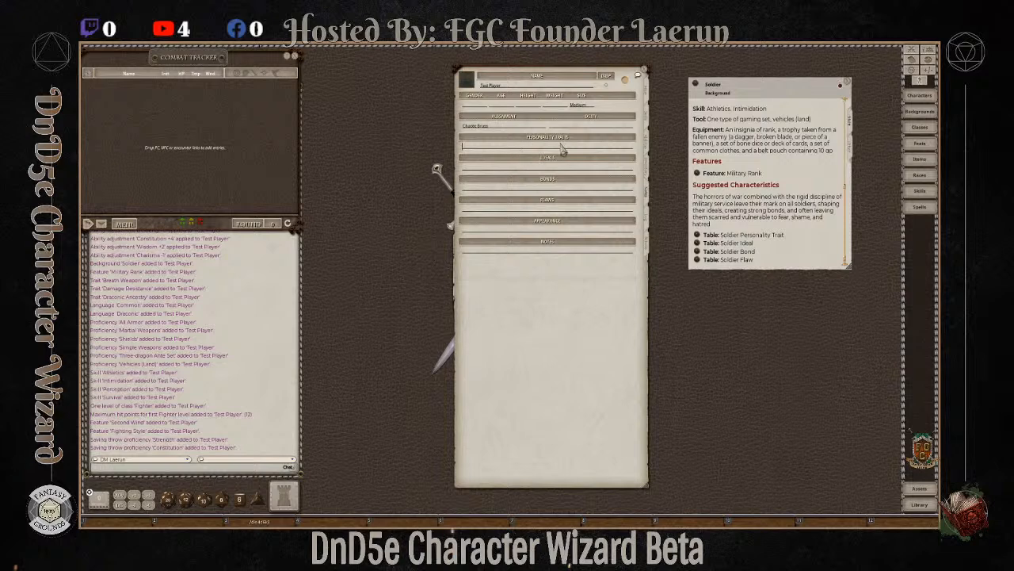
Copy entries 3 (lost too many friends) and 5 (stare down a hell hound) from the Soldier Personality Trait table into the character's personality traits.
{"action": "left_click", "coordinate": [698, 235]}
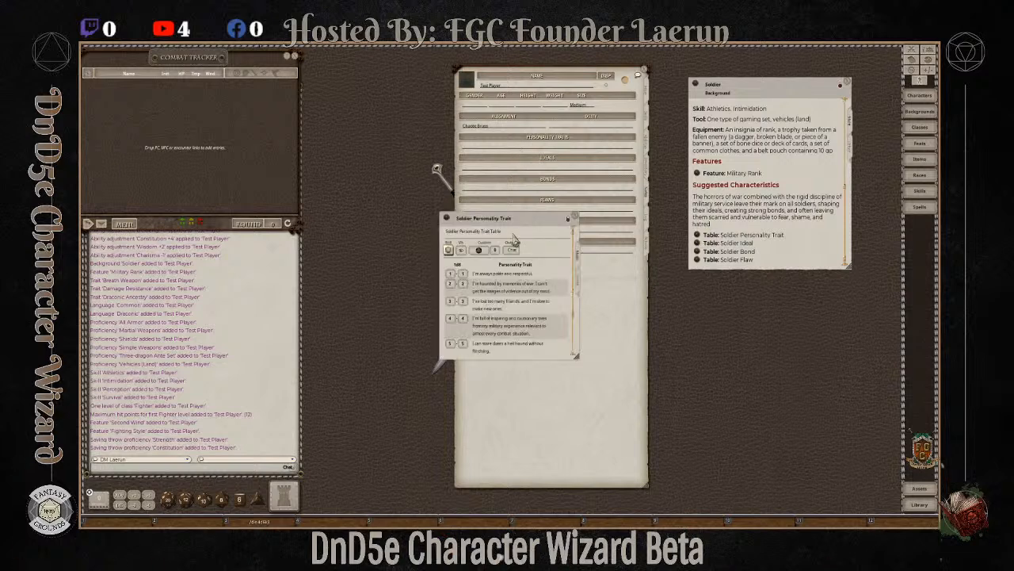
{"action": "left_click_drag", "start_coordinate": [536, 222], "coordinate": [775, 130]}
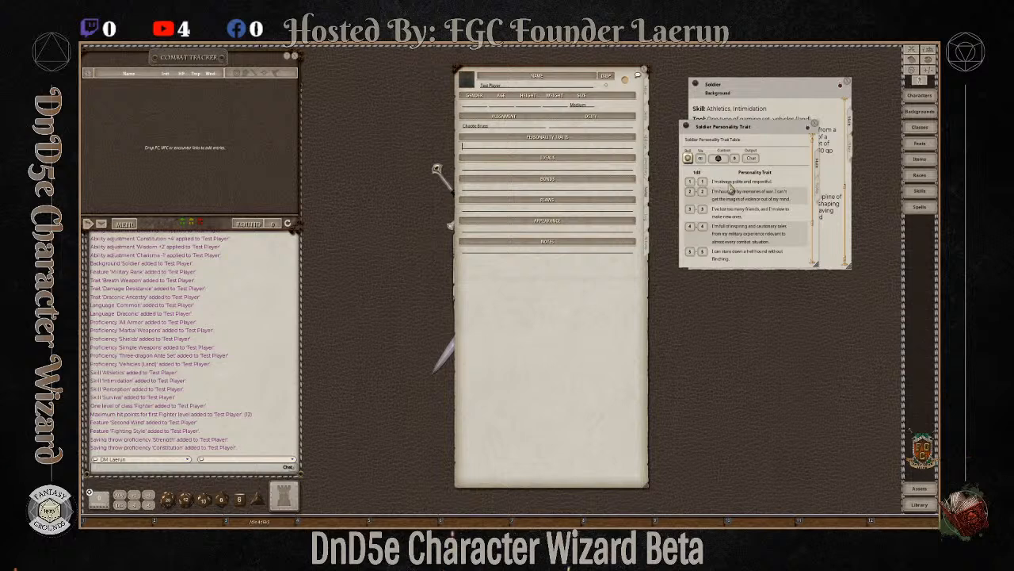
{"action": "scroll", "coordinate": [750, 199], "scroll_direction": "down", "scroll_amount": 1}
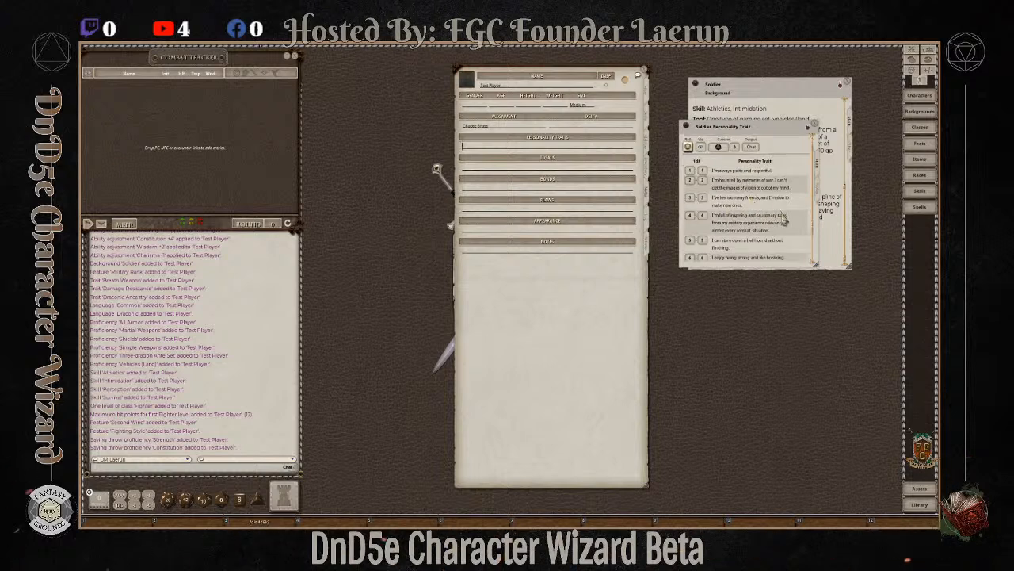
{"action": "left_click_drag", "start_coordinate": [746, 205], "coordinate": [487, 149]}
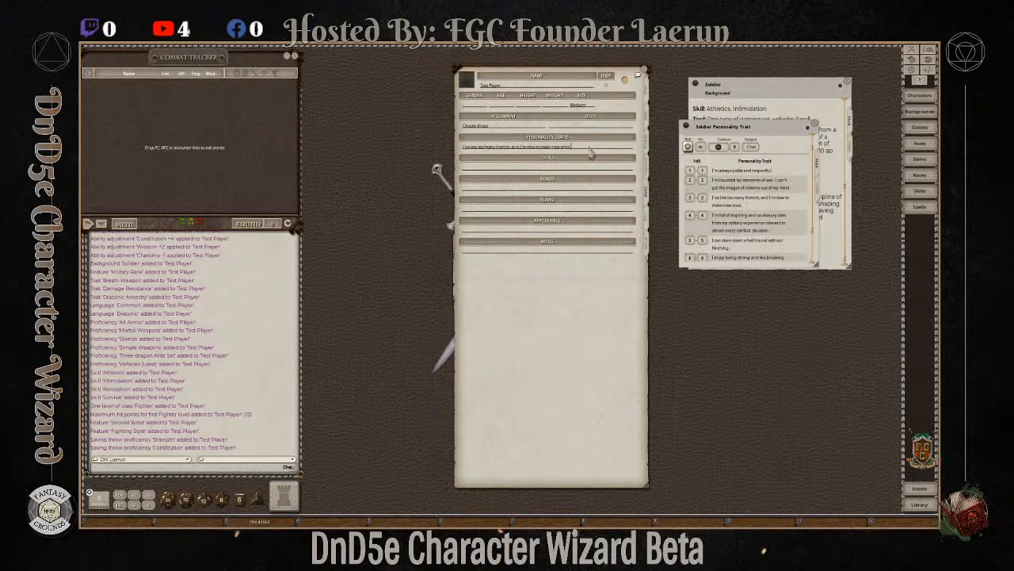
{"action": "scroll", "coordinate": [793, 246], "scroll_direction": "down", "scroll_amount": 1}
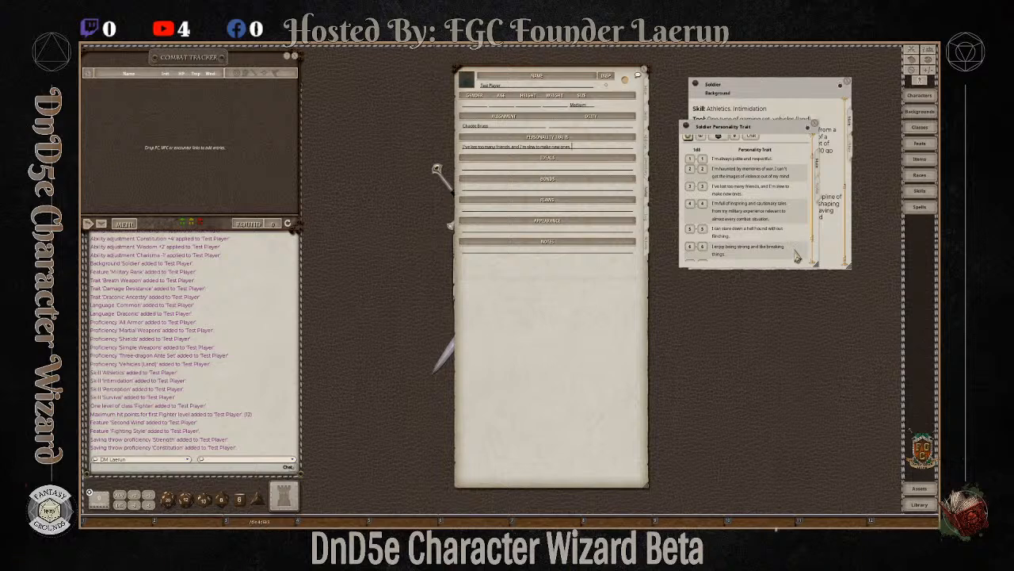
{"action": "left_click_drag", "start_coordinate": [759, 233], "coordinate": [594, 148]}
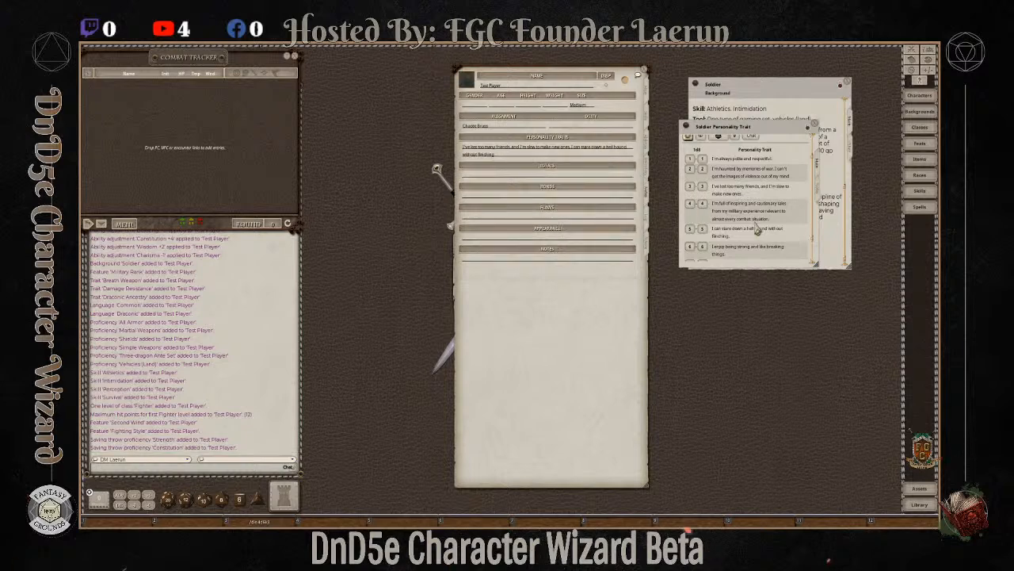
{"action": "left_click", "coordinate": [810, 127]}
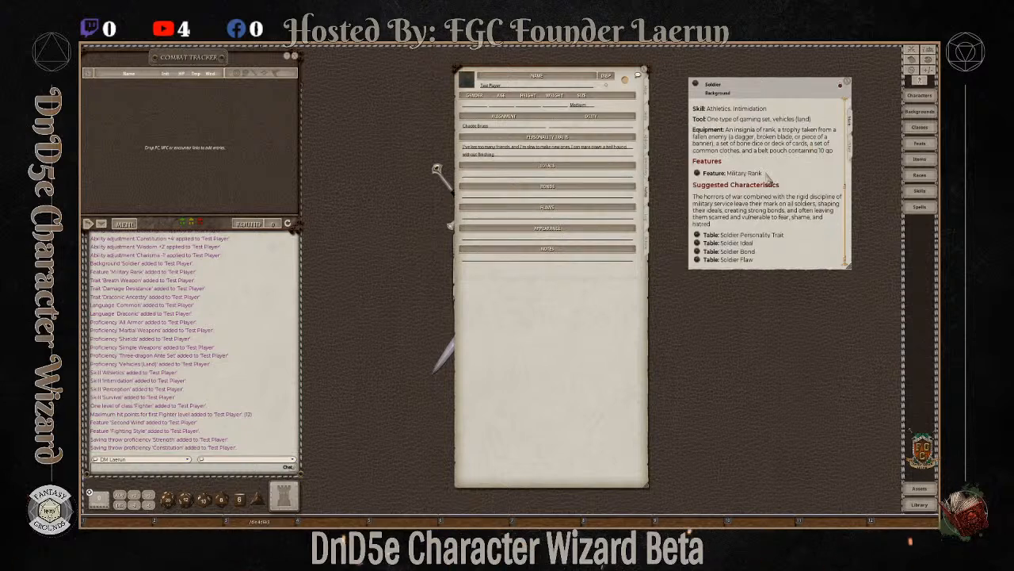
Roll on the Soldier Ideal table until a non-evil ideal comes up and copy the "Live and Let Live" result into the character's ideals.
{"action": "left_click", "coordinate": [696, 244]}
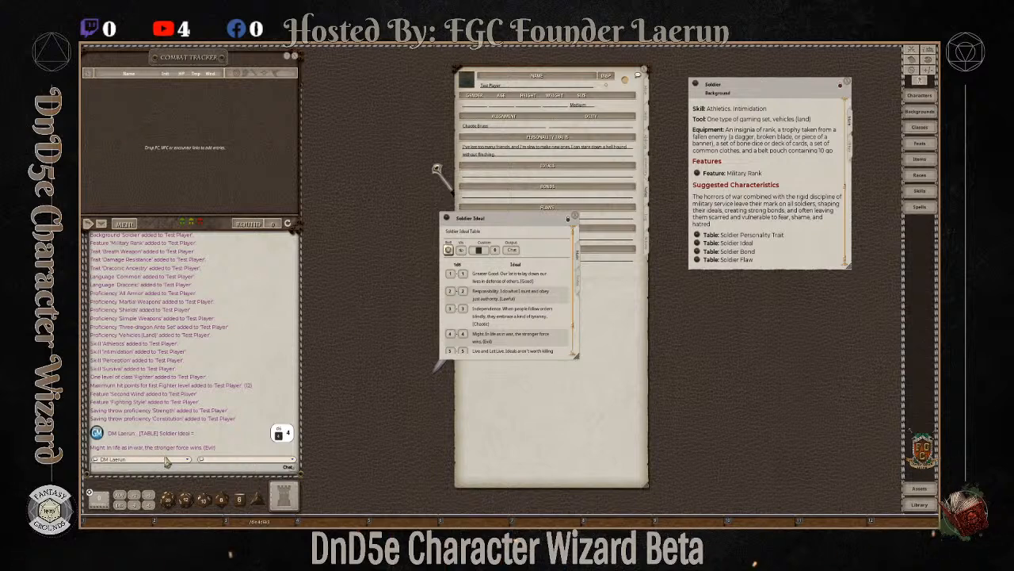
{"action": "left_click", "coordinate": [449, 250]}
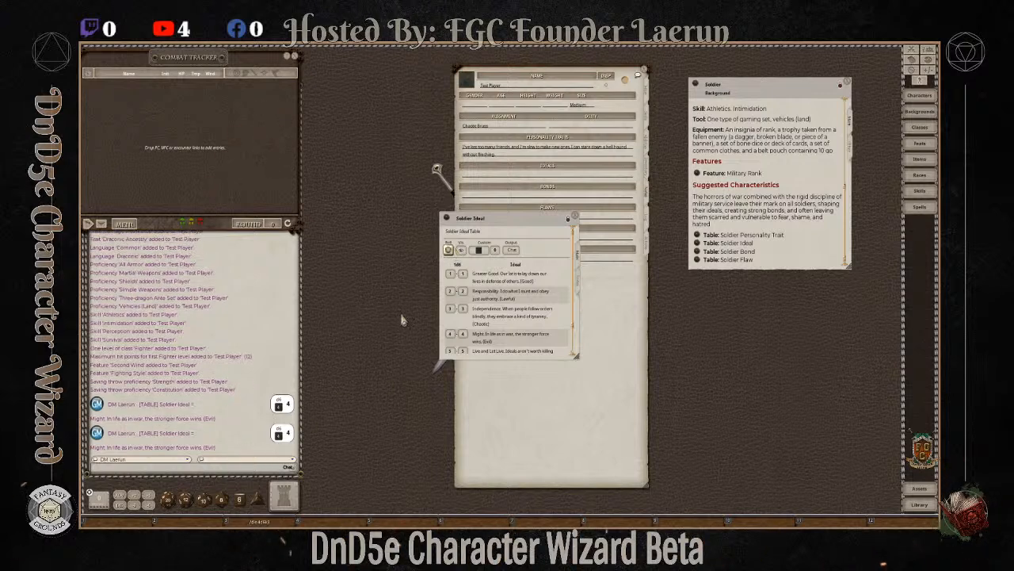
{"action": "left_click", "coordinate": [450, 252]}
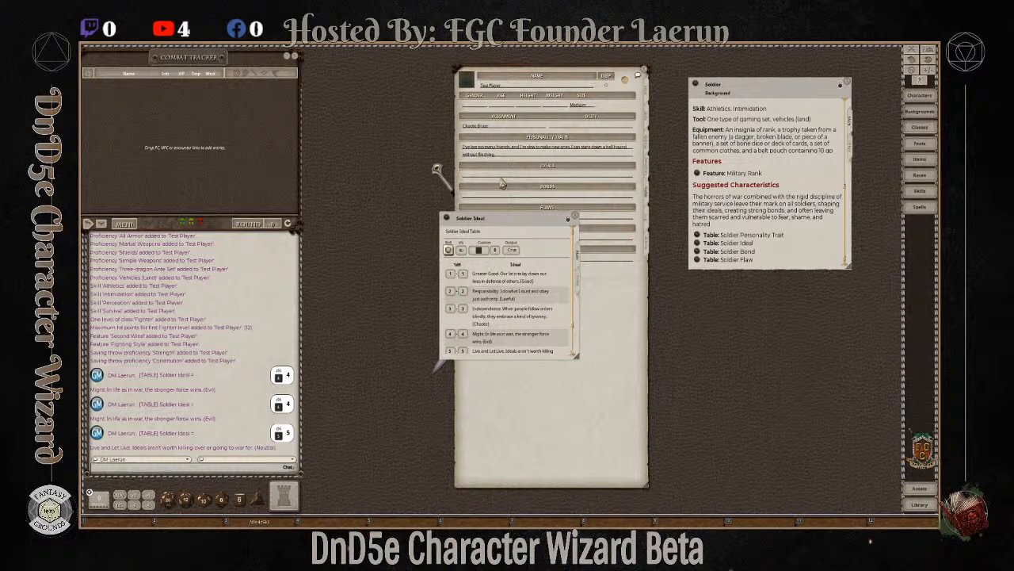
{"action": "left_click_drag", "start_coordinate": [518, 219], "coordinate": [390, 80]}
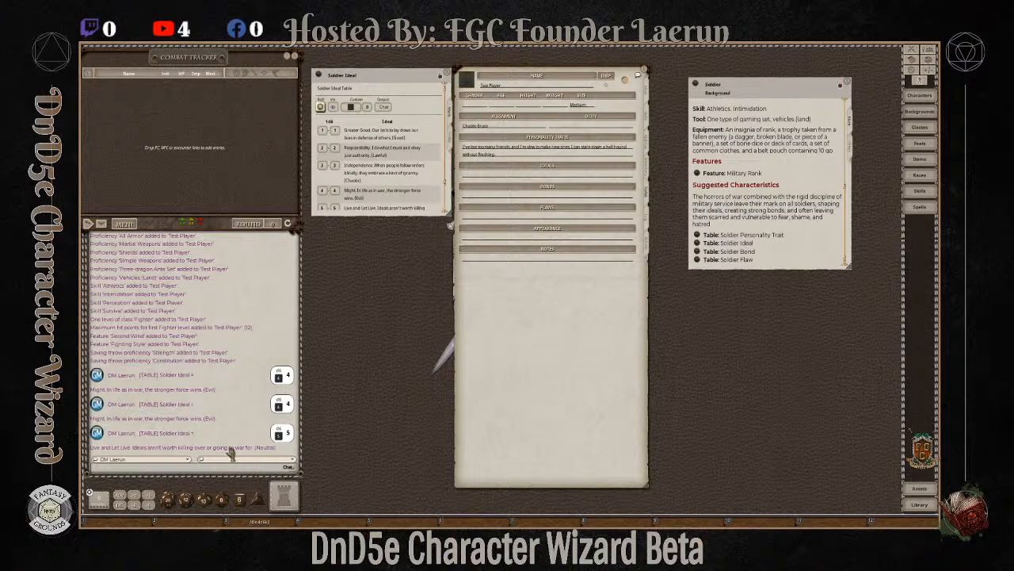
{"action": "left_click_drag", "start_coordinate": [231, 452], "coordinate": [521, 174]}
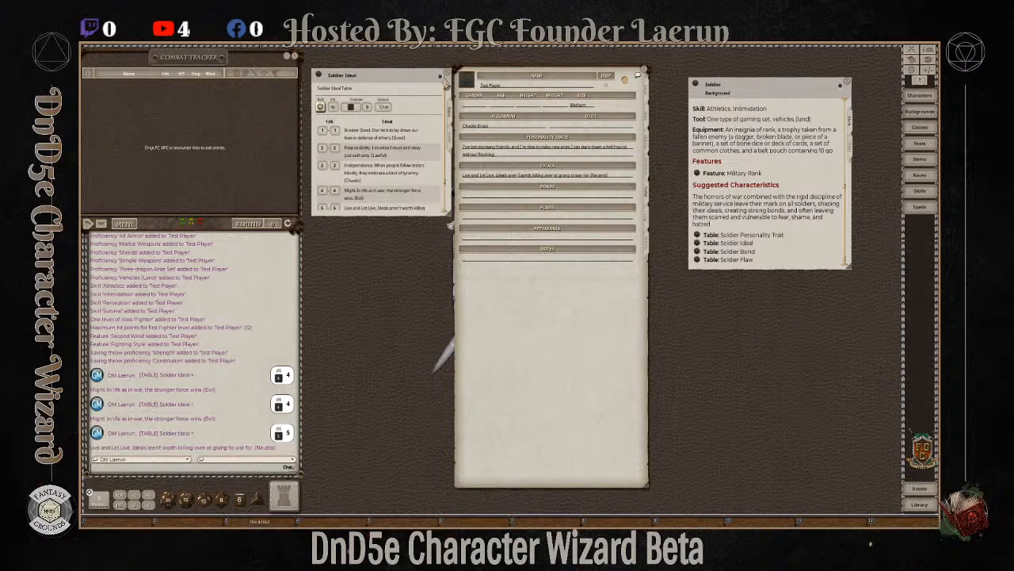
{"action": "left_click", "coordinate": [441, 75]}
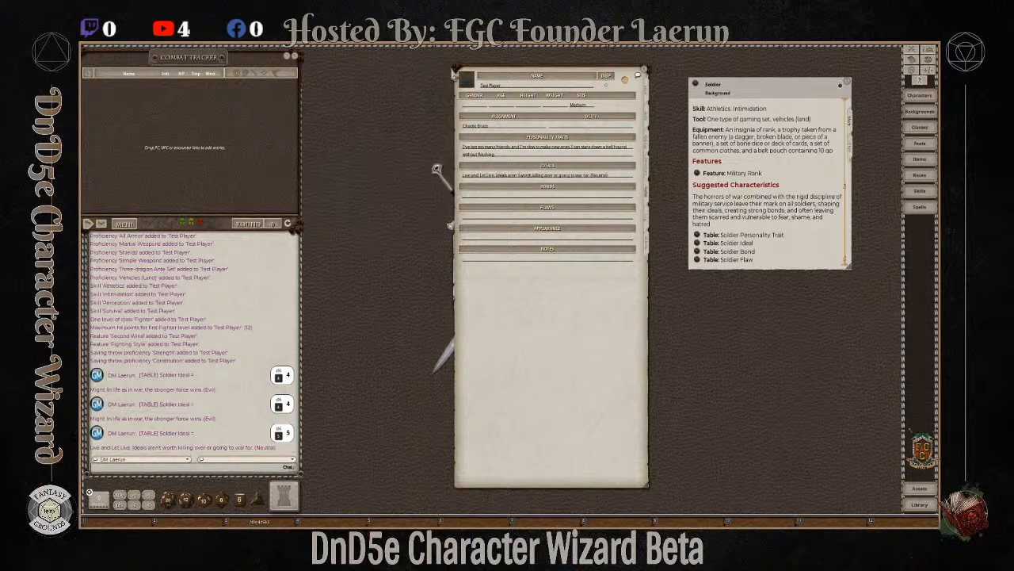
Roll on the Soldier Flaw table and copy the "monstrous enemy we faced in battle" result into the character's flaws.
{"action": "left_click", "coordinate": [697, 261]}
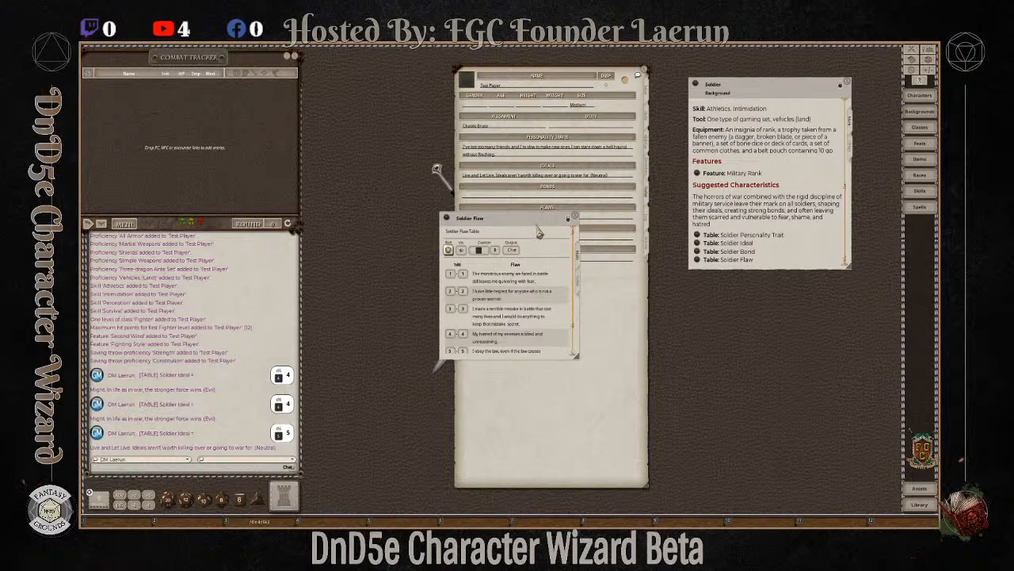
{"action": "left_click_drag", "start_coordinate": [537, 228], "coordinate": [399, 189]}
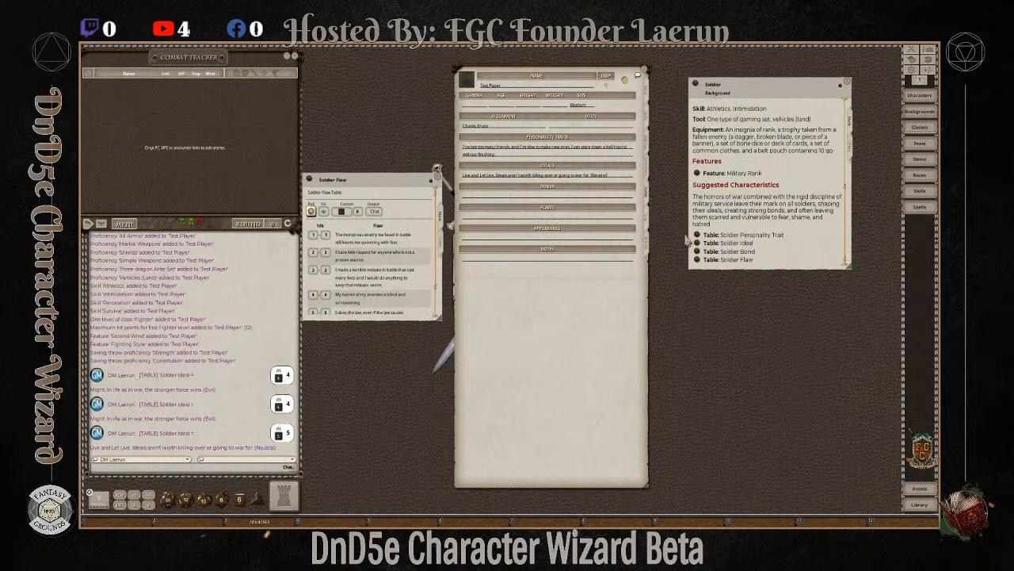
{"action": "left_click", "coordinate": [310, 213]}
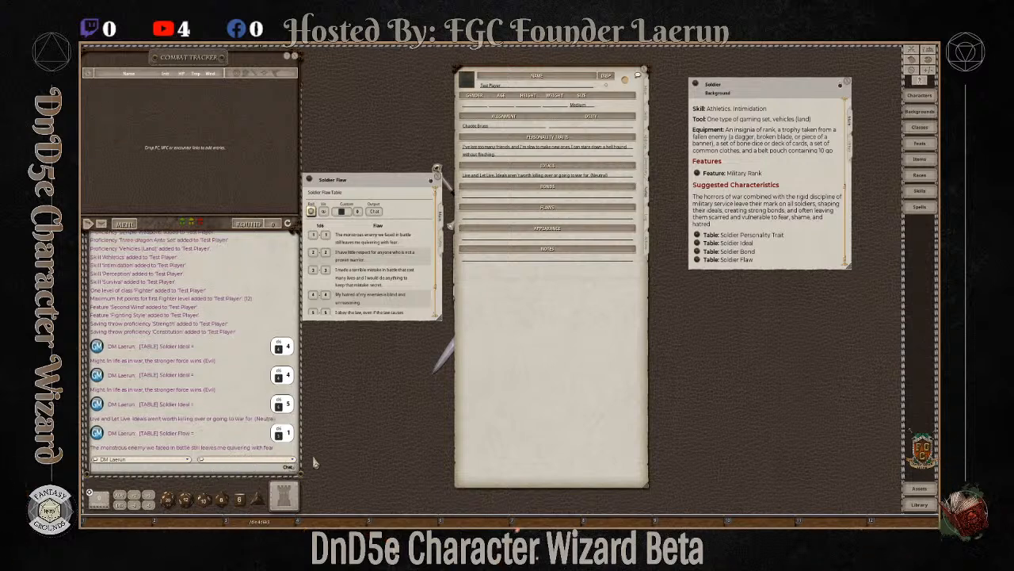
{"action": "left_click_drag", "start_coordinate": [222, 449], "coordinate": [526, 219]}
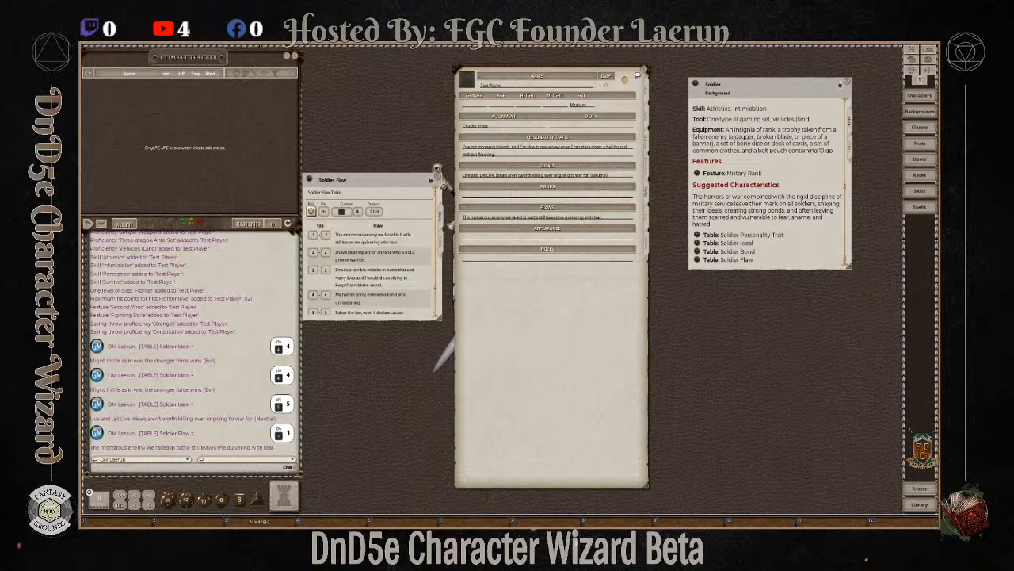
{"action": "left_click", "coordinate": [431, 180]}
Roll on the Soldier Bond table and copy the "never forget the crushing defeat" result into the character's bonds.
{"action": "left_click", "coordinate": [697, 251]}
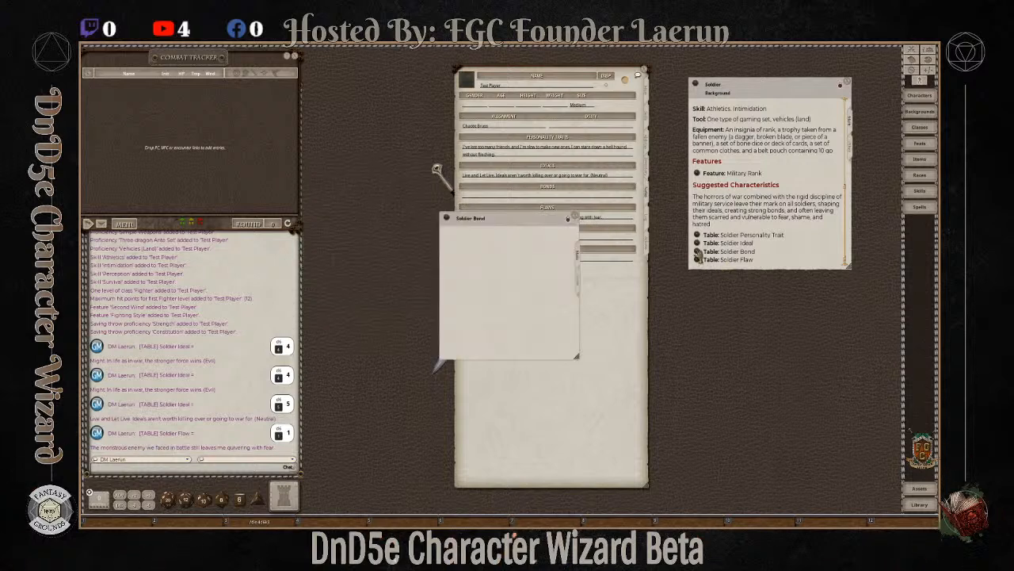
{"action": "left_click_drag", "start_coordinate": [527, 233], "coordinate": [387, 113]}
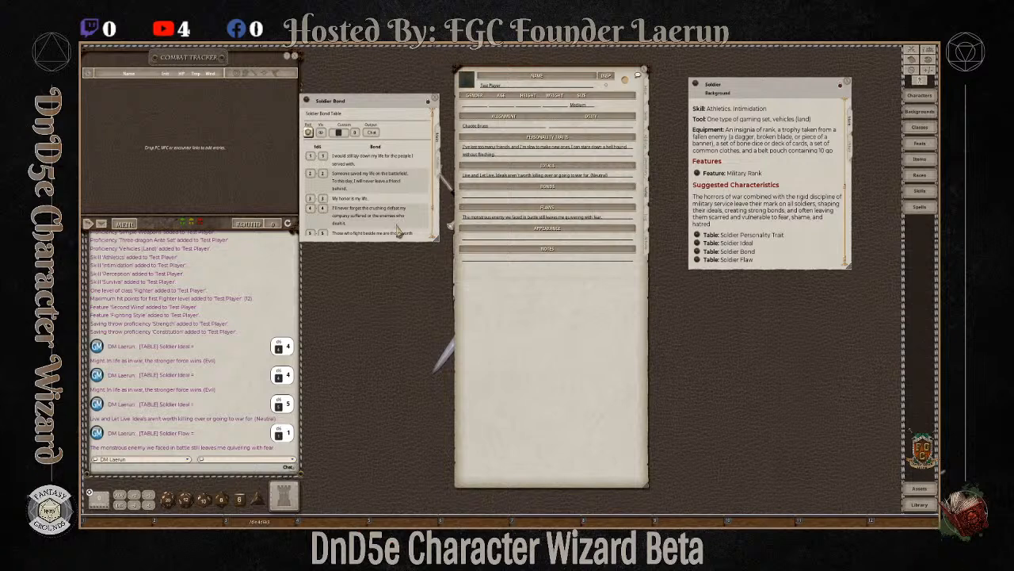
{"action": "left_click", "coordinate": [309, 133]}
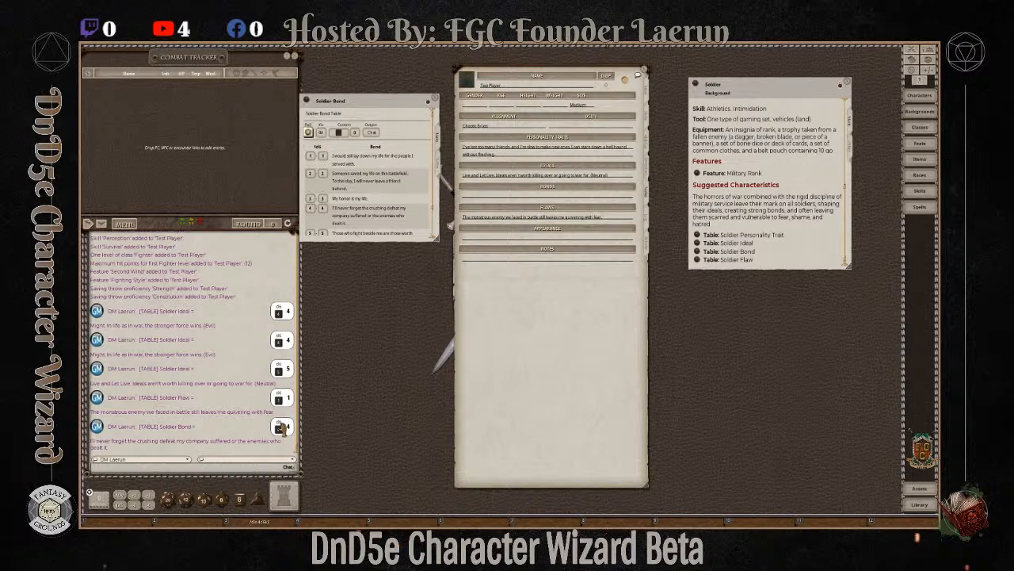
{"action": "left_click_drag", "start_coordinate": [281, 428], "coordinate": [498, 198]}
{"action": "left_click_drag", "start_coordinate": [263, 442], "coordinate": [508, 197]}
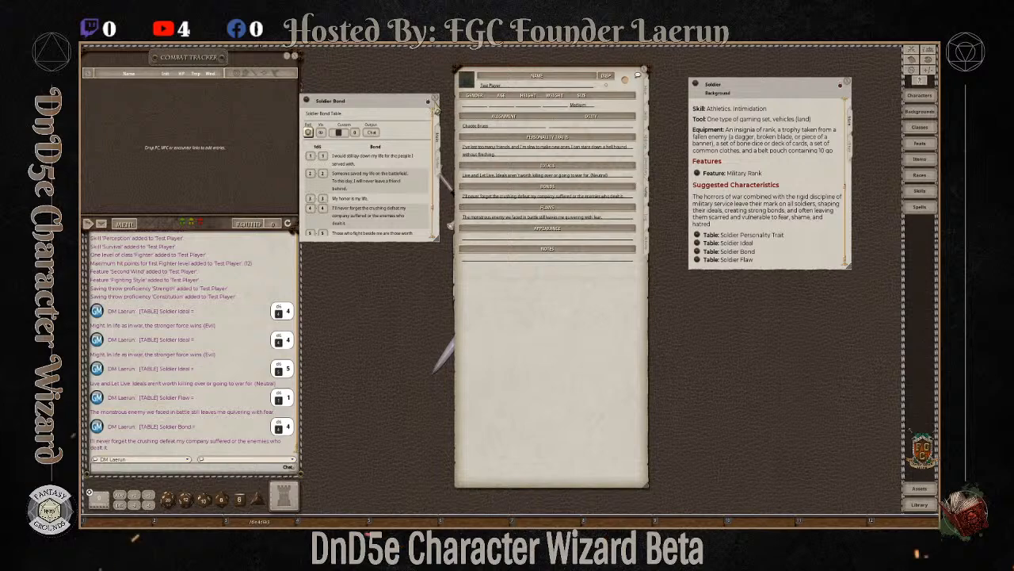
{"action": "left_click", "coordinate": [429, 101]}
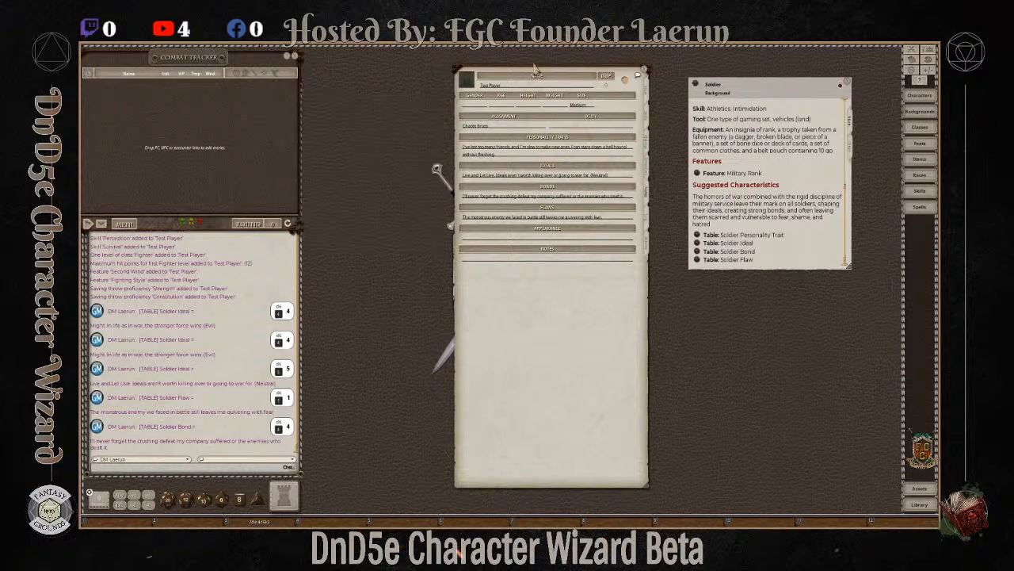
Reposition the character sheet and enter Male as the character's gender.
{"action": "left_click_drag", "start_coordinate": [475, 111], "coordinate": [406, 132]}
{"action": "left_click", "coordinate": [406, 128]}
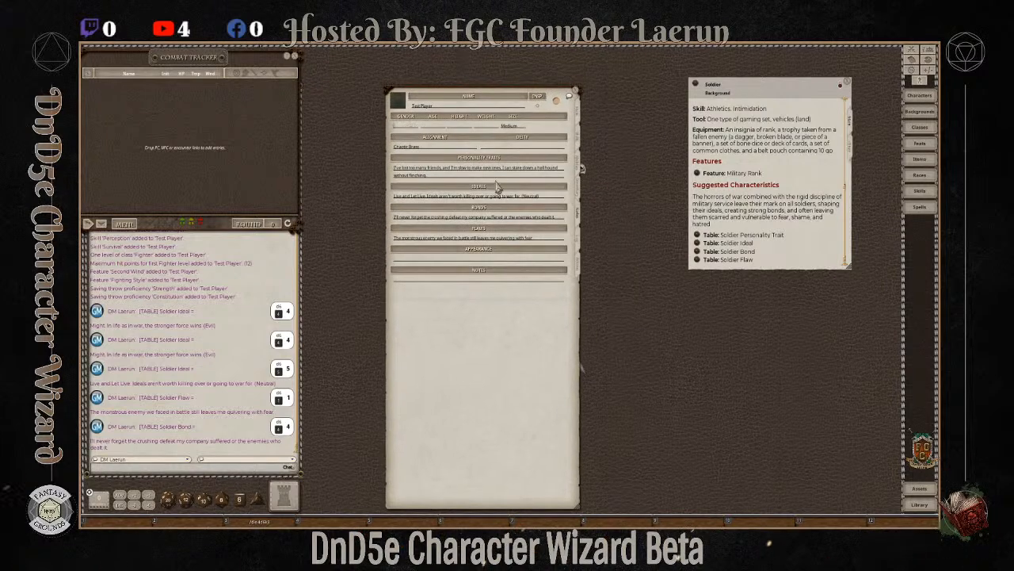
{"action": "type", "text": "Male"}
Assign the dragon portrait from the FG Fantasy folder to the character and close the Soldier background record.
{"action": "left_click", "coordinate": [401, 105]}
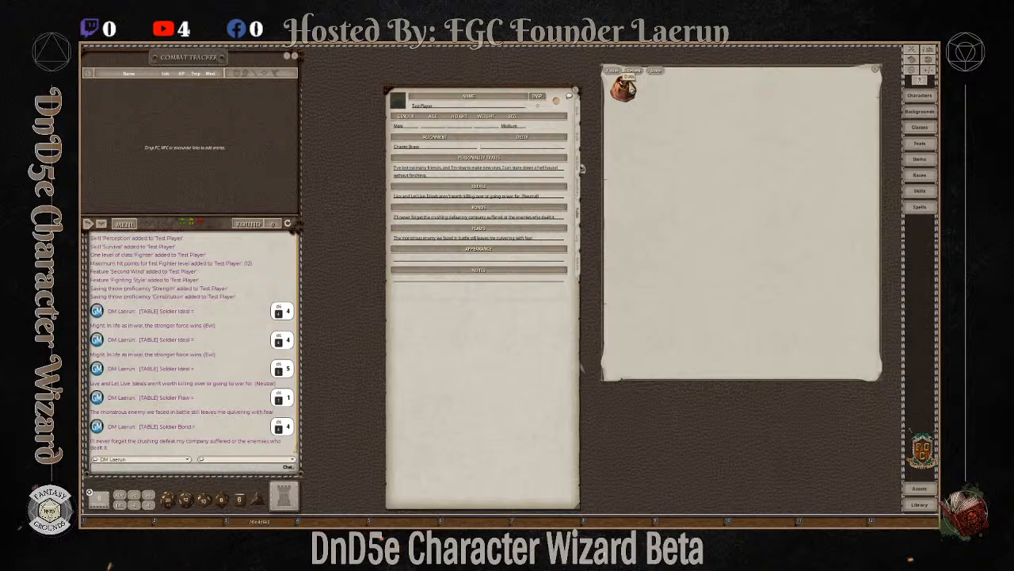
{"action": "left_click", "coordinate": [624, 86]}
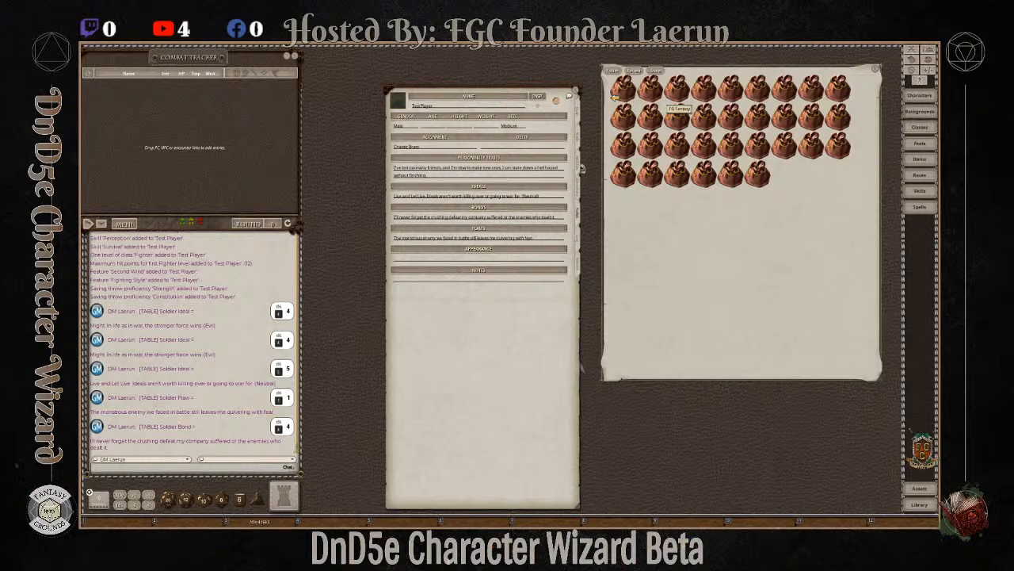
{"action": "left_click", "coordinate": [675, 103]}
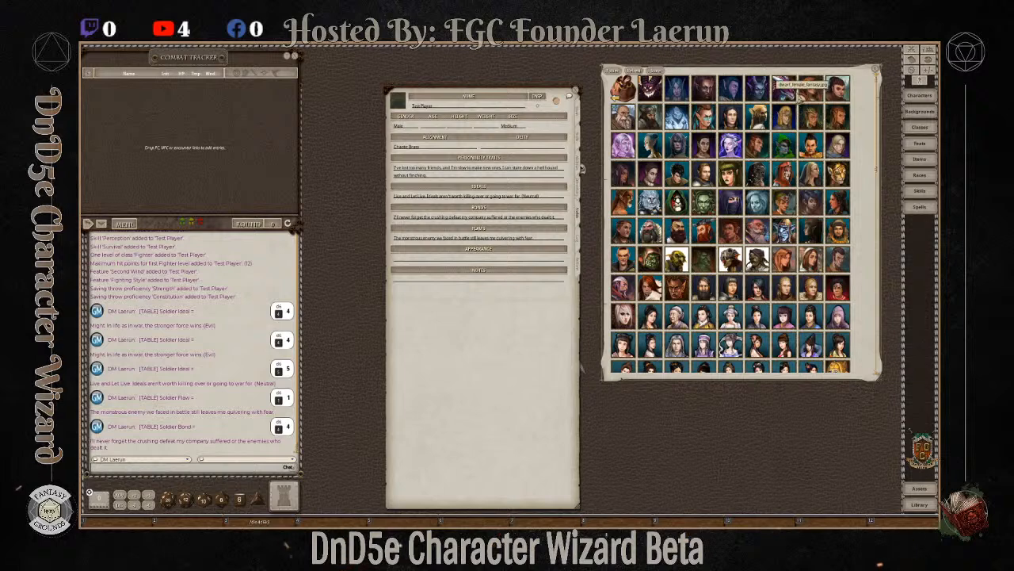
{"action": "scroll", "coordinate": [859, 231], "scroll_direction": "down", "scroll_amount": 3}
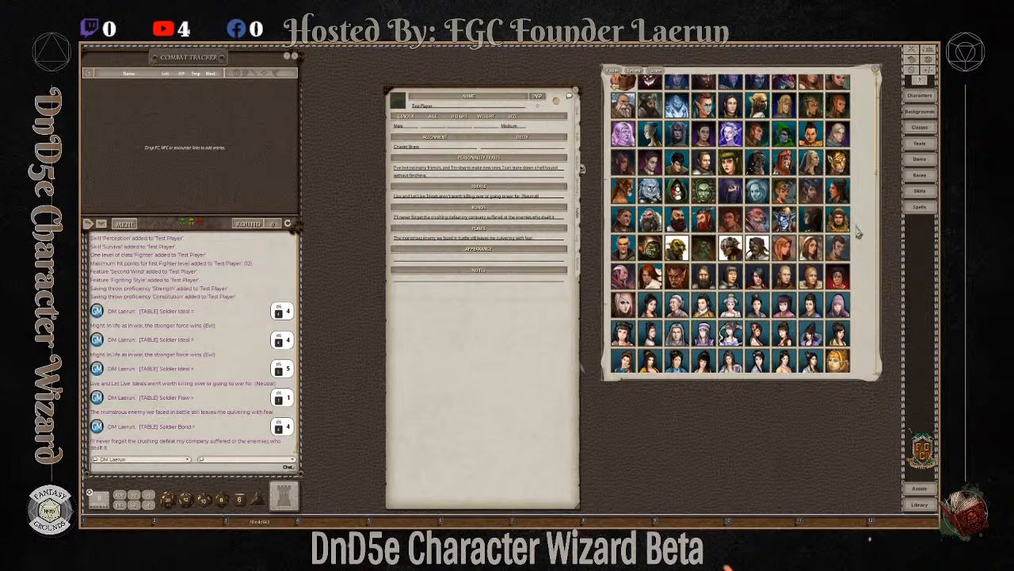
{"action": "left_click_drag", "start_coordinate": [877, 161], "coordinate": [891, 352]}
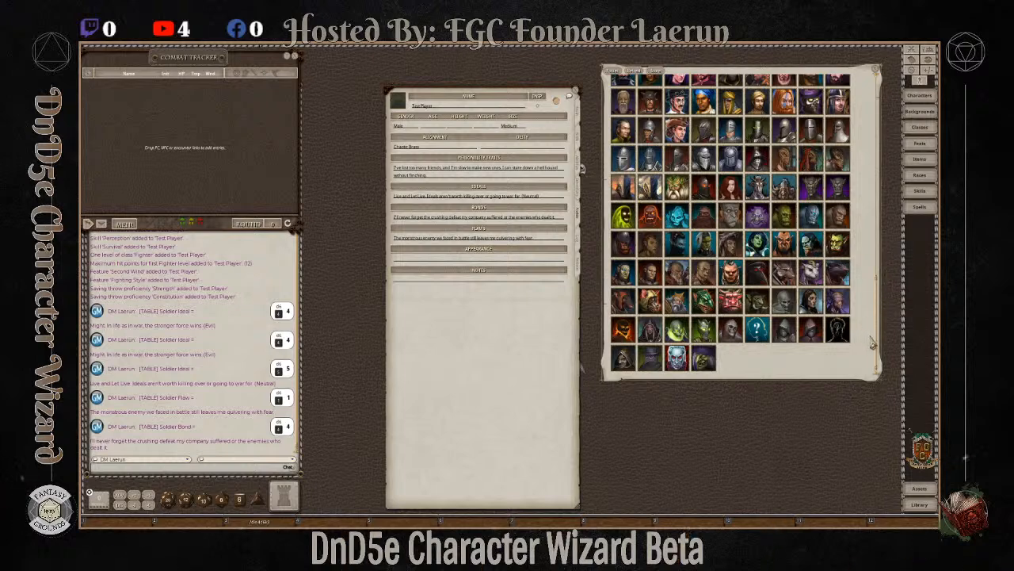
{"action": "scroll", "coordinate": [879, 339], "scroll_direction": "up", "scroll_amount": 1}
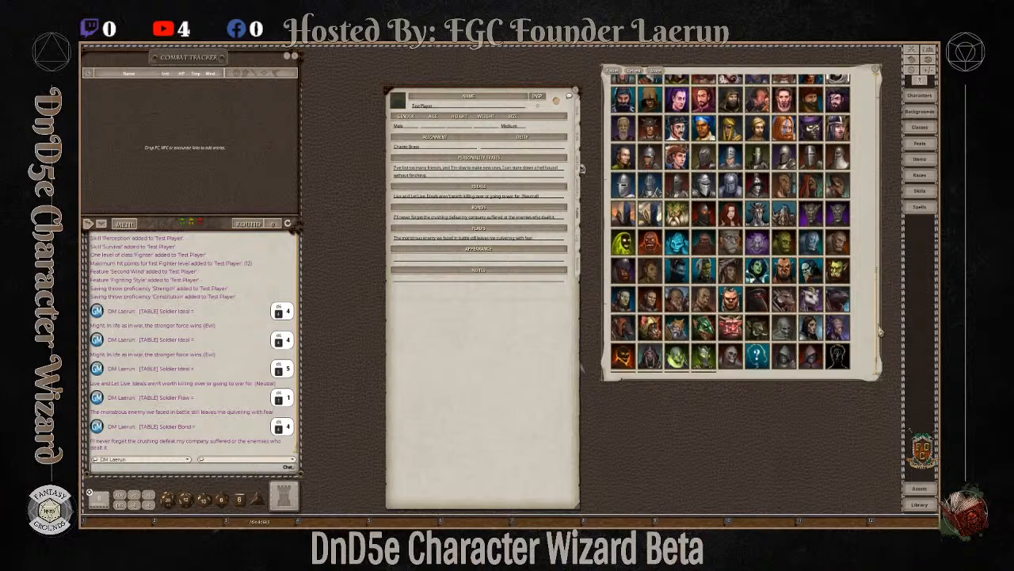
{"action": "left_click_drag", "start_coordinate": [881, 331], "coordinate": [880, 98]}
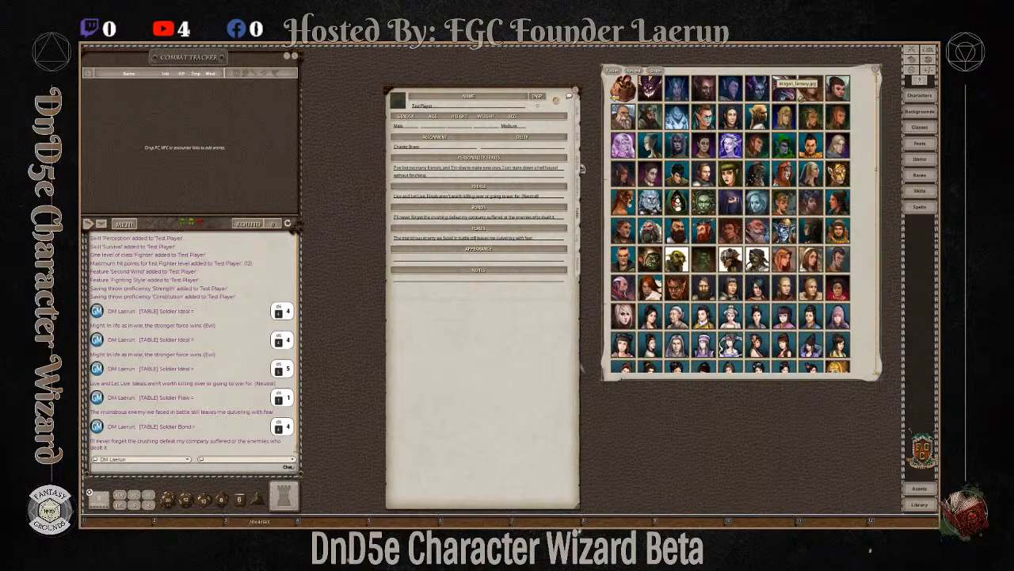
{"action": "left_click", "coordinate": [784, 89]}
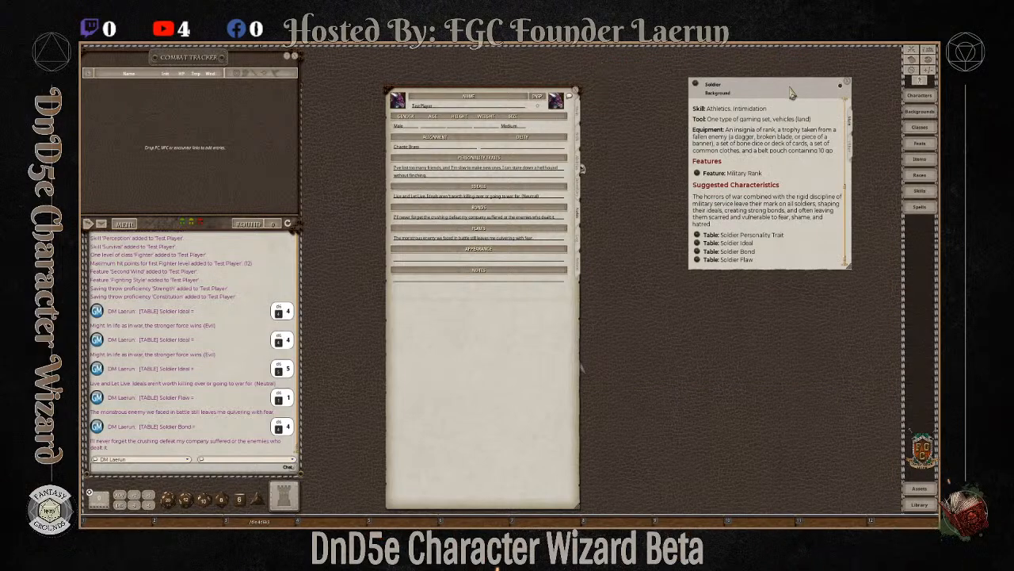
{"action": "left_click", "coordinate": [847, 83]}
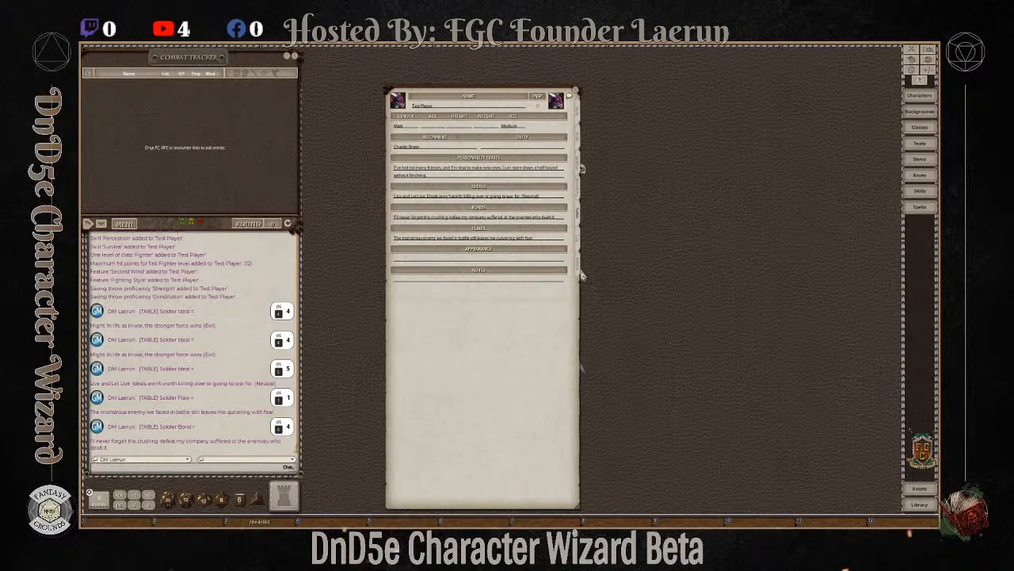
Set the ammo in the character's weapons list to 2 for the thrown Handaxe and 20 for the Longbow.
{"action": "left_click", "coordinate": [580, 254]}
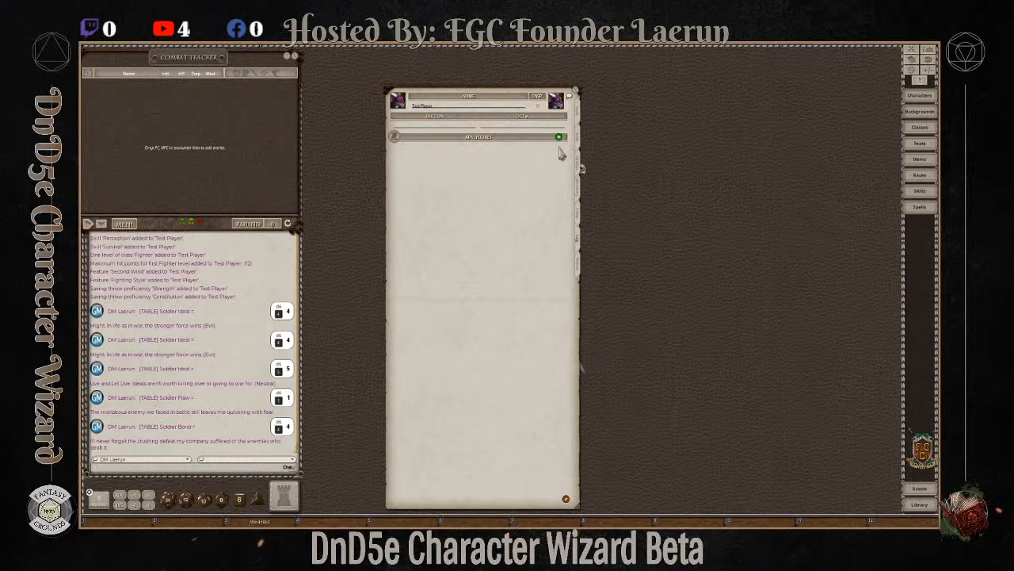
{"action": "left_click", "coordinate": [578, 271]}
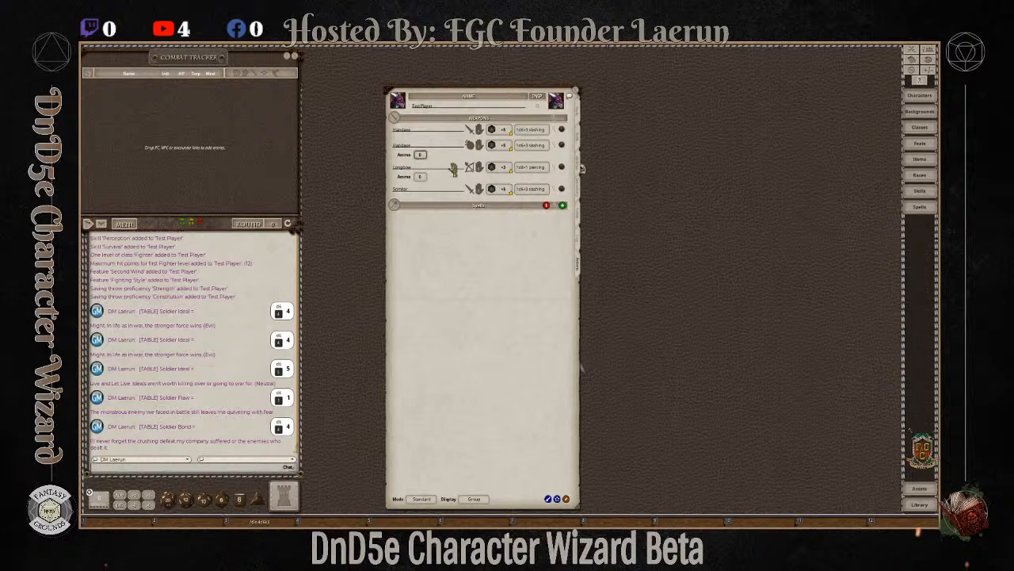
{"action": "type", "text": "2"}
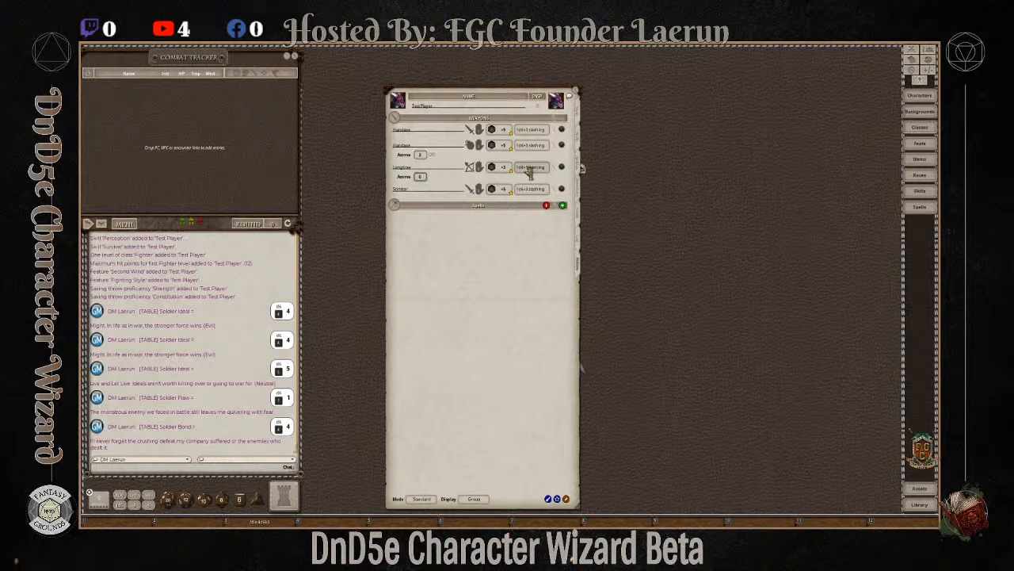
{"action": "type", "text": "20"}
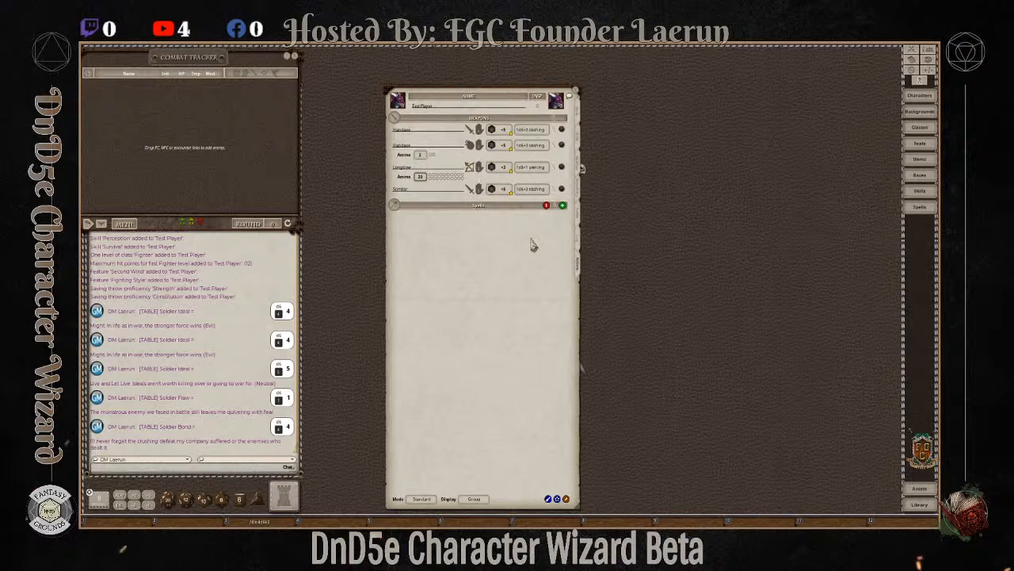
Review the Fighting Style feature's options beside the character sheet and return to the character's main statistics.
{"action": "left_click_drag", "start_coordinate": [519, 338], "coordinate": [449, 309]}
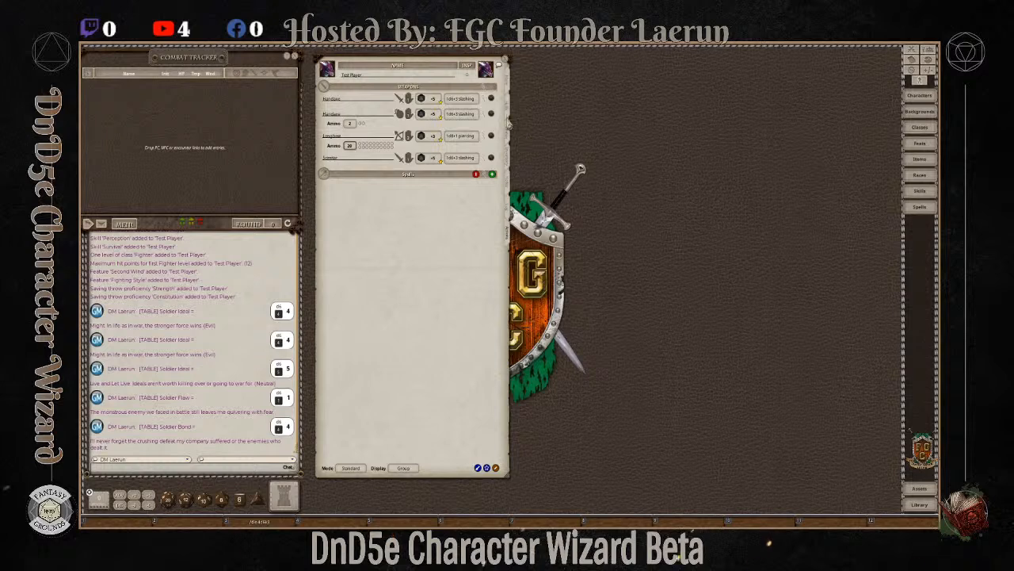
{"action": "left_click", "coordinate": [508, 133]}
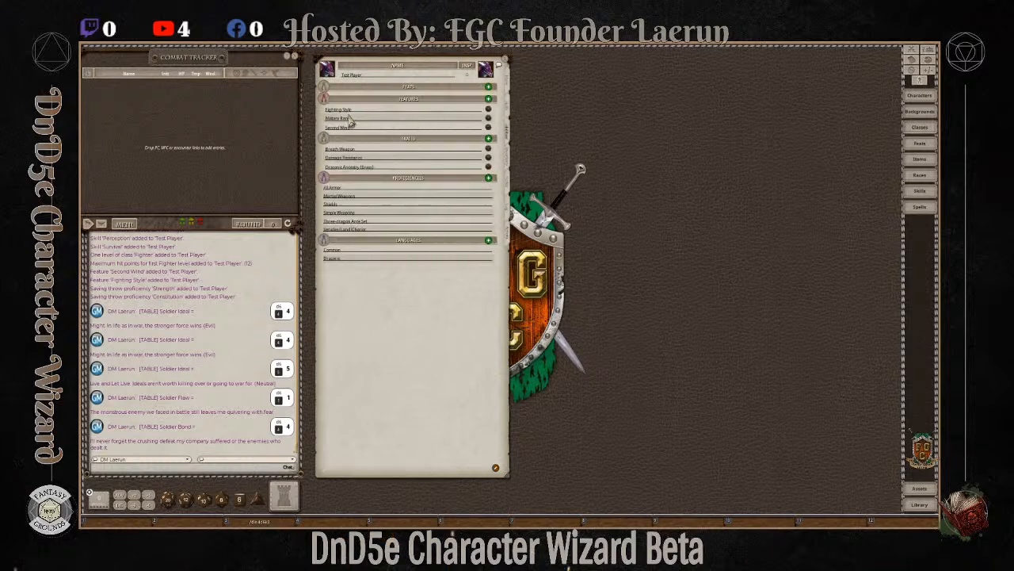
{"action": "left_click", "coordinate": [489, 112]}
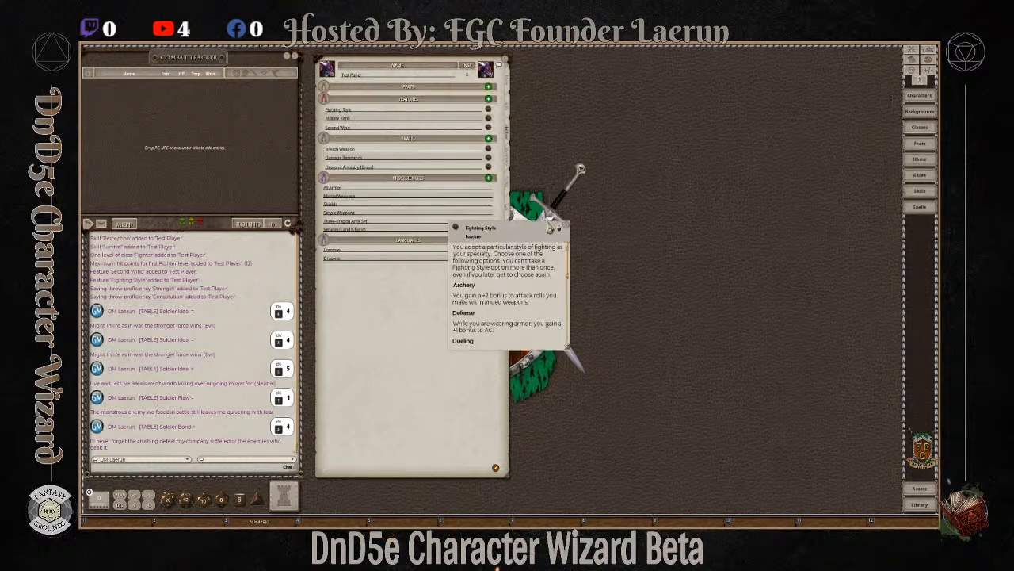
{"action": "left_click_drag", "start_coordinate": [528, 237], "coordinate": [686, 76]}
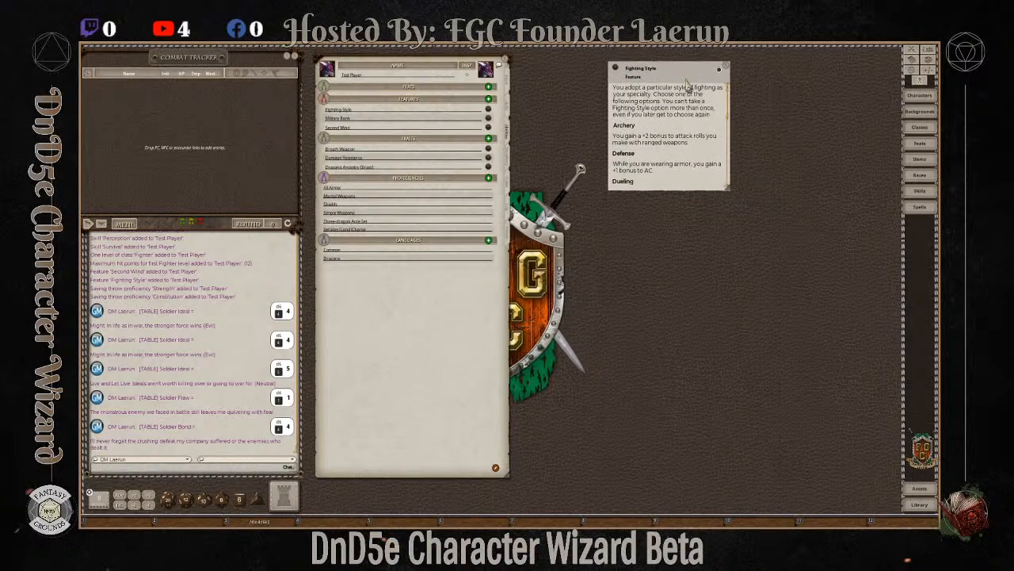
{"action": "scroll", "coordinate": [661, 183], "scroll_direction": "down", "scroll_amount": 2}
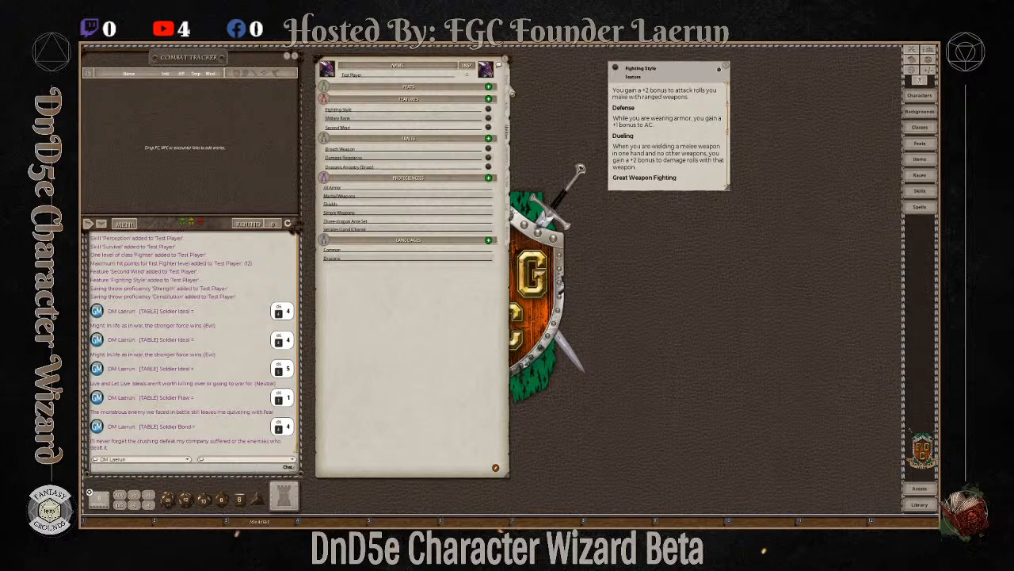
{"action": "left_click", "coordinate": [510, 89]}
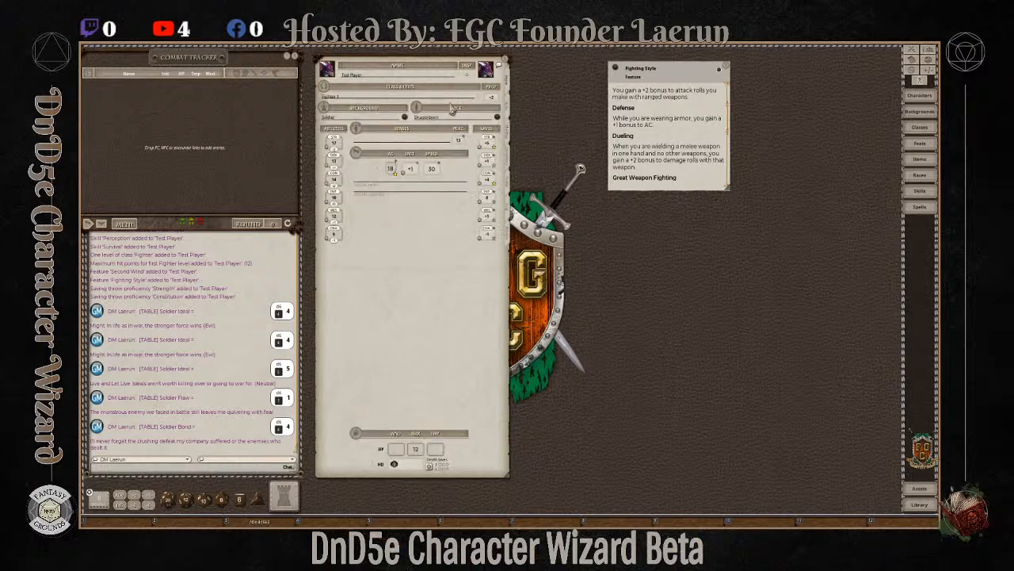
Review the breakdown of the character's armor class, initiative and speed, and return to the weapons and powers list.
{"action": "double_click", "coordinate": [379, 169]}
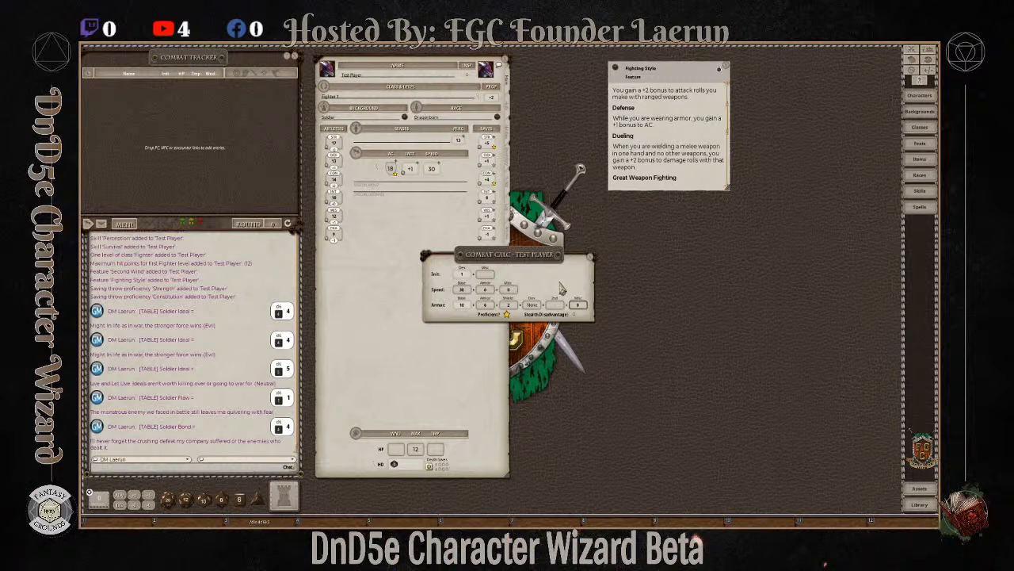
{"action": "left_click", "coordinate": [596, 260]}
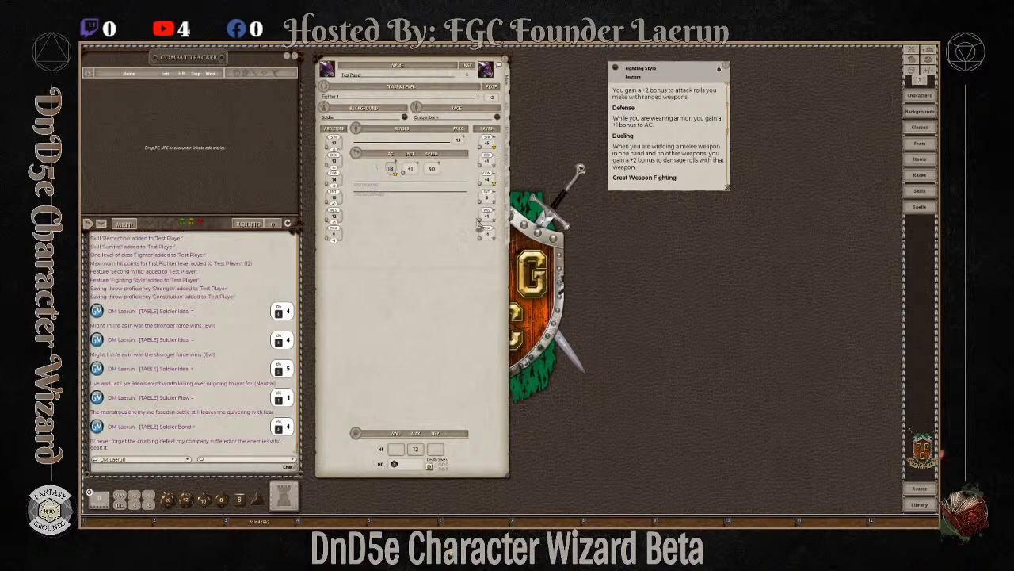
{"action": "left_click", "coordinate": [506, 229]}
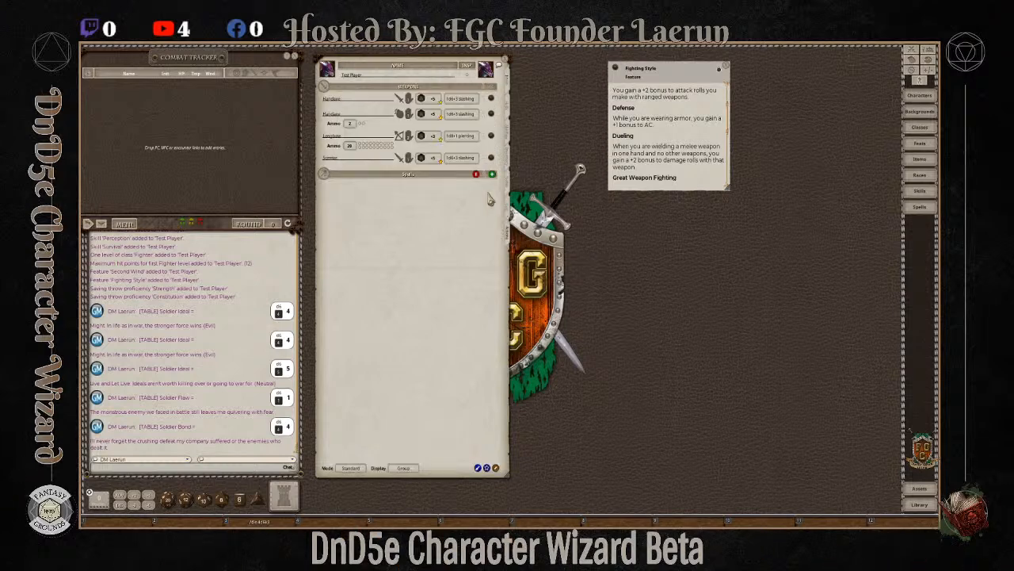
Delete the empty group below the weapons and add a new power assigned to the group Fighter Features.
{"action": "left_click", "coordinate": [476, 174]}
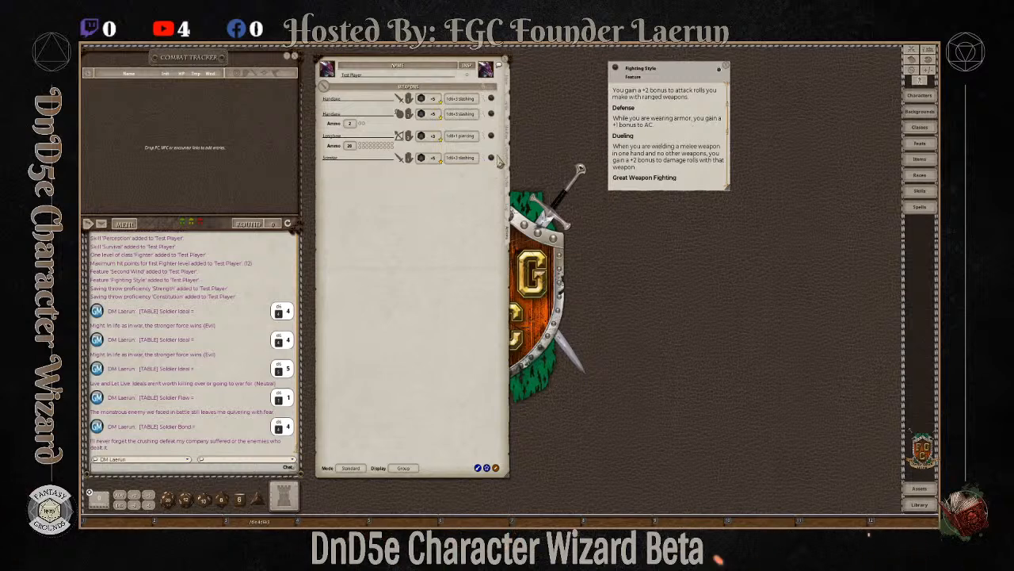
{"action": "left_click", "coordinate": [487, 468]}
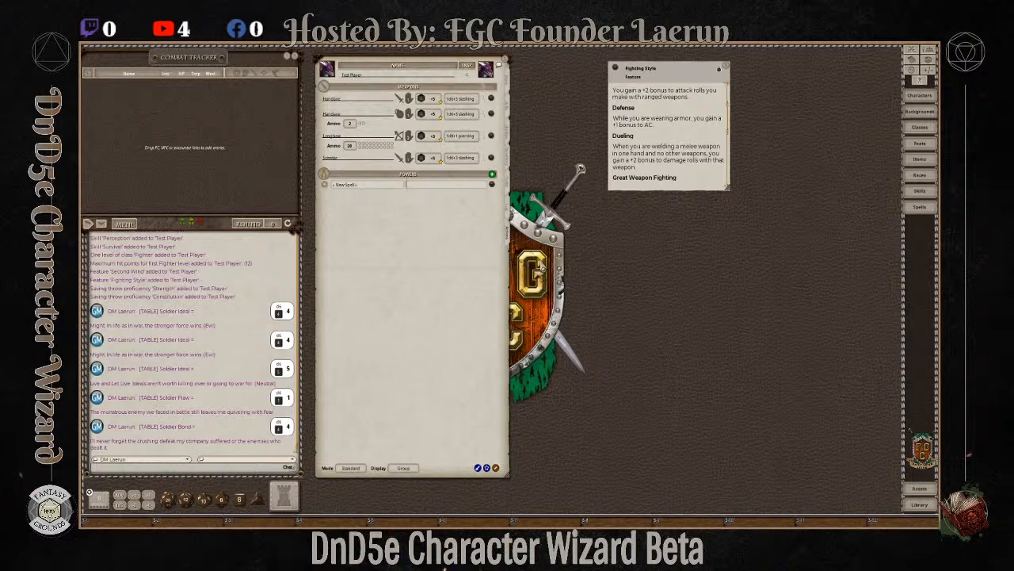
{"action": "type", "text": "Fighter Features"}
{"action": "left_click", "coordinate": [349, 186]}
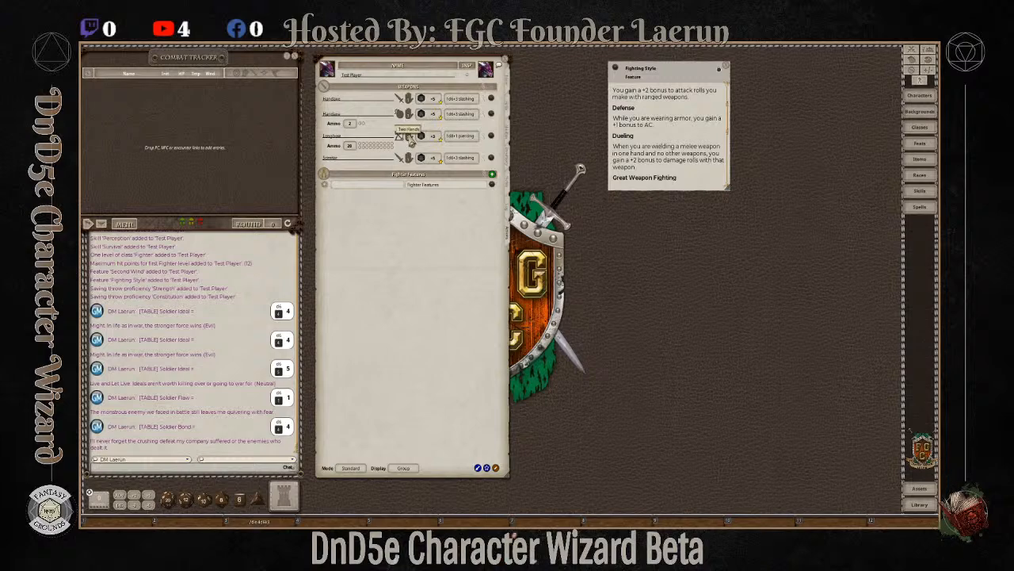
Check the character's equipment list and add the character to the combat tracker.
{"action": "left_click", "coordinate": [509, 163]}
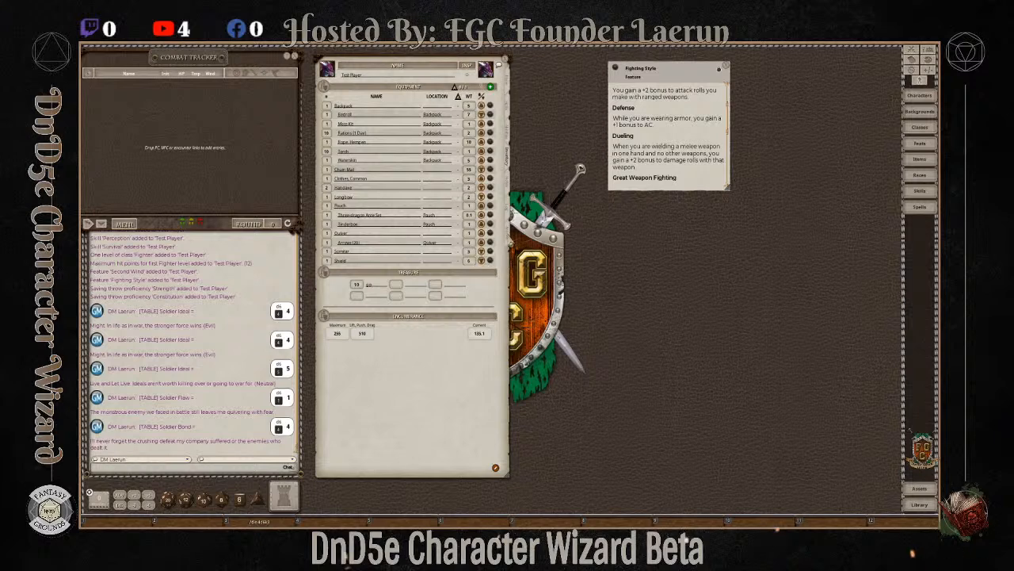
{"action": "left_click", "coordinate": [511, 236]}
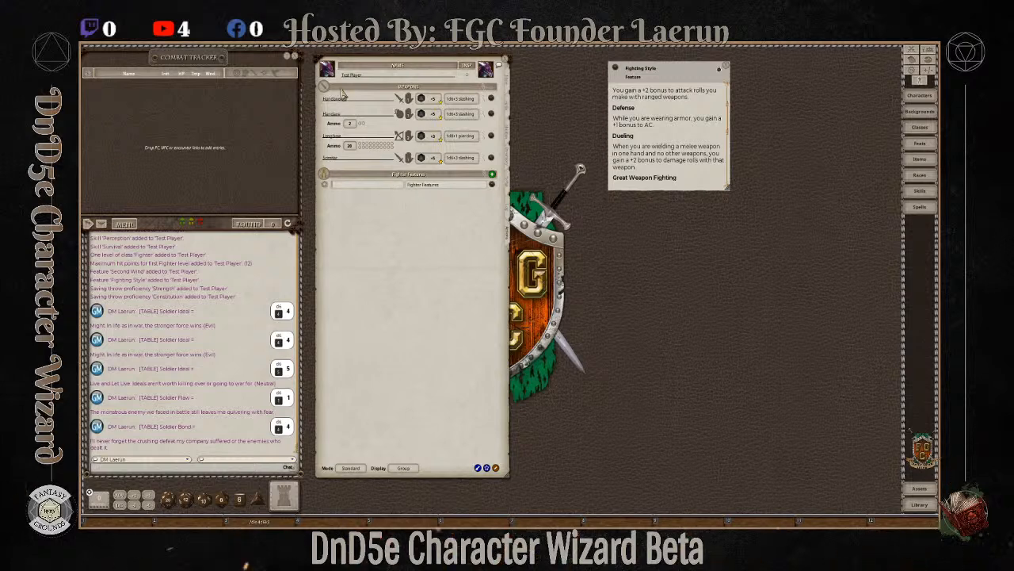
{"action": "left_click_drag", "start_coordinate": [324, 90], "coordinate": [151, 133]}
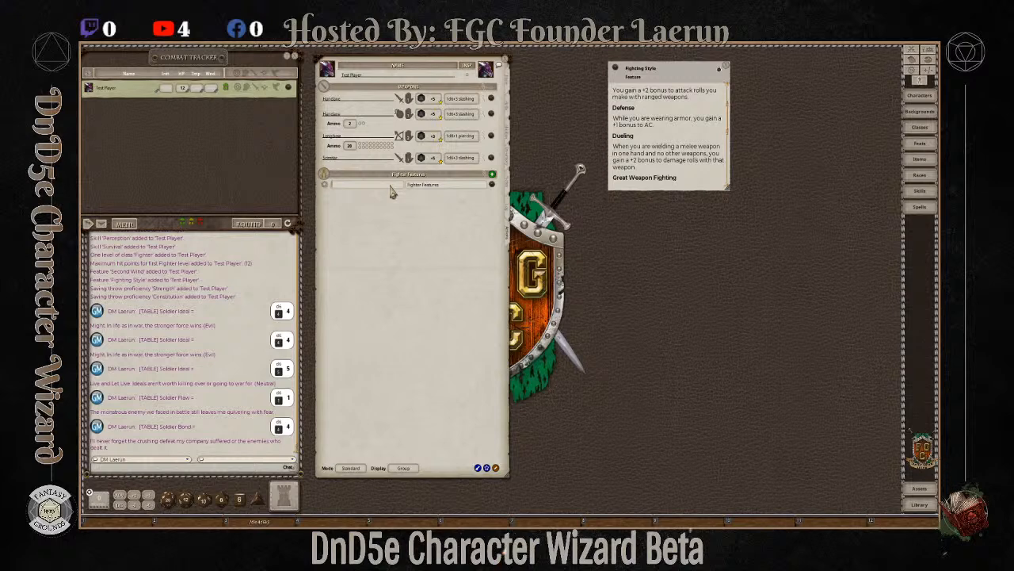
Name the new Fighter Features power Shield Drop and add an effect action to it.
{"action": "type", "text": "Shiled"}
{"action": "type", "text": "Bash"}
{"action": "type", "text": "Bas"}
{"action": "right_click", "coordinate": [360, 188]}
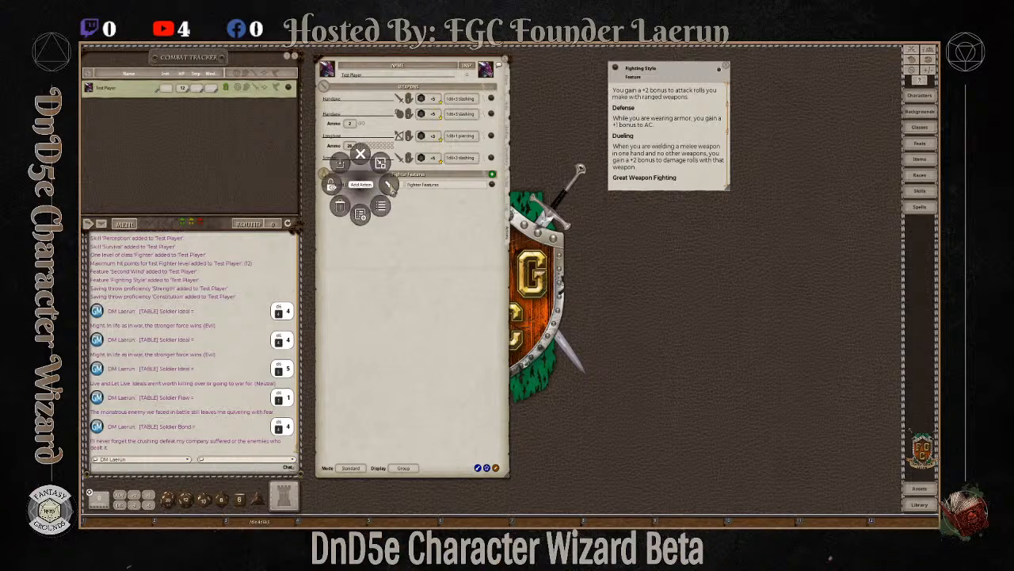
{"action": "left_click", "coordinate": [392, 187]}
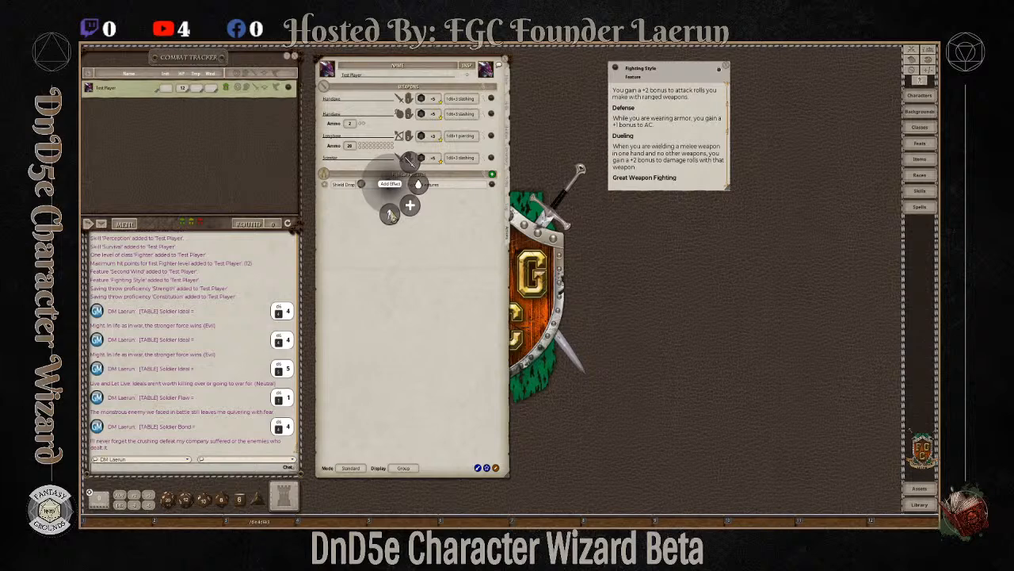
{"action": "left_click", "coordinate": [390, 212]}
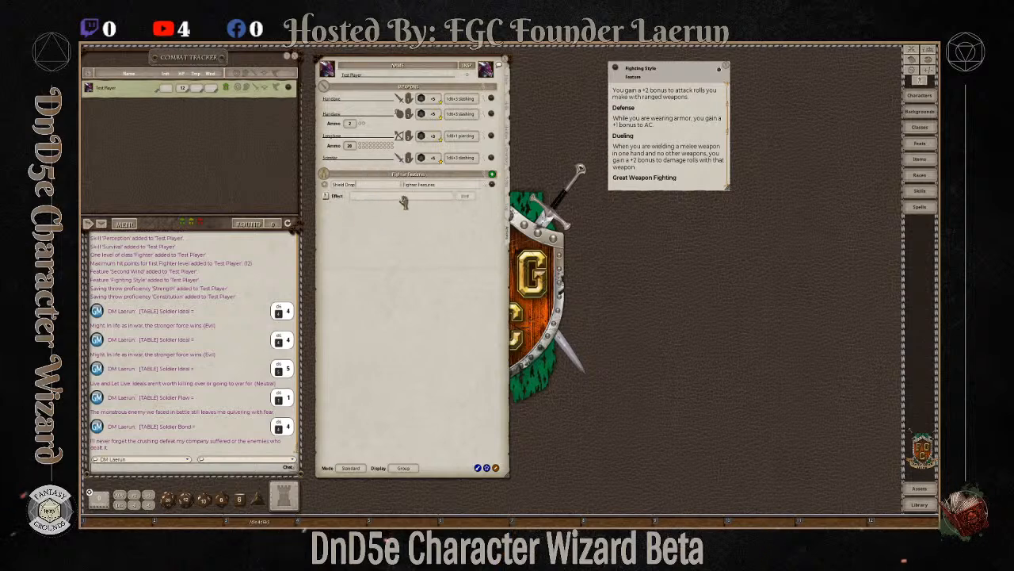
Define the power's effect as "Shield Drop; AC: -2" targeting Self, and collapse the power's details.
{"action": "left_click", "coordinate": [491, 199]}
{"action": "left_click", "coordinate": [477, 268]}
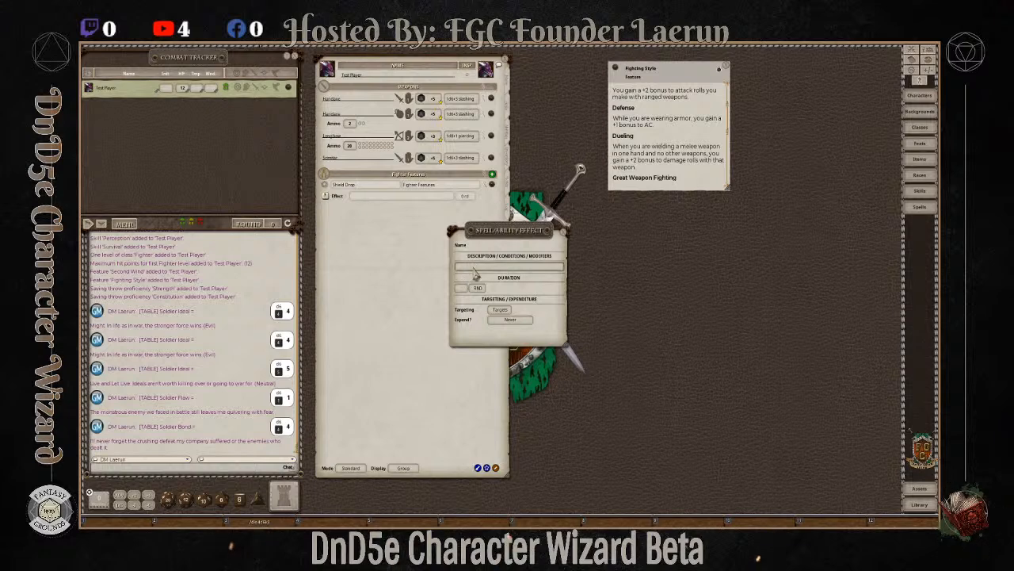
{"action": "type", "text": "Shield Drop;"}
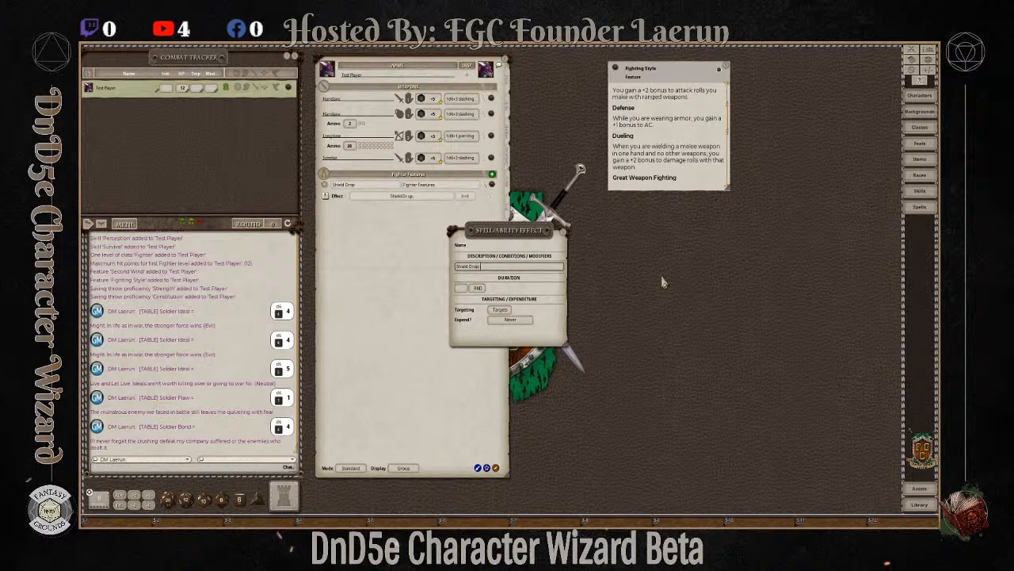
{"action": "type", "text": "AC:"}
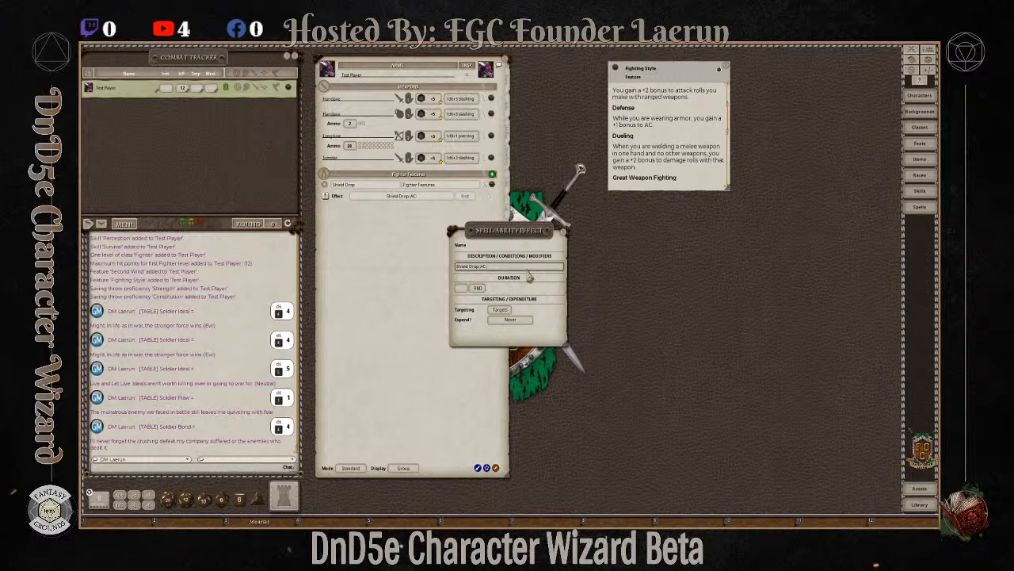
{"action": "type", "text": "-2"}
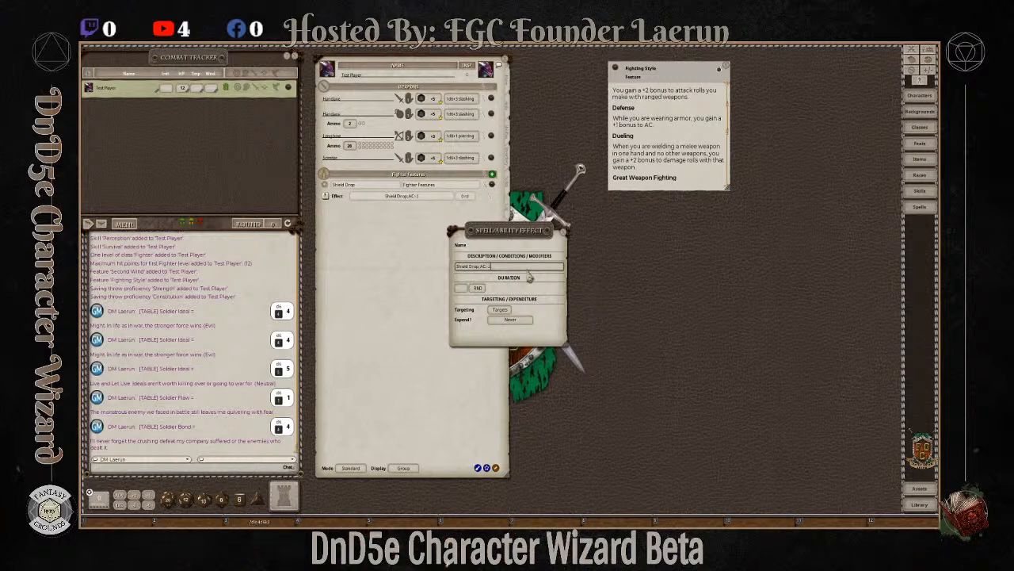
{"action": "left_click", "coordinate": [498, 310]}
{"action": "left_click", "coordinate": [564, 232]}
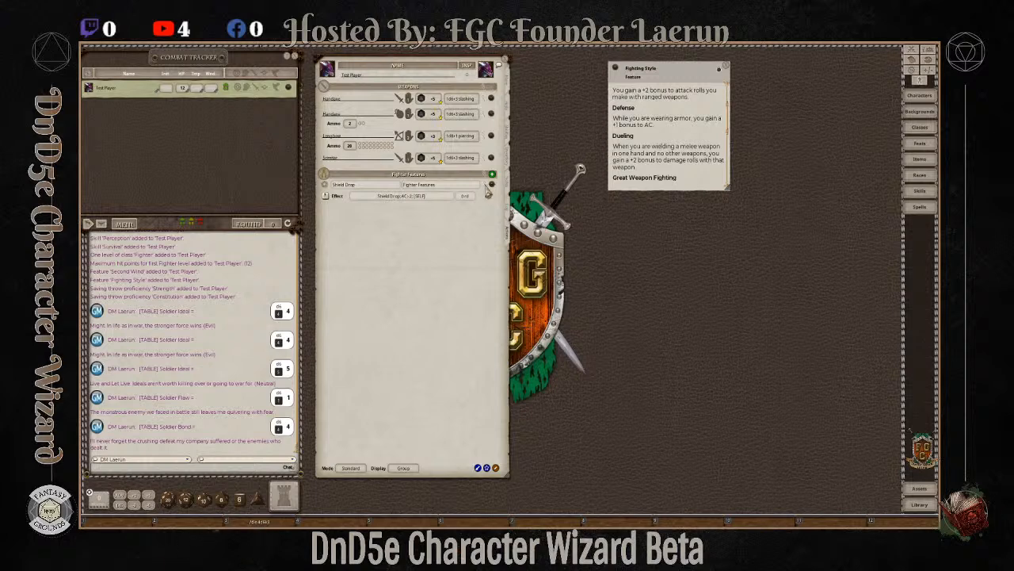
{"action": "left_click", "coordinate": [486, 185]}
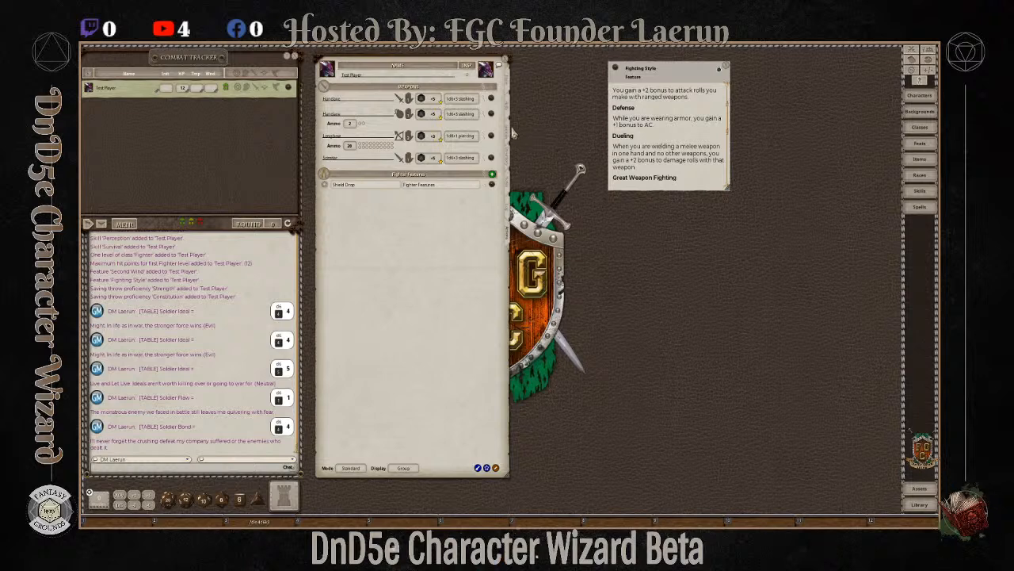
Switch the powers list to Combat mode with the Actions display.
{"action": "left_click", "coordinate": [350, 467]}
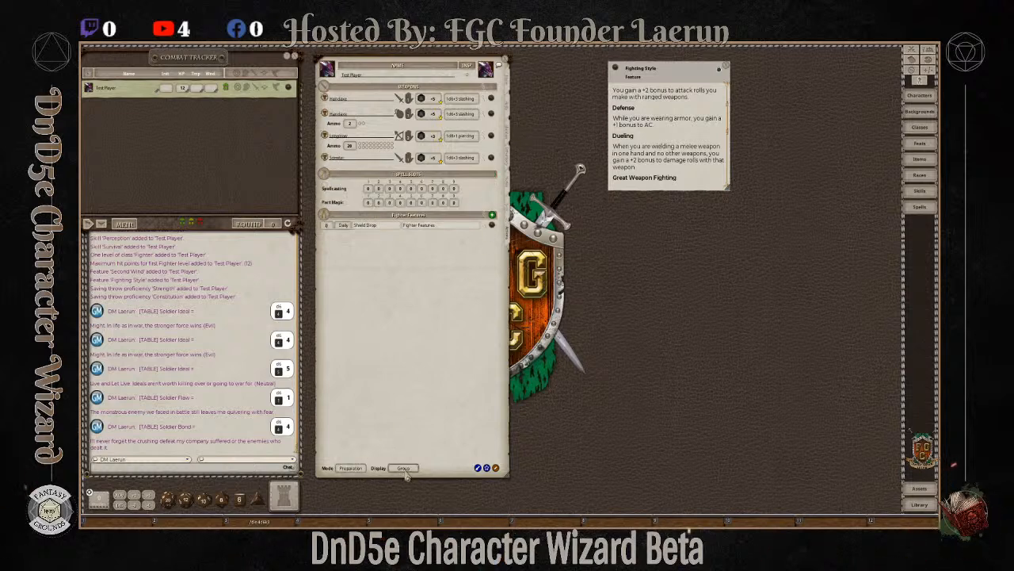
{"action": "left_click", "coordinate": [350, 468]}
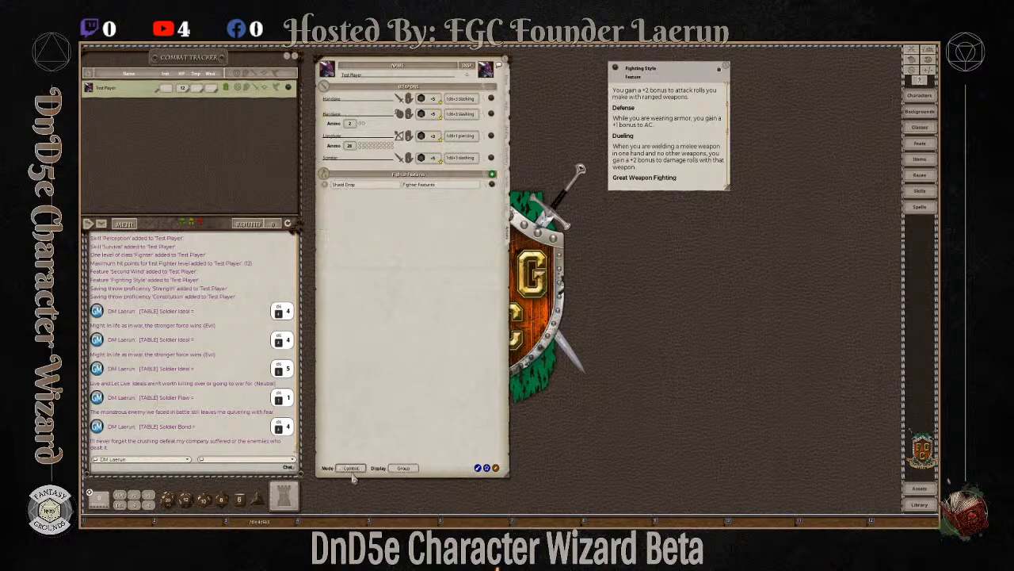
{"action": "left_click", "coordinate": [404, 469]}
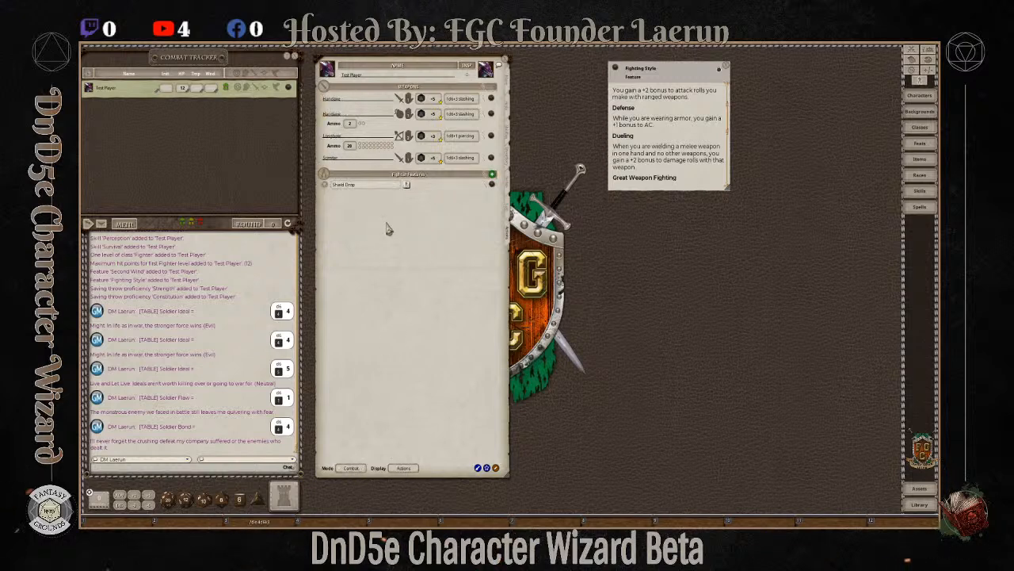
Apply the Shield Drop effect to the character and delete it from the character's effects in the combat tracker.
{"action": "double_click", "coordinate": [406, 190]}
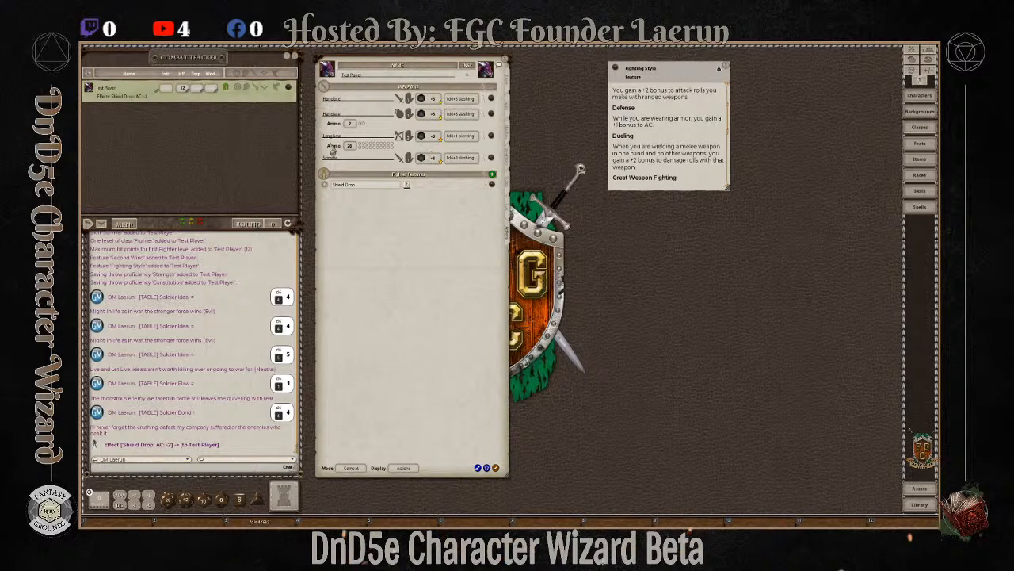
{"action": "left_click", "coordinate": [276, 89]}
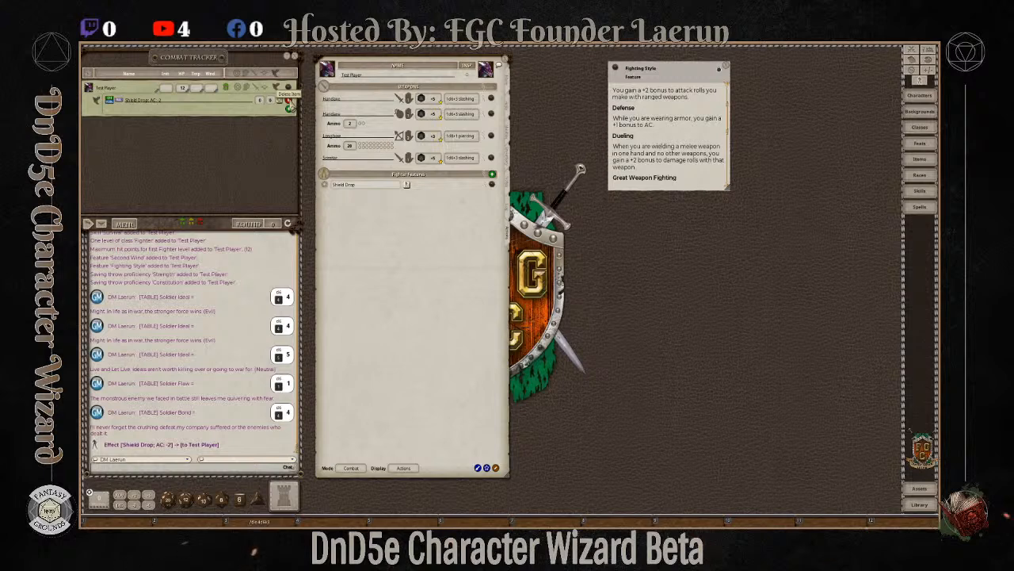
{"action": "left_click", "coordinate": [289, 101]}
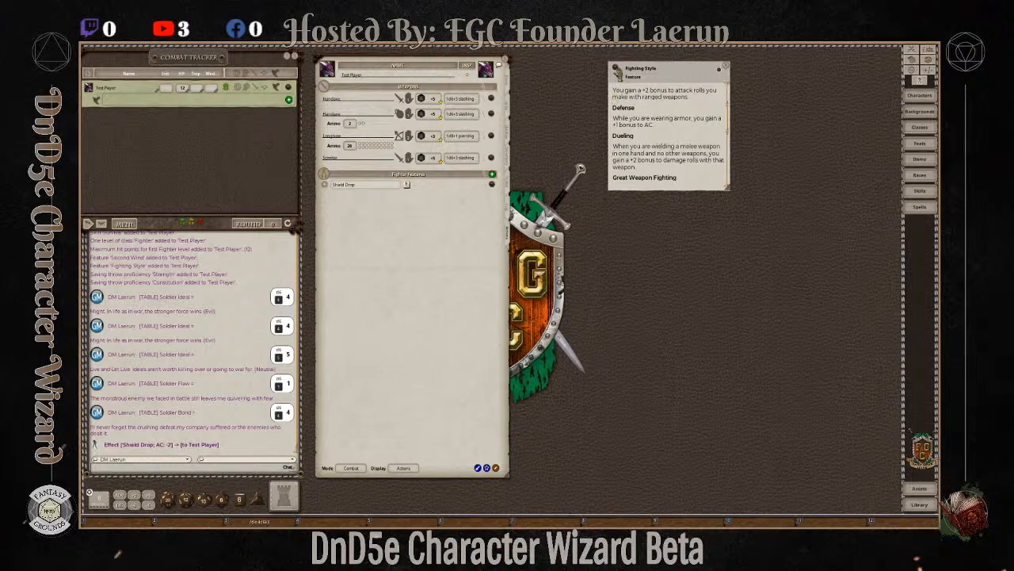
Add the Fighting Style feature to the character's powers and assign it to the Fighter Features group.
{"action": "left_click_drag", "start_coordinate": [616, 70], "coordinate": [434, 274]}
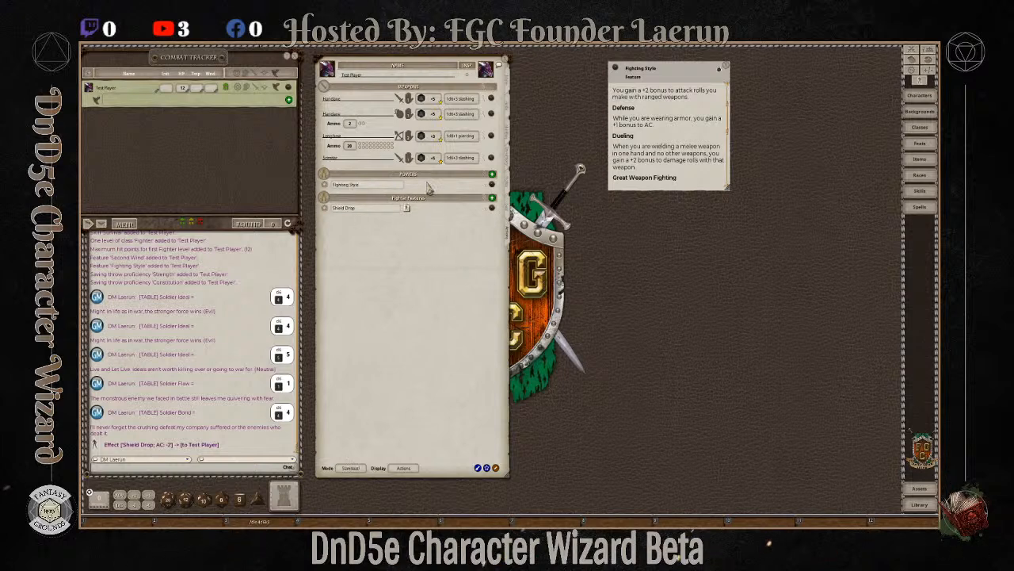
{"action": "left_click", "coordinate": [496, 469]}
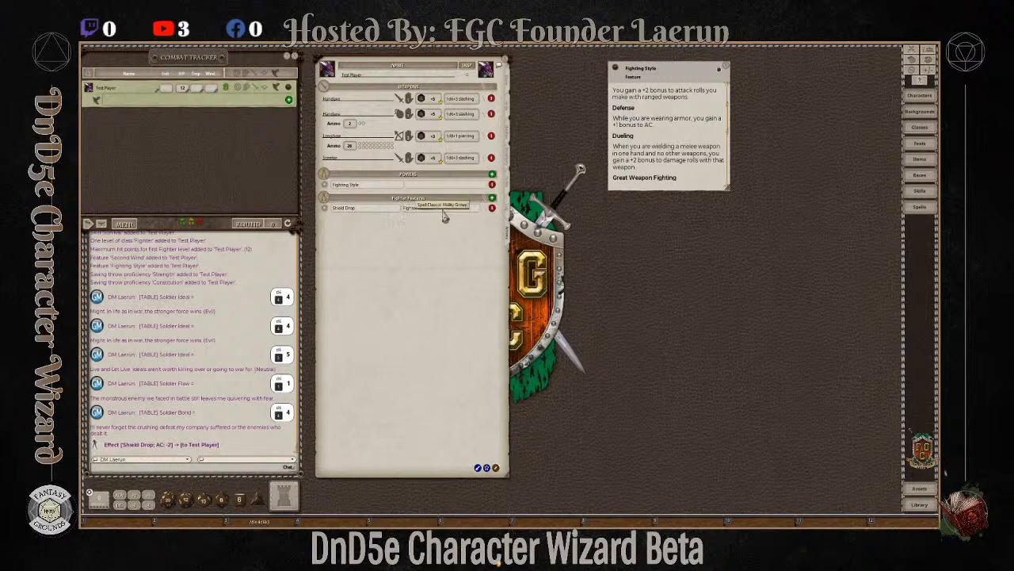
{"action": "left_click_drag", "start_coordinate": [397, 210], "coordinate": [436, 209]}
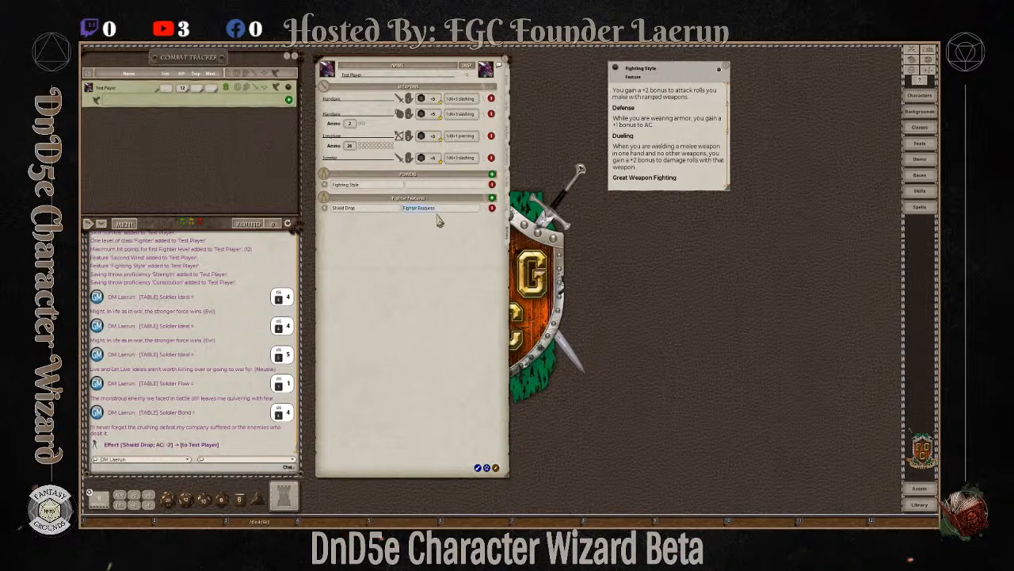
{"action": "key", "text": "ctrl+c"}
{"action": "left_click", "coordinate": [442, 185]}
{"action": "key", "text": "ctrl+v"}
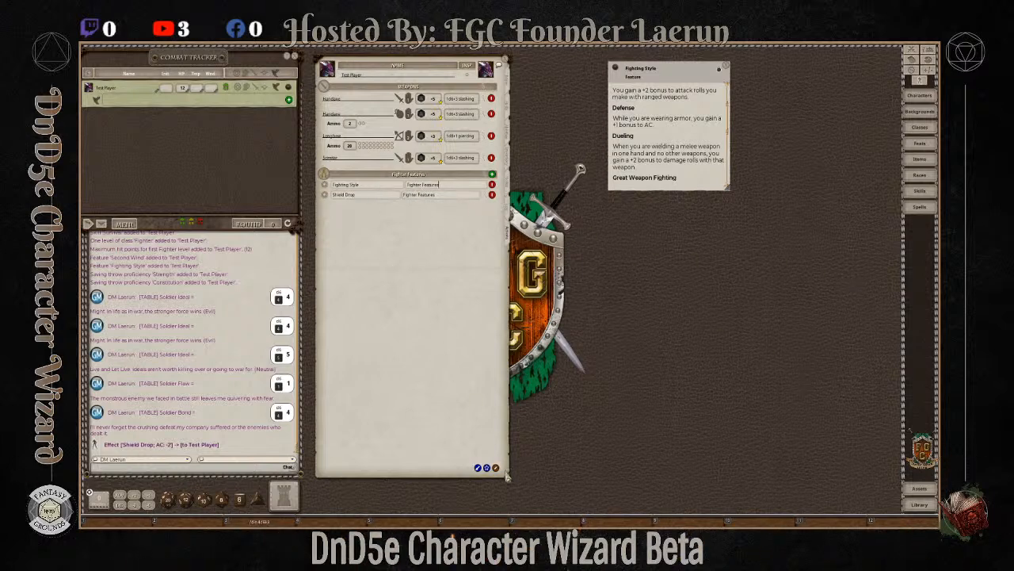
{"action": "left_click", "coordinate": [495, 469]}
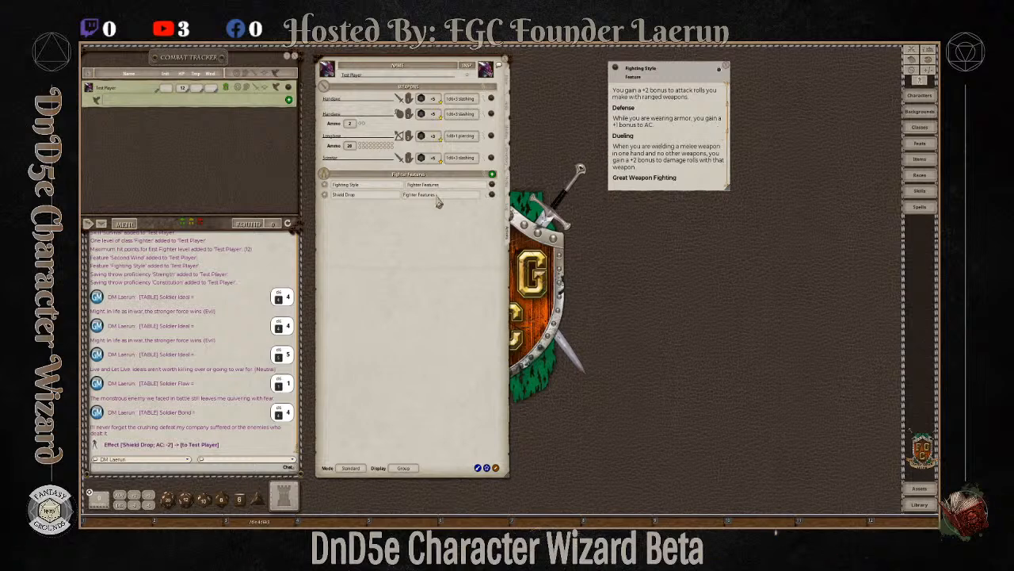
Add an effect action to the Fighting Style power in the Fighter Features group.
{"action": "right_click", "coordinate": [375, 190]}
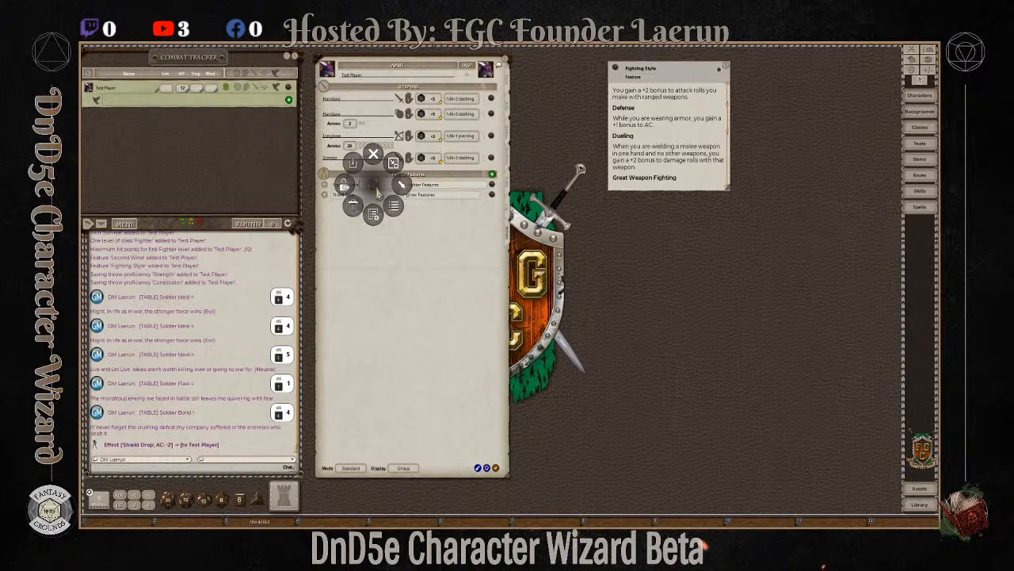
{"action": "right_click", "coordinate": [409, 194]}
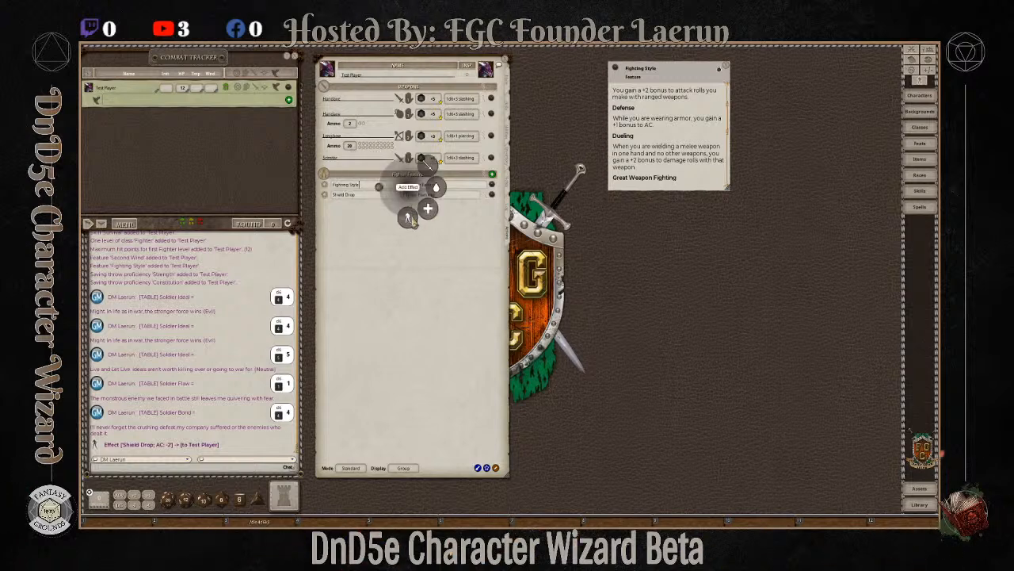
{"action": "left_click", "coordinate": [409, 218]}
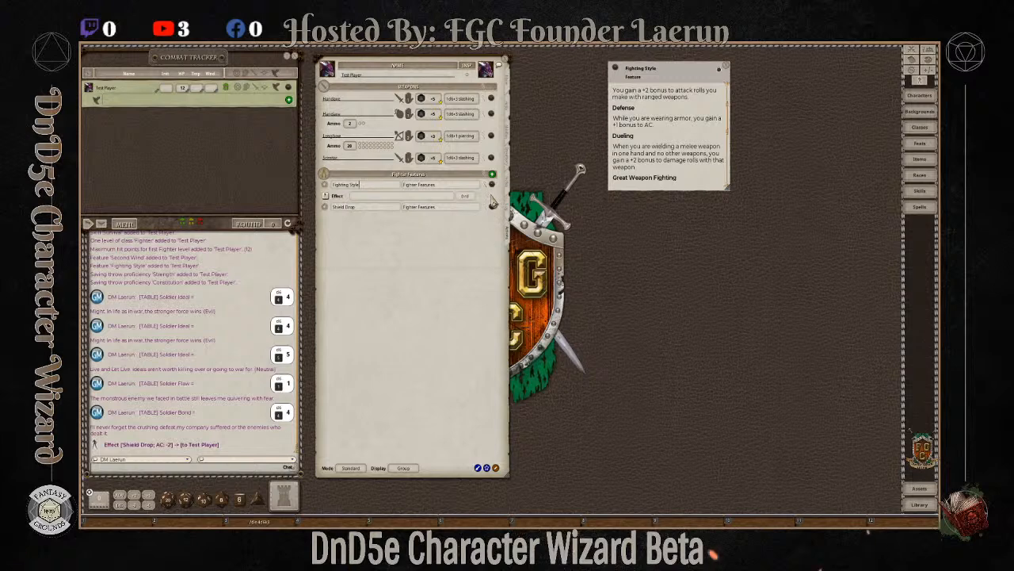
Define the Fighting Style effect as "FS Defense; AC: 1" targeting Self, and collapse the power's details.
{"action": "left_click", "coordinate": [493, 198]}
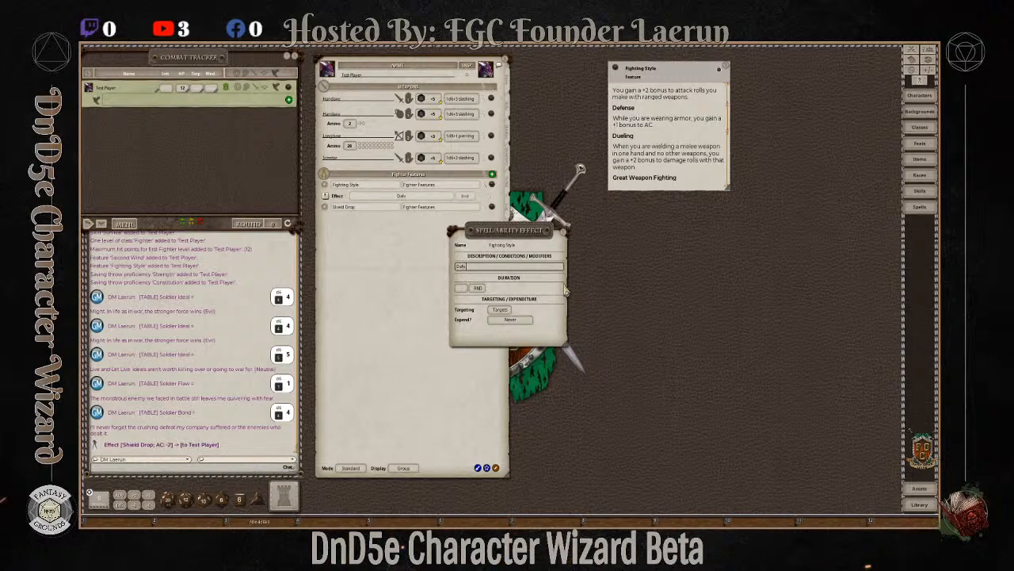
{"action": "type", "text": "nse"}
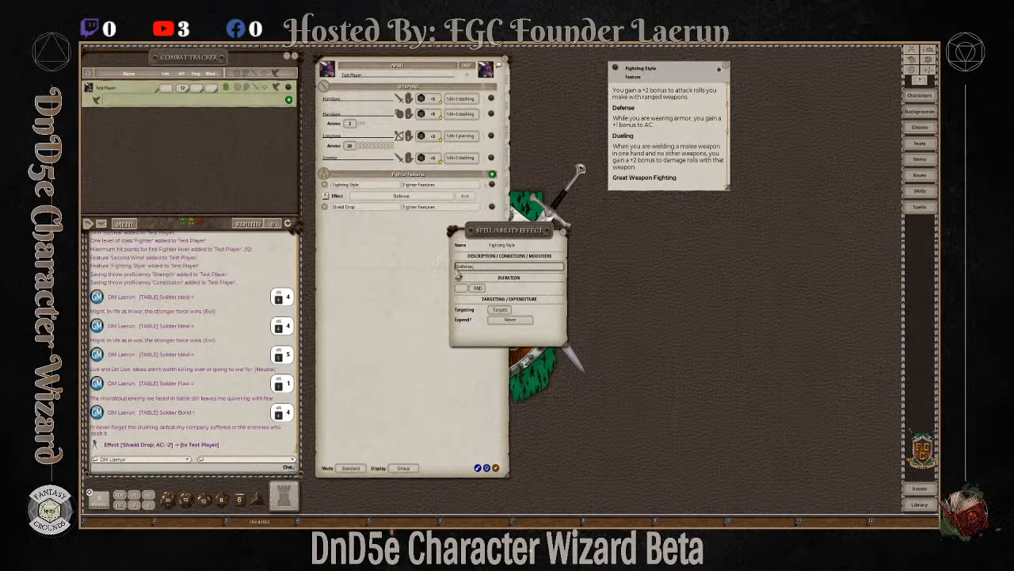
{"action": "type", "text": "FSD  A"}
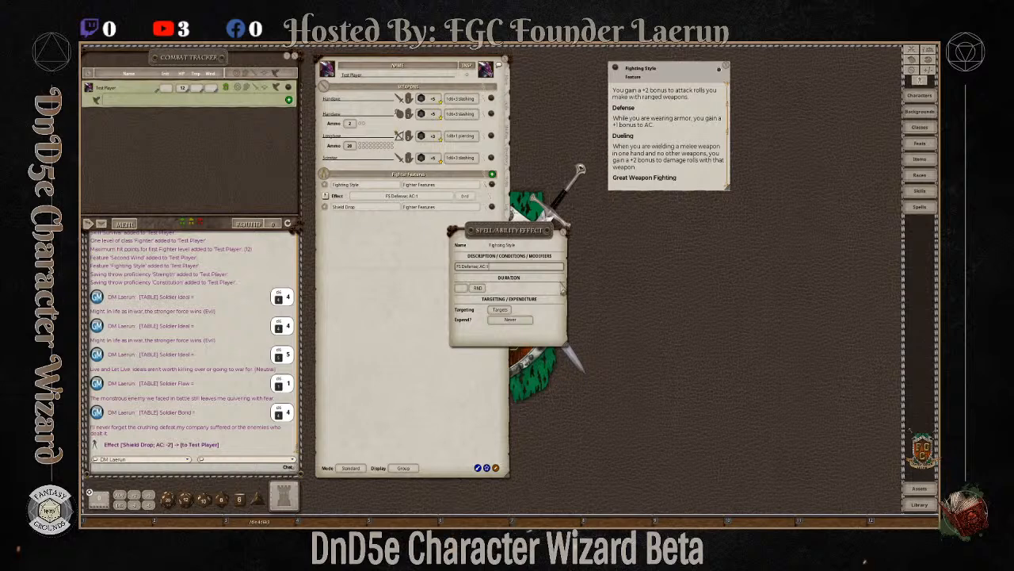
{"action": "left_click", "coordinate": [501, 310]}
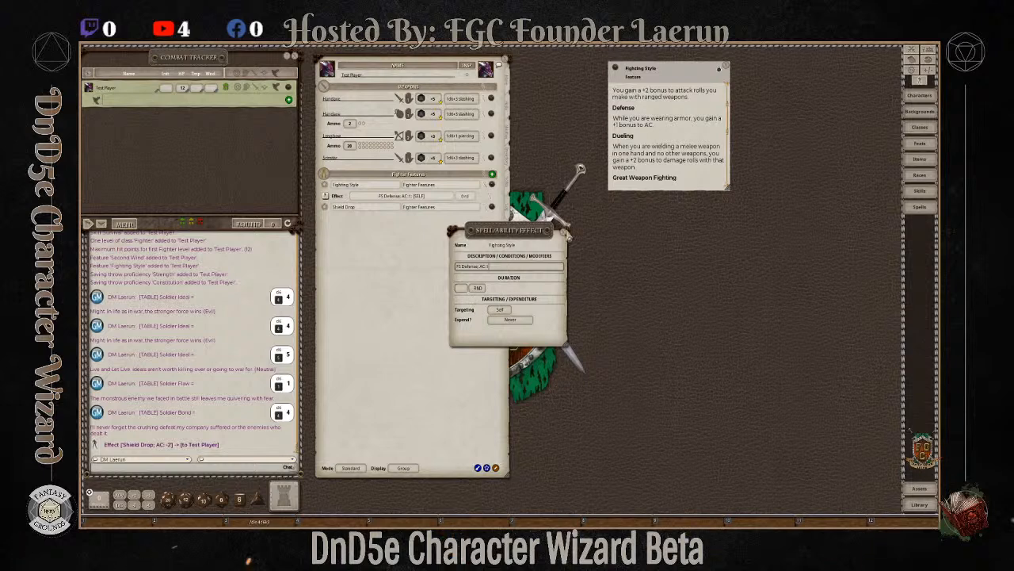
{"action": "left_click", "coordinate": [485, 195]}
{"action": "left_click", "coordinate": [489, 186]}
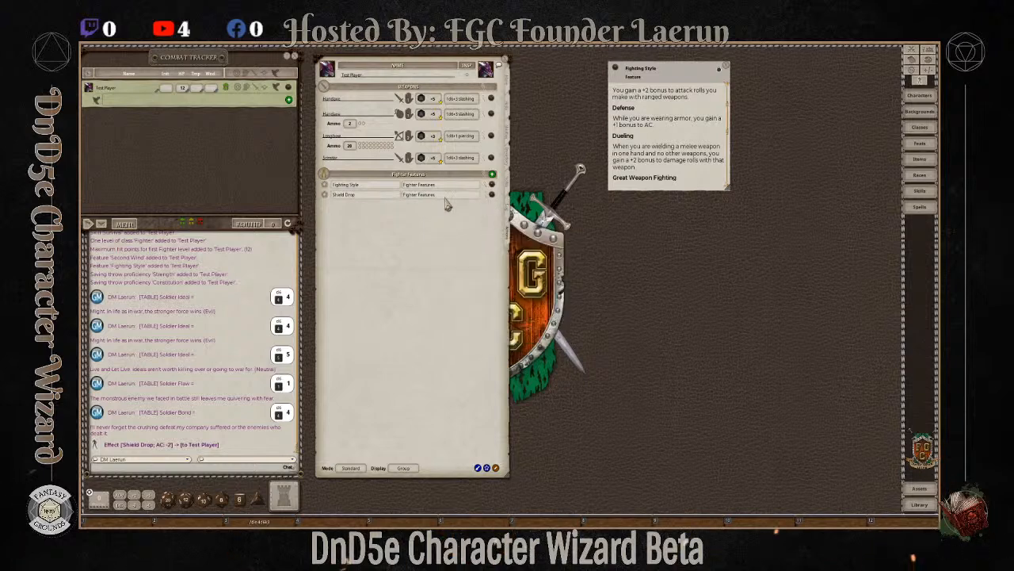
Show the powers in Combat mode with the Actions display, apply the Fighting Style effect to the character, and close the feature description.
{"action": "left_click", "coordinate": [351, 469]}
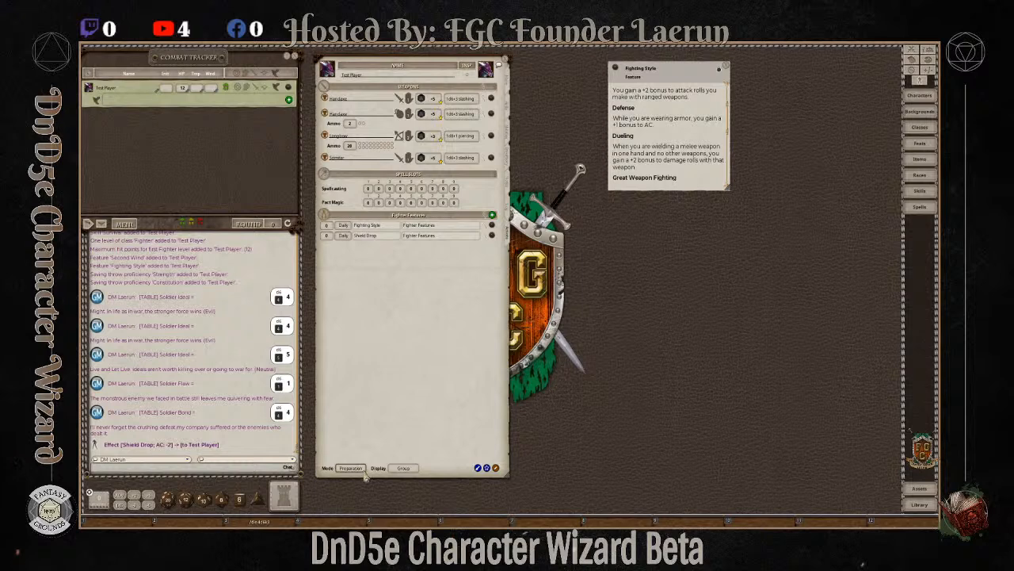
{"action": "left_click", "coordinate": [398, 470]}
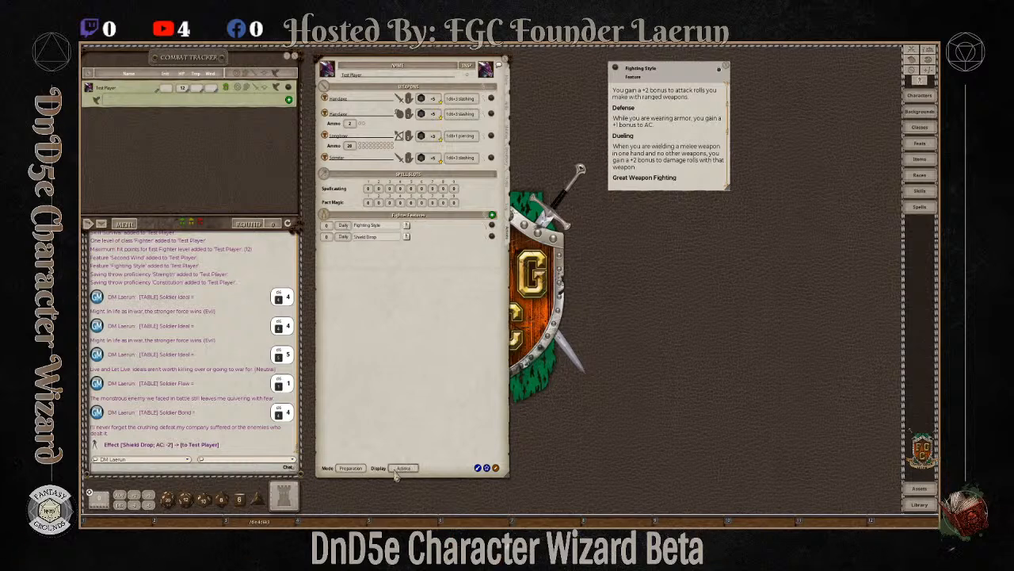
{"action": "left_click", "coordinate": [352, 469]}
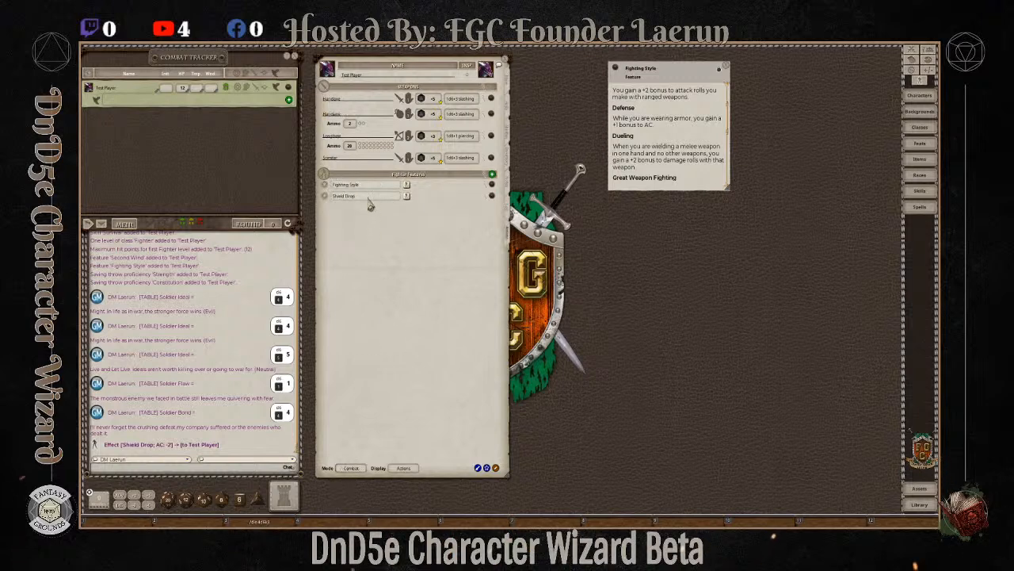
{"action": "left_click", "coordinate": [406, 184]}
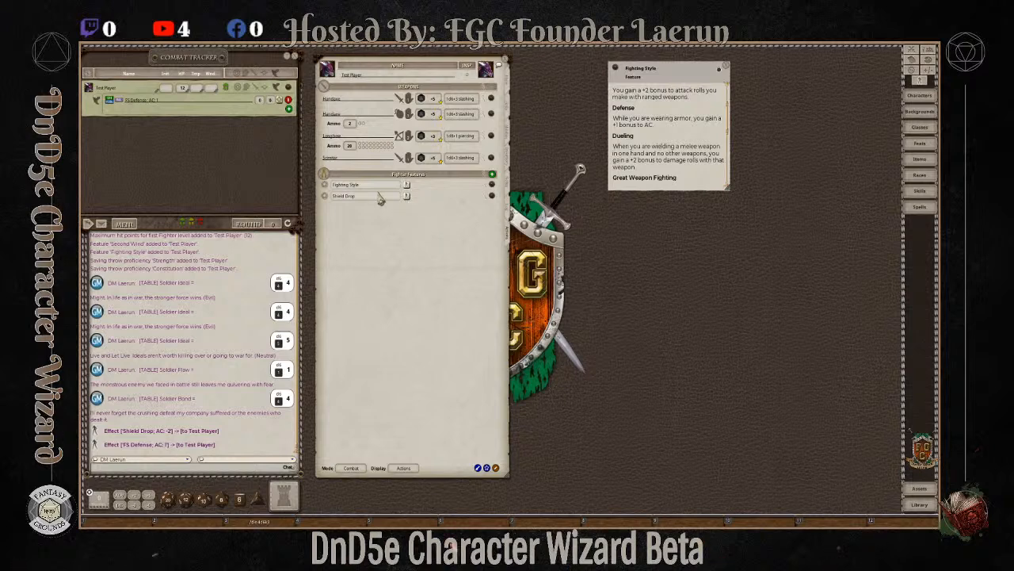
{"action": "left_click", "coordinate": [725, 68]}
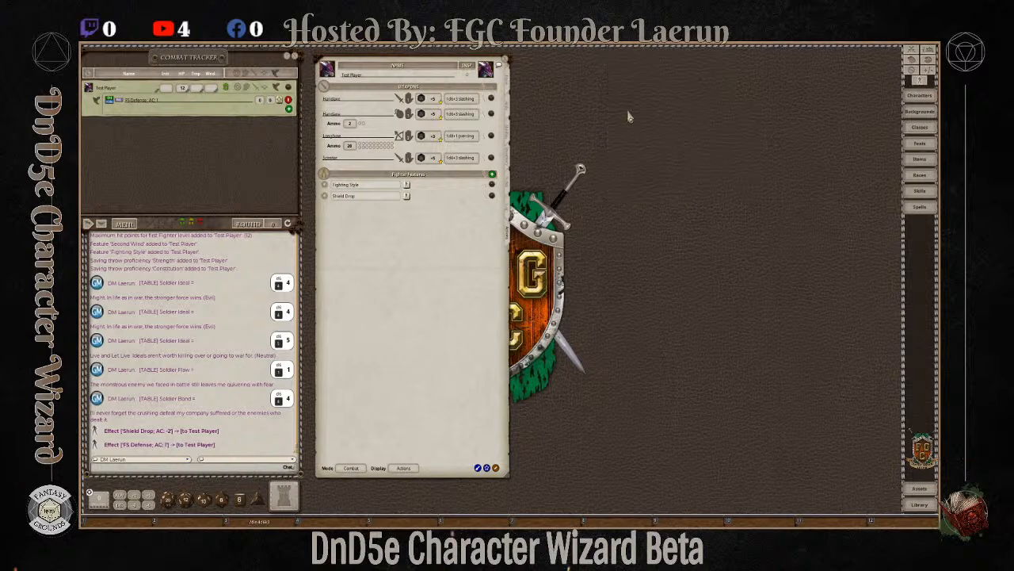
Add a new power to the character and assign it to a group named Consumables.
{"action": "left_click", "coordinate": [490, 469]}
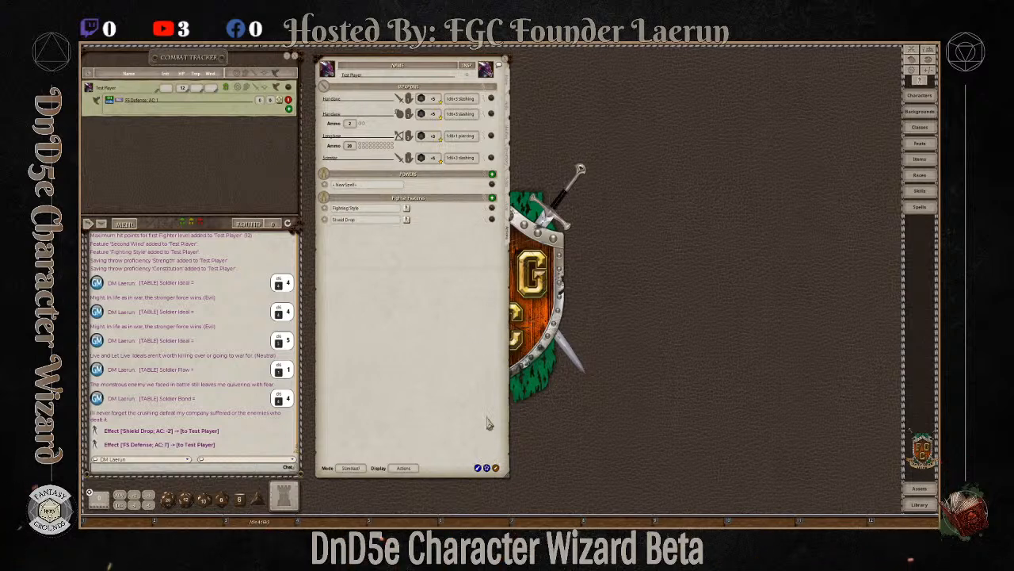
{"action": "left_click", "coordinate": [496, 468]}
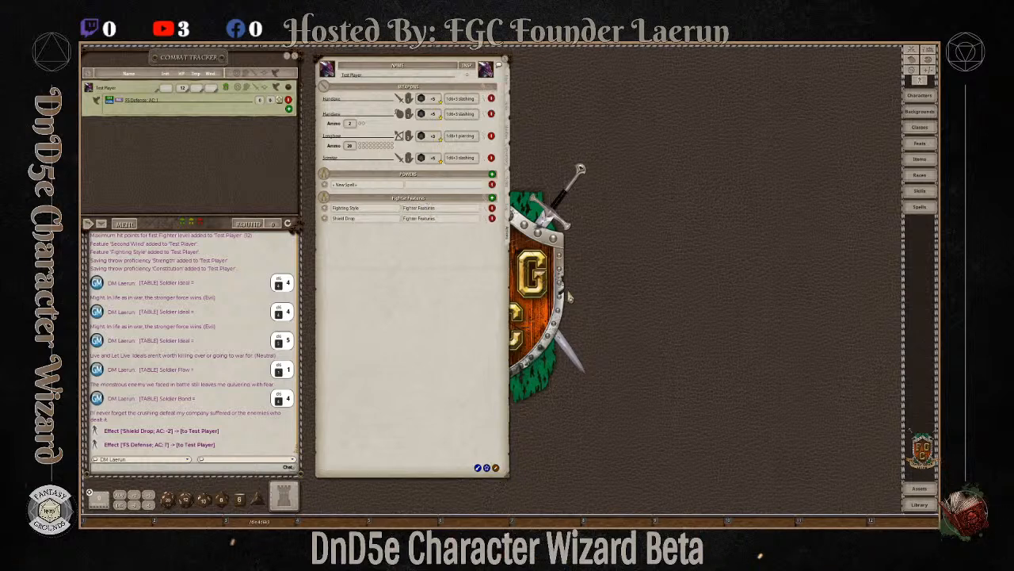
{"action": "type", "text": "Consumables"}
Name the new power Rations and add two more Consumables entries named Torch and Waterskin.
{"action": "left_click", "coordinate": [374, 186]}
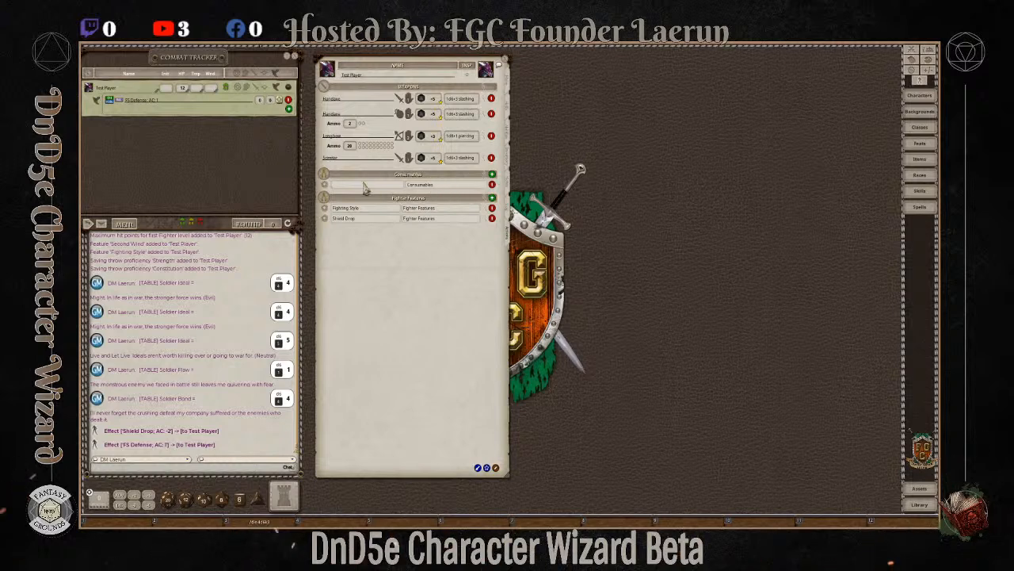
{"action": "left_click", "coordinate": [493, 177]}
{"action": "left_click", "coordinate": [493, 177]}
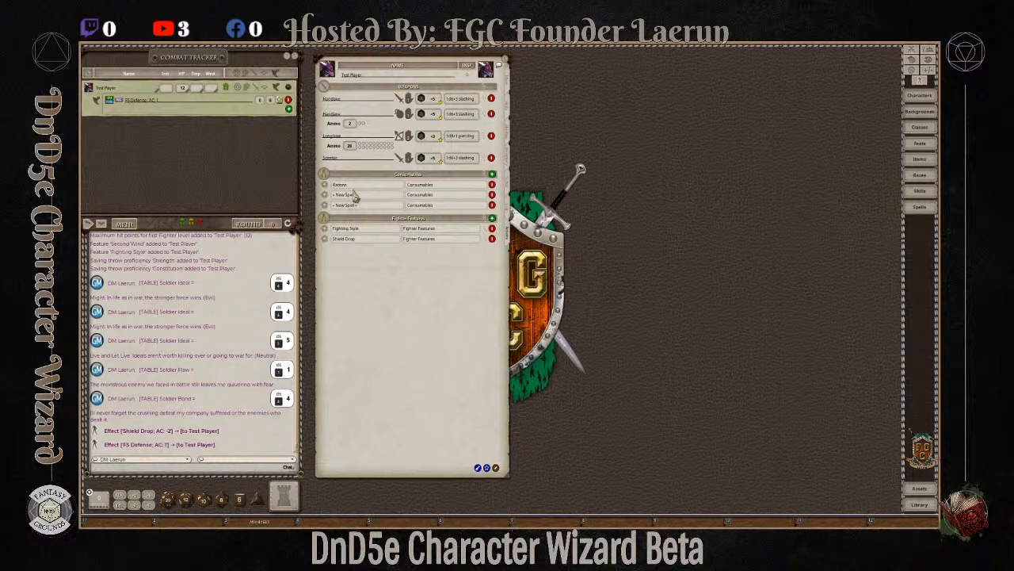
{"action": "key", "text": "Return"}
{"action": "left_click", "coordinate": [384, 187]}
{"action": "left_click", "coordinate": [377, 196]}
{"action": "type", "text": "Waterskin"}
Add a Healing Potion to Consumables and set the prepared uses to 1 Healing Potion, 10 Rations, 10 Torch and 1 Waterskin.
{"action": "left_click", "coordinate": [495, 178]}
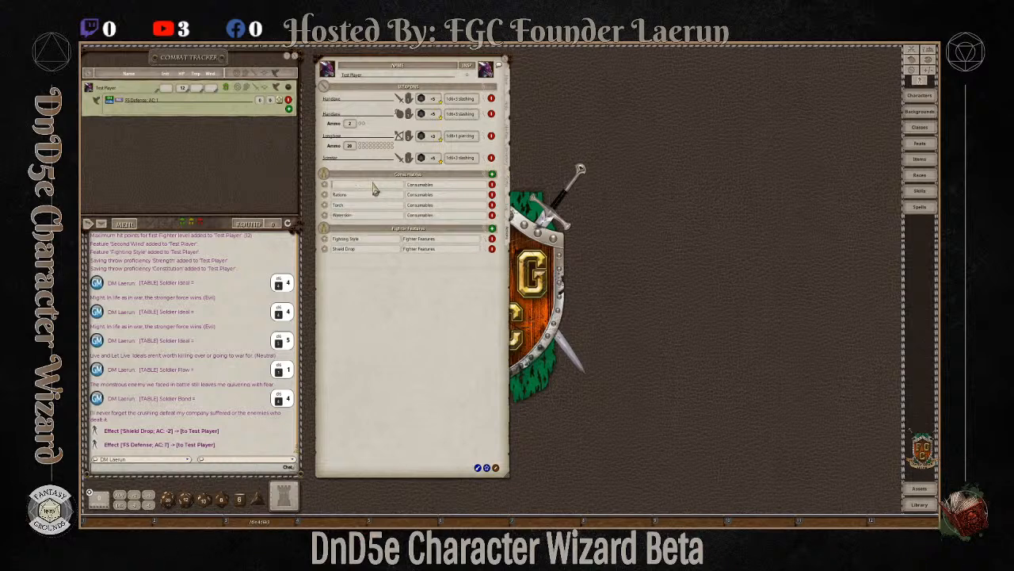
{"action": "type", "text": "Healing po"}
{"action": "left_click", "coordinate": [378, 206]}
{"action": "left_click", "coordinate": [496, 467]}
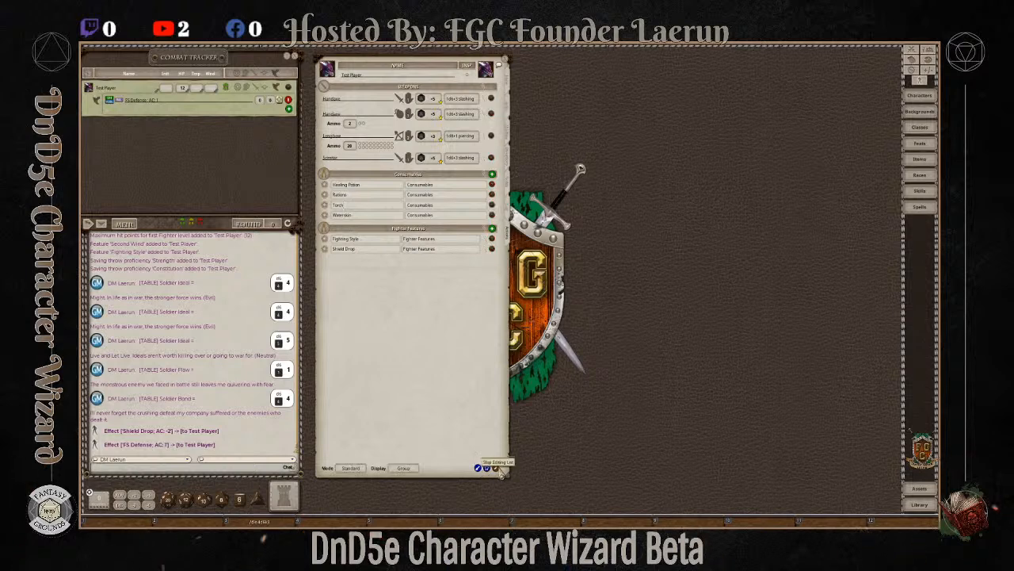
{"action": "left_click", "coordinate": [358, 471]}
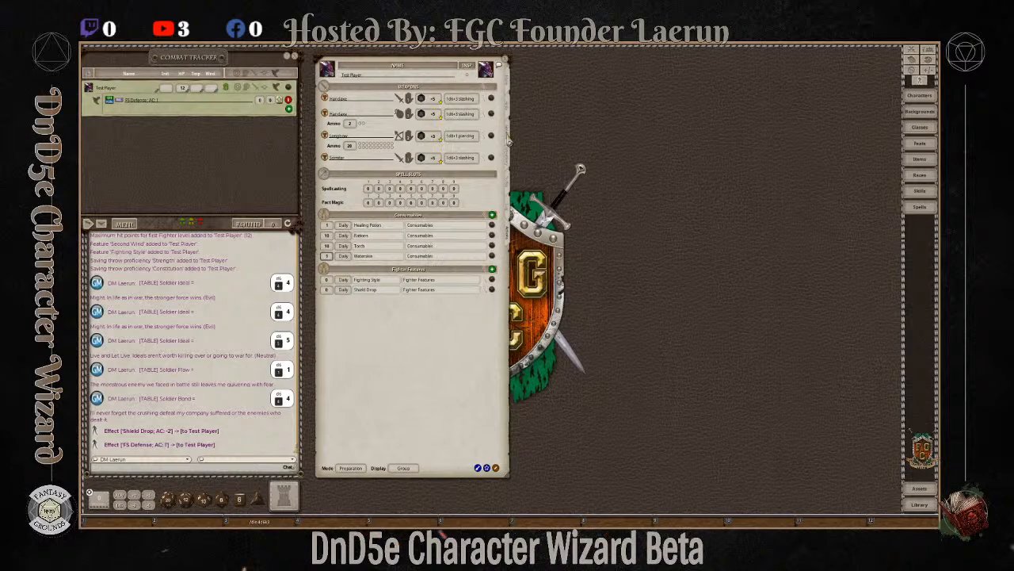
Search the item records for "healing" and add the Potion of Healing to the character's equipment inventory.
{"action": "left_click", "coordinate": [510, 165]}
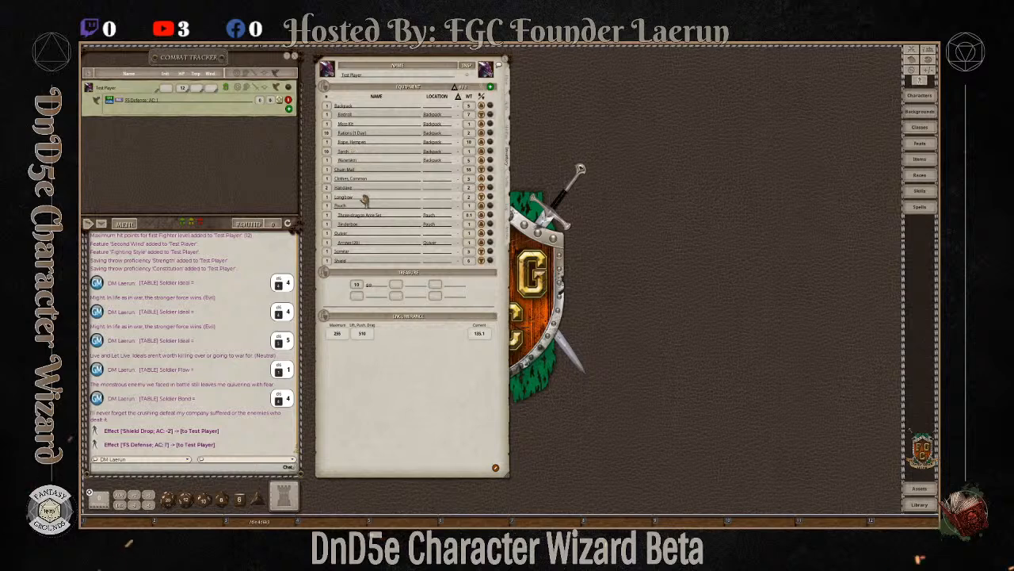
{"action": "left_click", "coordinate": [919, 159]}
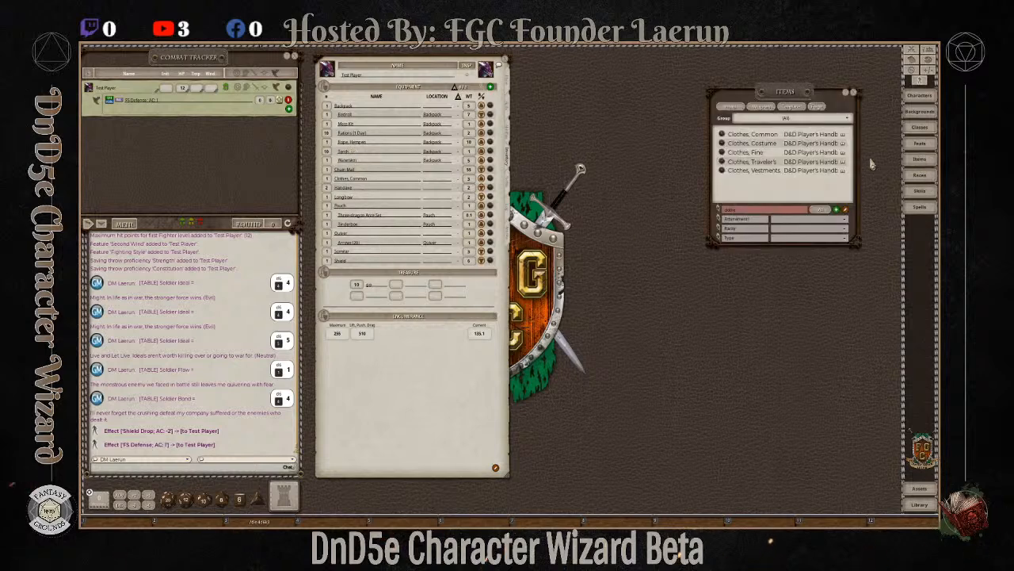
{"action": "left_click_drag", "start_coordinate": [766, 100], "coordinate": [633, 117]}
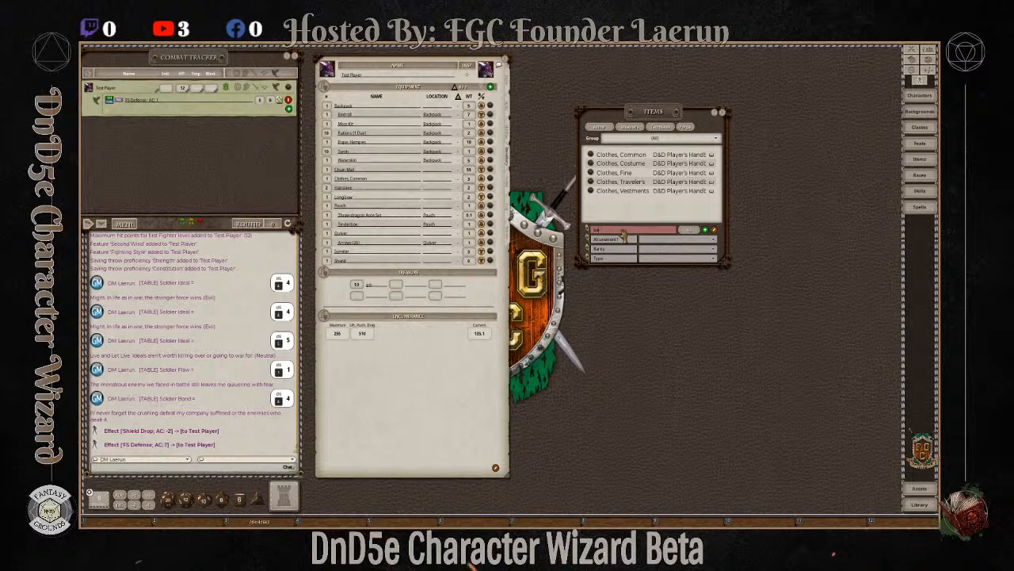
{"action": "type", "text": "ing"}
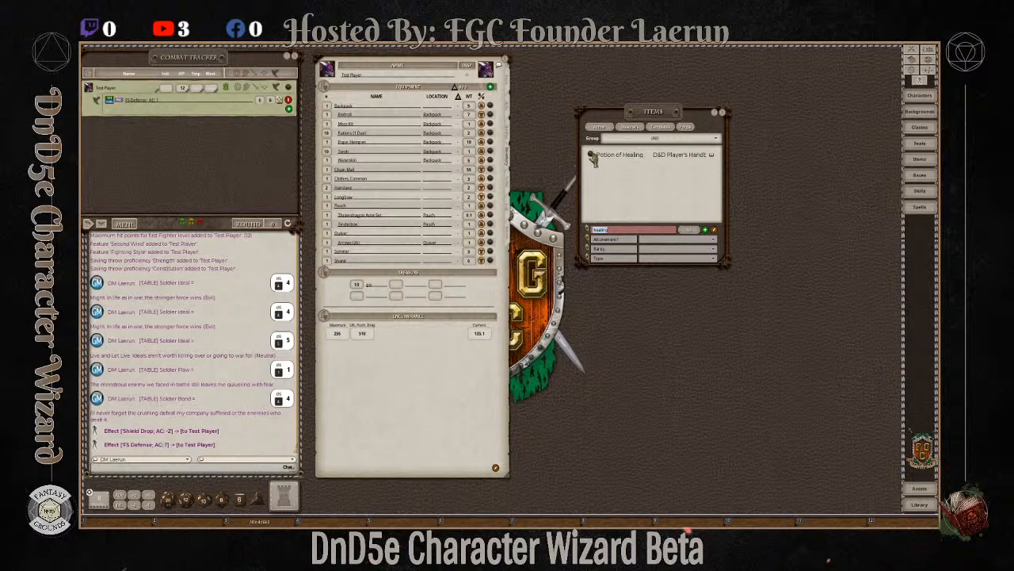
{"action": "left_click_drag", "start_coordinate": [593, 158], "coordinate": [401, 179]}
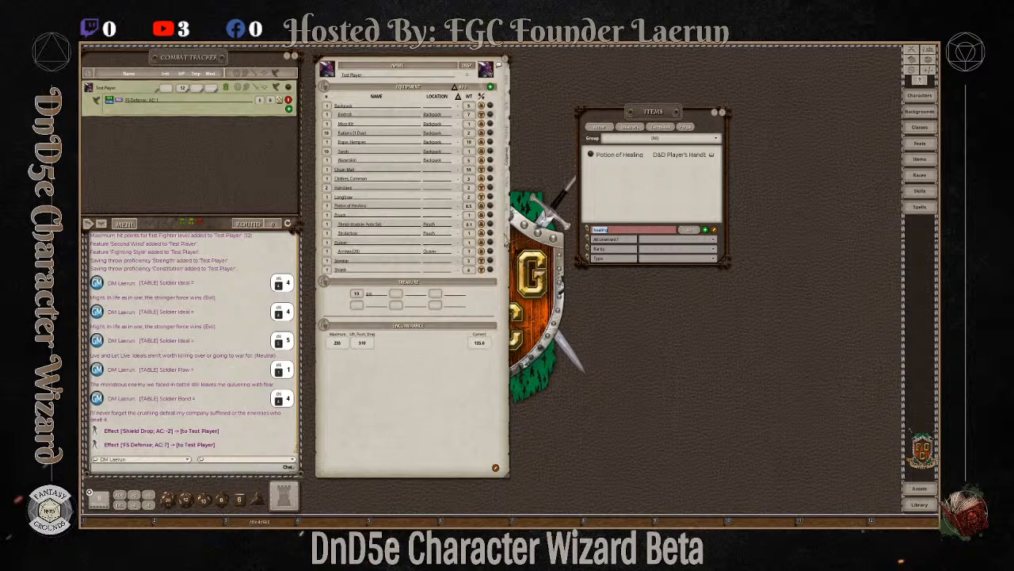
Set the Potion of Healing's inventory location to Pouch.
{"action": "left_click", "coordinate": [435, 207]}
{"action": "type", "text": "Personal Healing"}
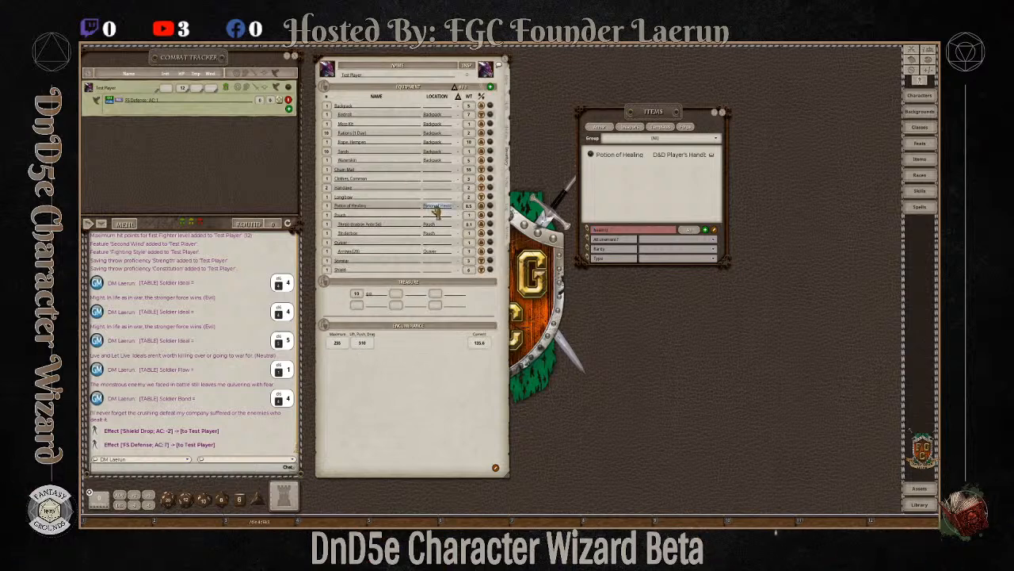
{"action": "left_click", "coordinate": [353, 242]}
{"action": "left_click", "coordinate": [448, 207]}
{"action": "left_click", "coordinate": [398, 270]}
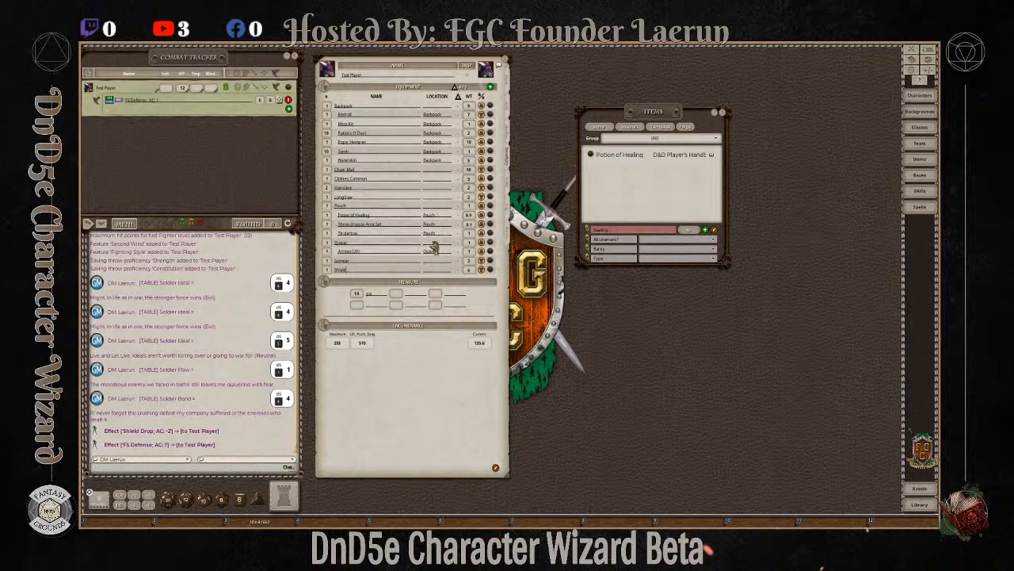
Change the usage period of the Healing Potion, Rations and Torch powers, and switch the powers list to Combat mode.
{"action": "left_click", "coordinate": [507, 230]}
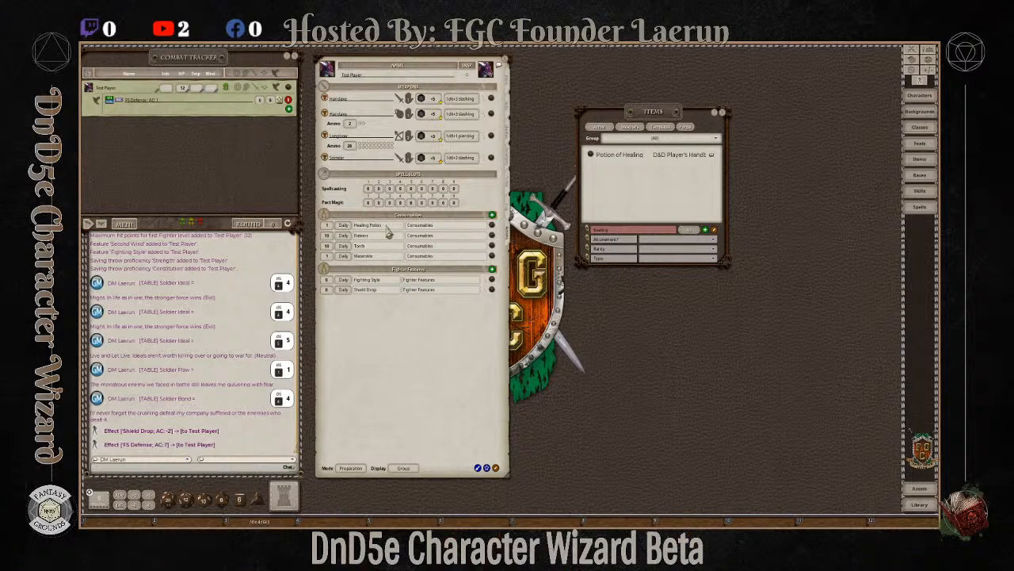
{"action": "left_click", "coordinate": [343, 226]}
{"action": "left_click", "coordinate": [345, 226]}
{"action": "left_click", "coordinate": [346, 236]}
{"action": "left_click", "coordinate": [343, 247]}
{"action": "left_click", "coordinate": [351, 469]}
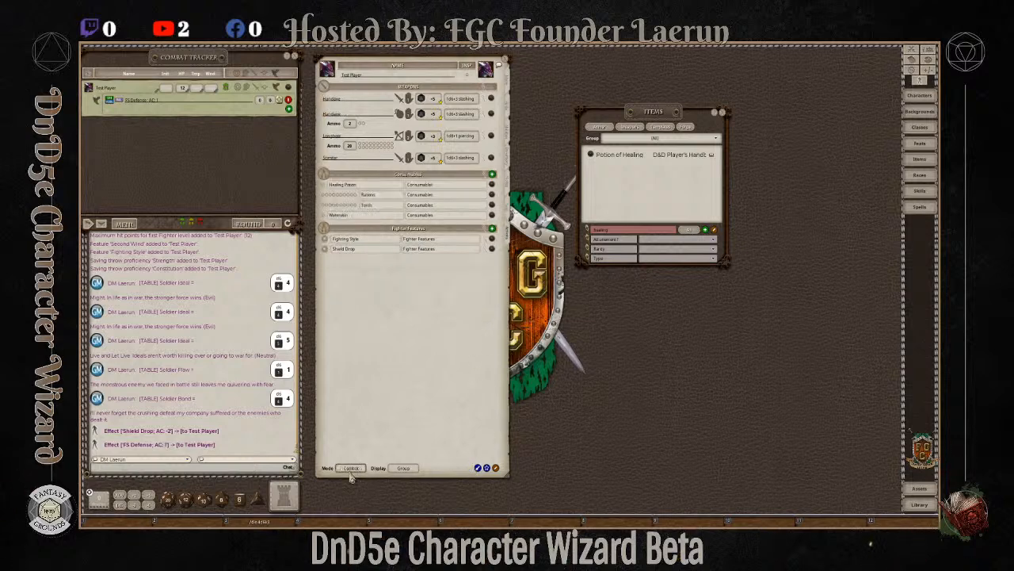
Set the actions display mode to Actions, expend one use of Rations and close the Items list.
{"action": "left_click", "coordinate": [403, 468]}
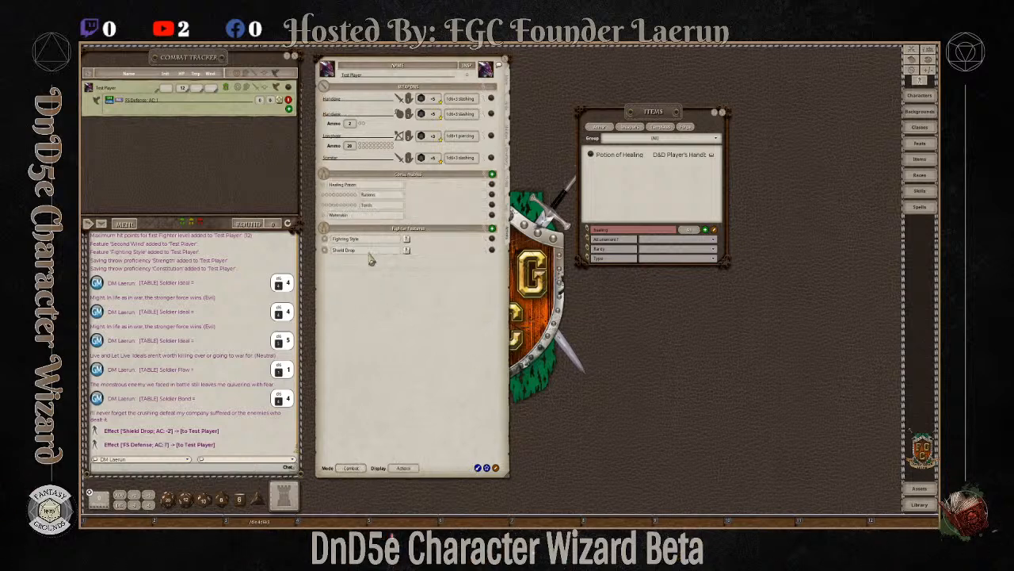
{"action": "left_click", "coordinate": [327, 195]}
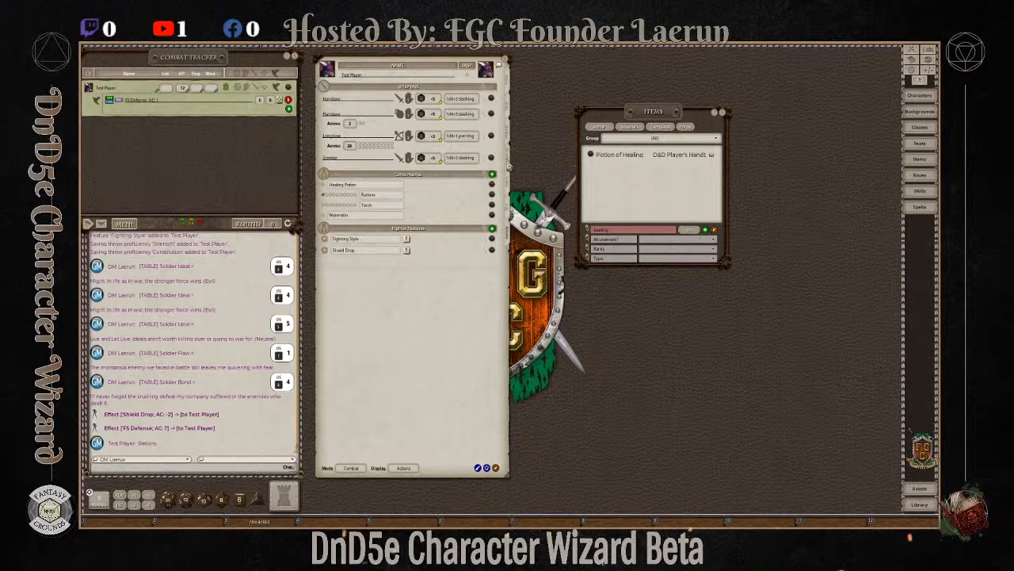
{"action": "left_click", "coordinate": [508, 164]}
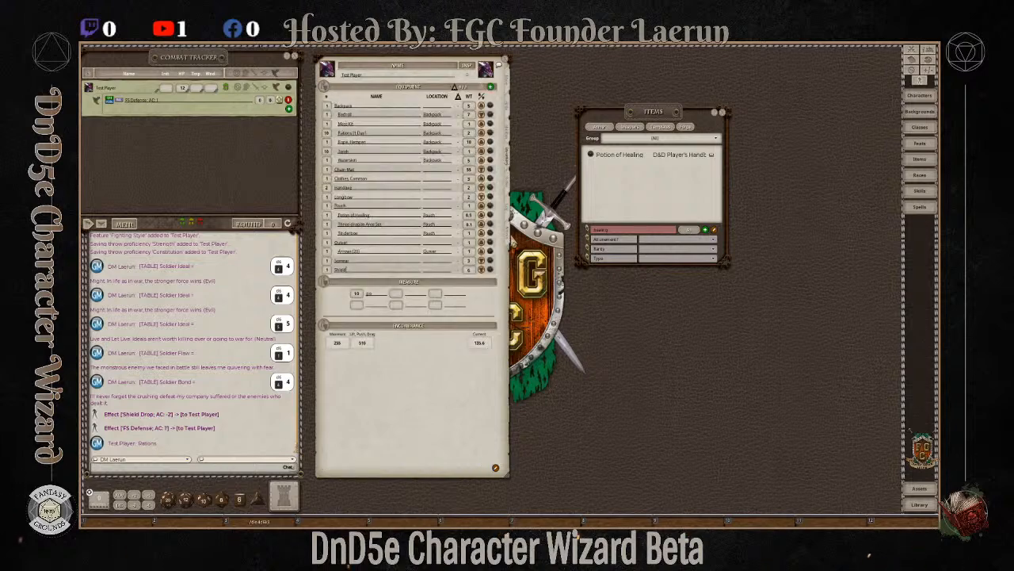
{"action": "left_click", "coordinate": [508, 235]}
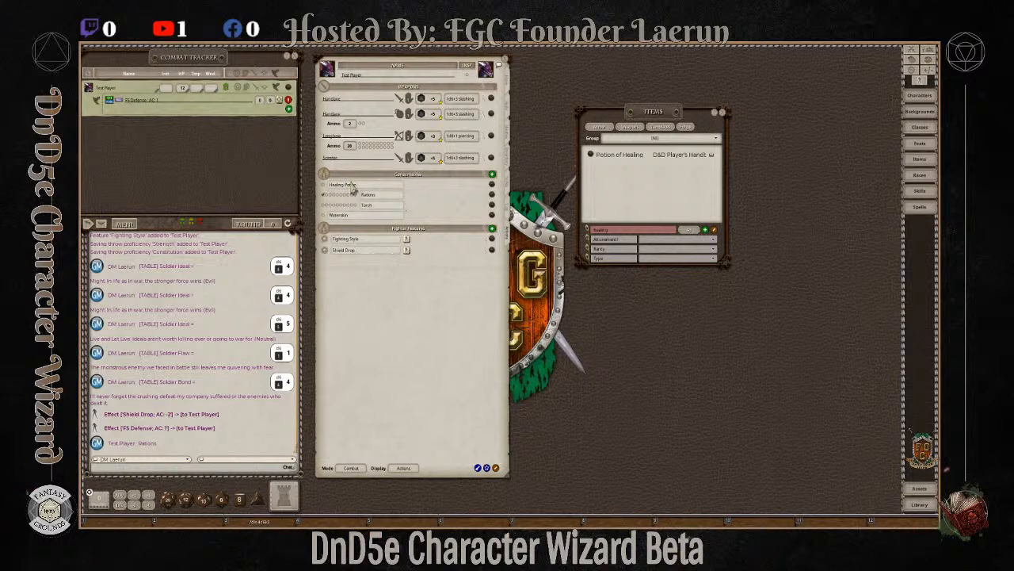
{"action": "left_click", "coordinate": [722, 113]}
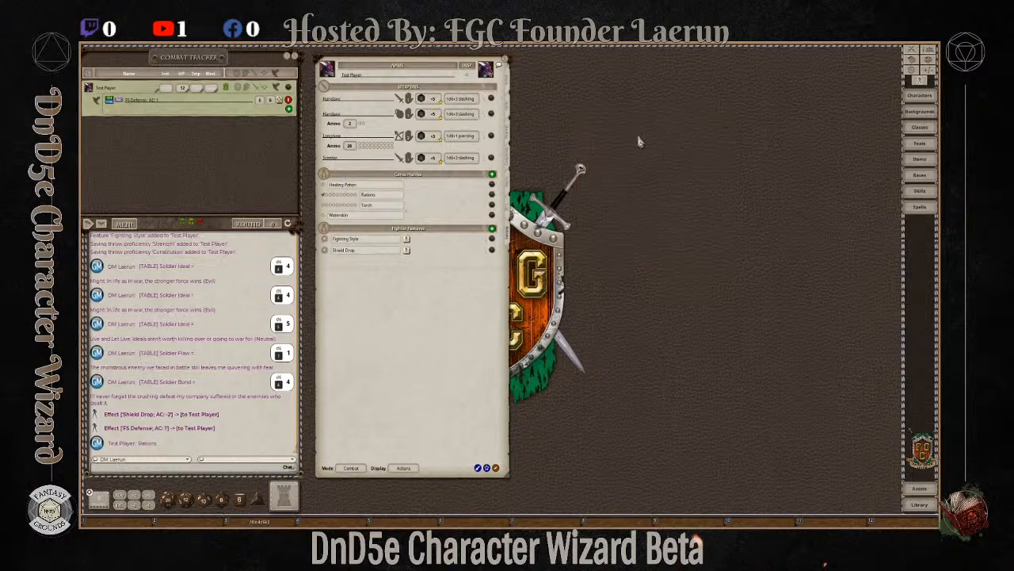
Add a heal action to the Healing Potion power and give it an empty heal entry in its settings.
{"action": "right_click", "coordinate": [374, 189]}
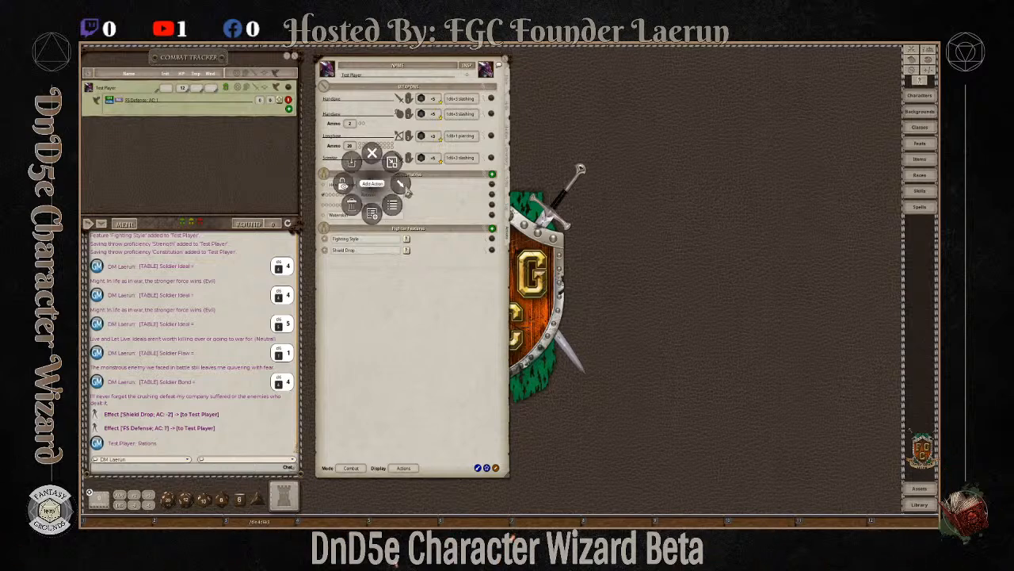
{"action": "left_click", "coordinate": [402, 184]}
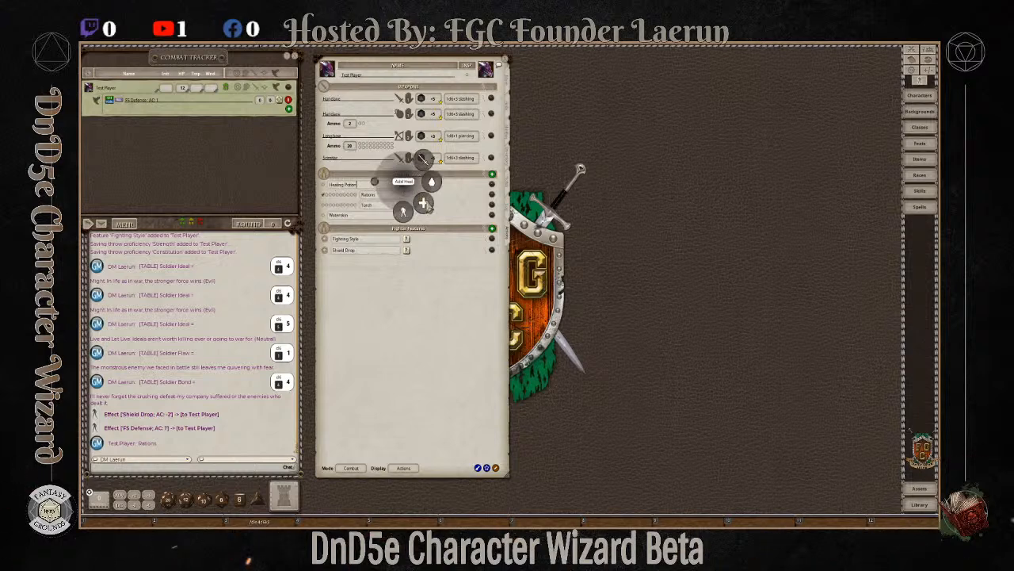
{"action": "left_click", "coordinate": [427, 205]}
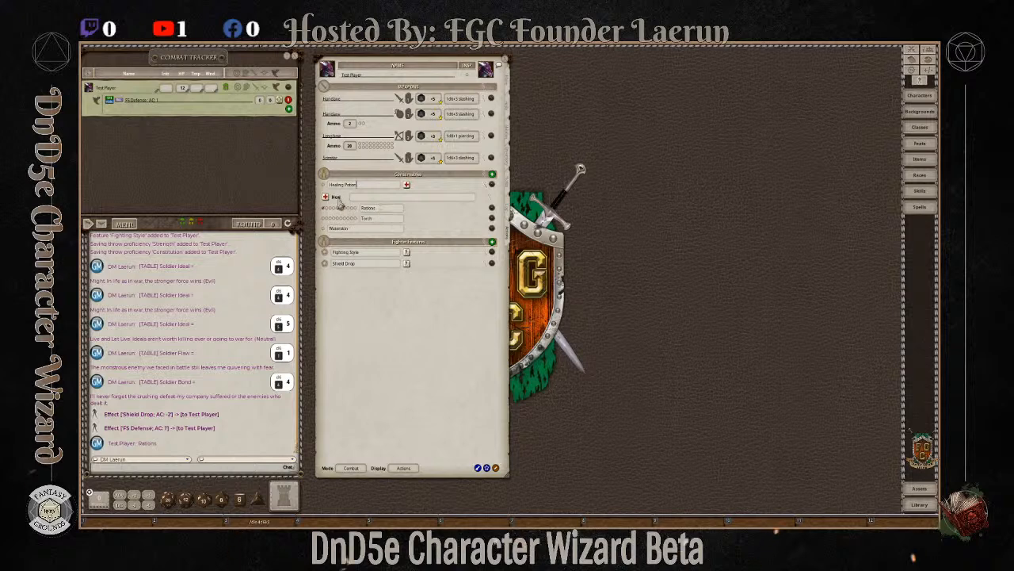
{"action": "left_click", "coordinate": [489, 201]}
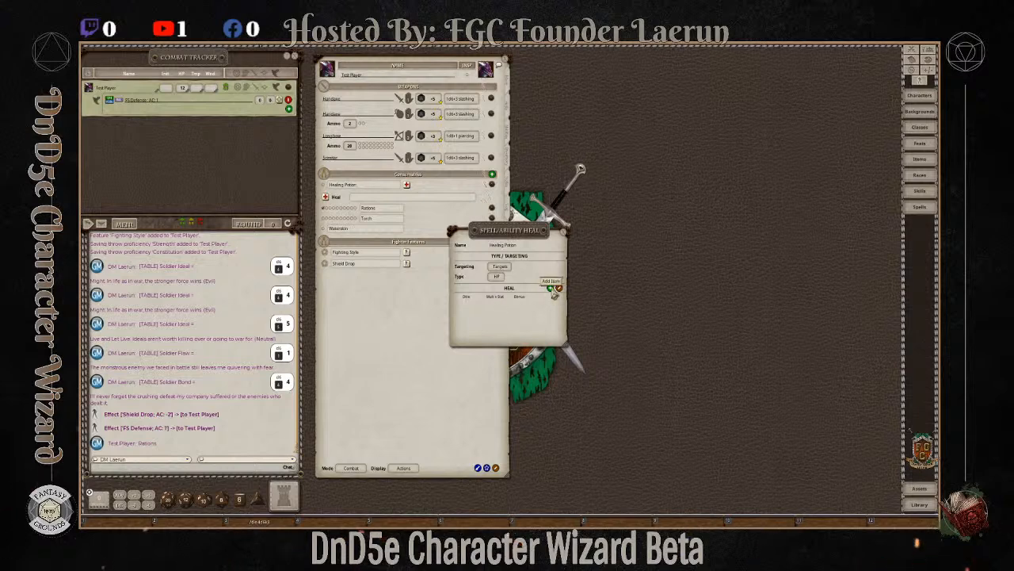
{"action": "left_click", "coordinate": [551, 288]}
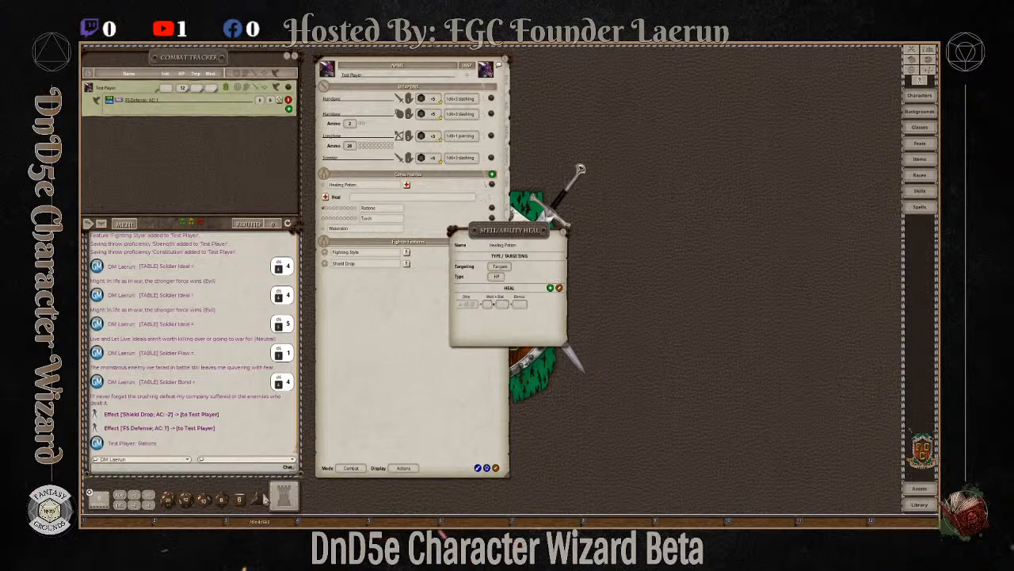
{"action": "mouse_move", "coordinate": [508, 233]}
{"action": "left_mouse_down"}
{"action": "mouse_move", "coordinate": [578, 177]}
{"action": "mouse_move", "coordinate": [622, 66]}
{"action": "mouse_move", "coordinate": [660, 93]}
{"action": "left_mouse_up"}
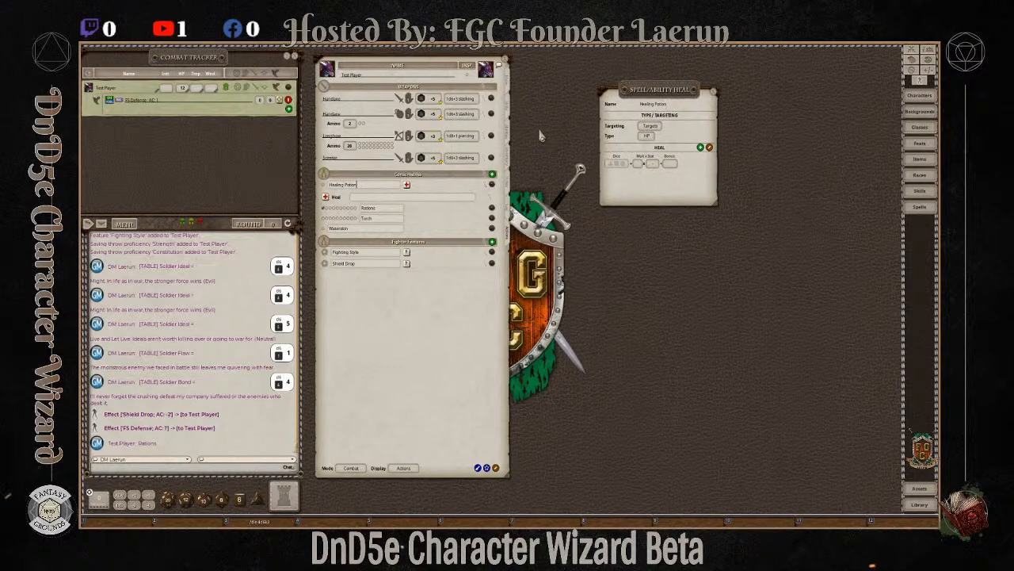
Set the Healing Potion's heal roll to 2d4+2, as given in the Potion of Healing inventory item's description.
{"action": "left_click", "coordinate": [508, 169]}
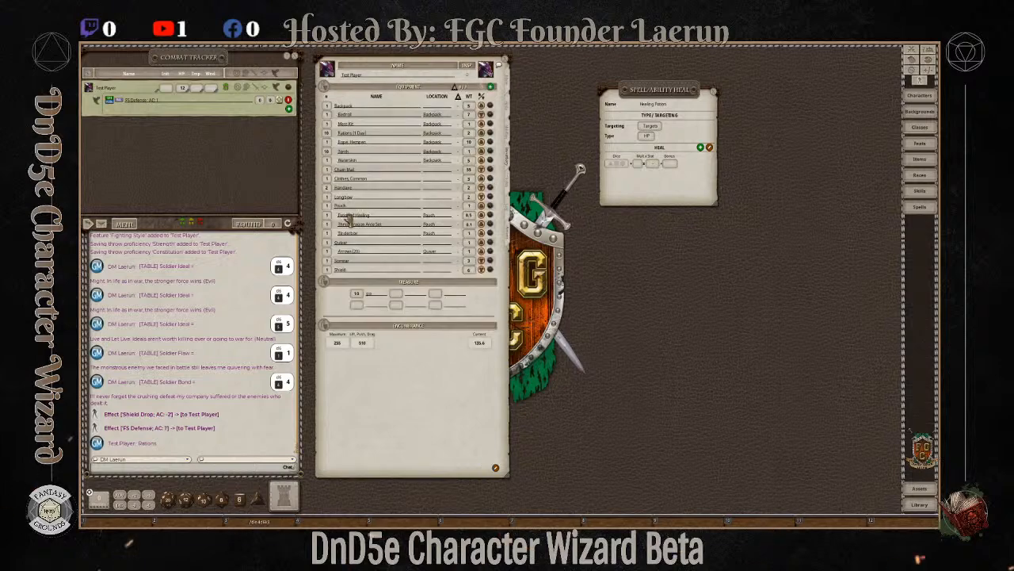
{"action": "left_click", "coordinate": [490, 214]}
{"action": "mouse_move", "coordinate": [506, 226]}
{"action": "left_mouse_down"}
{"action": "mouse_move", "coordinate": [694, 232]}
{"action": "mouse_move", "coordinate": [654, 227]}
{"action": "left_mouse_up"}
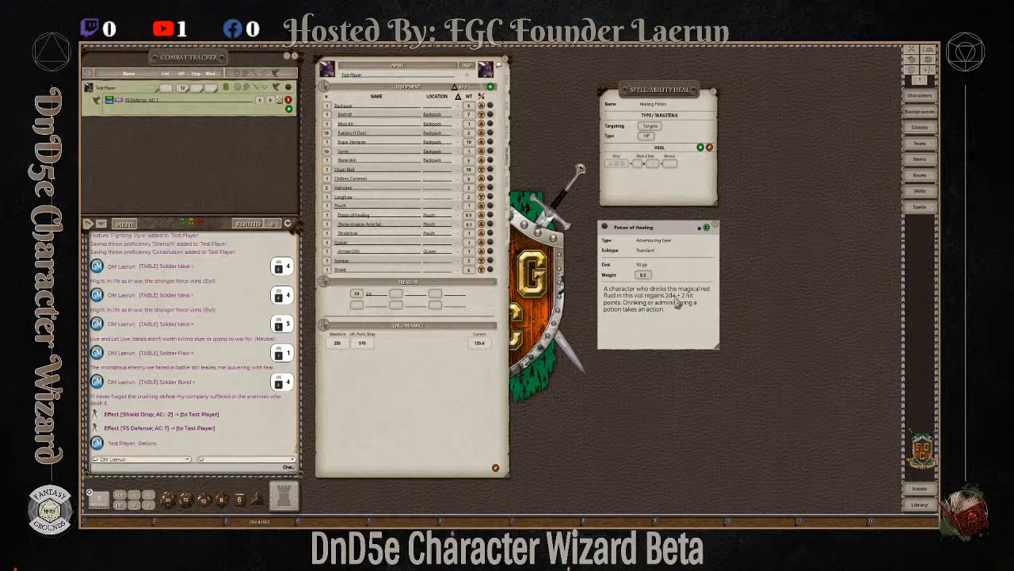
{"action": "mouse_move", "coordinate": [258, 503]}
{"action": "left_mouse_down"}
{"action": "mouse_move", "coordinate": [335, 426]}
{"action": "mouse_move", "coordinate": [512, 307]}
{"action": "mouse_move", "coordinate": [602, 162]}
{"action": "mouse_move", "coordinate": [618, 163]}
{"action": "left_mouse_up"}
{"action": "left_click", "coordinate": [716, 95]}
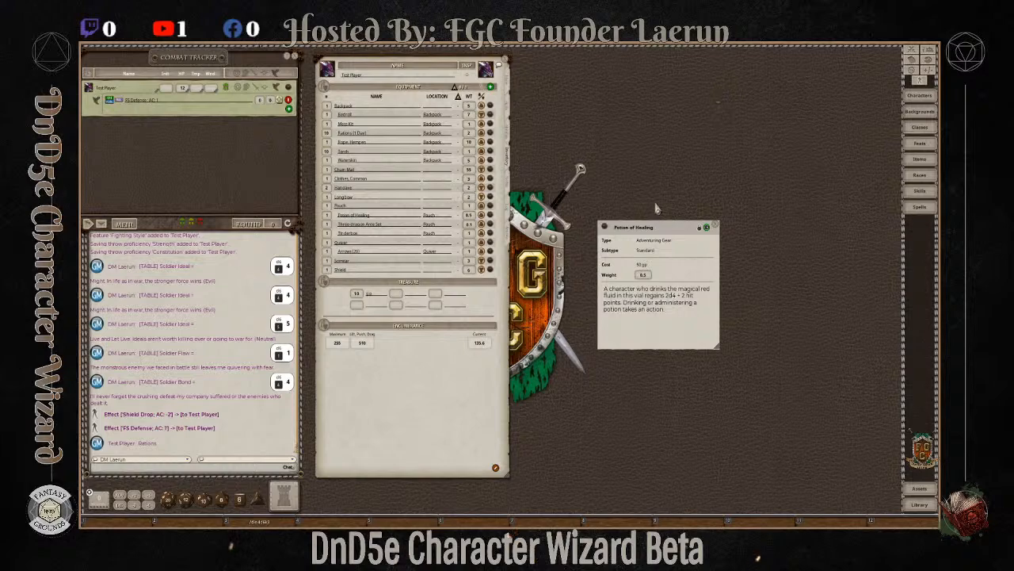
{"action": "left_click", "coordinate": [512, 218]}
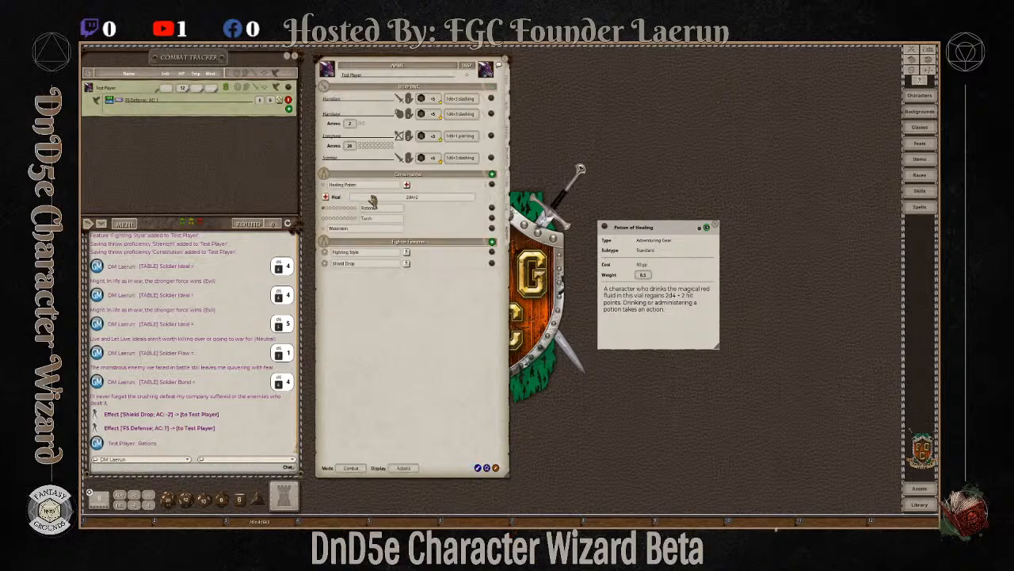
Collapse the Healing Potion's details, apply its heal to Test Player in the combat tracker and expend the potion's use.
{"action": "left_click", "coordinate": [488, 187]}
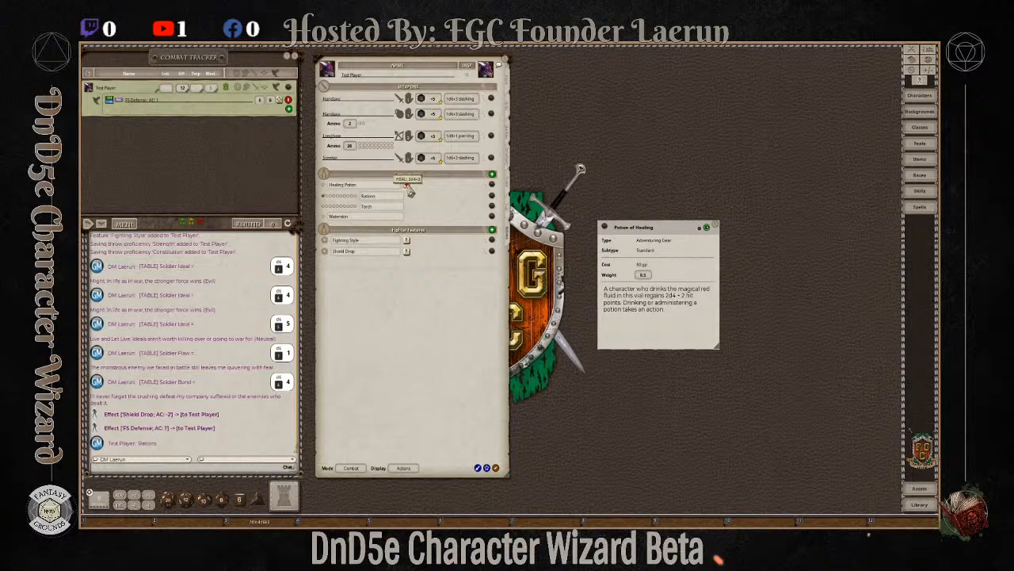
{"action": "left_click_drag", "start_coordinate": [408, 188], "coordinate": [163, 89]}
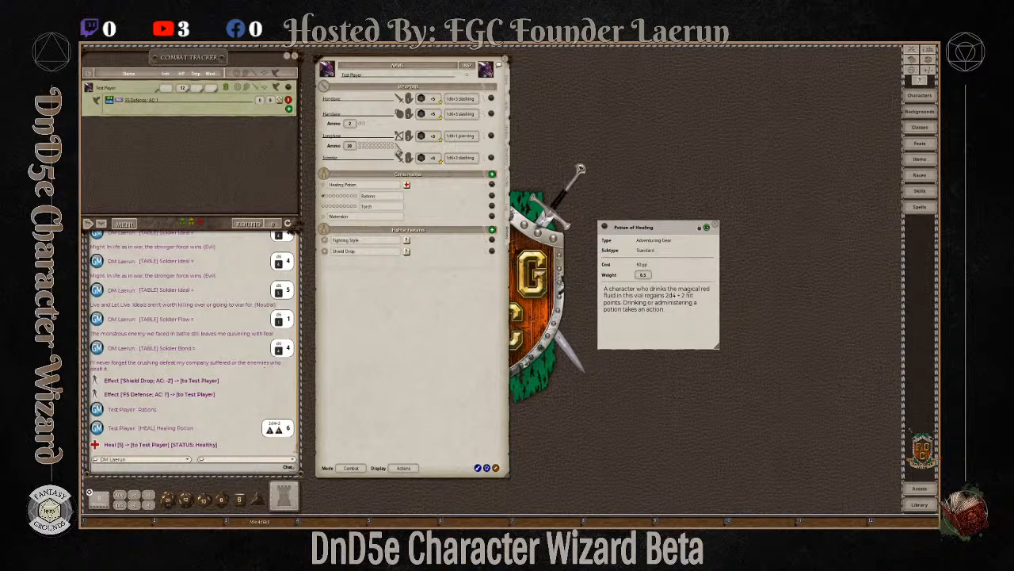
{"action": "left_click", "coordinate": [324, 187]}
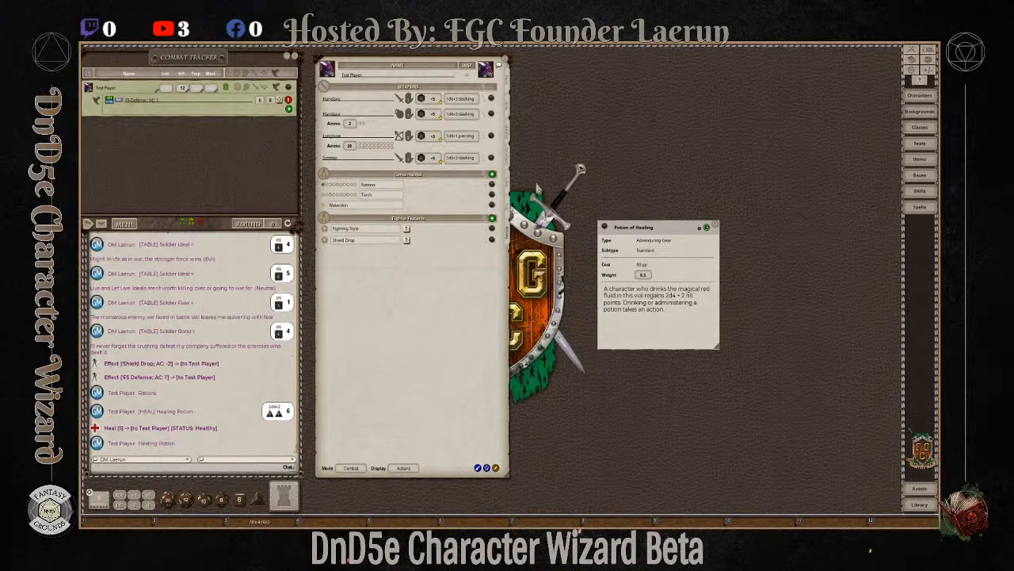
Clear the expended consumable uses in Standard mode and return to Combat mode with the Actions display.
{"action": "left_click", "coordinate": [351, 467]}
{"action": "left_click", "coordinate": [404, 467]}
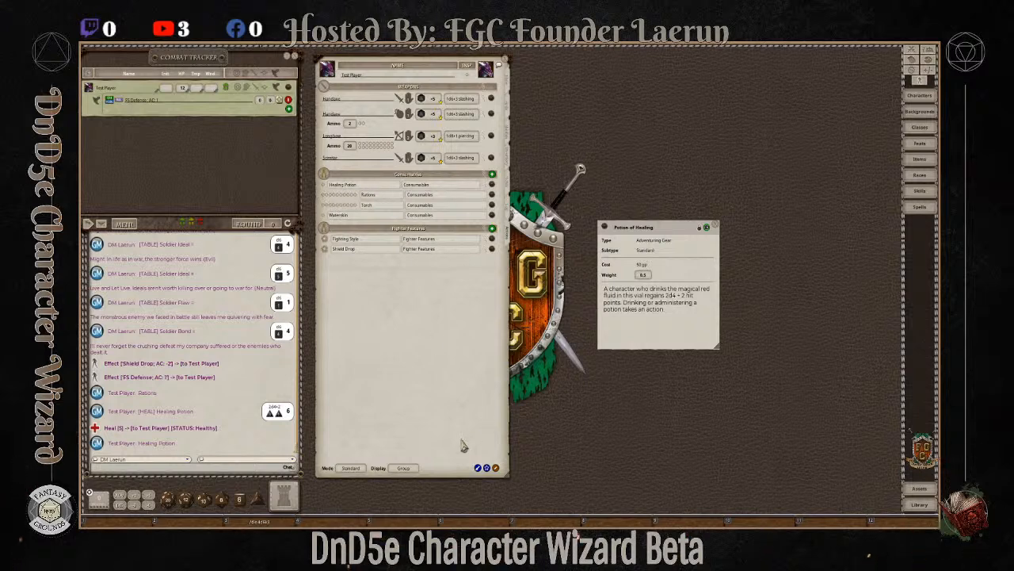
{"action": "left_click", "coordinate": [351, 468]}
{"action": "left_click", "coordinate": [349, 468]}
{"action": "left_click", "coordinate": [403, 471]}
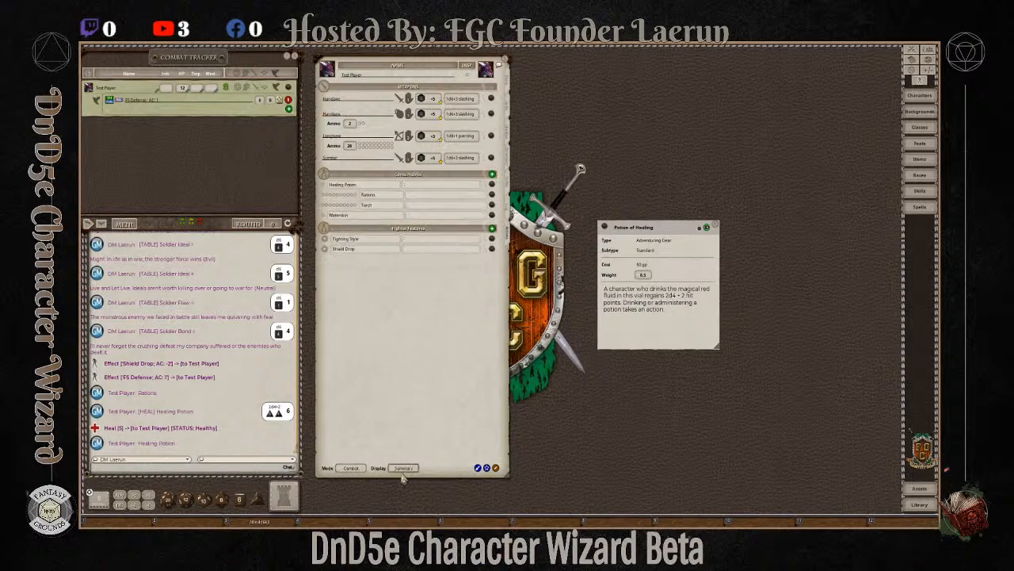
{"action": "left_click", "coordinate": [403, 470]}
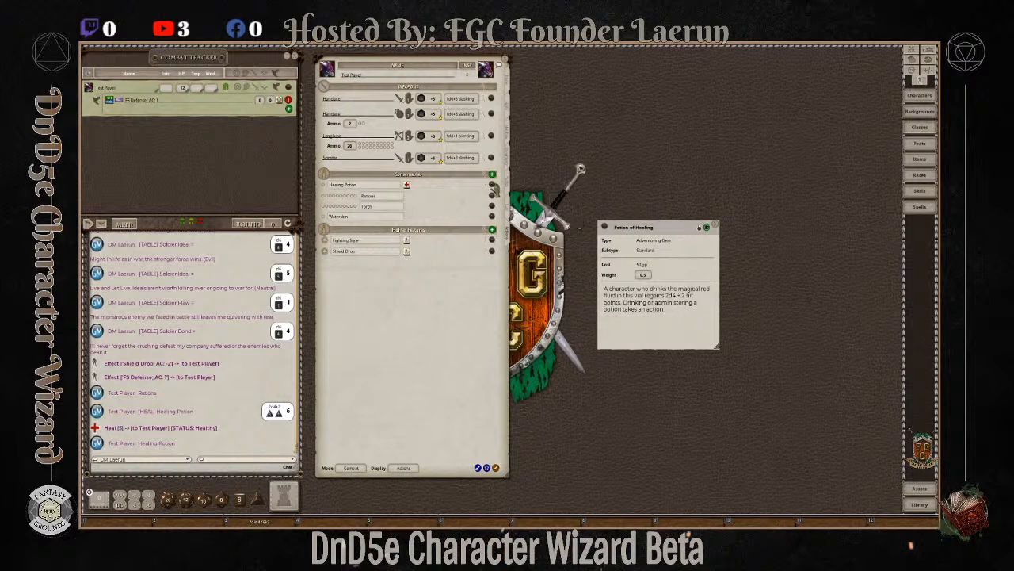
Open the Healing Potion power's record, arrange it above the Potion of Healing item and activate its empty description field.
{"action": "left_click", "coordinate": [492, 185]}
{"action": "mouse_move", "coordinate": [515, 230]}
{"action": "left_mouse_down"}
{"action": "mouse_move", "coordinate": [633, 111]}
{"action": "mouse_move", "coordinate": [635, 91]}
{"action": "left_mouse_up"}
{"action": "mouse_move", "coordinate": [697, 227]}
{"action": "left_mouse_down"}
{"action": "mouse_move", "coordinate": [660, 228]}
{"action": "mouse_move", "coordinate": [674, 294]}
{"action": "left_mouse_up"}
{"action": "mouse_move", "coordinate": [691, 216]}
{"action": "left_mouse_down"}
{"action": "mouse_move", "coordinate": [707, 244]}
{"action": "mouse_move", "coordinate": [677, 222]}
{"action": "left_mouse_up"}
{"action": "left_click", "coordinate": [603, 198]}
{"action": "left_click", "coordinate": [599, 208]}
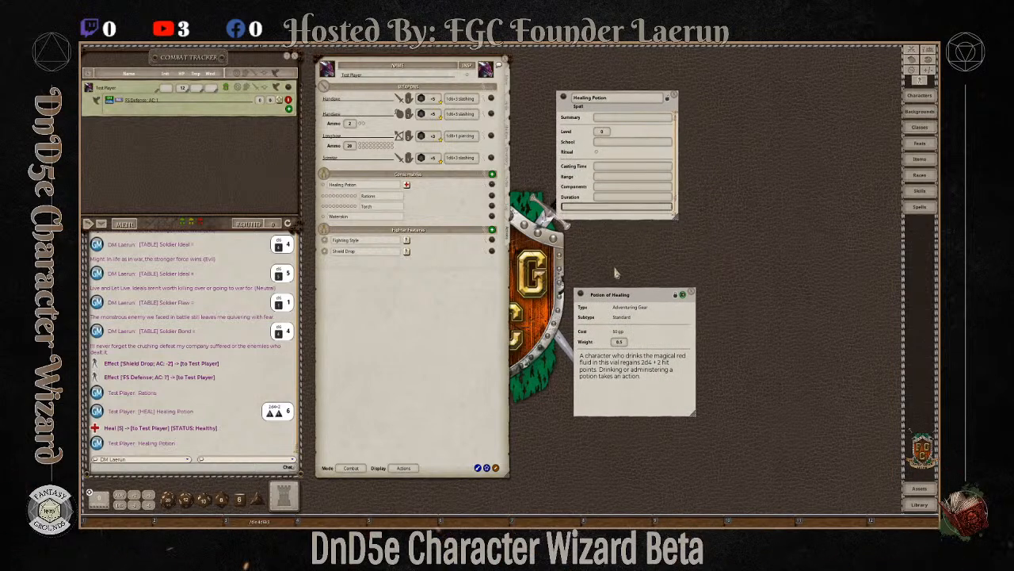
Unlock the Potion of Healing item and copy its full description text into the Healing Potion record's description.
{"action": "left_click", "coordinate": [676, 297]}
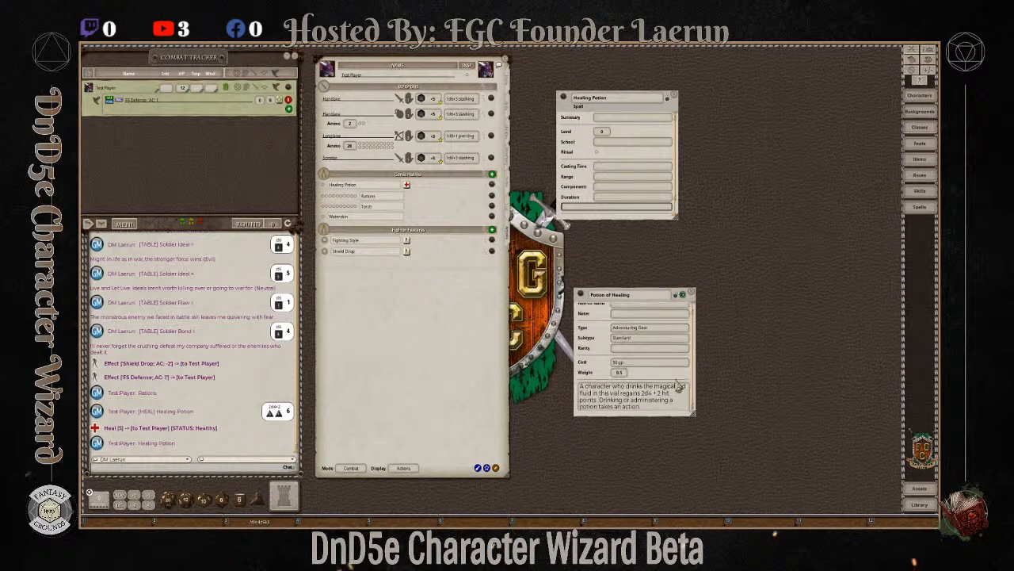
{"action": "left_click", "coordinate": [650, 410]}
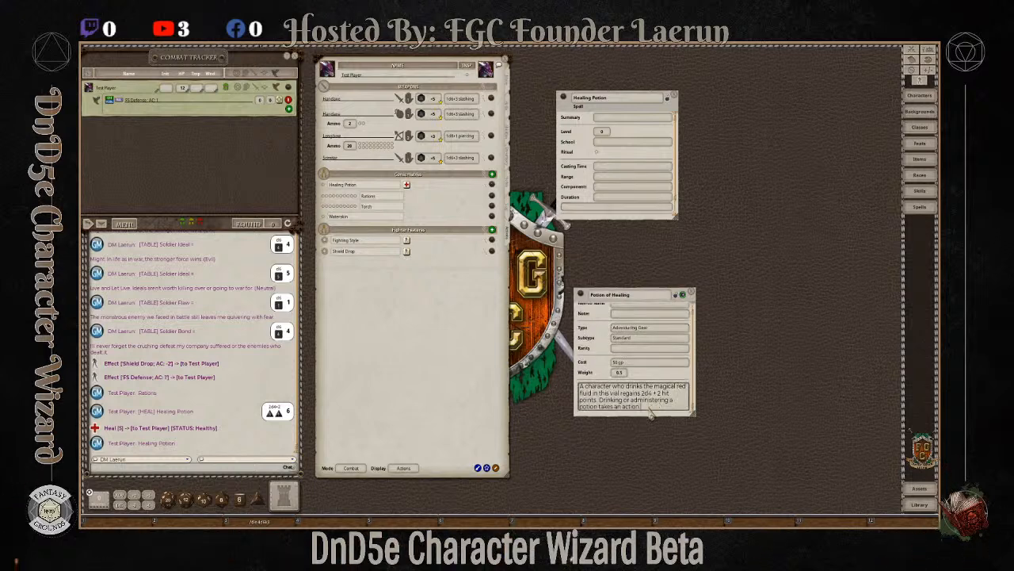
{"action": "key", "text": "ctrl+a"}
{"action": "key", "text": "ctrl+c"}
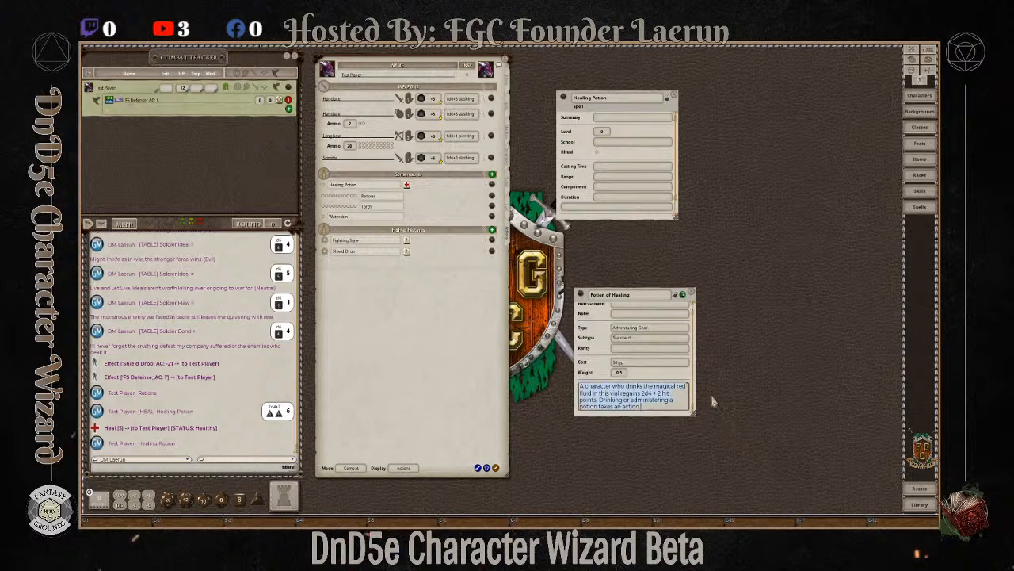
{"action": "left_click", "coordinate": [583, 211]}
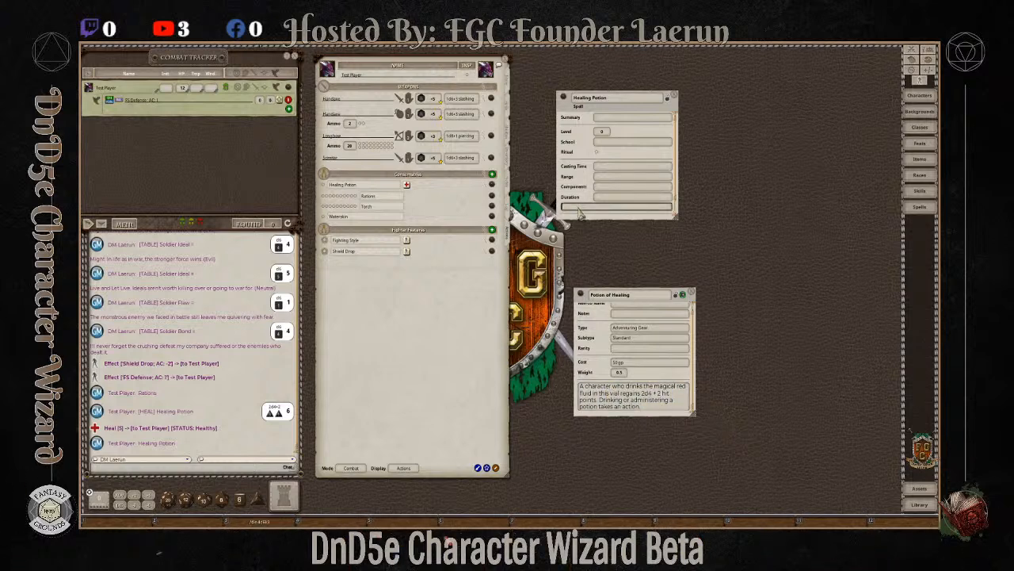
{"action": "key", "text": "ctrl+v"}
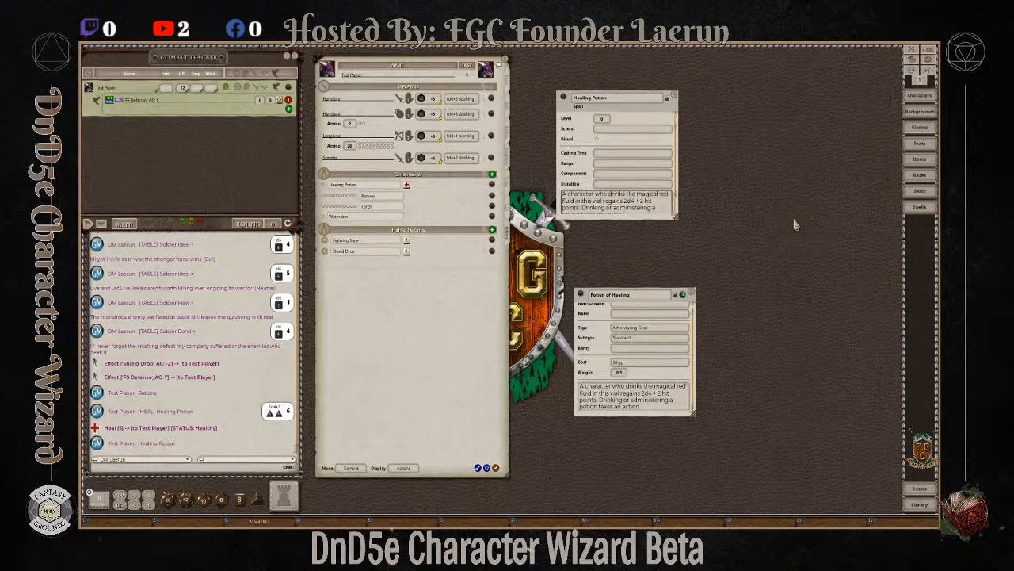
Close the Potion of Healing item, and lock and close the Healing Potion record.
{"action": "left_click", "coordinate": [691, 294]}
{"action": "left_click", "coordinate": [693, 294]}
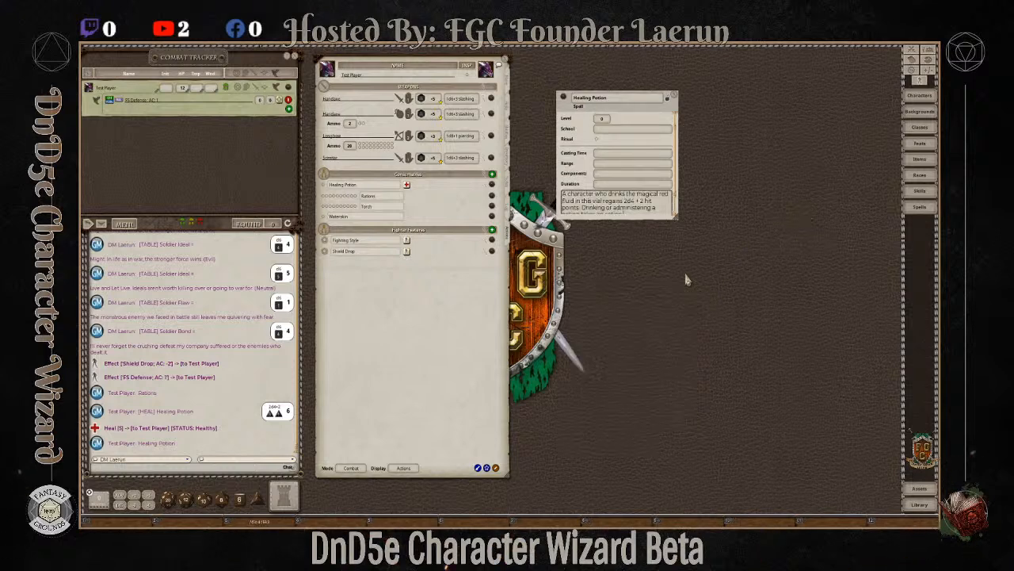
{"action": "left_click", "coordinate": [667, 98]}
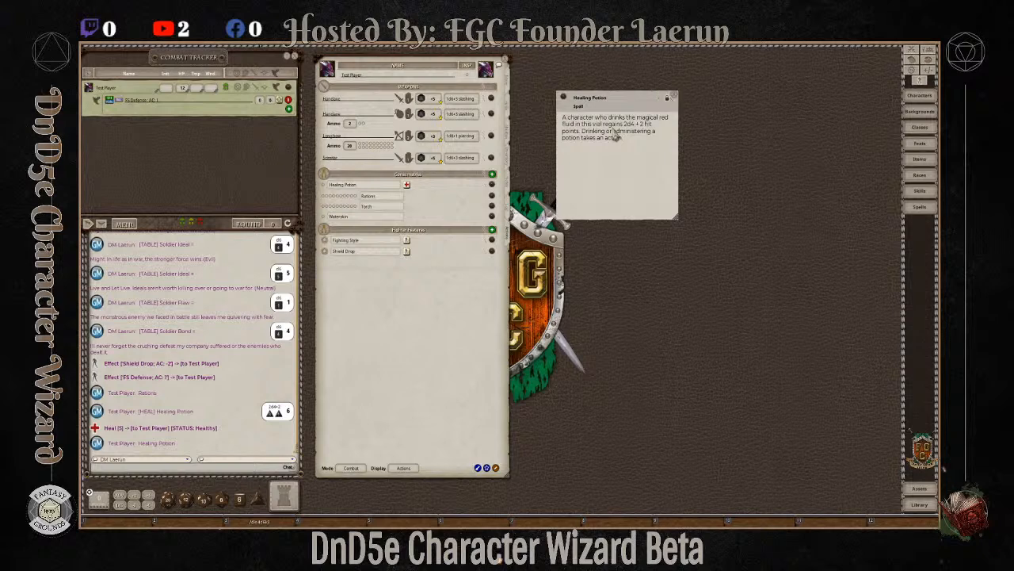
{"action": "left_click", "coordinate": [676, 98]}
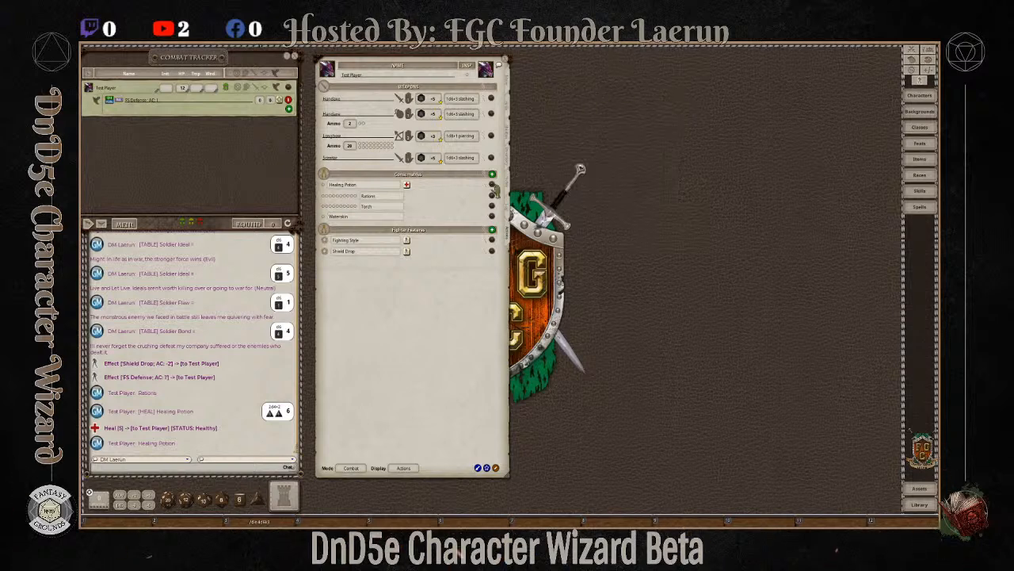
Reopen the Healing Potion record, share its link in the chat and close the record.
{"action": "left_click", "coordinate": [493, 190]}
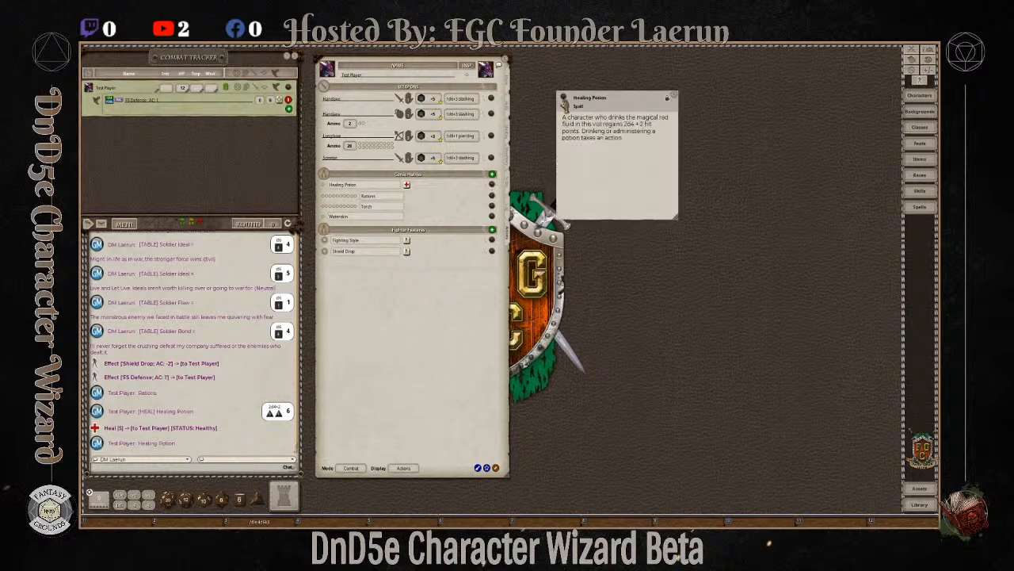
{"action": "left_click_drag", "start_coordinate": [564, 98], "coordinate": [219, 335]}
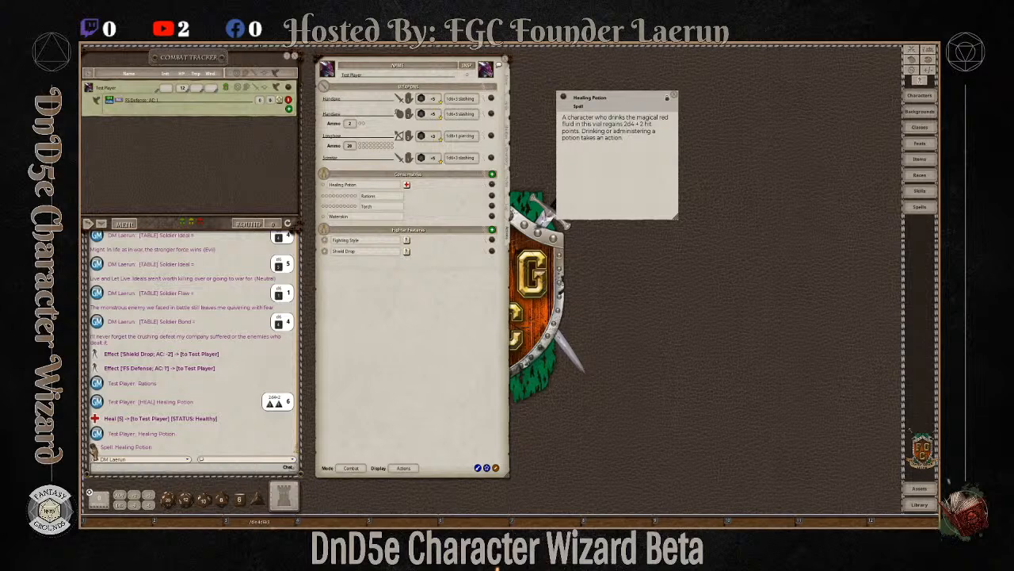
{"action": "left_click", "coordinate": [674, 97]}
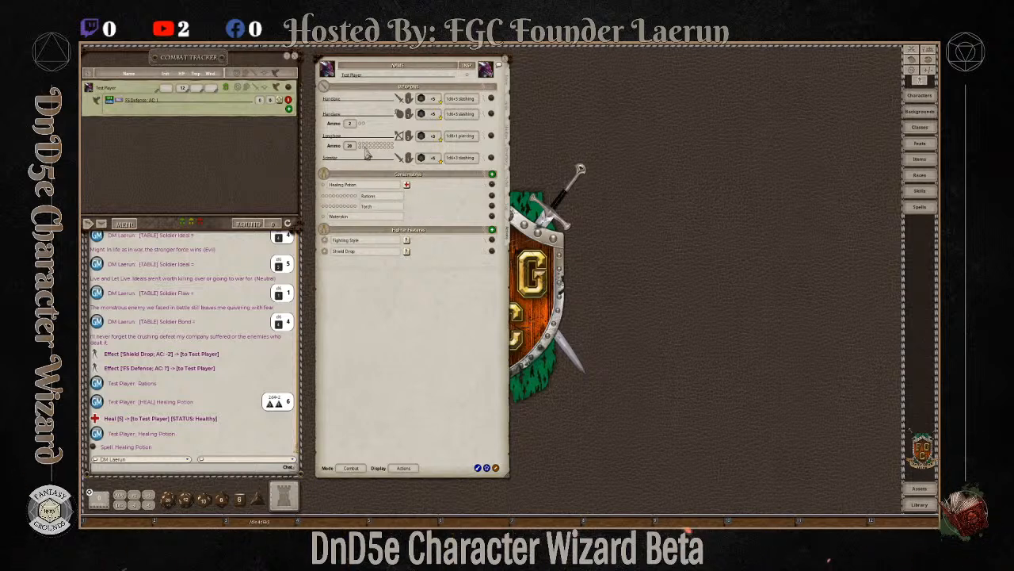
Open the Second Wind feature's record, move it clear of the sheet and add the feature to the character's powers.
{"action": "left_click", "coordinate": [510, 139]}
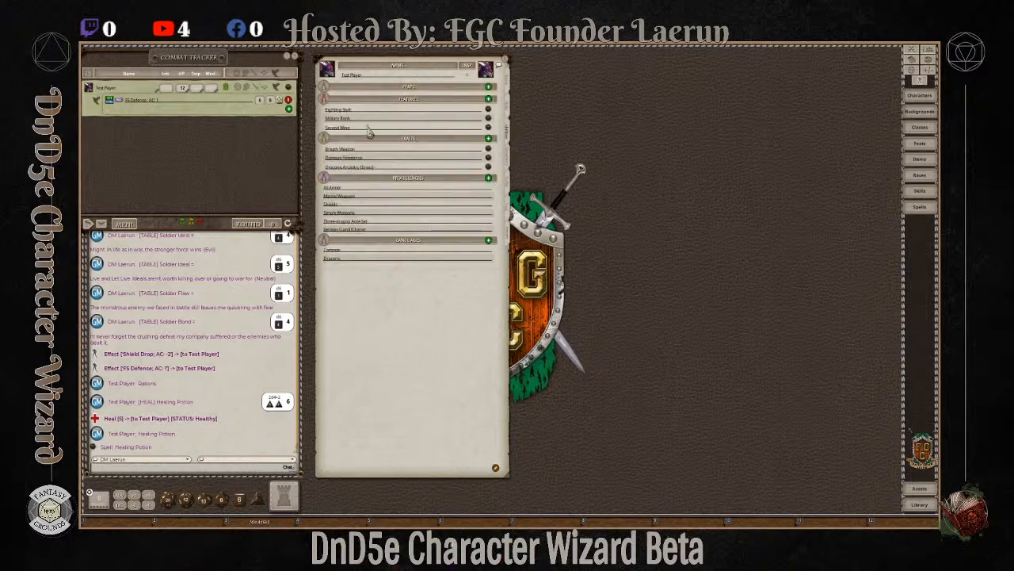
{"action": "left_click", "coordinate": [488, 127]}
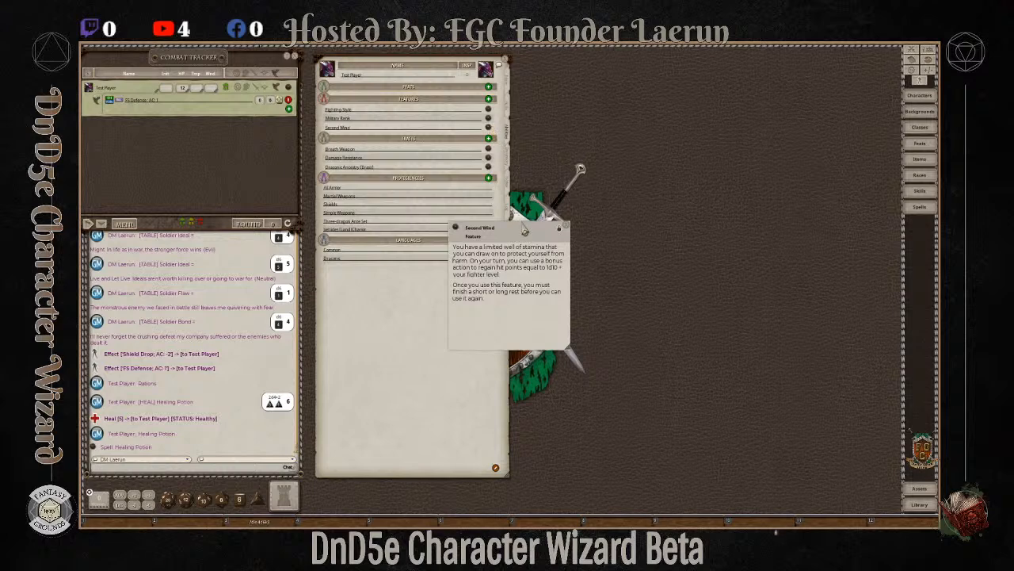
{"action": "left_click_drag", "start_coordinate": [529, 228], "coordinate": [704, 181]}
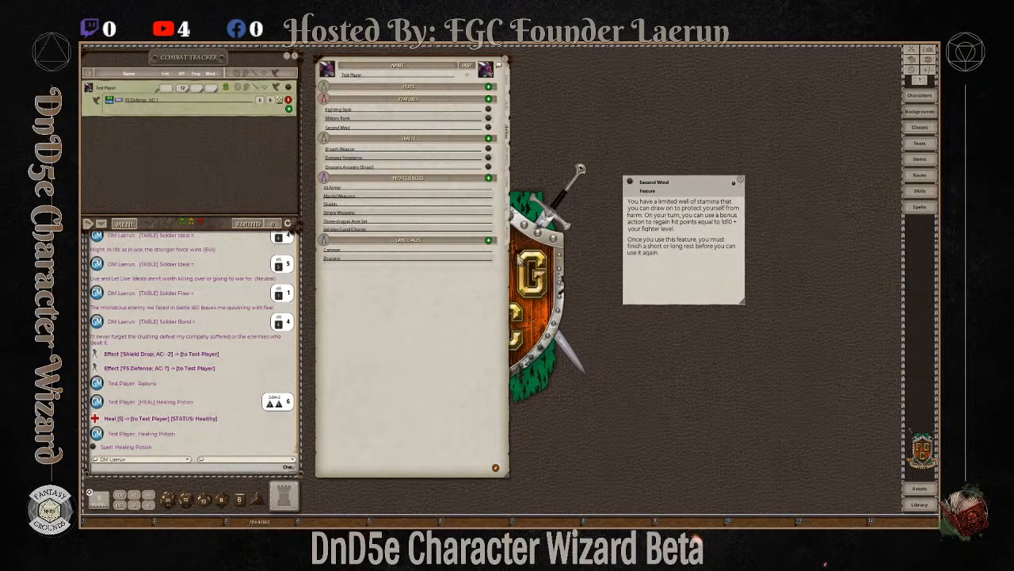
{"action": "left_click", "coordinate": [508, 238]}
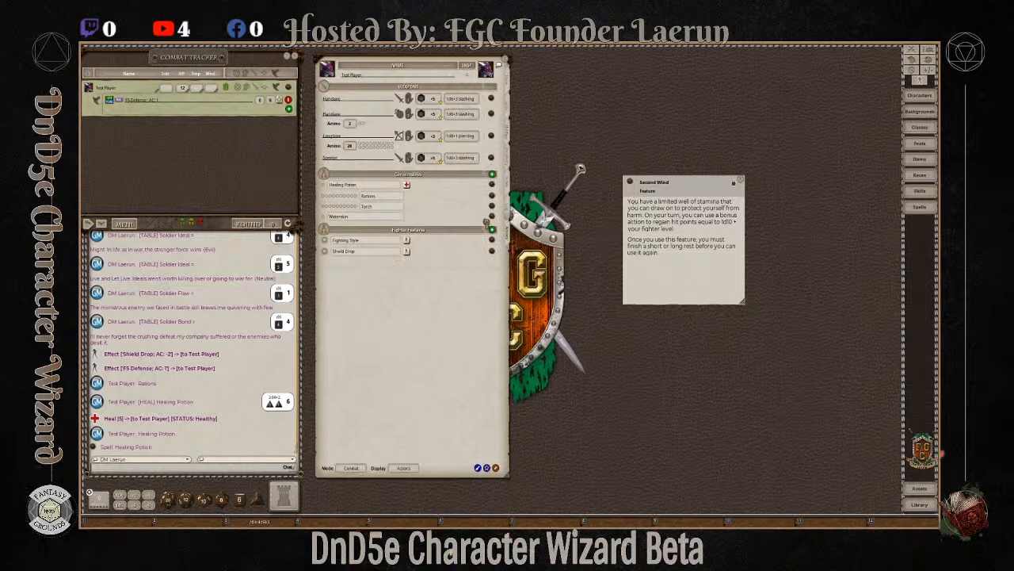
{"action": "left_click_drag", "start_coordinate": [485, 221], "coordinate": [432, 214]}
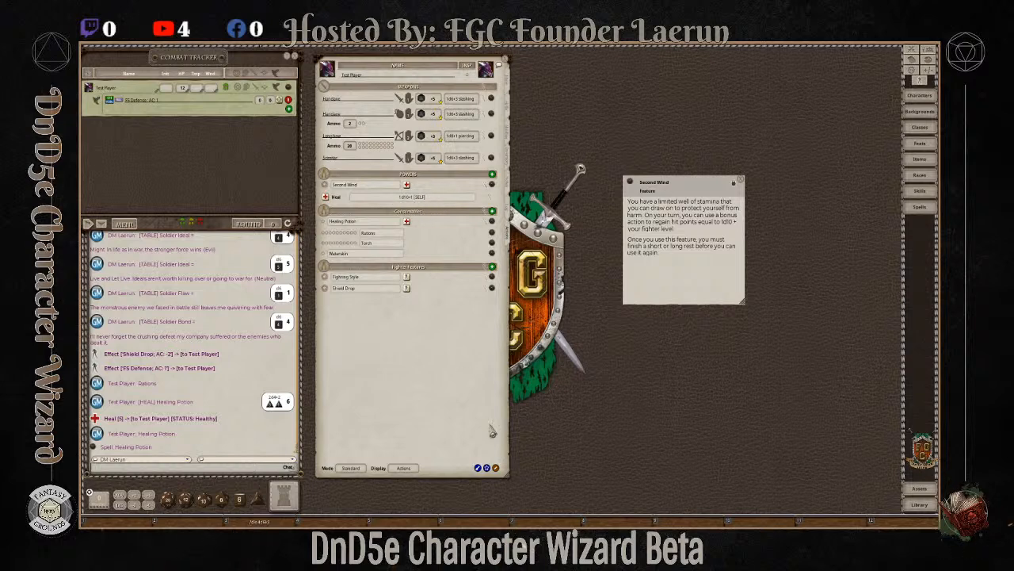
Copy the Fighter Features group name into the Second Wind power's group.
{"action": "left_click", "coordinate": [496, 468]}
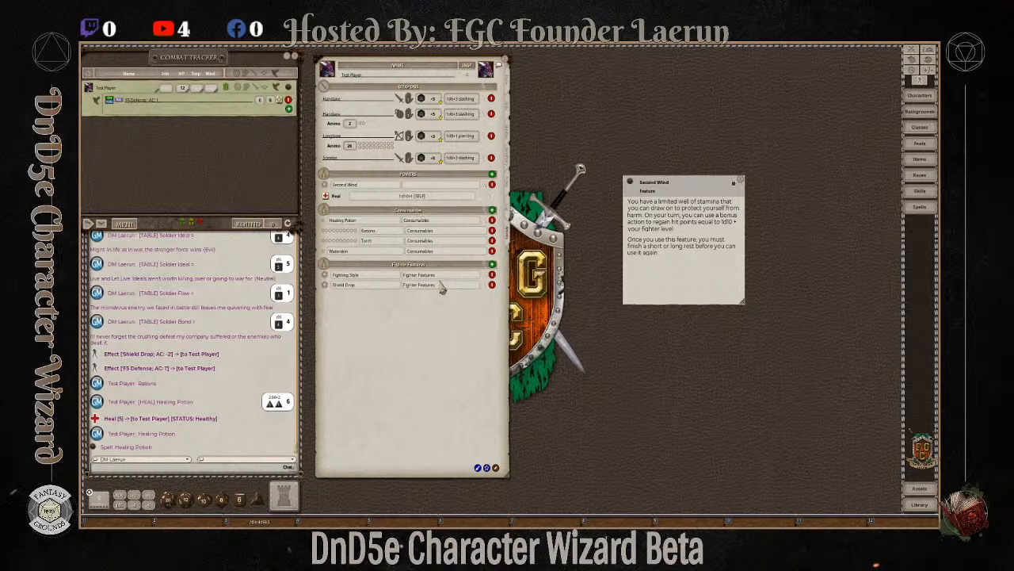
{"action": "left_click_drag", "start_coordinate": [439, 277], "coordinate": [398, 284]}
{"action": "key", "text": "ctrl+c"}
{"action": "left_click", "coordinate": [424, 185]}
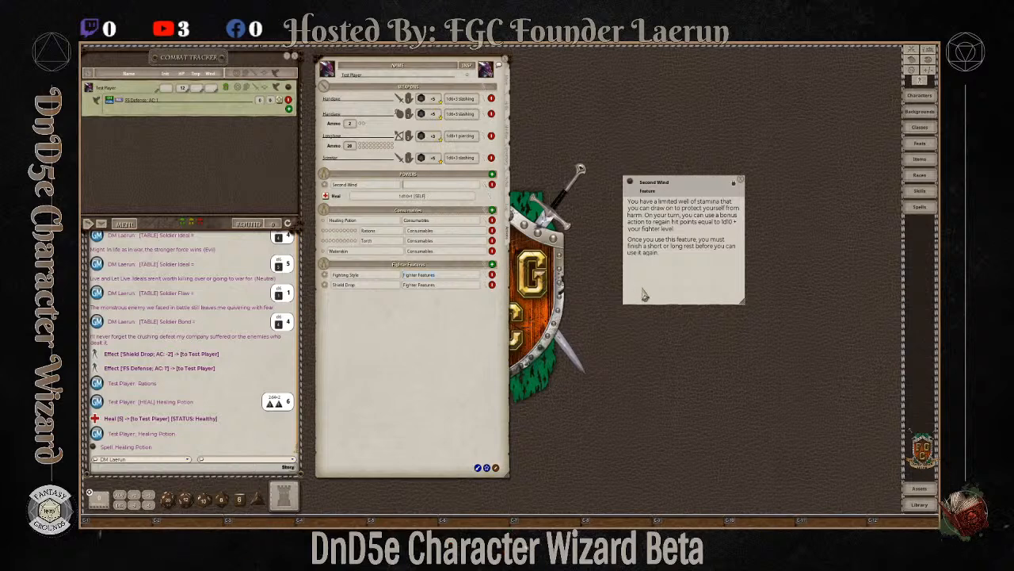
{"action": "key", "text": "ctrl+v"}
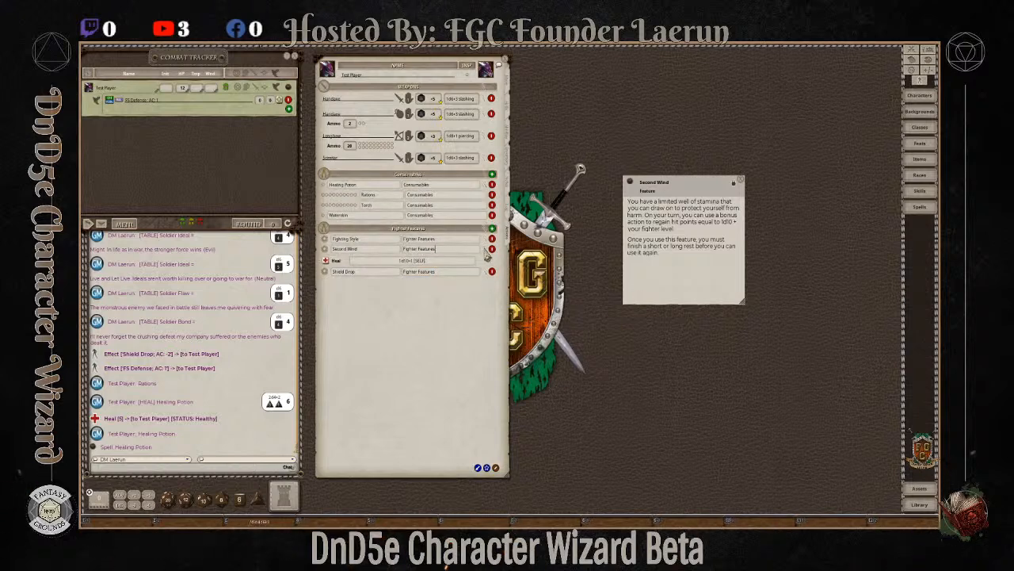
Collapse Second Wind's action details, stop editing the powers and close the Second Wind feature record.
{"action": "left_click", "coordinate": [485, 252]}
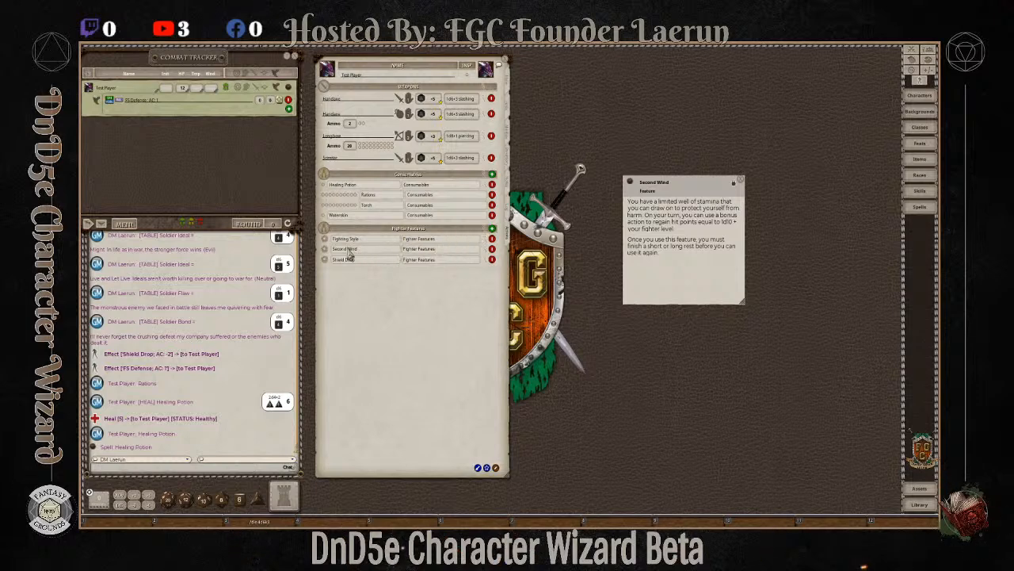
{"action": "left_click", "coordinate": [496, 468]}
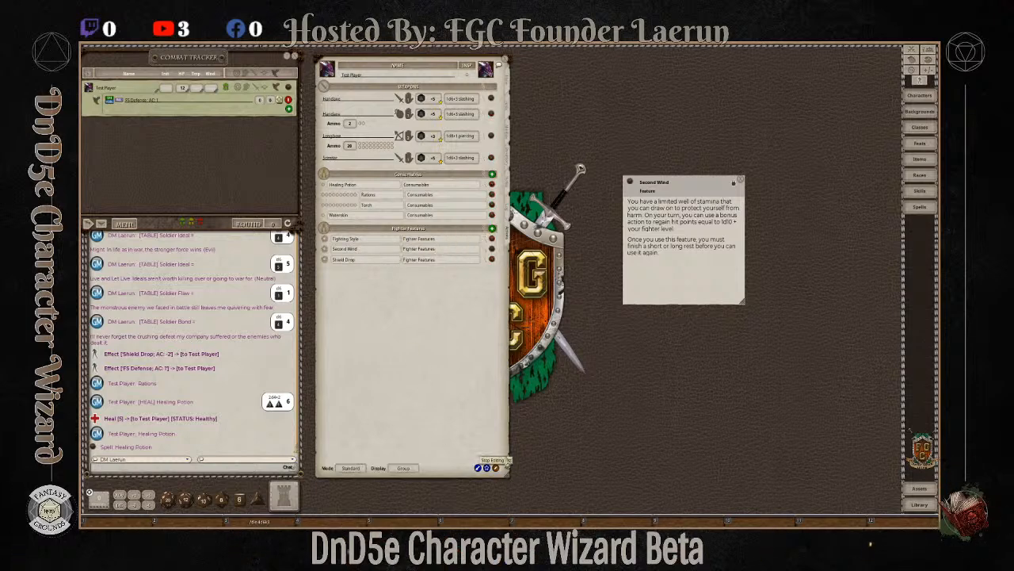
{"action": "left_click", "coordinate": [740, 184]}
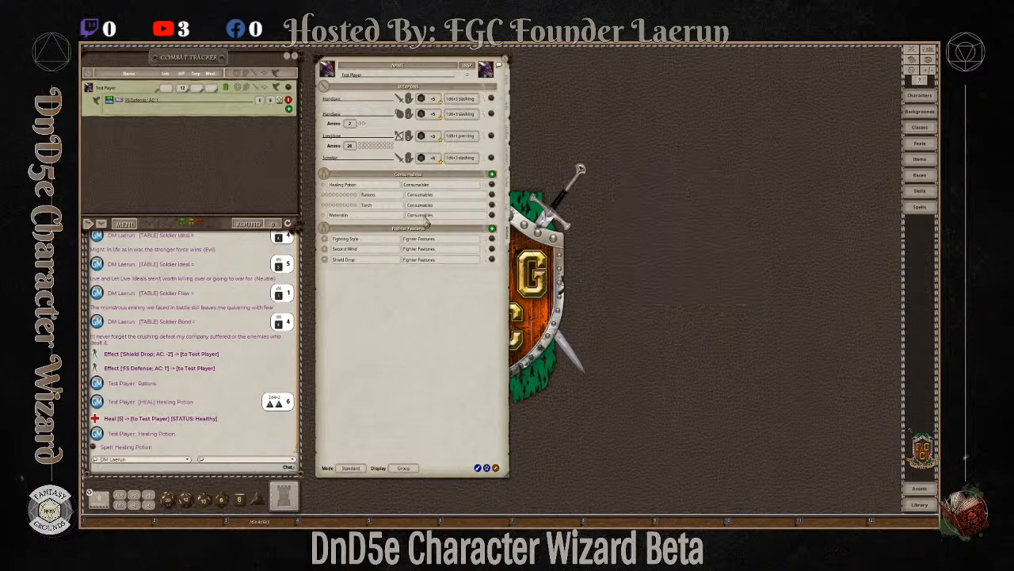
Expand Second Wind, inspect its heal action's targeting, type and dice settings, and collapse the power again.
{"action": "left_click", "coordinate": [486, 246]}
{"action": "left_click", "coordinate": [486, 245]}
{"action": "left_click", "coordinate": [488, 249]}
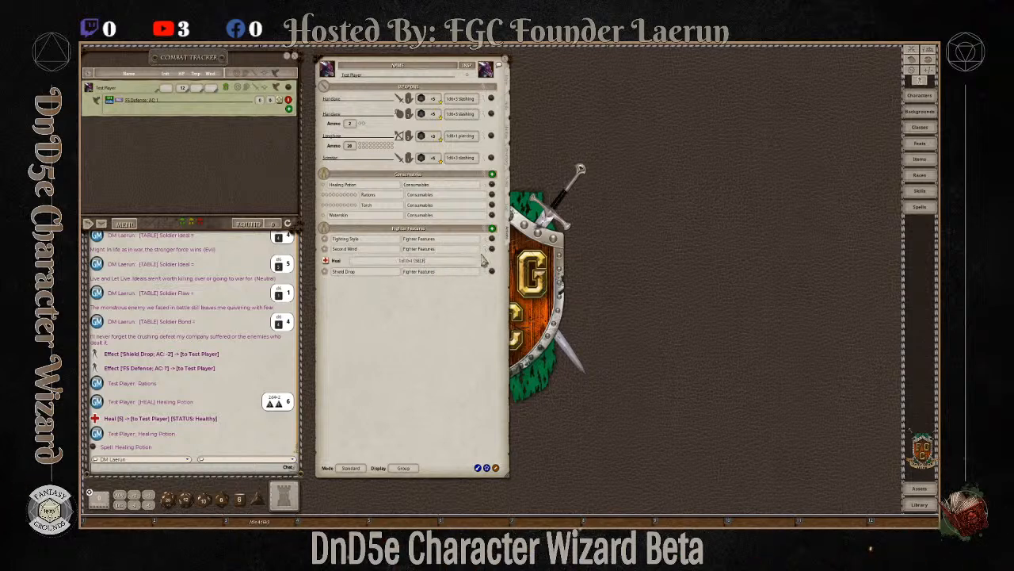
{"action": "left_click", "coordinate": [491, 266]}
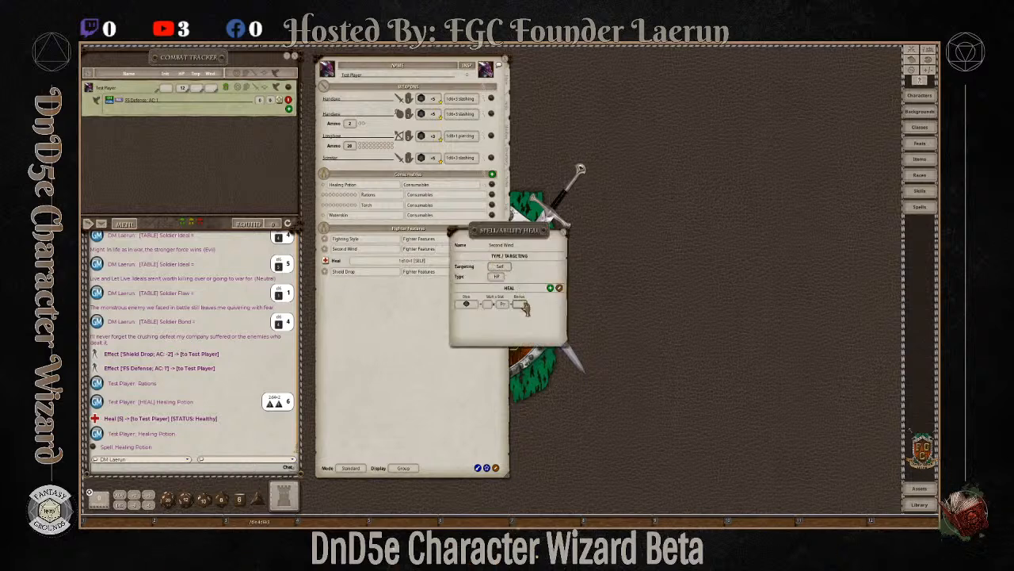
{"action": "left_click", "coordinate": [564, 233]}
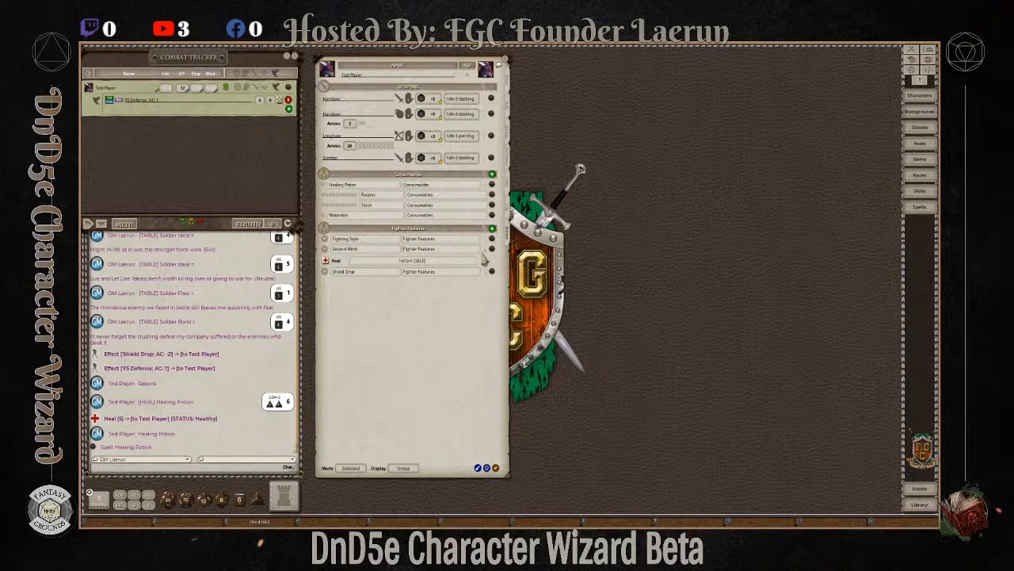
{"action": "left_click", "coordinate": [486, 250]}
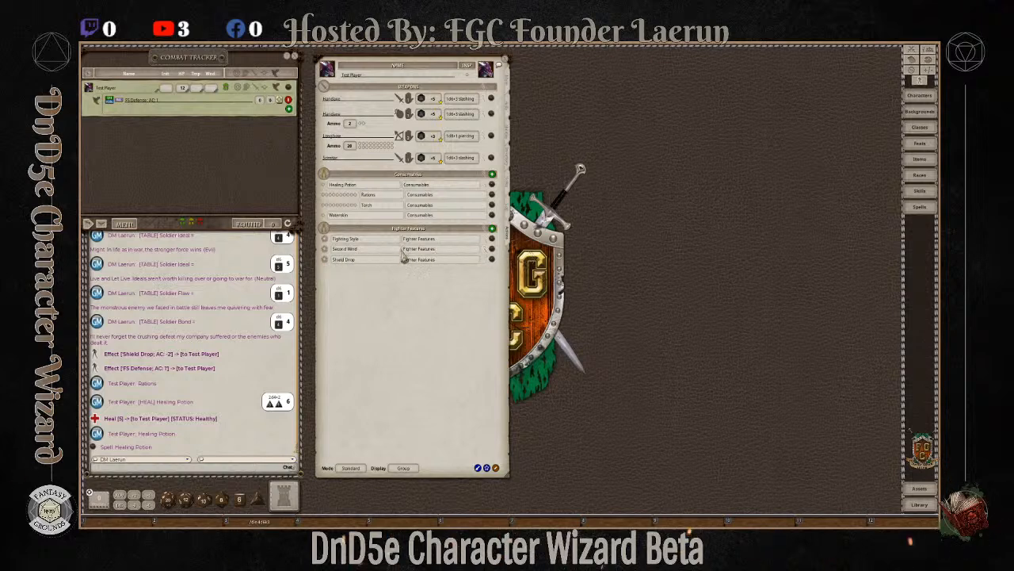
Open the Second Wind power's record, move it beside the sheet to read its description and close it.
{"action": "left_click", "coordinate": [492, 249]}
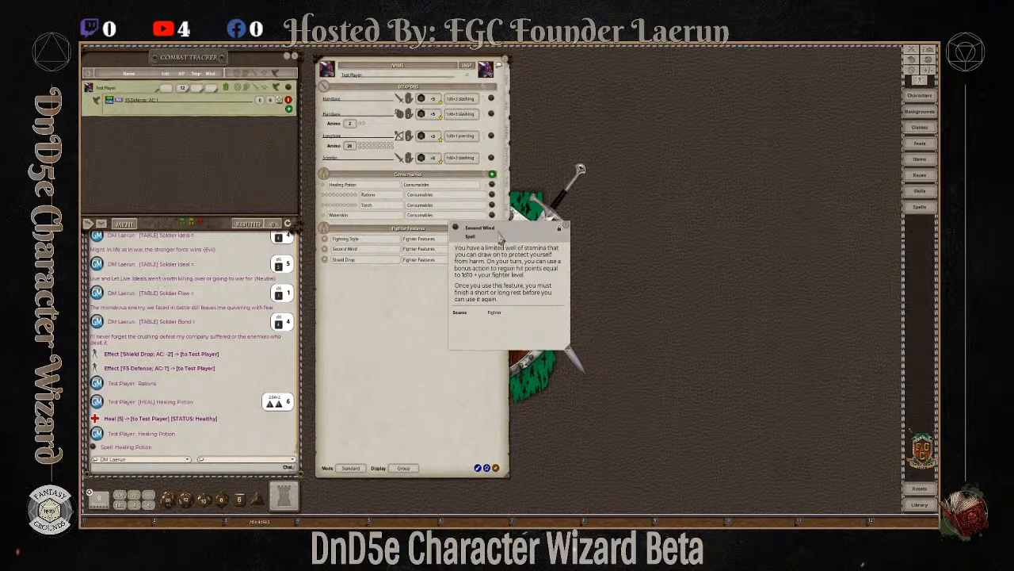
{"action": "left_click_drag", "start_coordinate": [501, 234], "coordinate": [560, 227]}
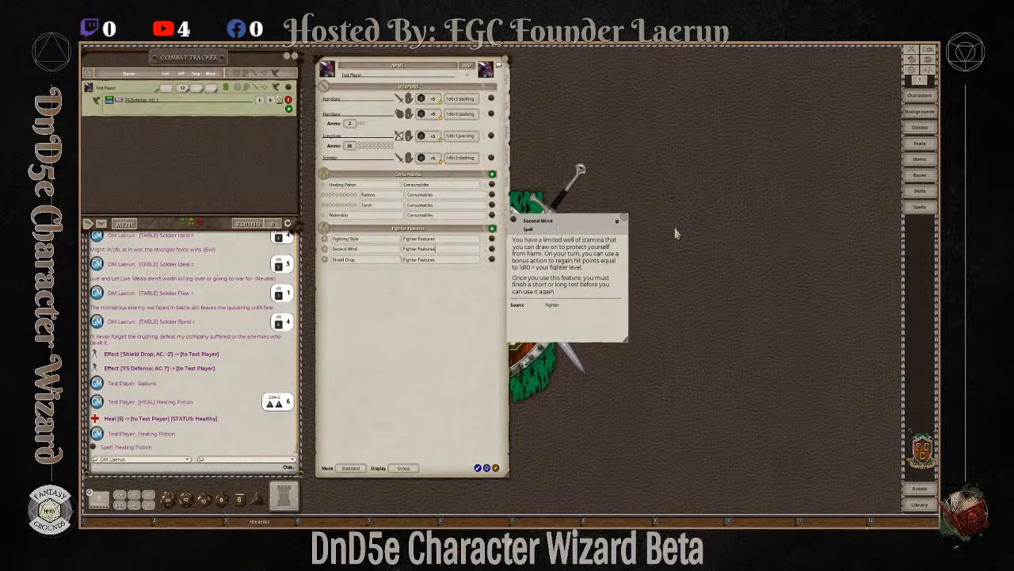
{"action": "left_click", "coordinate": [624, 221]}
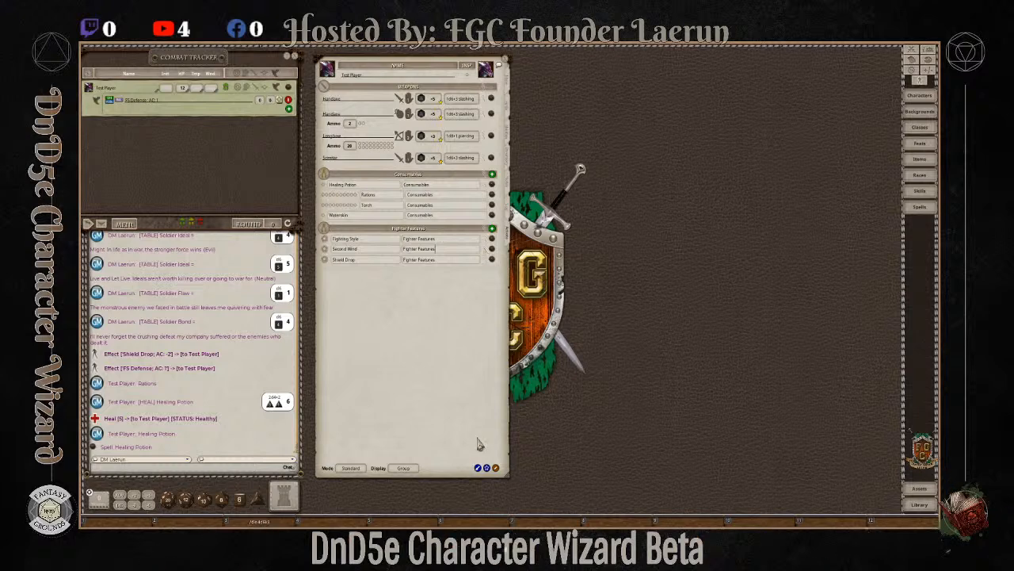
Show the powers in Combat mode with the Actions display and roll Second Wind's heal.
{"action": "left_click", "coordinate": [350, 468]}
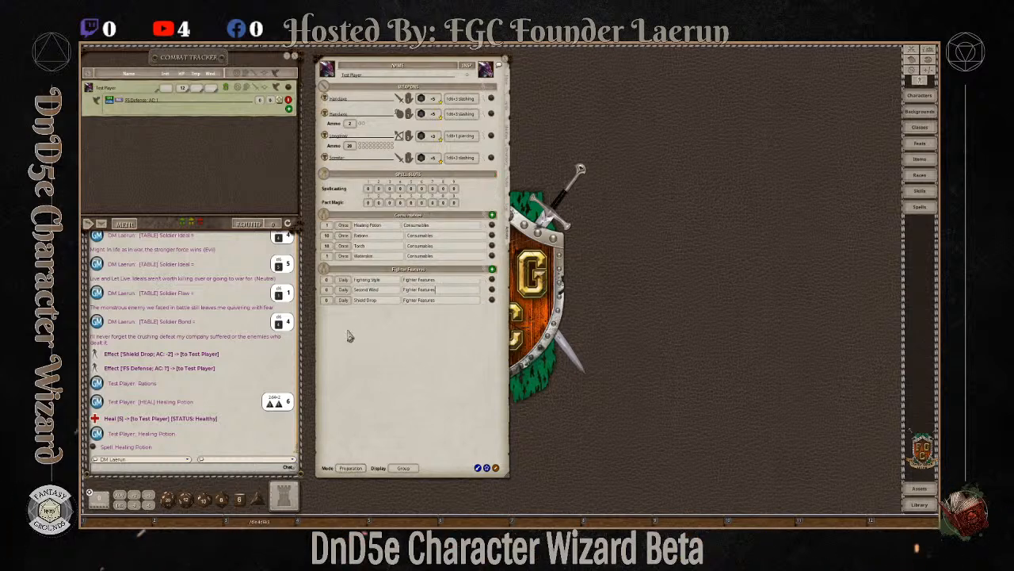
{"action": "left_click", "coordinate": [344, 290]}
{"action": "left_click", "coordinate": [351, 467]}
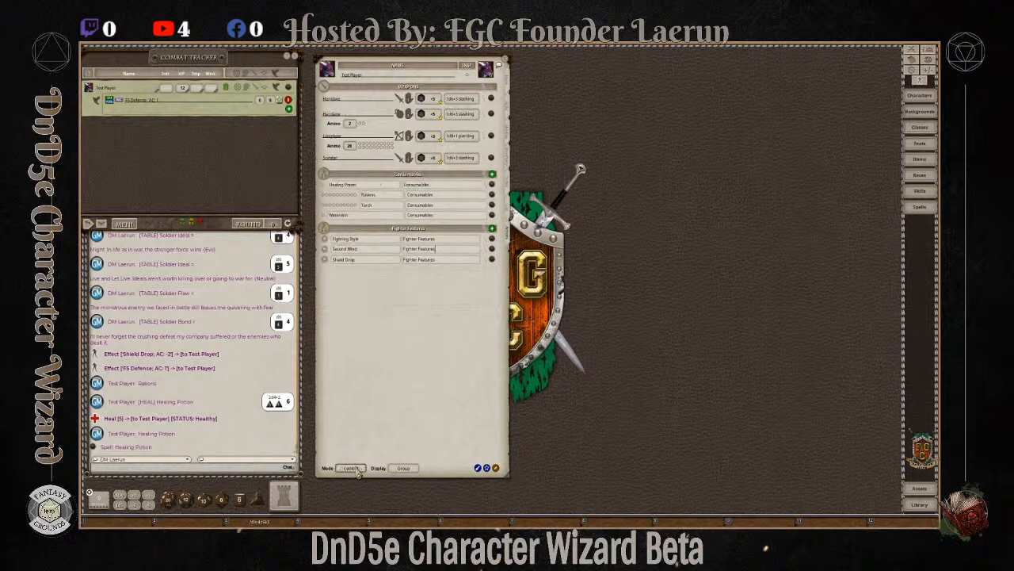
{"action": "left_click", "coordinate": [403, 468]}
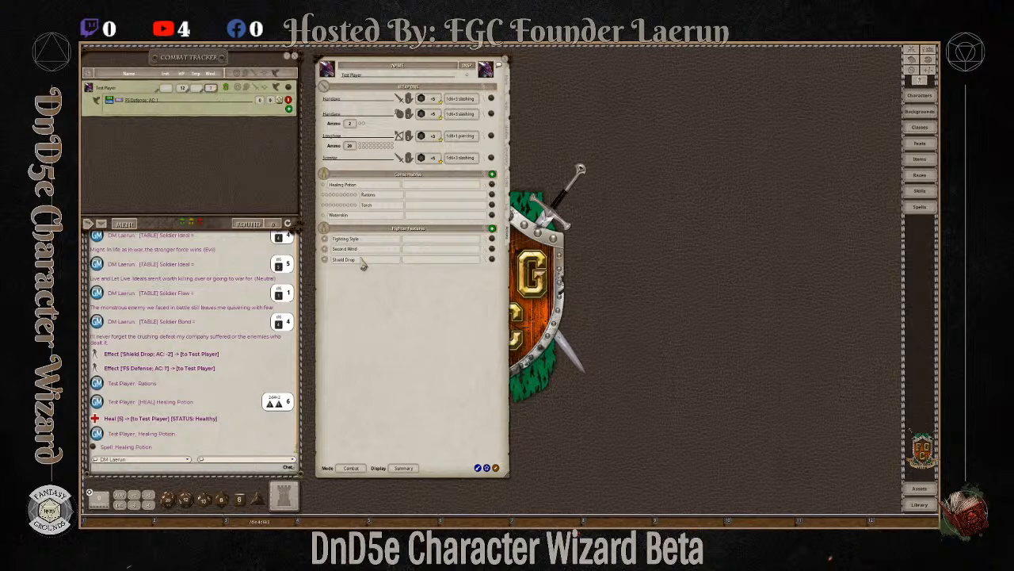
{"action": "left_click", "coordinate": [404, 468]}
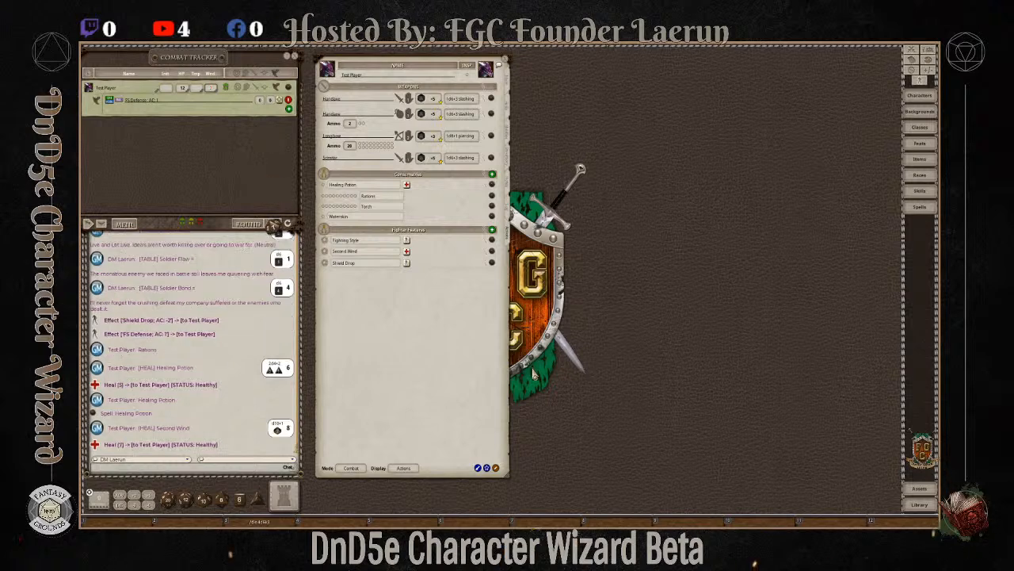
Limit Second Wind to 1 use per Rest in Preparation mode, then return to Combat mode with the Group display.
{"action": "left_click", "coordinate": [362, 471]}
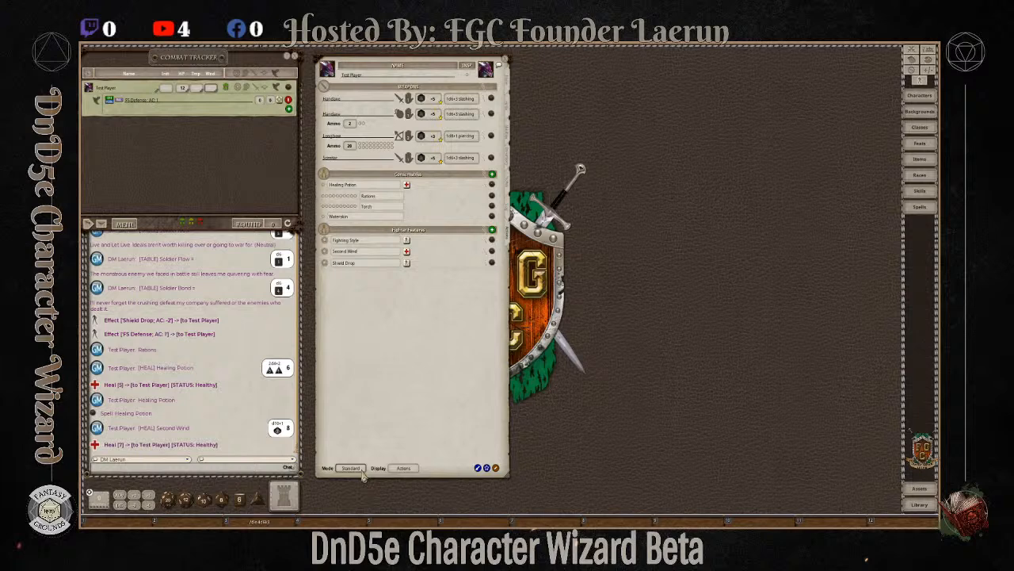
{"action": "left_click", "coordinate": [402, 469]}
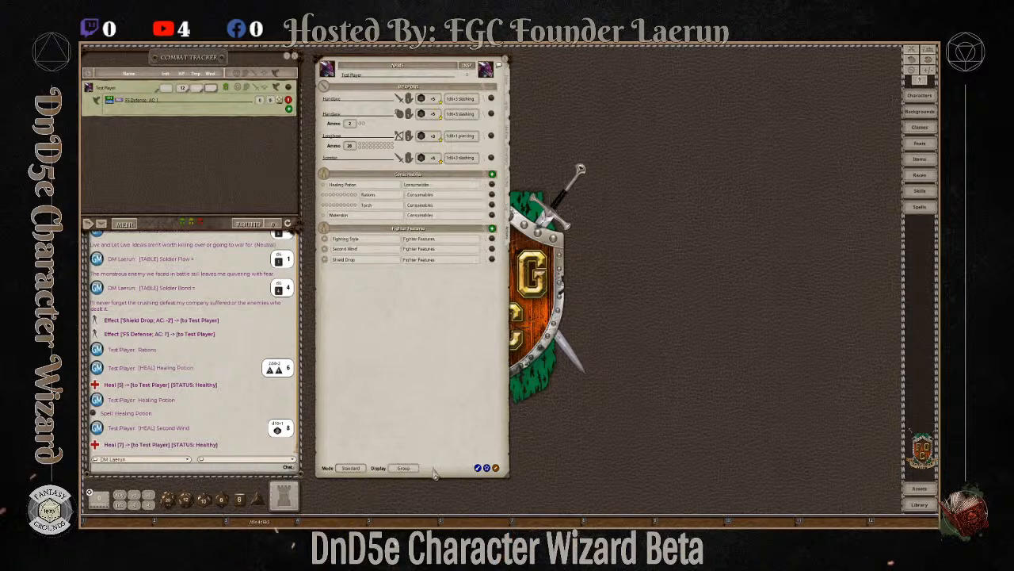
{"action": "left_click", "coordinate": [353, 469]}
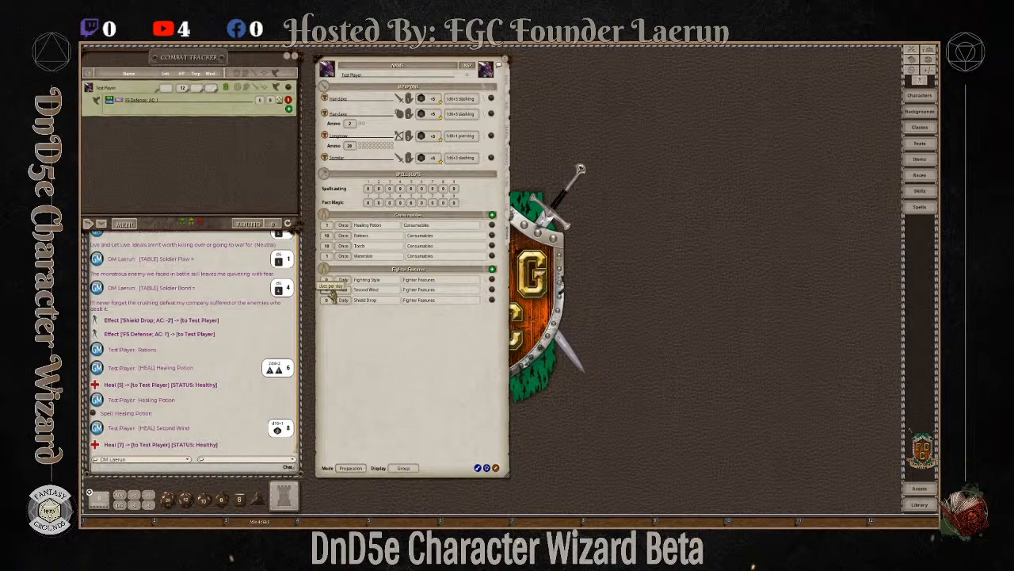
{"action": "left_click", "coordinate": [339, 290]}
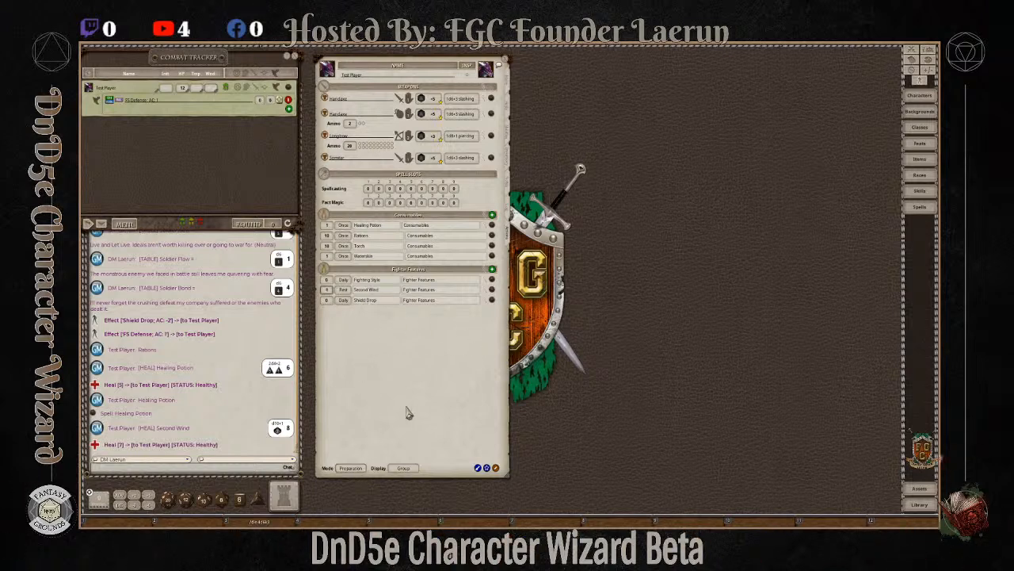
{"action": "left_click", "coordinate": [351, 467]}
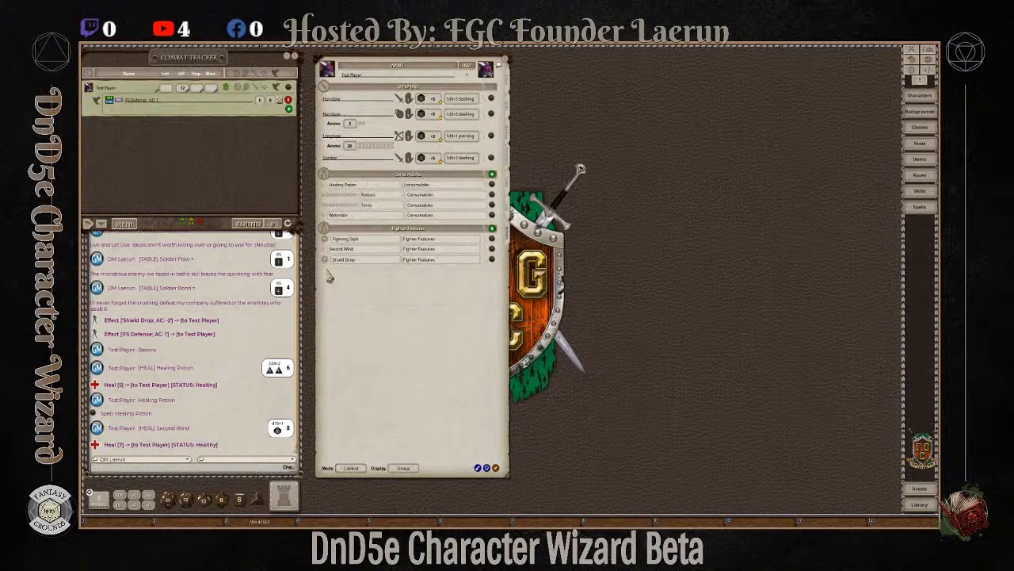
Spend Second Wind's use, restore it with a party short rest and show the powers in the Actions display.
{"action": "left_click", "coordinate": [323, 249]}
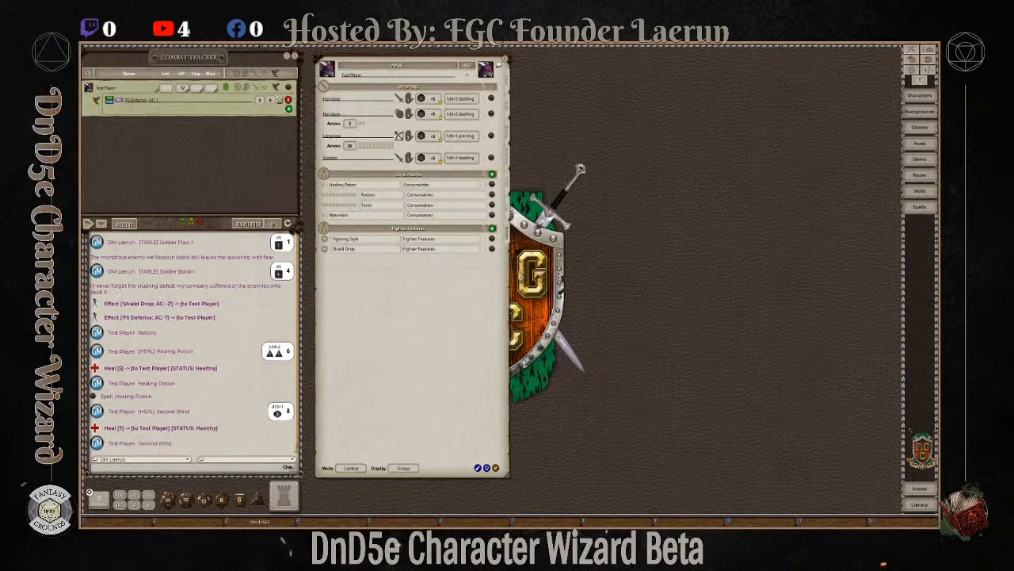
{"action": "left_click", "coordinate": [396, 470]}
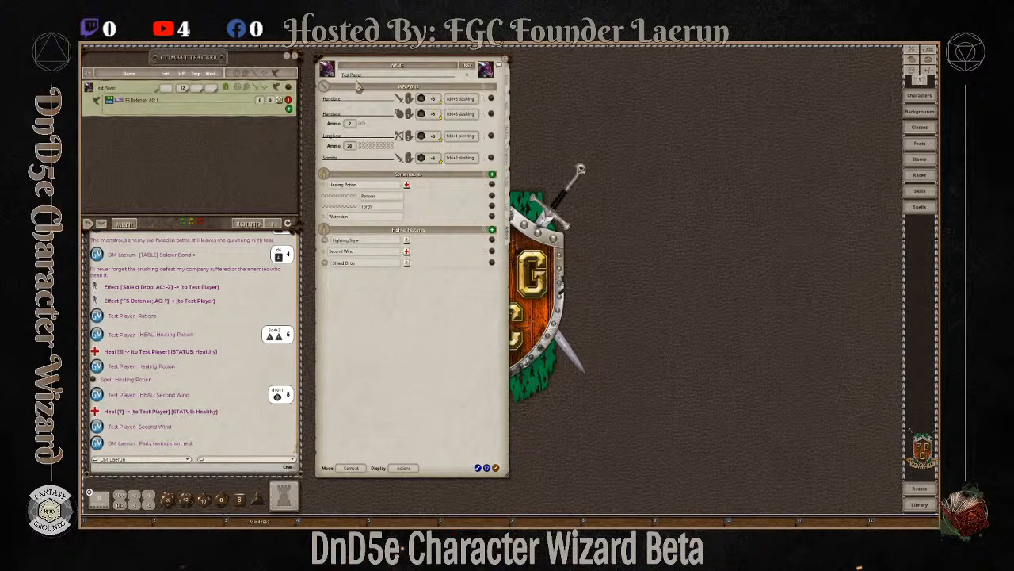
Shift the character sheet slightly closer to the chat and clear the chat history.
{"action": "left_click_drag", "start_coordinate": [370, 58], "coordinate": [362, 56]}
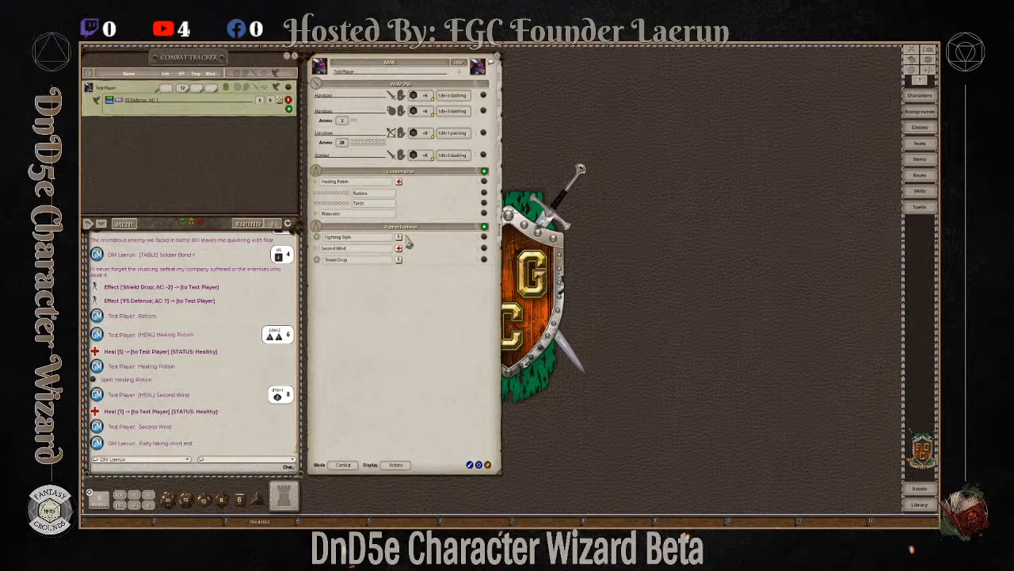
{"action": "right_click", "coordinate": [235, 315]}
{"action": "left_click", "coordinate": [208, 315]}
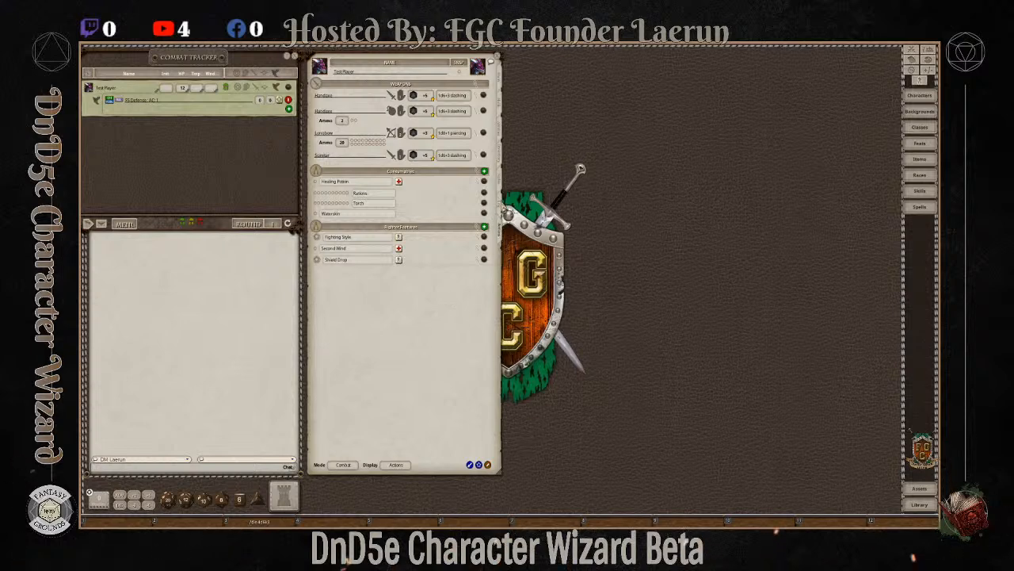
Review the character sheet's inventory, skills, main statistics and abilities pages.
{"action": "left_click", "coordinate": [501, 207]}
{"action": "left_click", "coordinate": [501, 193]}
{"action": "left_click", "coordinate": [499, 164]}
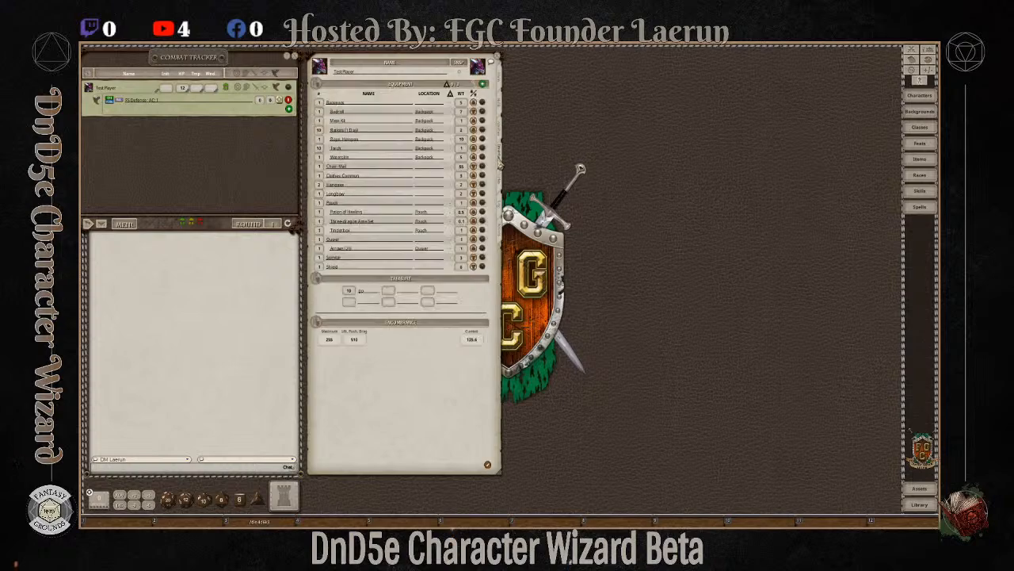
{"action": "left_click", "coordinate": [501, 136]}
{"action": "left_click", "coordinate": [500, 108]}
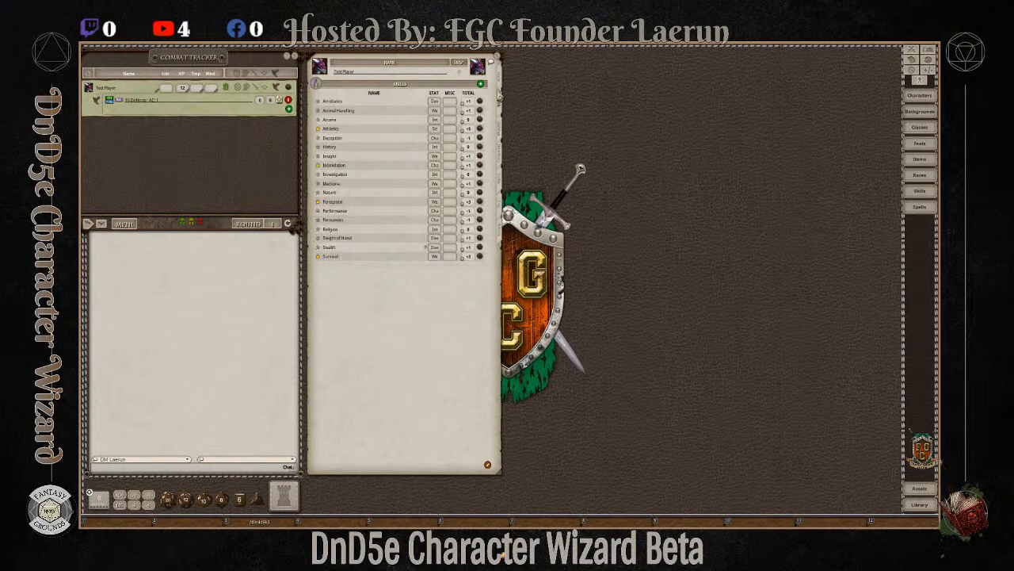
{"action": "left_click", "coordinate": [501, 83]}
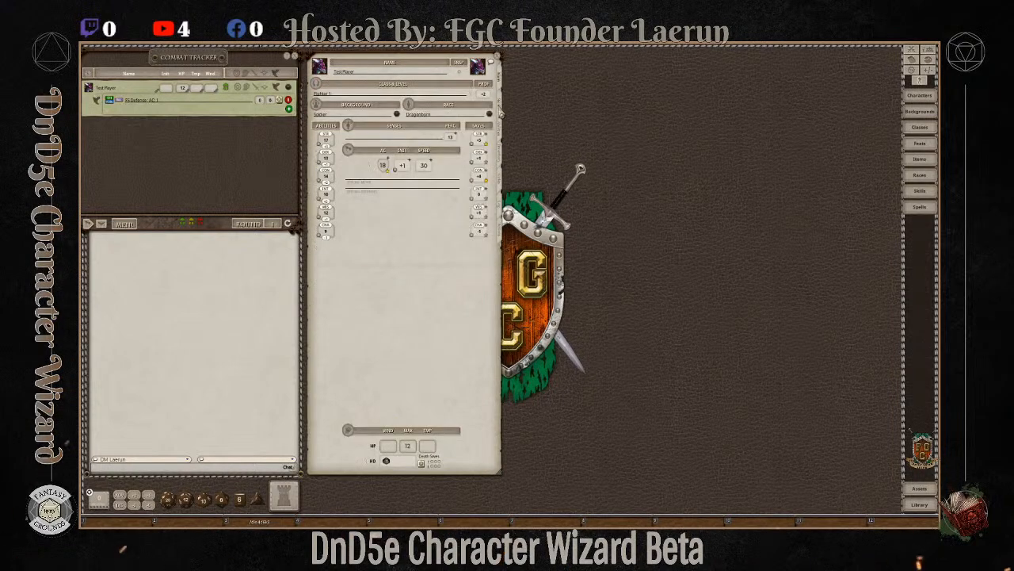
{"action": "left_click", "coordinate": [501, 111]}
{"action": "left_click", "coordinate": [501, 133]}
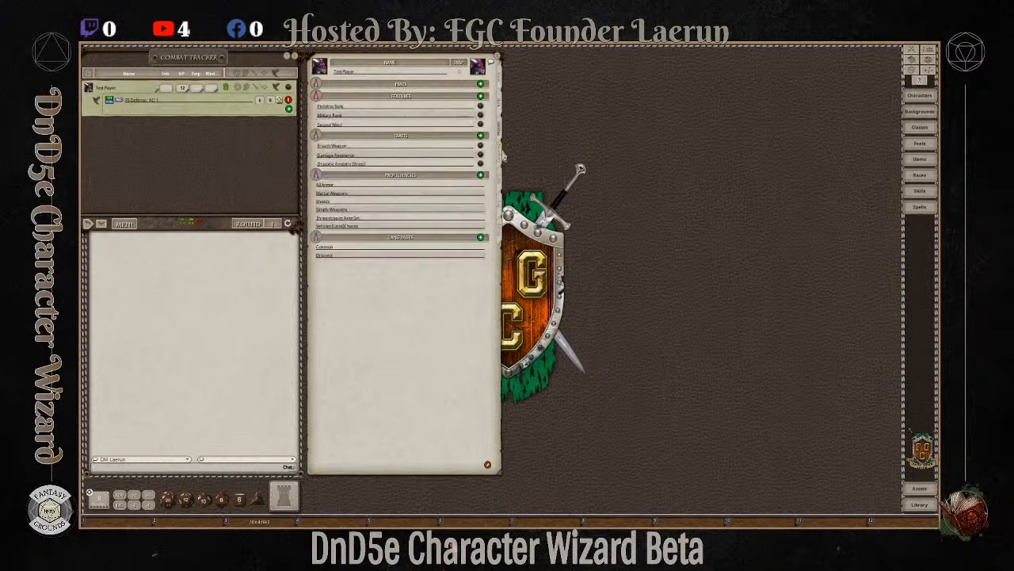
Review the character sheet's remaining pages, including notes, actions and skills, ending on the main statistics page.
{"action": "left_click", "coordinate": [501, 155]}
{"action": "left_click", "coordinate": [501, 178]}
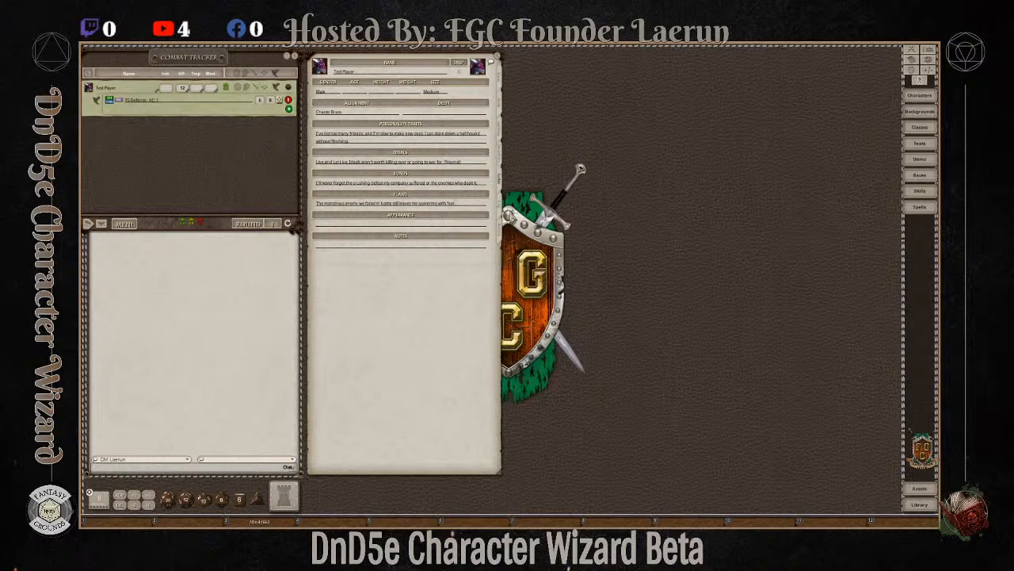
{"action": "left_click", "coordinate": [501, 205]}
{"action": "left_click", "coordinate": [500, 231]}
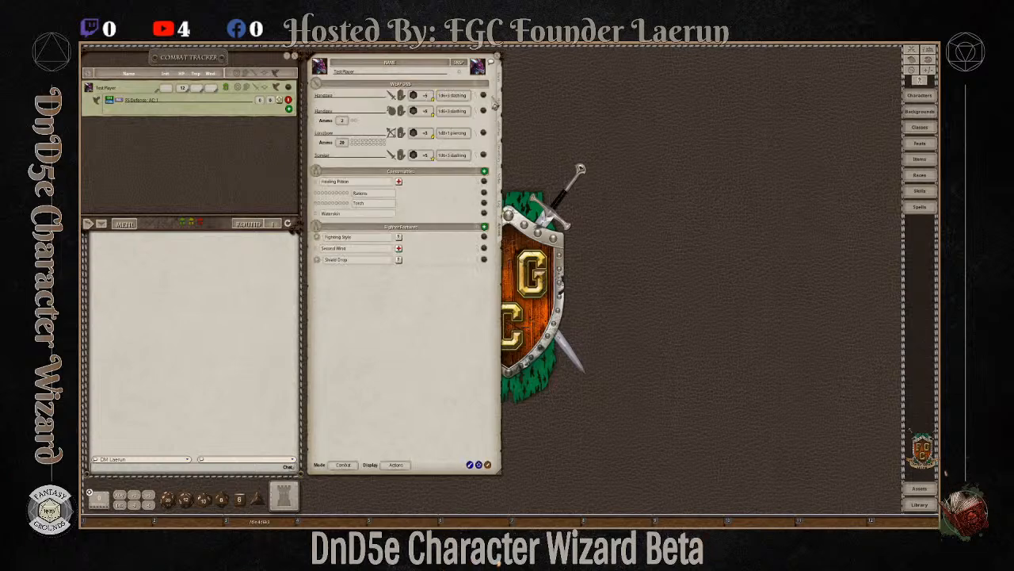
{"action": "left_click", "coordinate": [501, 83]}
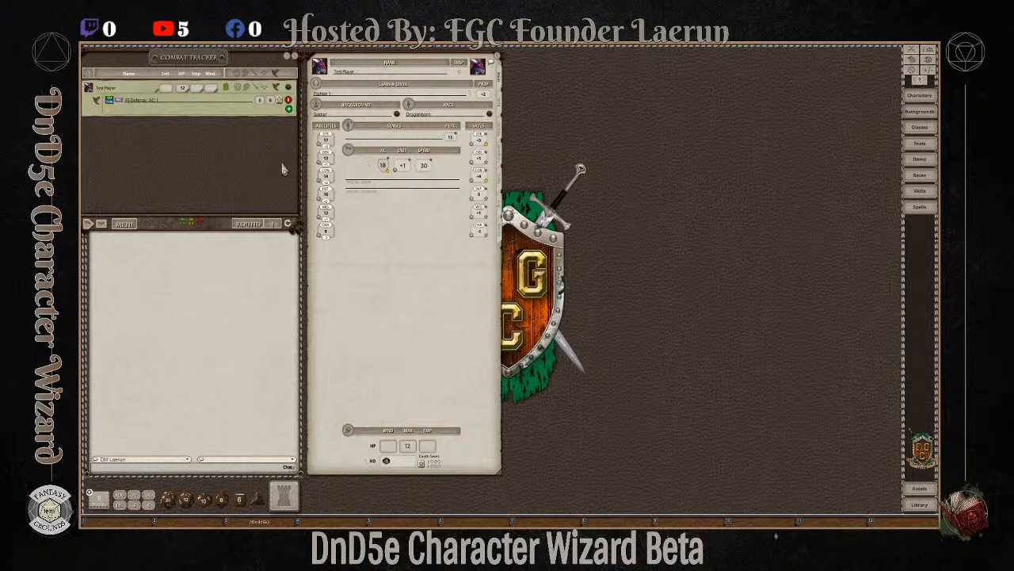
{"action": "left_click", "coordinate": [499, 111]}
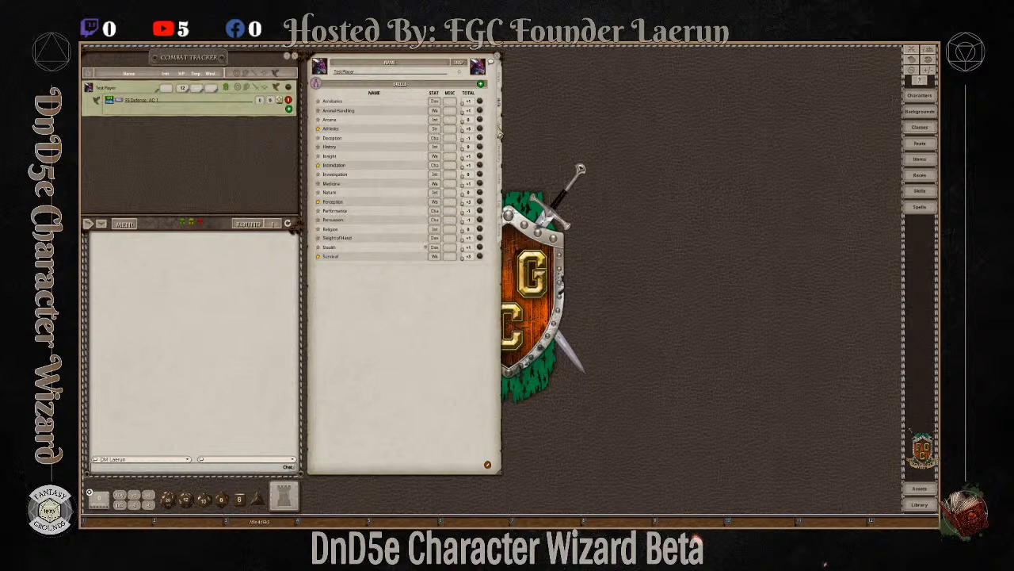
{"action": "left_click", "coordinate": [501, 87]}
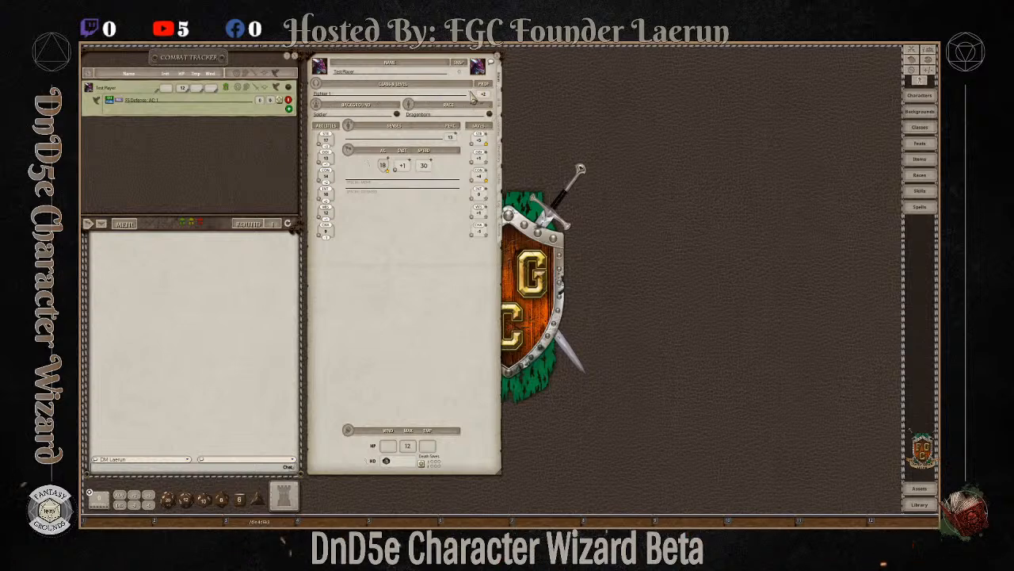
Level the fighter up to level 2 through the class and level window's character wizard and save the character.
{"action": "left_click", "coordinate": [472, 96]}
{"action": "left_click_drag", "start_coordinate": [513, 237], "coordinate": [606, 75]}
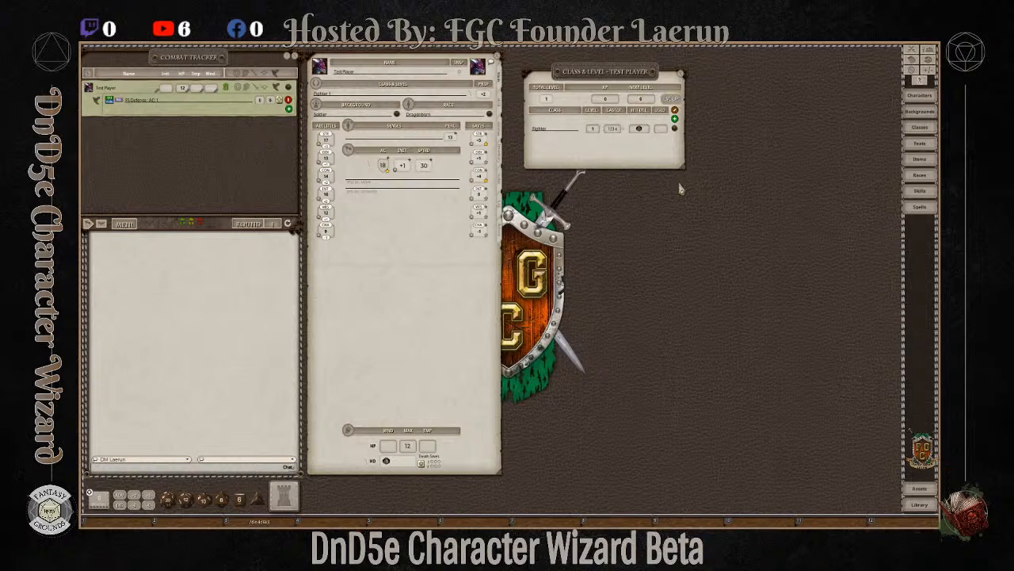
{"action": "left_click", "coordinate": [673, 109]}
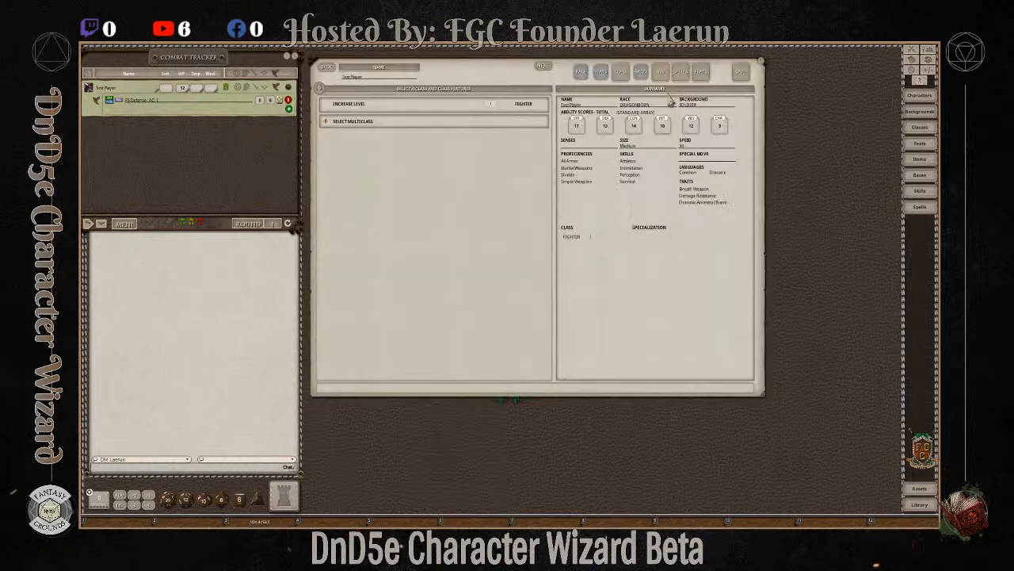
{"action": "left_click", "coordinate": [491, 105]}
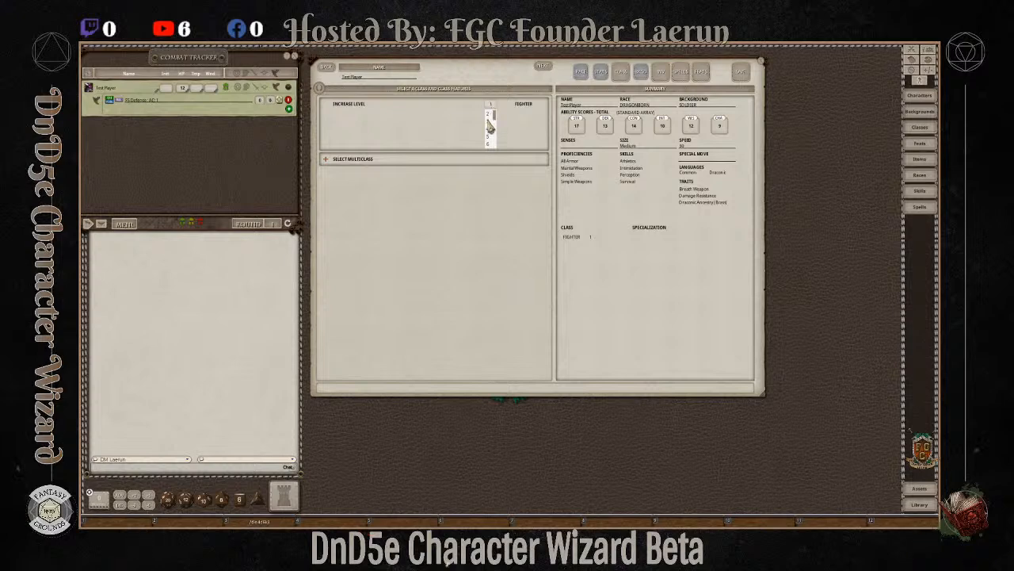
{"action": "left_click", "coordinate": [490, 117]}
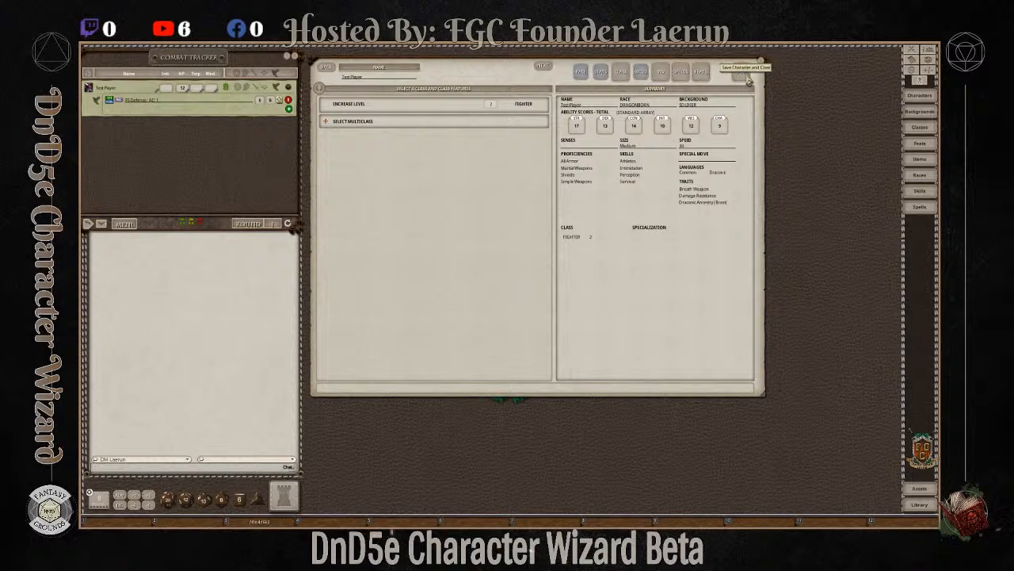
{"action": "left_click", "coordinate": [747, 81]}
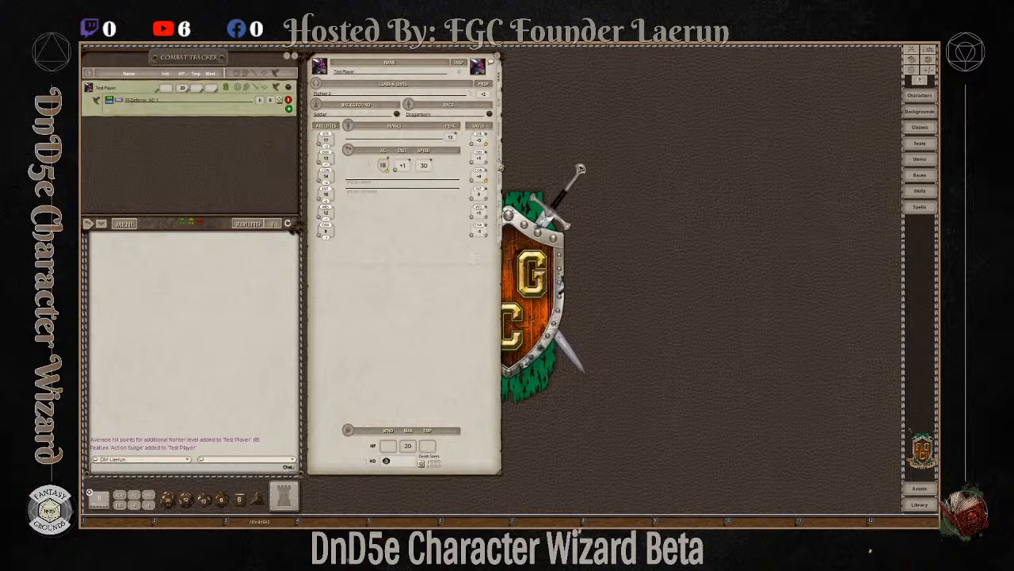
Open the Action Surge feature from the abilities page and add it to the powers on the actions page.
{"action": "left_click", "coordinate": [499, 138]}
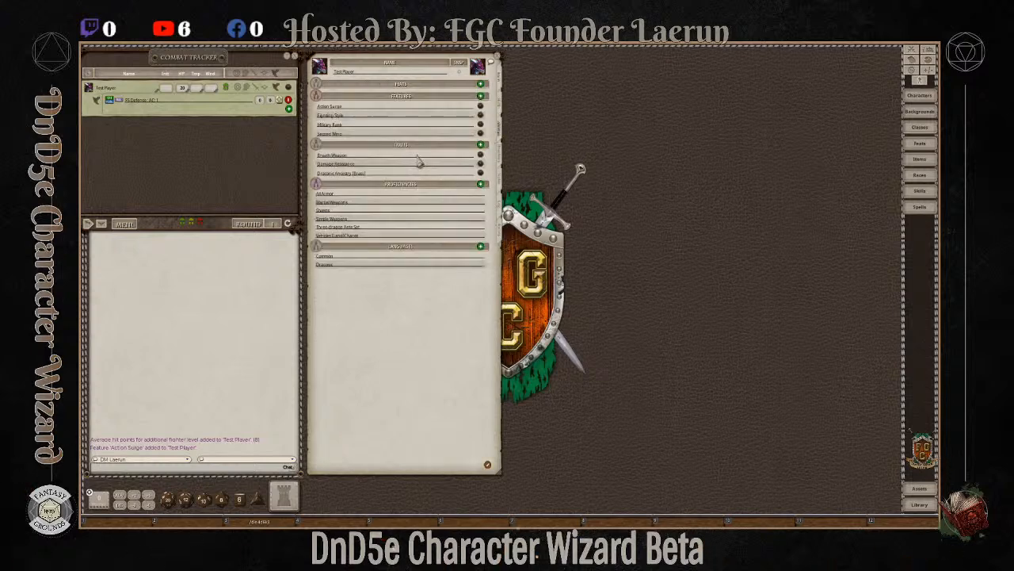
{"action": "left_click", "coordinate": [480, 106]}
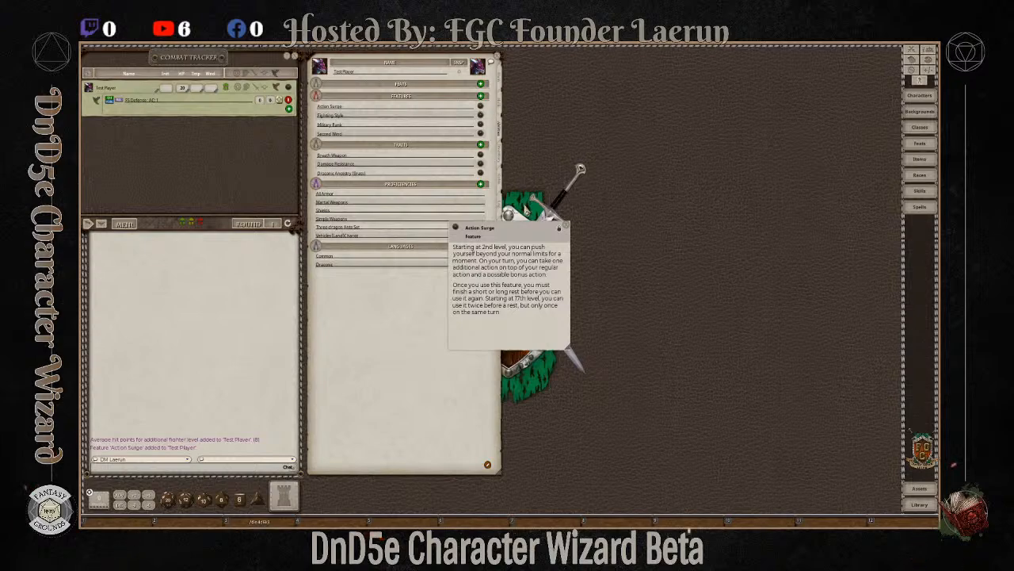
{"action": "left_click_drag", "start_coordinate": [523, 229], "coordinate": [632, 168]}
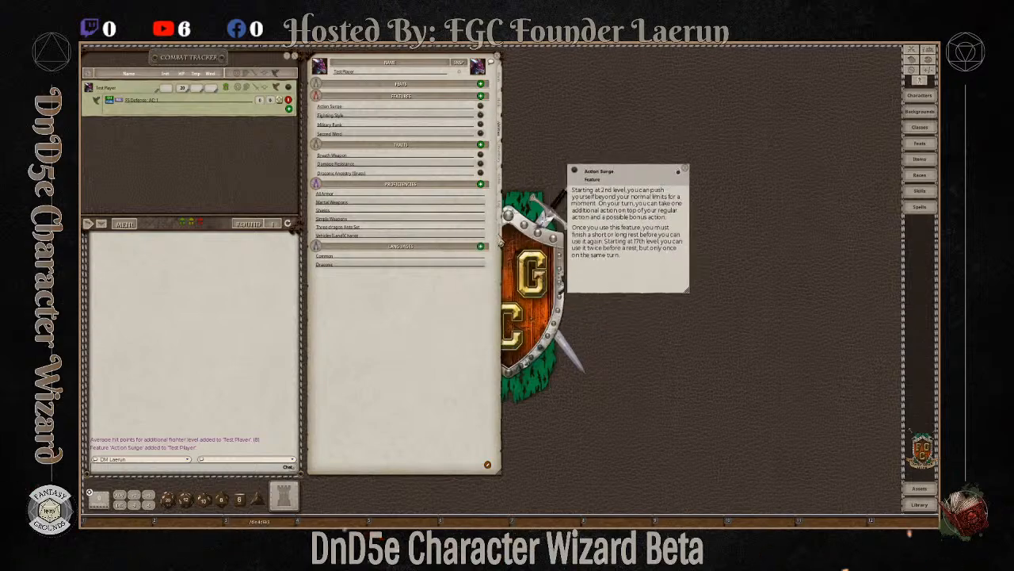
{"action": "left_click", "coordinate": [499, 238]}
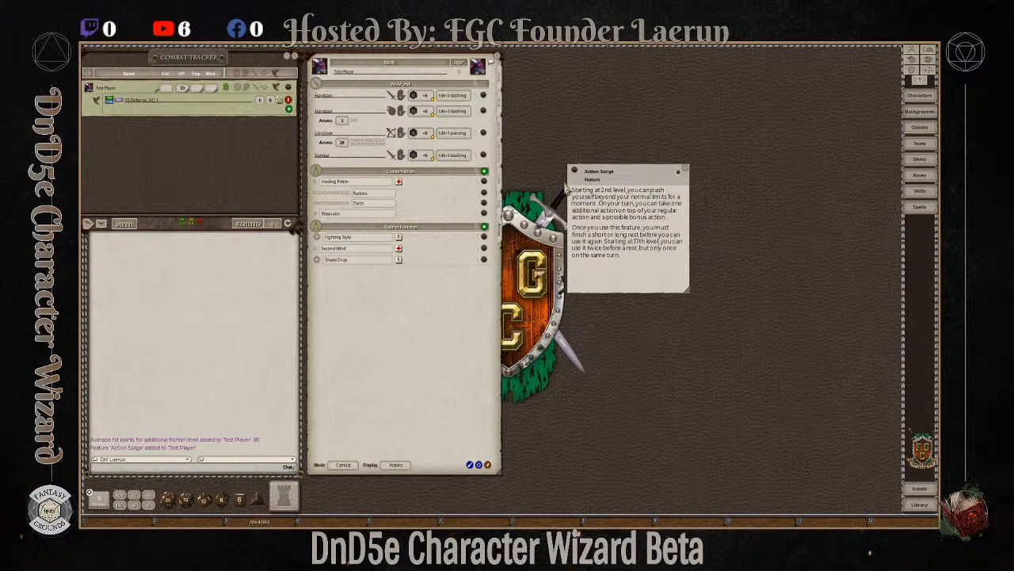
{"action": "left_click_drag", "start_coordinate": [575, 170], "coordinate": [450, 205]}
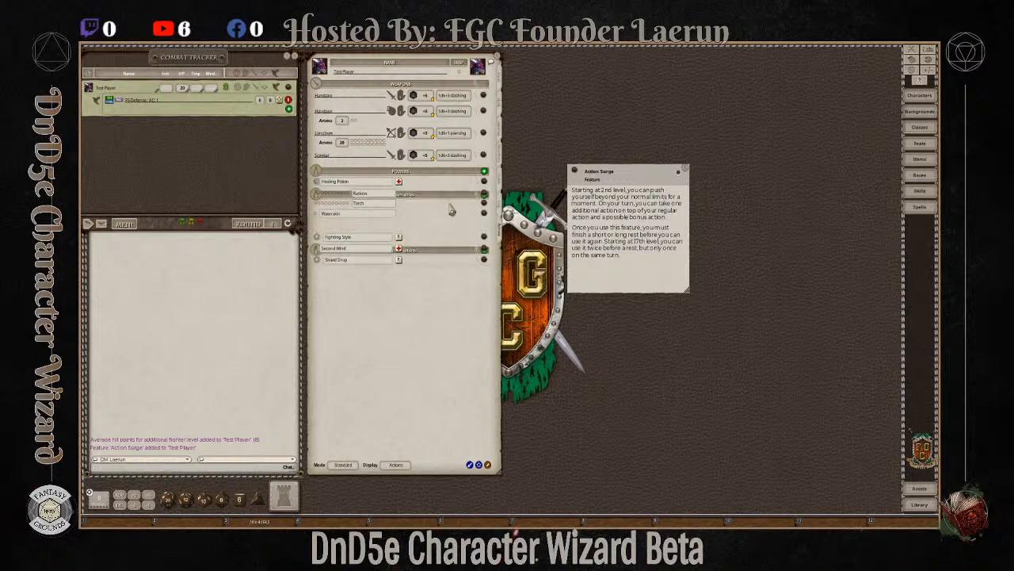
Assign Action Surge to the Fighter Features group, rename it Action Surge (B) and finish editing the list.
{"action": "left_click", "coordinate": [489, 465]}
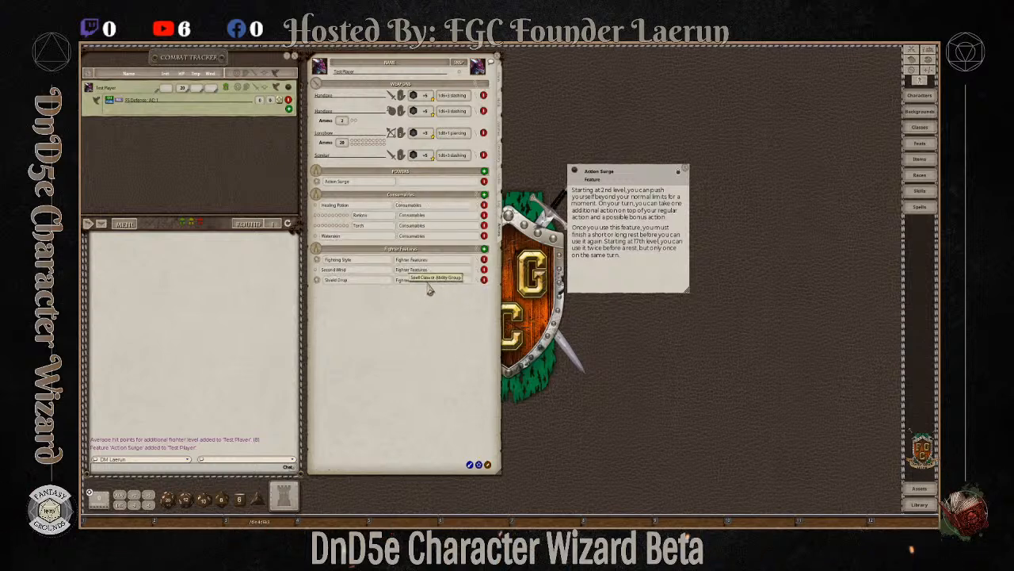
{"action": "left_click_drag", "start_coordinate": [397, 284], "coordinate": [382, 284]}
{"action": "key", "text": "ctrl+c"}
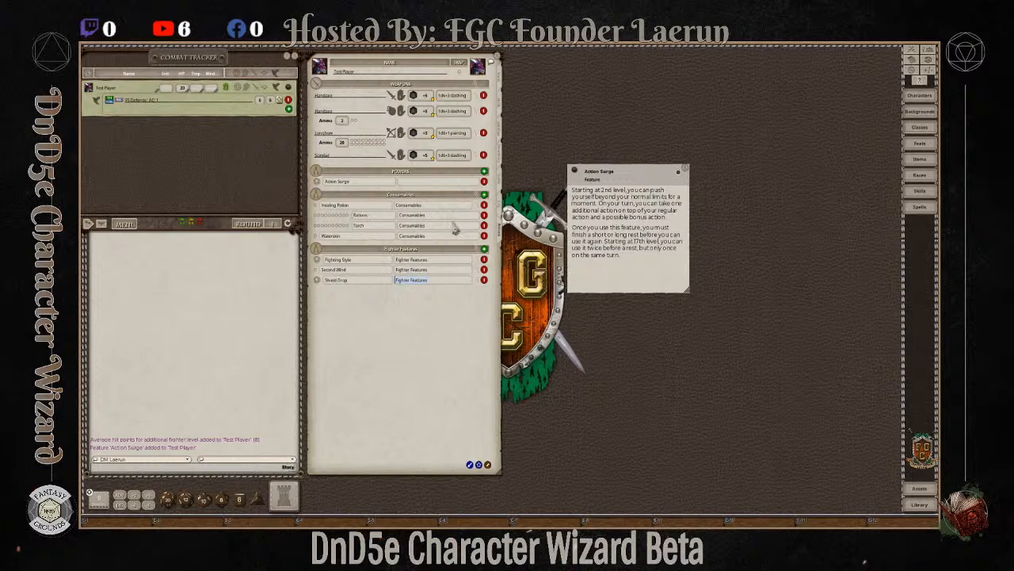
{"action": "left_click", "coordinate": [456, 184]}
{"action": "key", "text": "ctrl+v"}
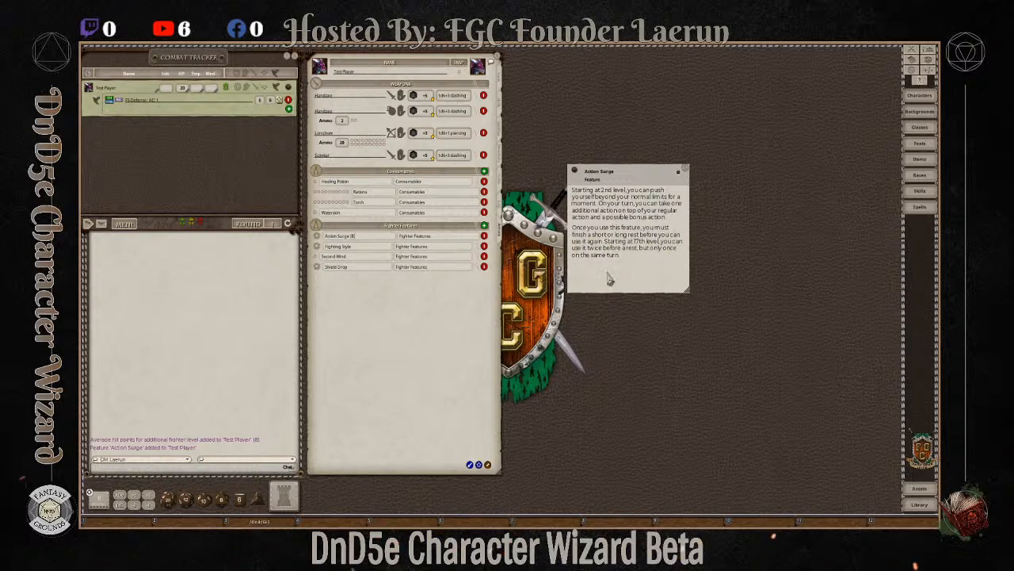
{"action": "left_click", "coordinate": [489, 465]}
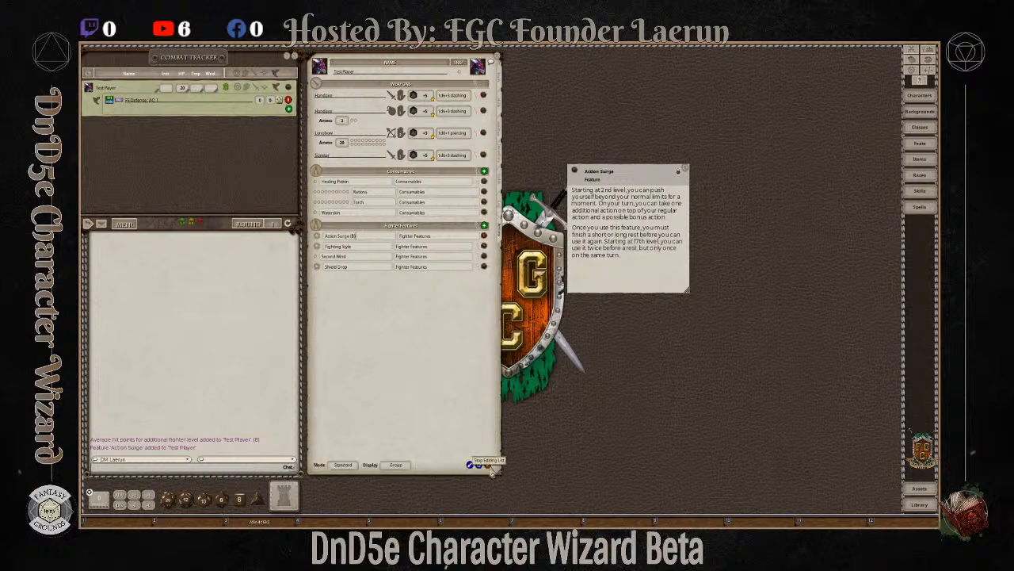
Limit Action Surge to 1 use per Rest in Preparation mode, then return to Combat mode with the Actions display.
{"action": "left_click", "coordinate": [343, 464]}
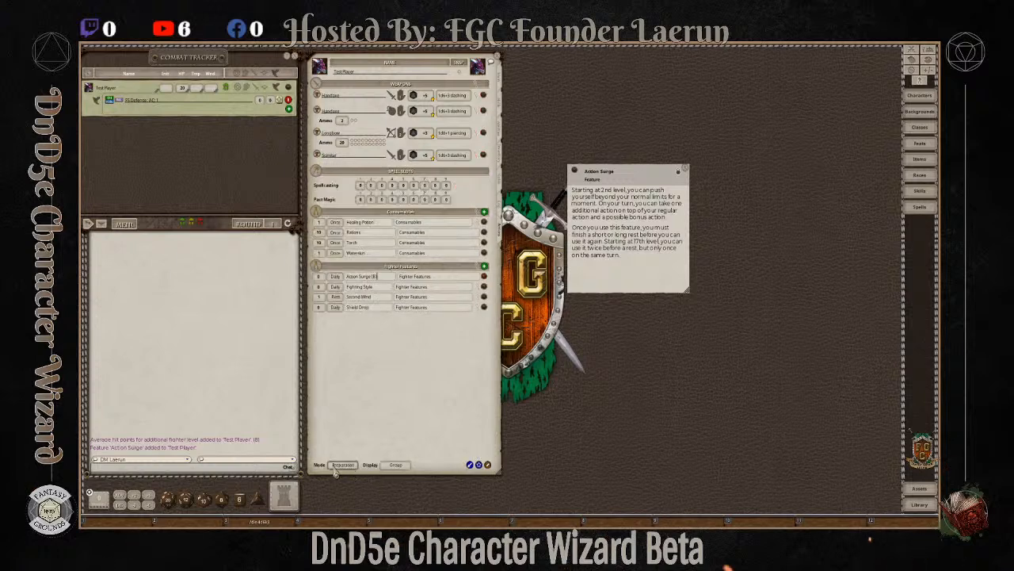
{"action": "left_click", "coordinate": [319, 276]}
{"action": "type", "text": "1"}
{"action": "left_click", "coordinate": [690, 170]}
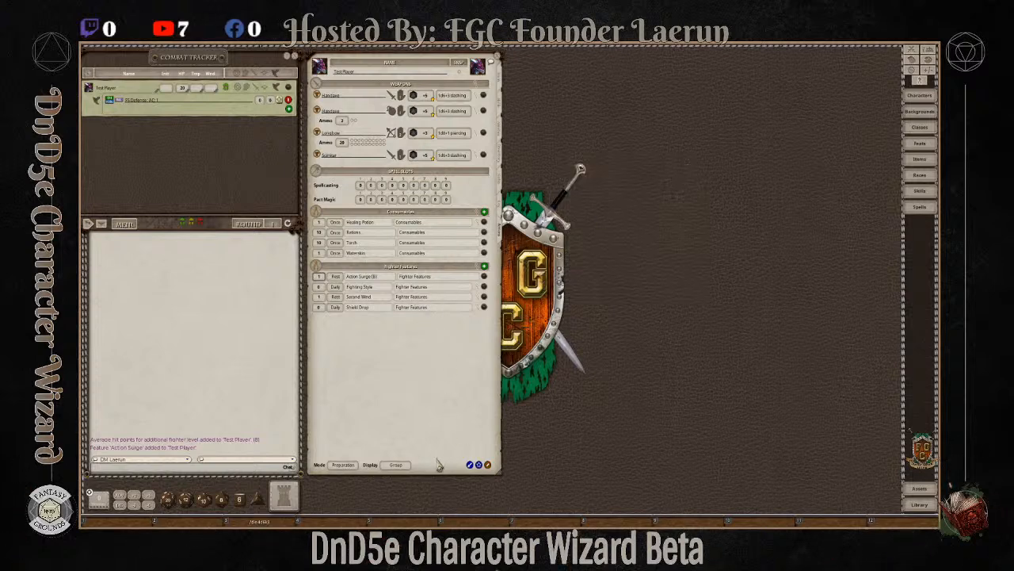
{"action": "left_click", "coordinate": [344, 466]}
{"action": "left_click", "coordinate": [395, 467]}
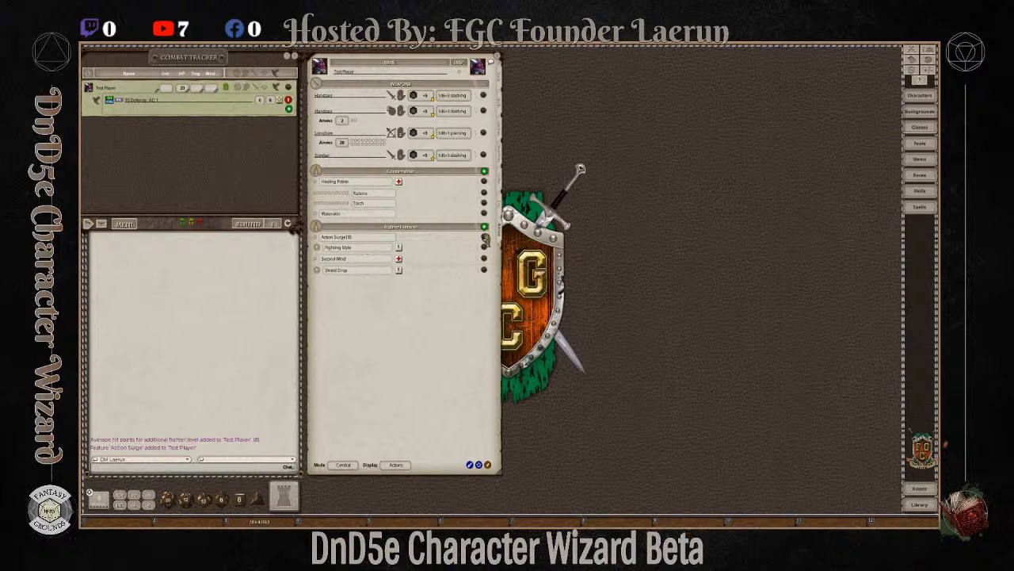
Read the Action Surge power's description from the actions page and close it.
{"action": "left_click", "coordinate": [486, 238]}
{"action": "left_click_drag", "start_coordinate": [511, 238], "coordinate": [604, 145]}
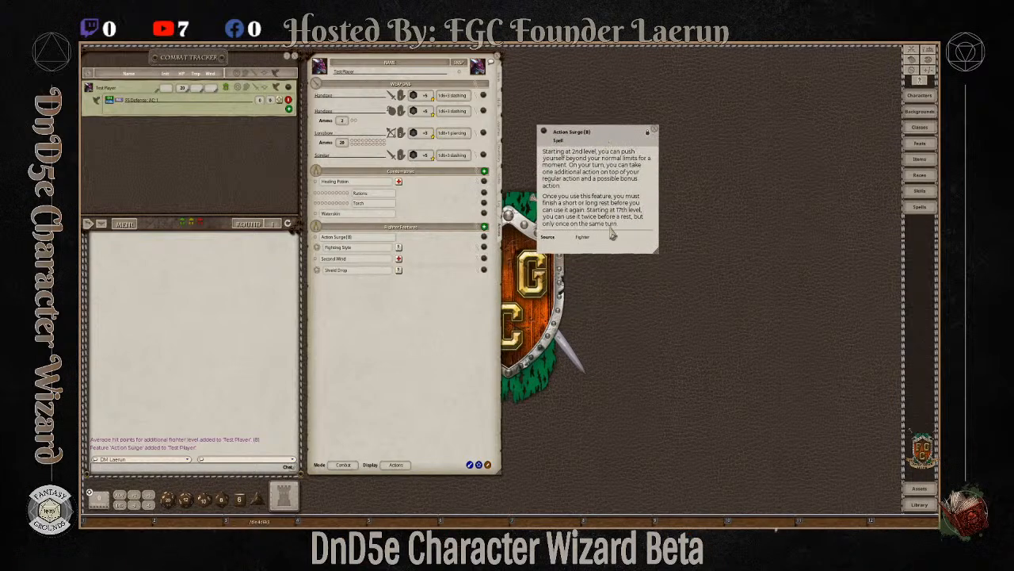
{"action": "left_click", "coordinate": [654, 128]}
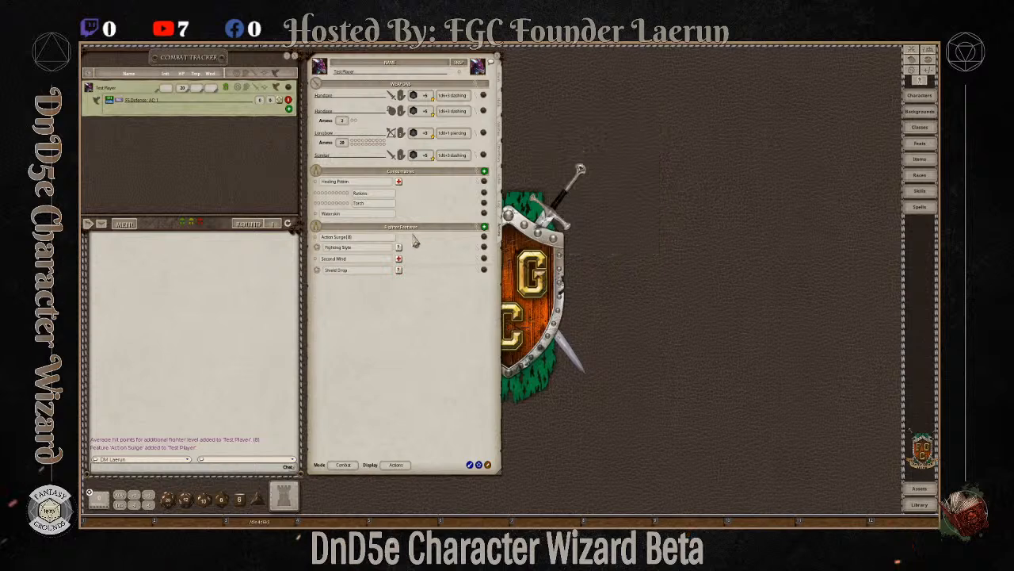
{"action": "left_click", "coordinate": [365, 260]}
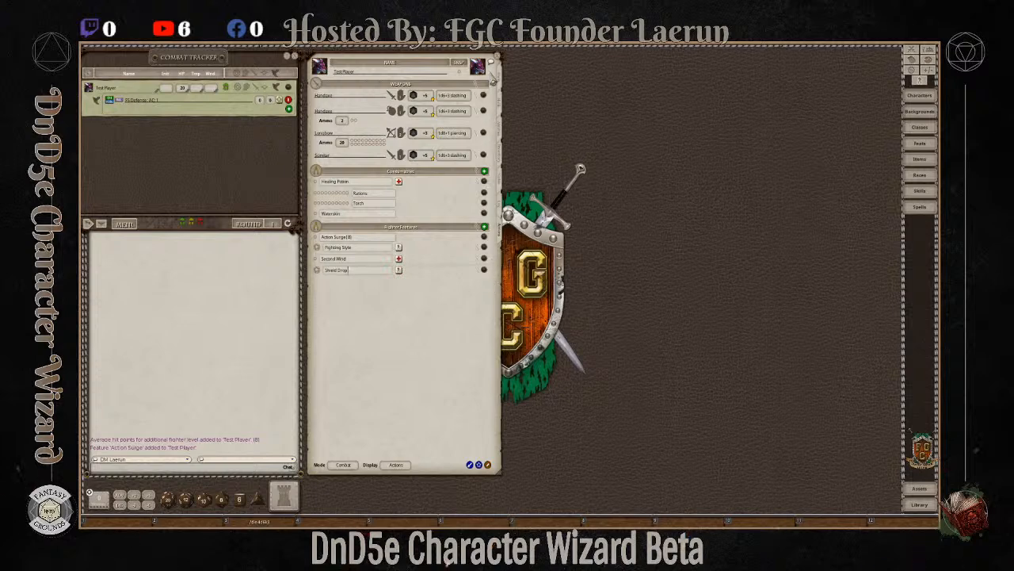
Open the Breath Weapon, Draconic Ancestry (Brass) and Damage Resistance traits, stack their windows beside the character sheet and show the actions page.
{"action": "left_click", "coordinate": [500, 80]}
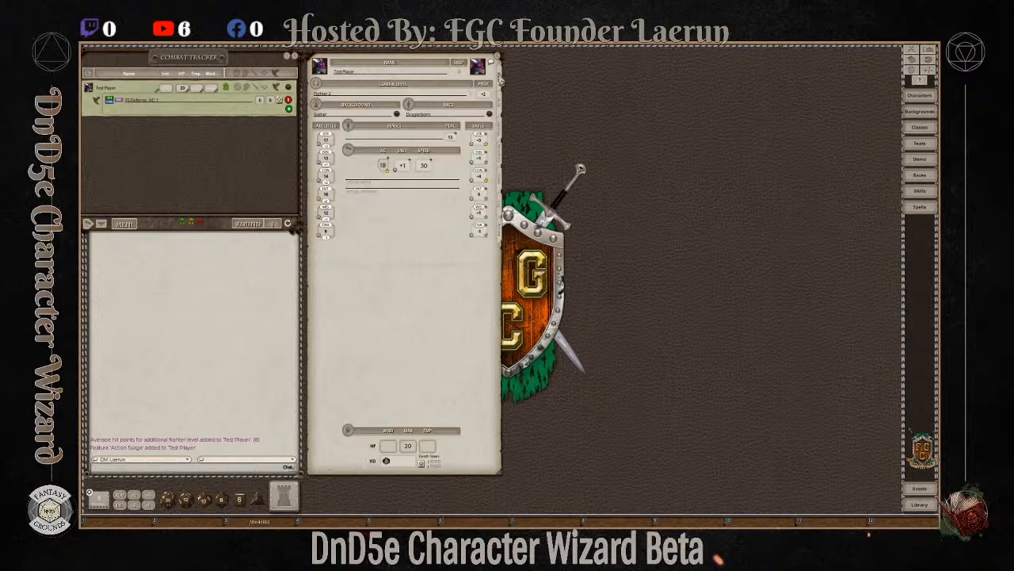
{"action": "left_click", "coordinate": [501, 143]}
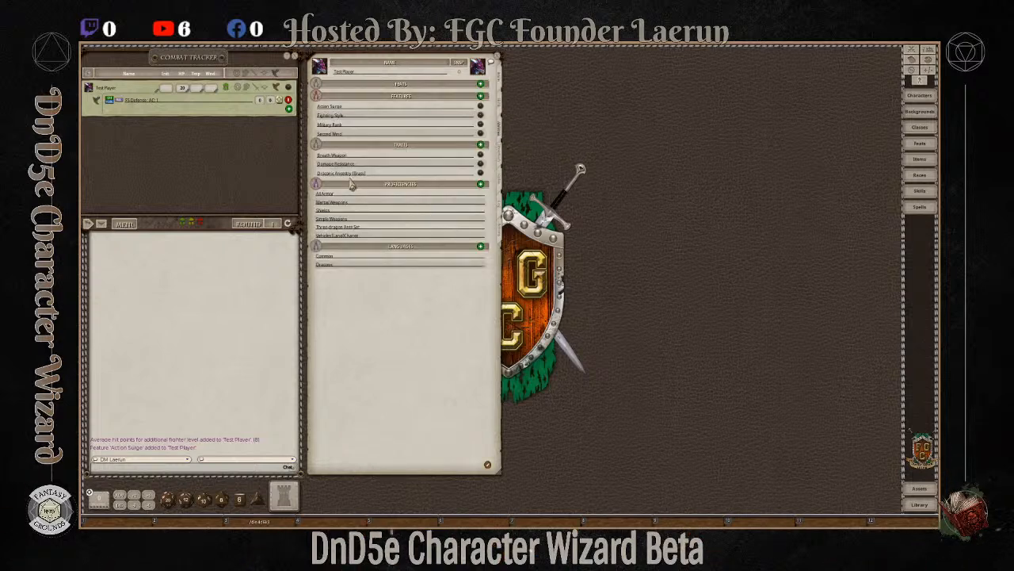
{"action": "left_click", "coordinate": [480, 154]}
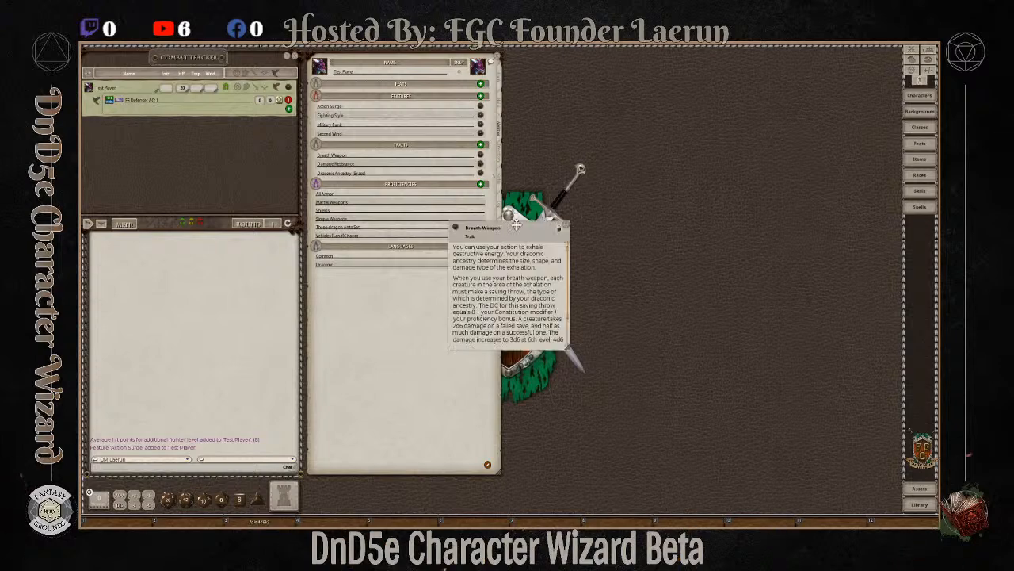
{"action": "left_click_drag", "start_coordinate": [516, 225], "coordinate": [644, 137]}
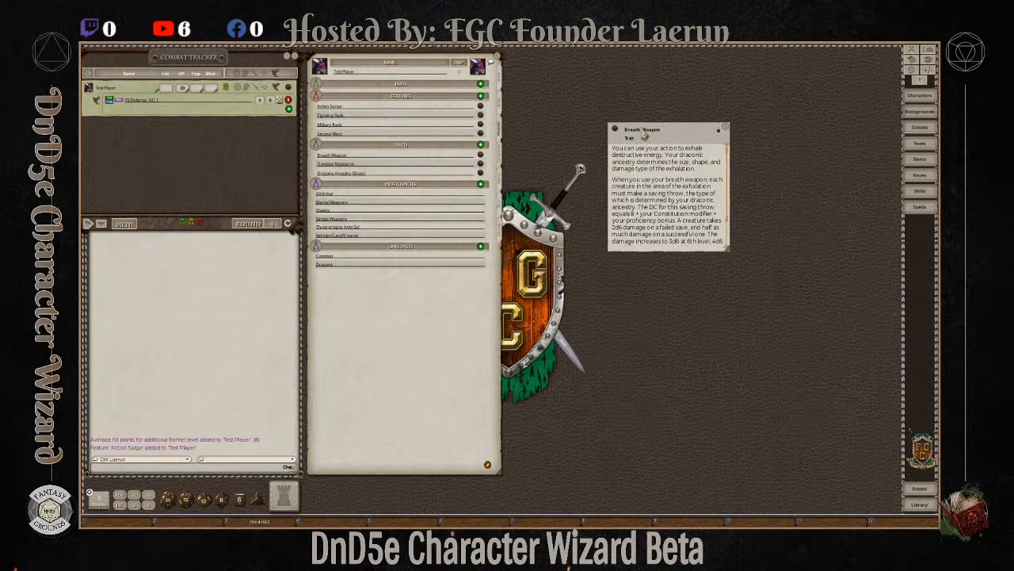
{"action": "left_click", "coordinate": [481, 174]}
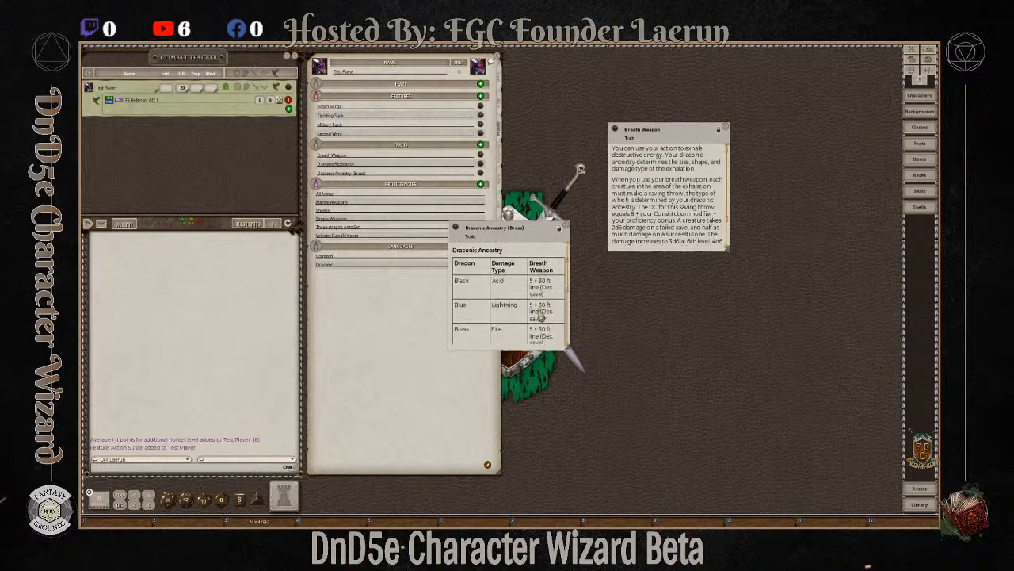
{"action": "scroll", "coordinate": [511, 342], "scroll_direction": "down", "scroll_amount": 1}
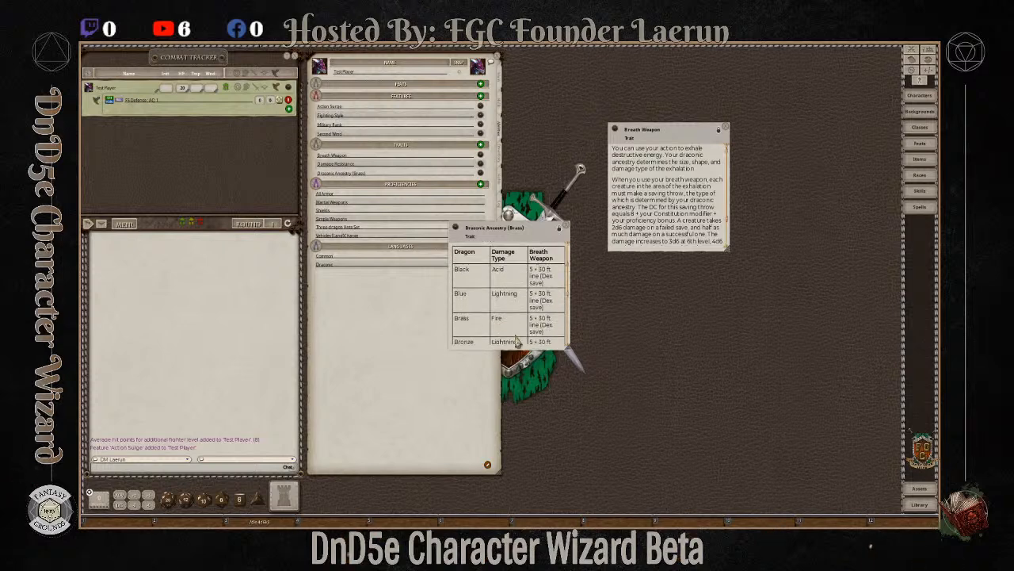
{"action": "left_click_drag", "start_coordinate": [535, 239], "coordinate": [692, 180]}
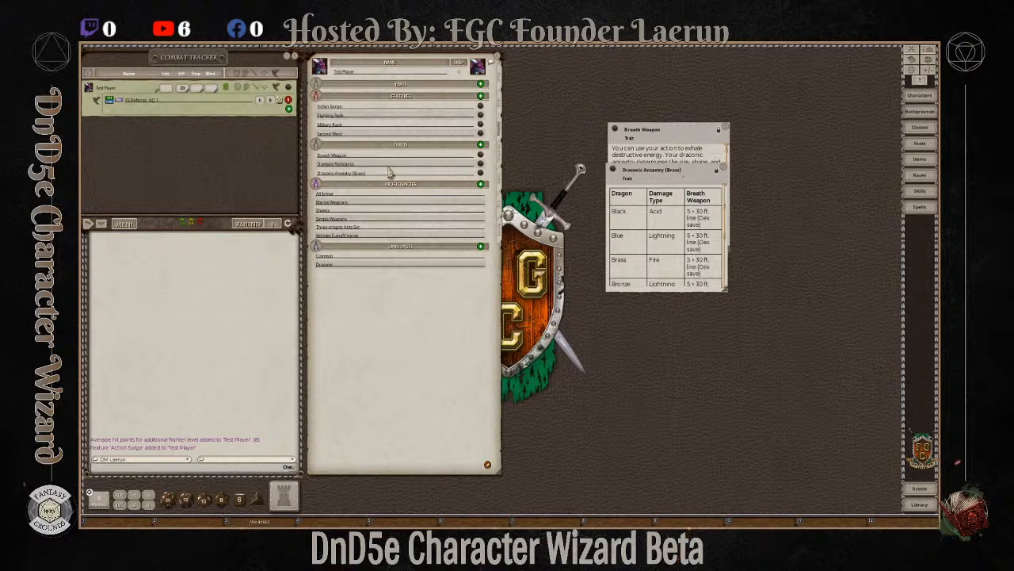
{"action": "left_click", "coordinate": [481, 164]}
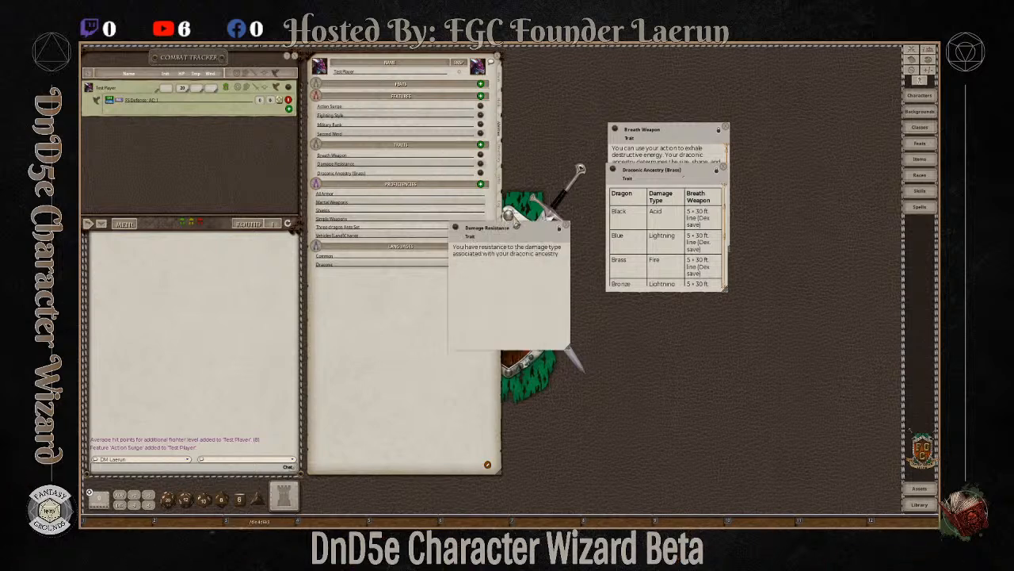
{"action": "left_click_drag", "start_coordinate": [532, 235], "coordinate": [694, 284]}
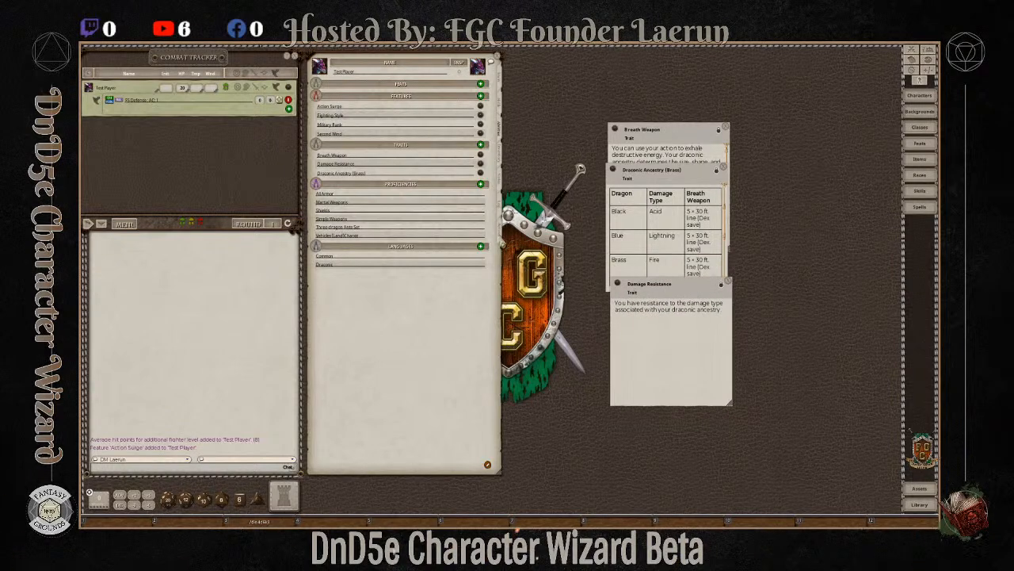
{"action": "left_click", "coordinate": [499, 231]}
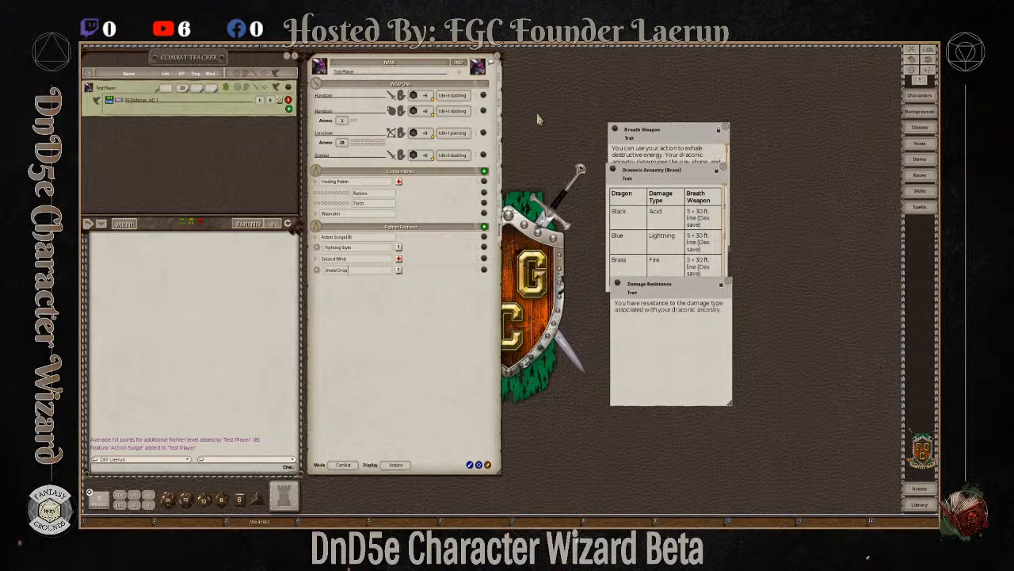
Start editing the actions list and add a blank power assigned to a new Racial Traits group.
{"action": "left_click", "coordinate": [487, 466]}
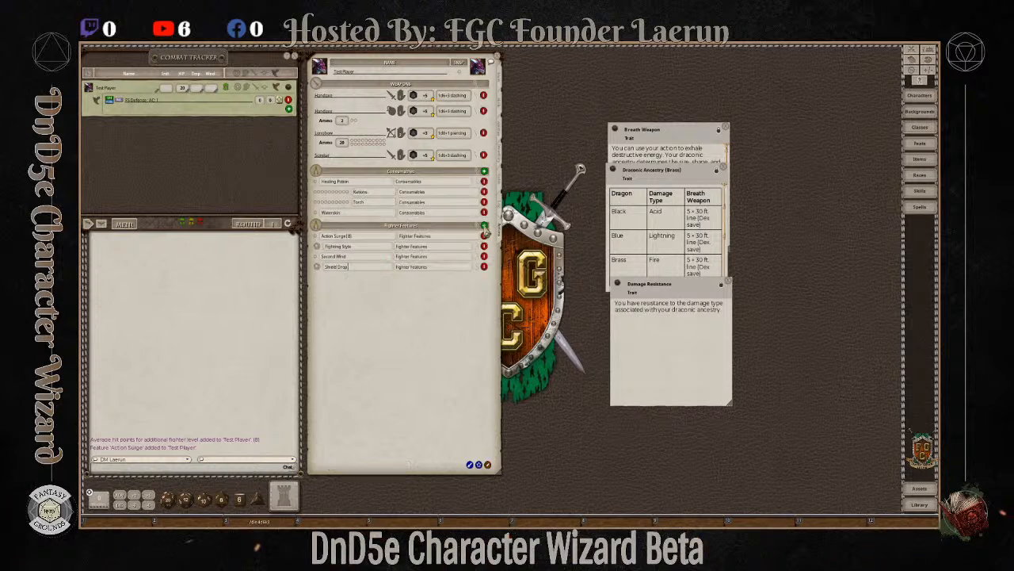
{"action": "left_click", "coordinate": [478, 466]}
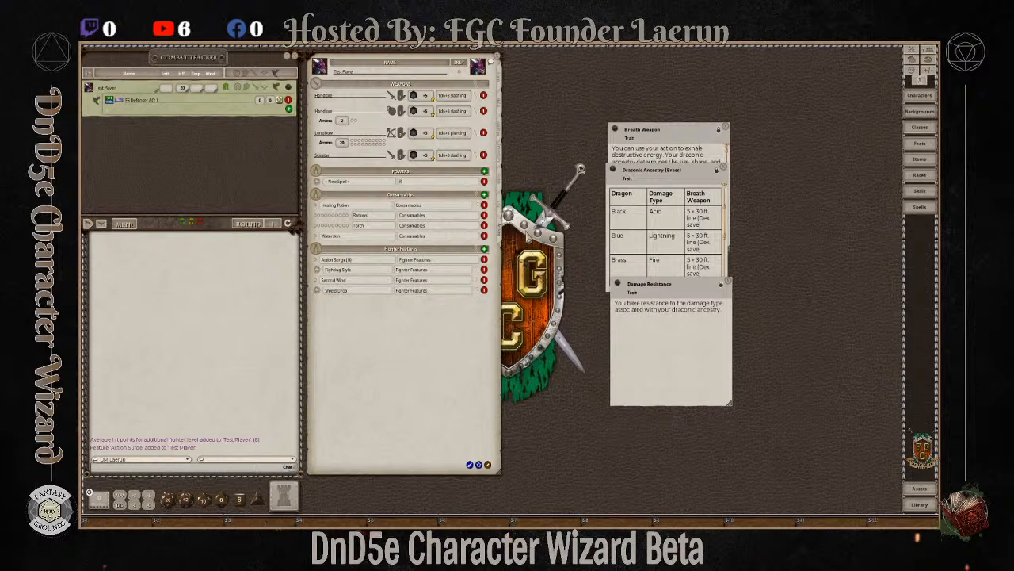
{"action": "type", "text": "Racial Traits"}
{"action": "key", "text": "Return"}
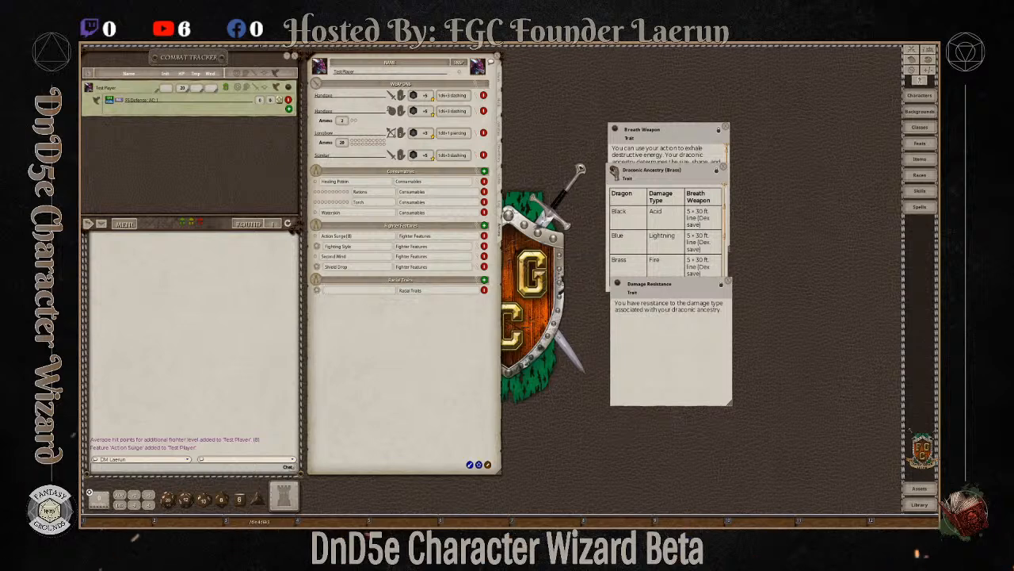
Add the Breath Weapon and Damage Resistance traits to the powers list, and delete the Draconic Ancestry (Brass) entry added along with them.
{"action": "left_click_drag", "start_coordinate": [615, 172], "coordinate": [351, 301]}
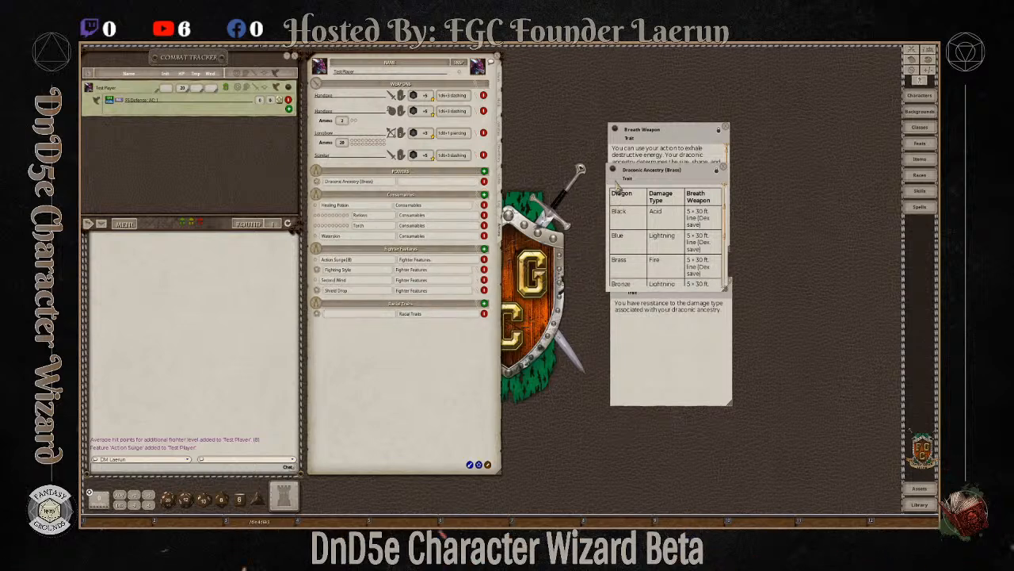
{"action": "left_click", "coordinate": [618, 137]}
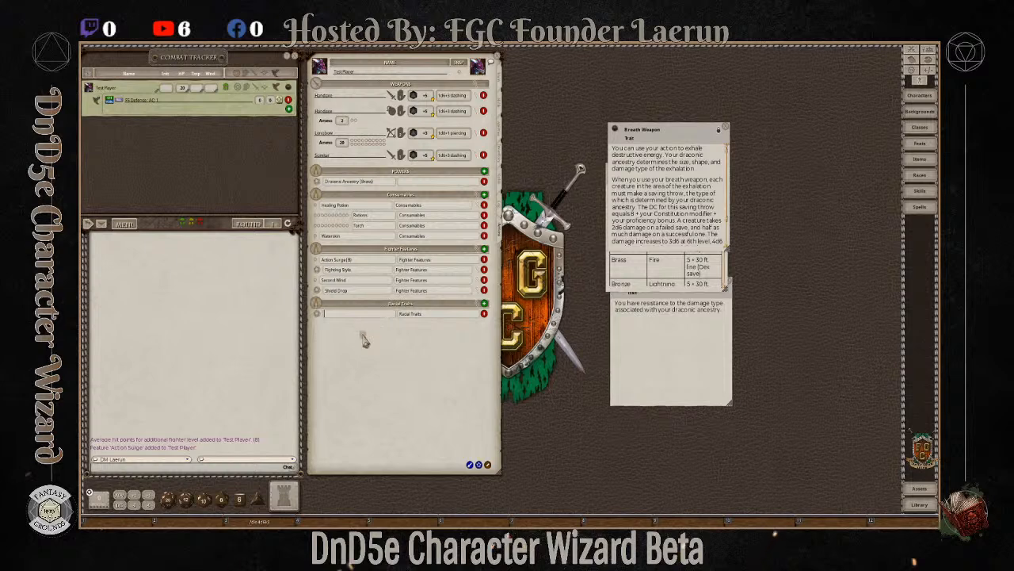
{"action": "left_click_drag", "start_coordinate": [364, 339], "coordinate": [364, 339]}
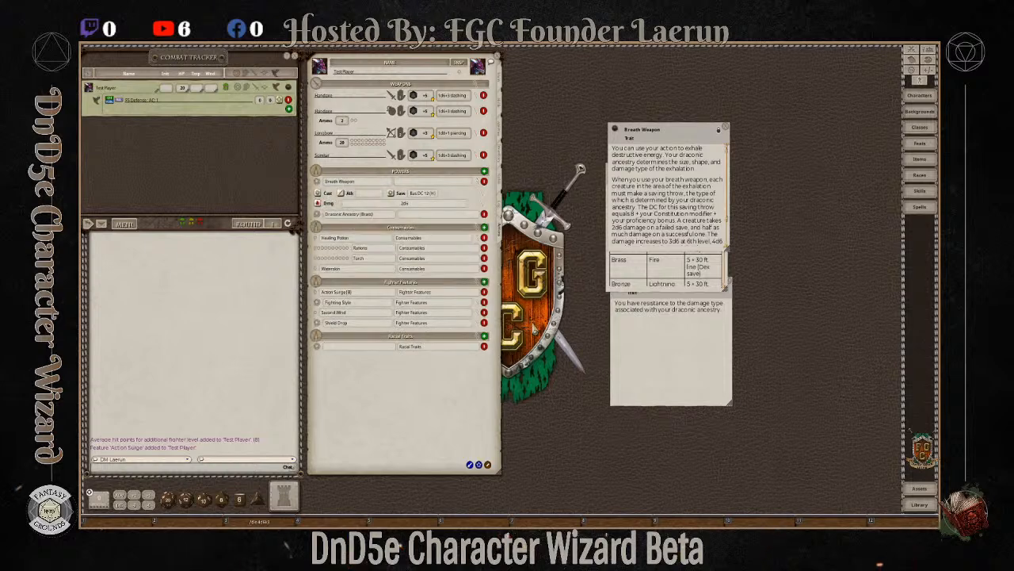
{"action": "left_click", "coordinate": [485, 215]}
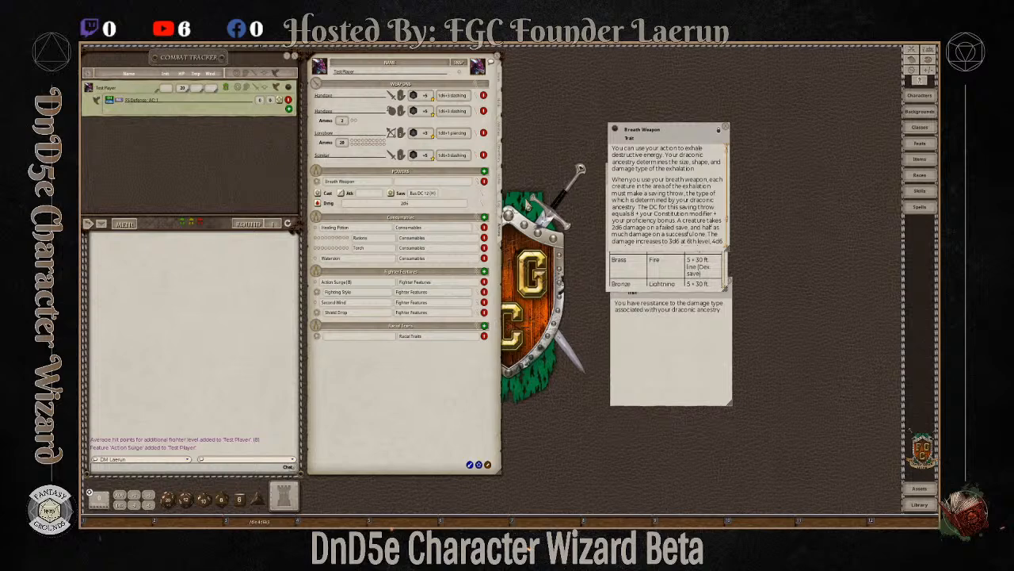
{"action": "left_click", "coordinate": [689, 341]}
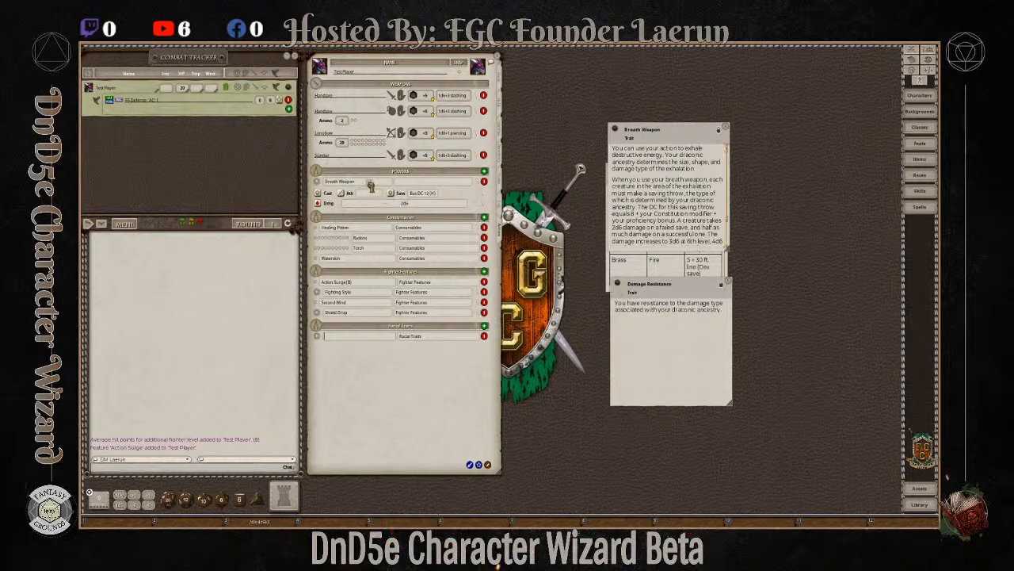
{"action": "left_click_drag", "start_coordinate": [371, 186], "coordinate": [370, 187]}
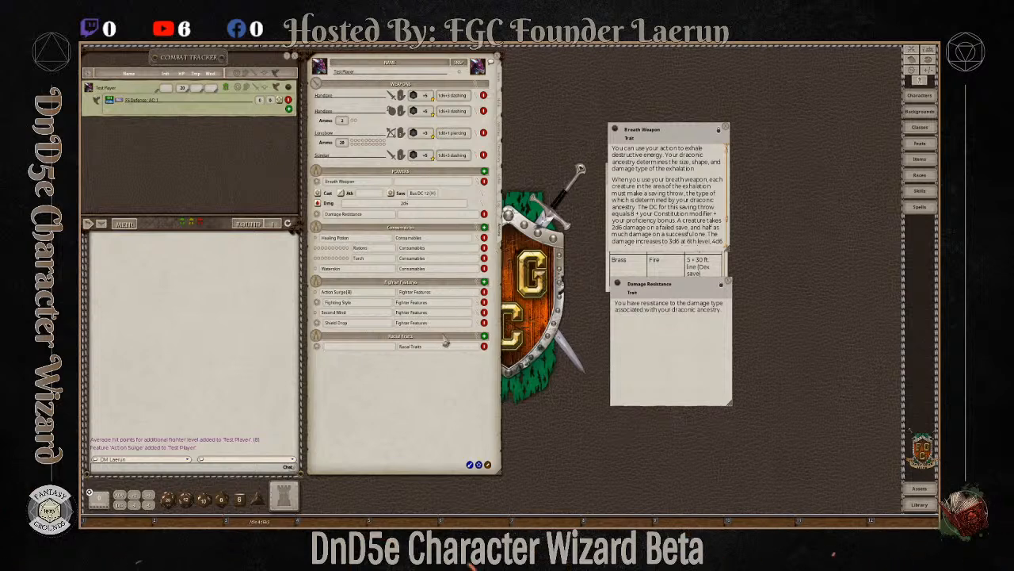
Assign Breath Weapon and Damage Resistance to the Racial Traits group and delete the group's blank power.
{"action": "left_click_drag", "start_coordinate": [437, 348], "coordinate": [390, 347]}
{"action": "key", "text": "ctrl+c"}
{"action": "left_click", "coordinate": [445, 183]}
{"action": "key", "text": "ctrl+v"}
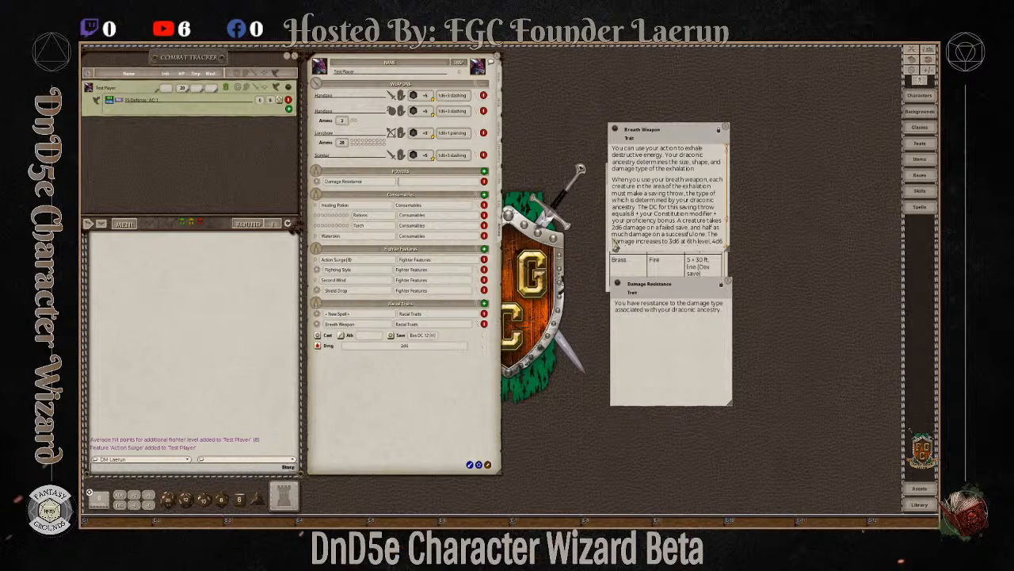
{"action": "key", "text": "ctrl+v"}
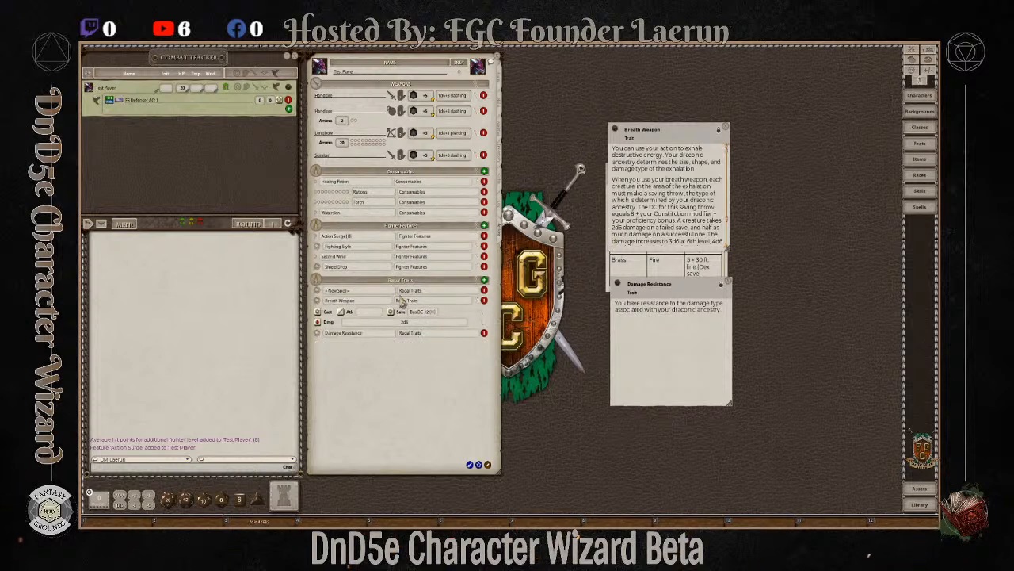
{"action": "left_click", "coordinate": [479, 301]}
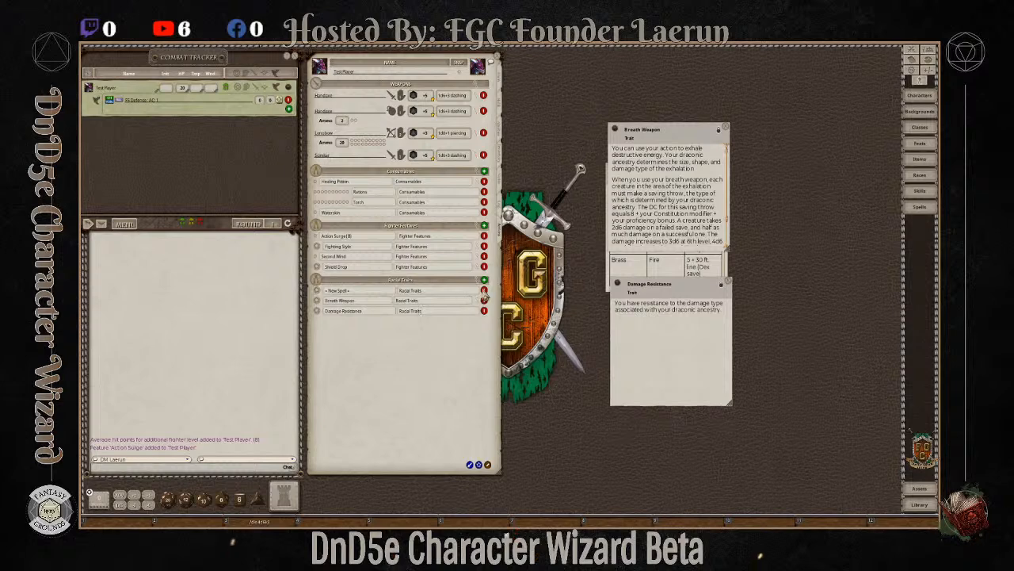
{"action": "left_click", "coordinate": [483, 290]}
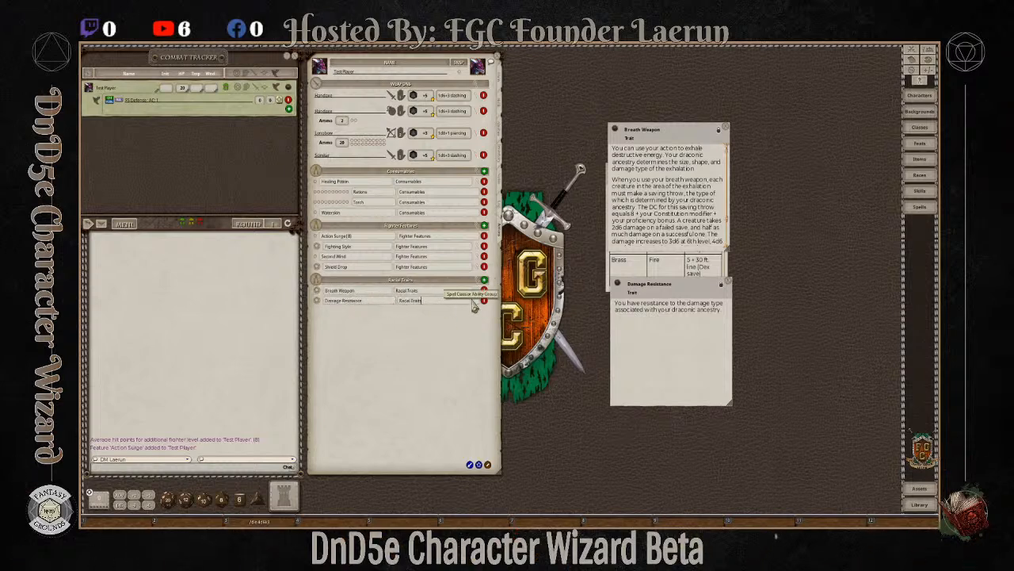
Set the Racial Traits power group's ability to Con and review Breath Weapon's attack and save settings.
{"action": "left_click", "coordinate": [478, 291]}
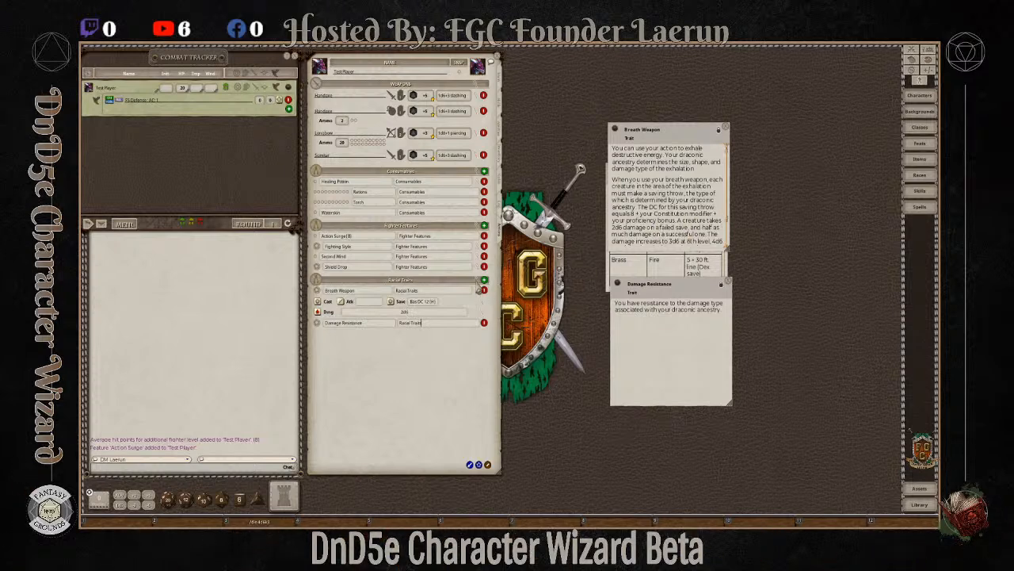
{"action": "left_click", "coordinate": [479, 287]}
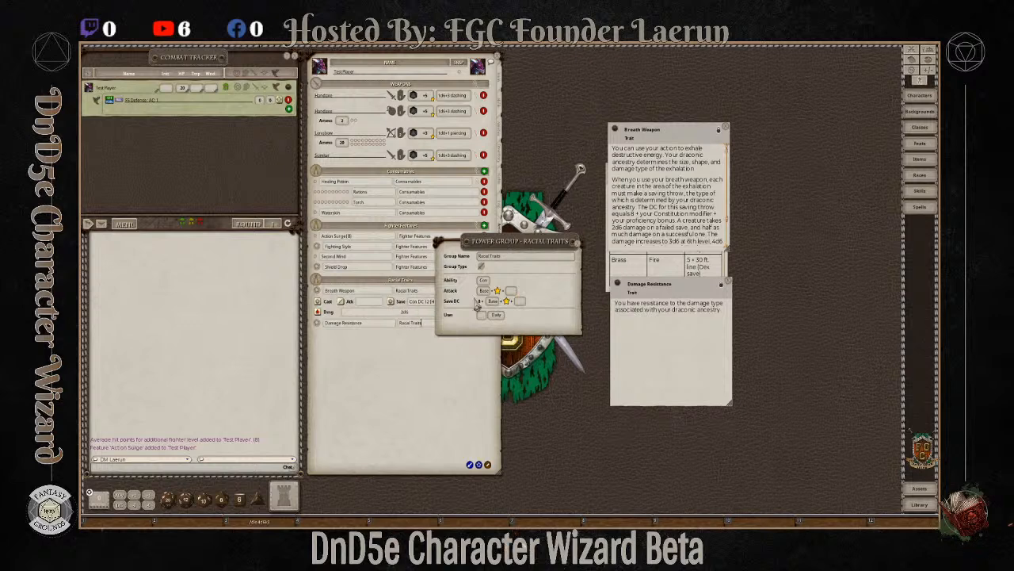
{"action": "left_click", "coordinate": [577, 242]}
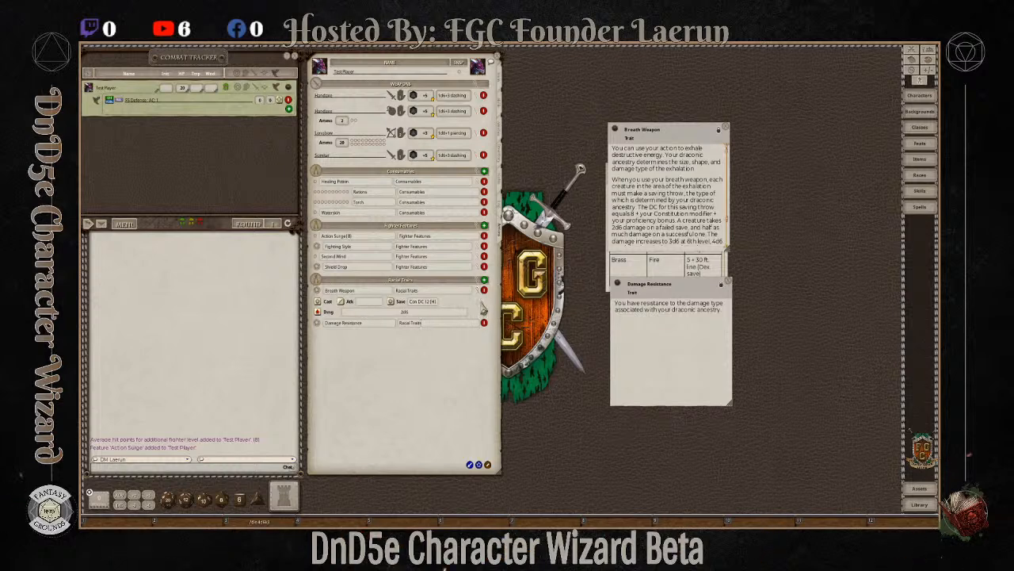
{"action": "left_click", "coordinate": [483, 308]}
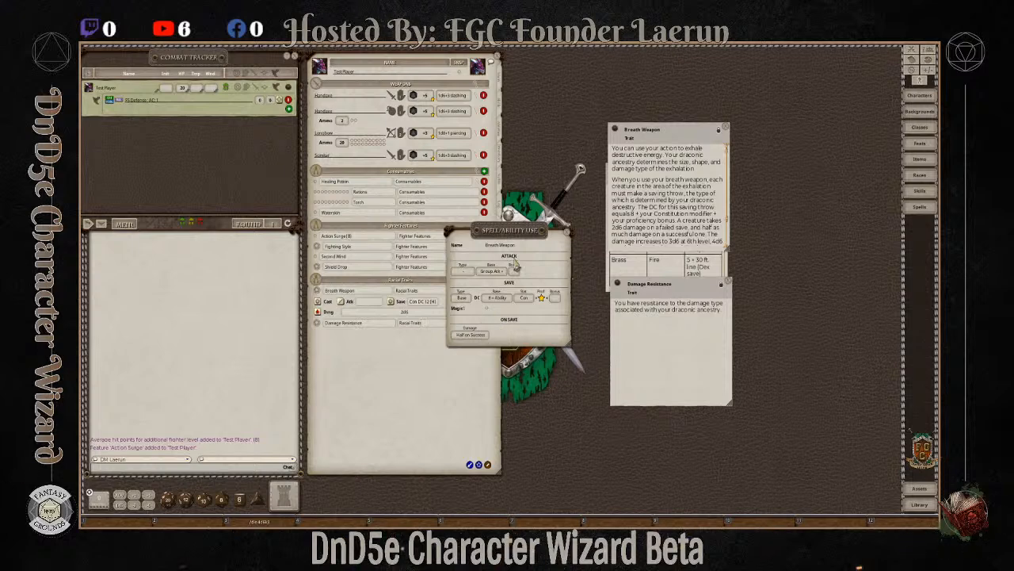
{"action": "left_click", "coordinate": [568, 233]}
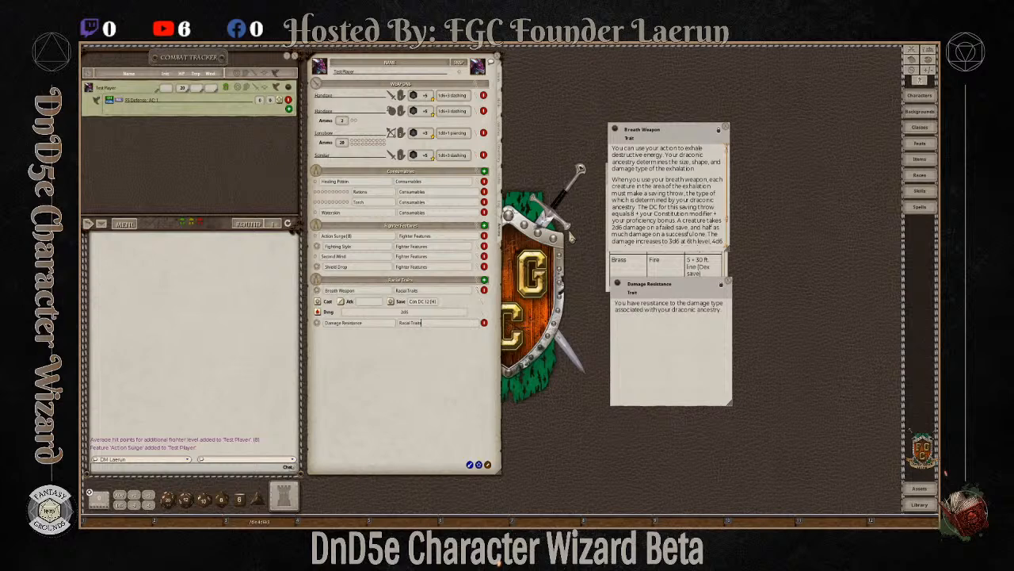
Set Breath Weapon's damage type to fire, collapse its action details and finish editing the list.
{"action": "left_click", "coordinate": [484, 316]}
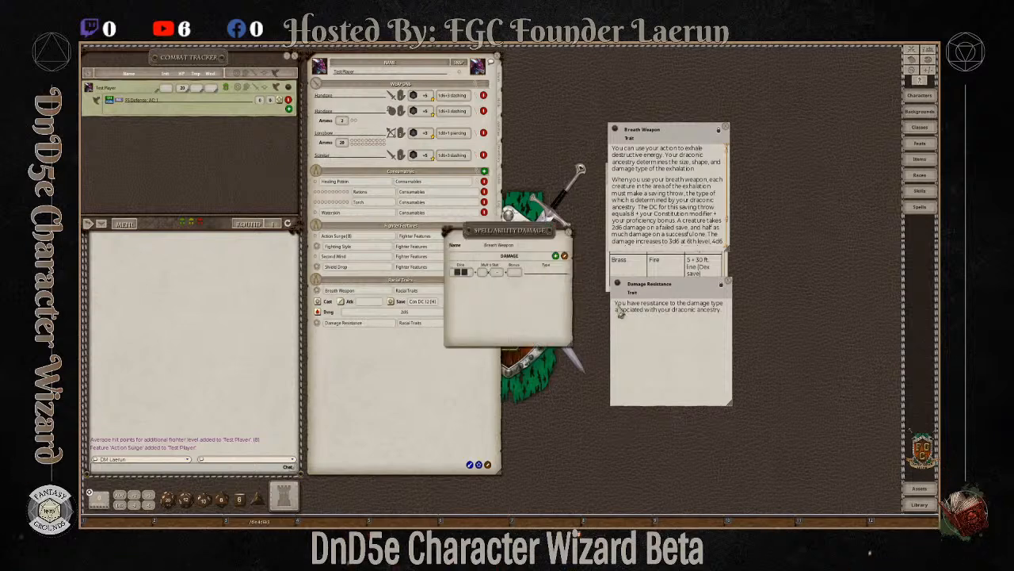
{"action": "left_click", "coordinate": [569, 231]}
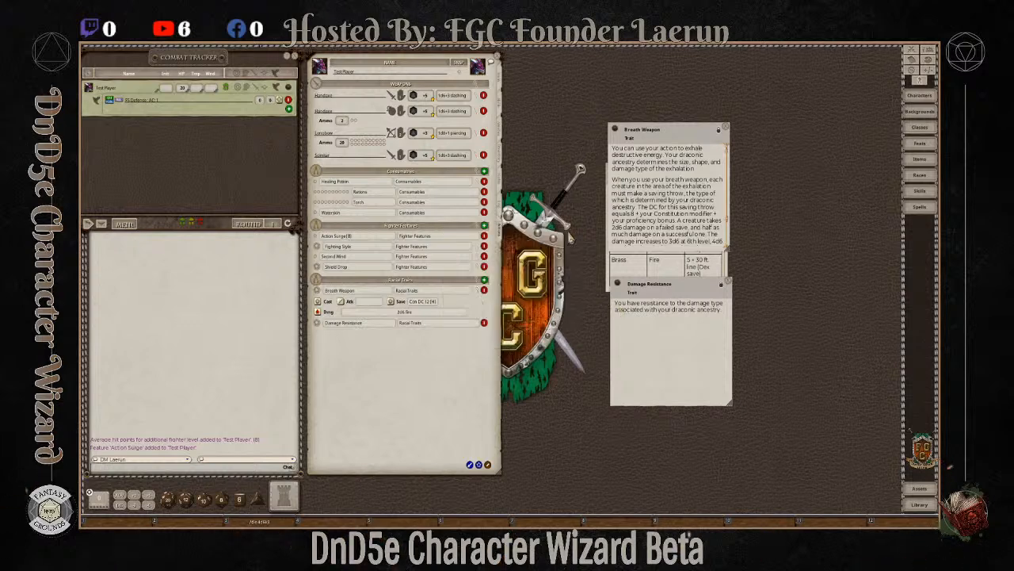
{"action": "left_click", "coordinate": [479, 299]}
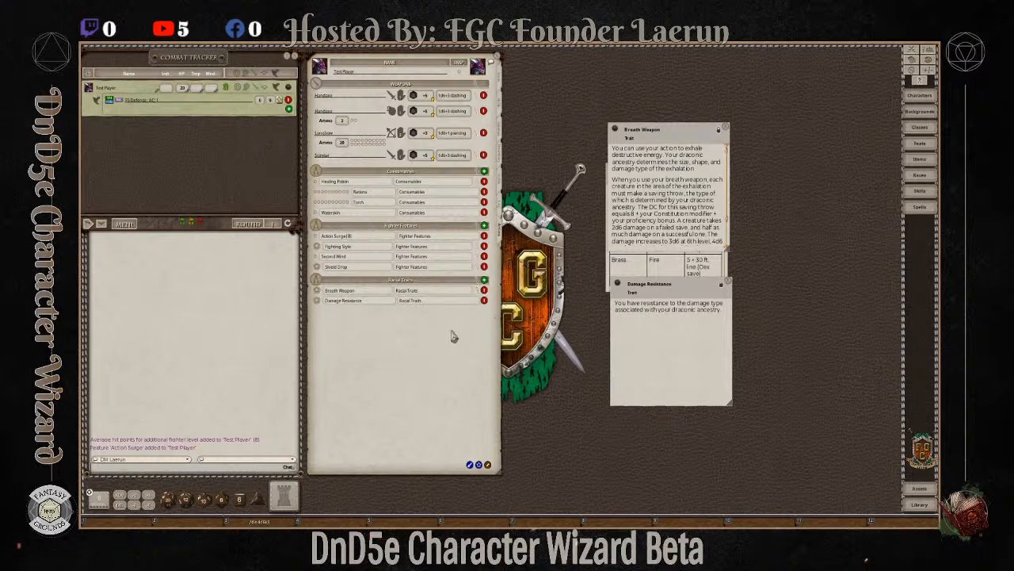
{"action": "left_click", "coordinate": [488, 465]}
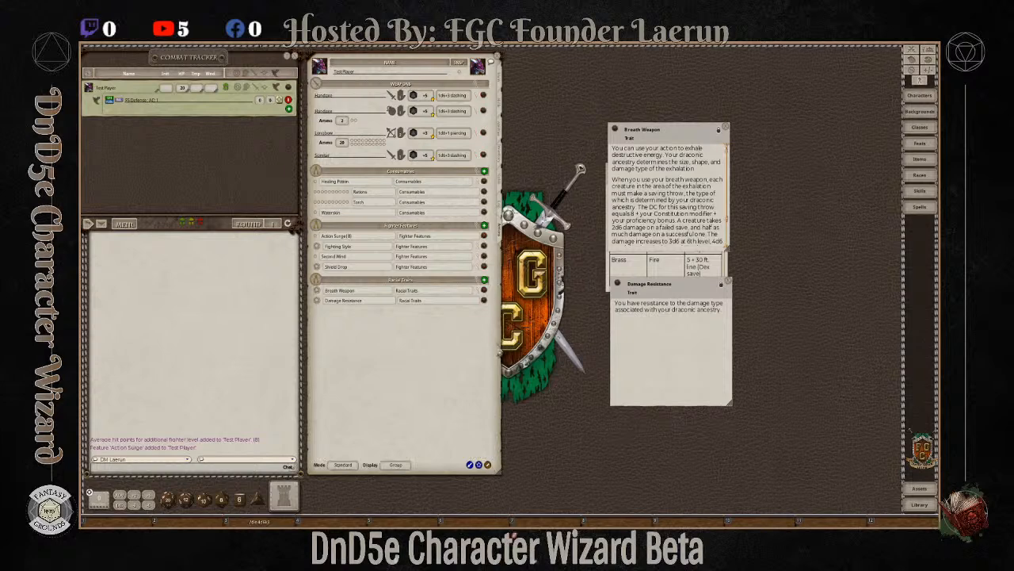
Close the Breath Weapon and Draconic Ancestry (Brass) trait windows and move the Damage Resistance window closer to the character sheet.
{"action": "left_click", "coordinate": [727, 132]}
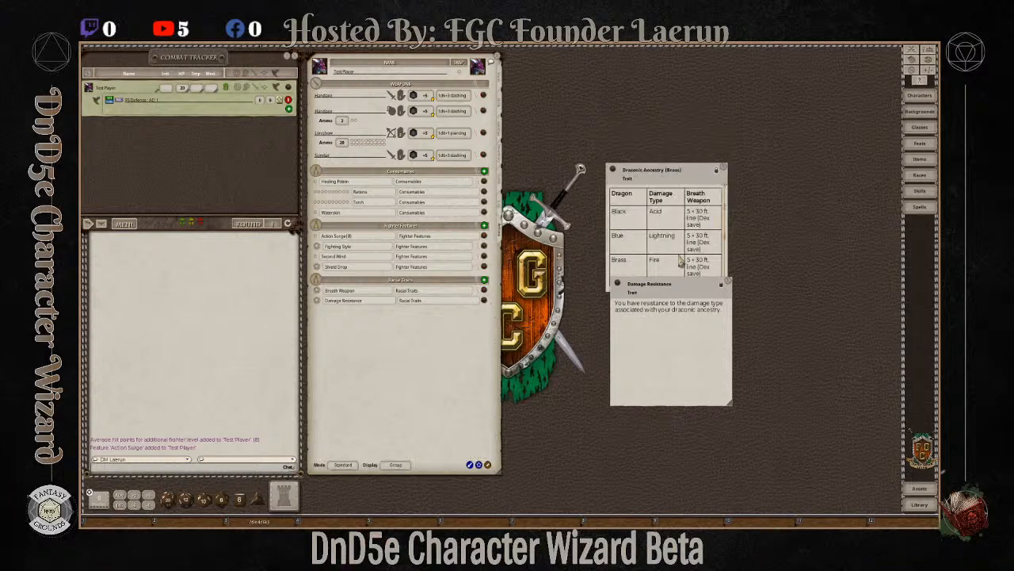
{"action": "left_click", "coordinate": [723, 169]}
{"action": "left_click_drag", "start_coordinate": [693, 282], "coordinate": [614, 252]}
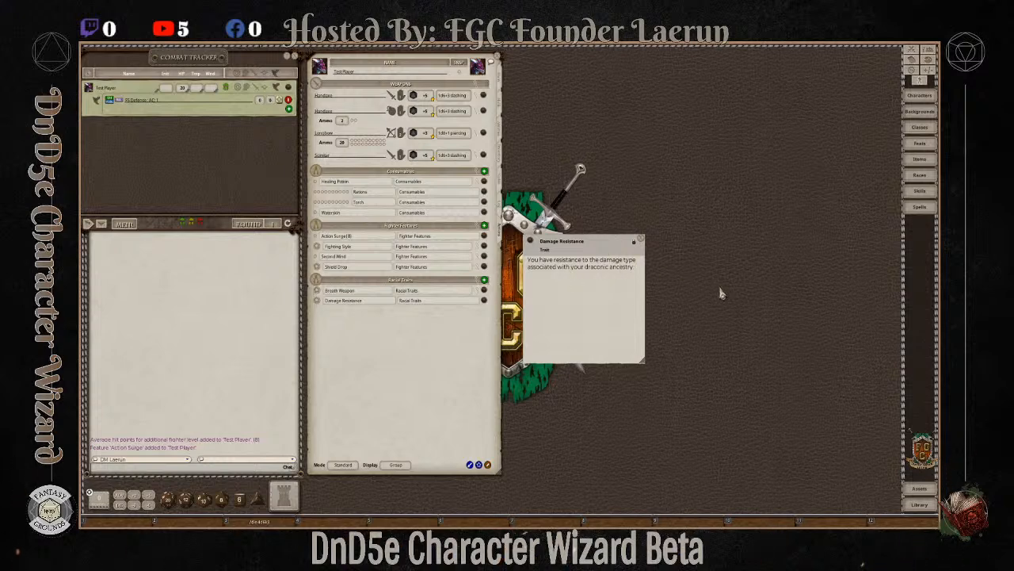
Add an effect action to the Damage Resistance power and open its settings beside the sheet, closing the trait window.
{"action": "right_click", "coordinate": [386, 303]}
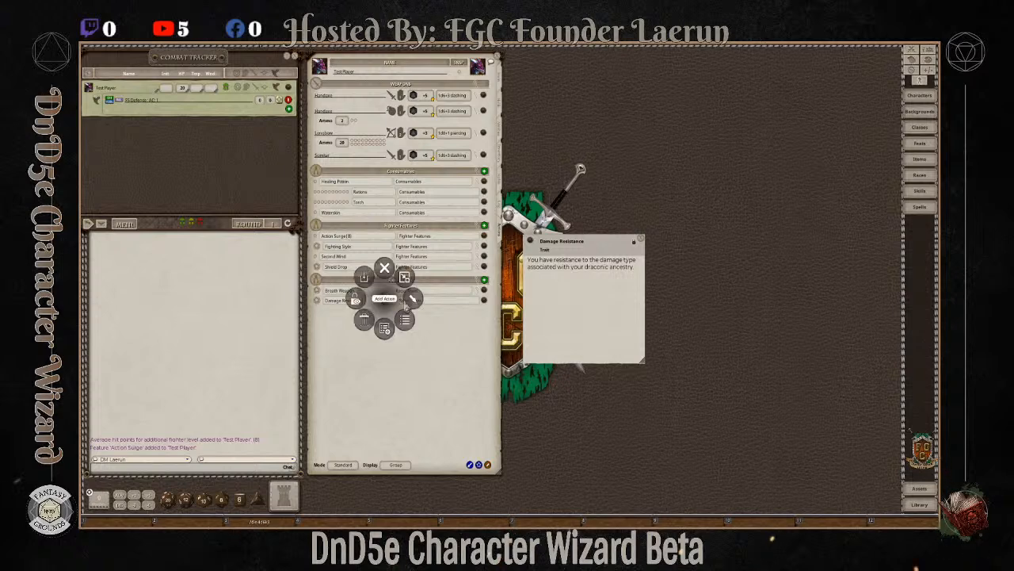
{"action": "left_click", "coordinate": [413, 301]}
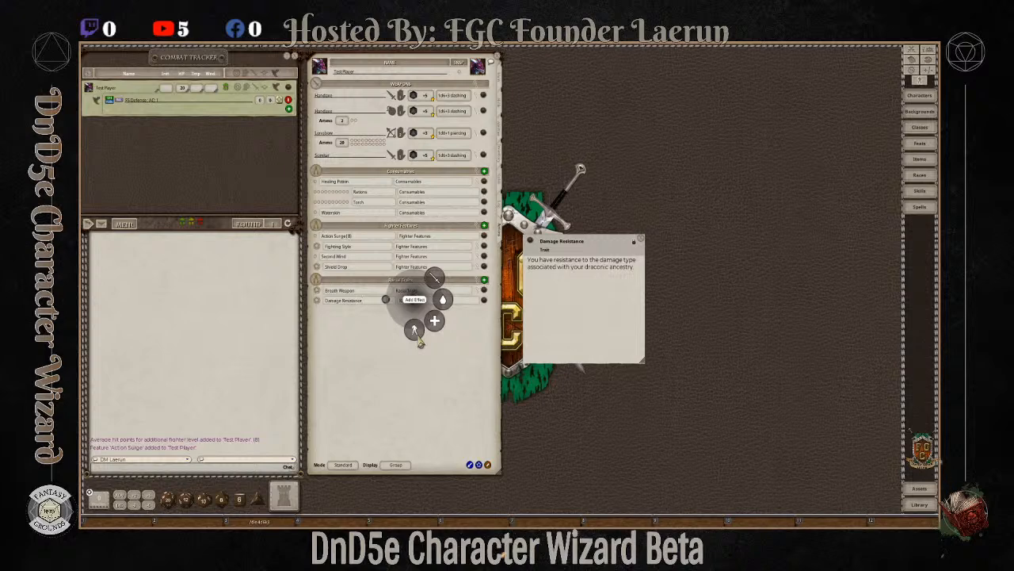
{"action": "left_click", "coordinate": [416, 331]}
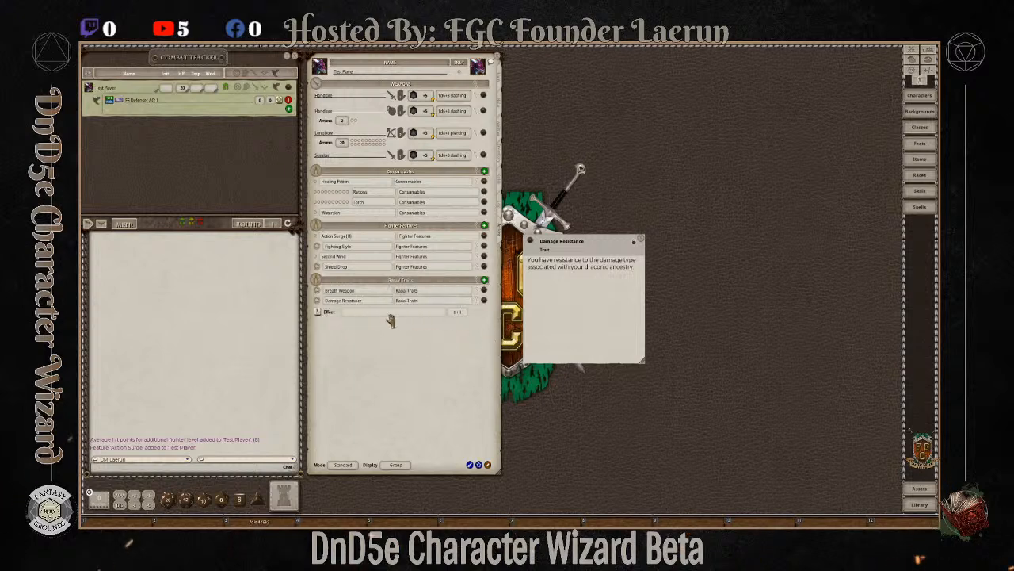
{"action": "left_click", "coordinate": [482, 313]}
{"action": "left_click", "coordinate": [641, 239]}
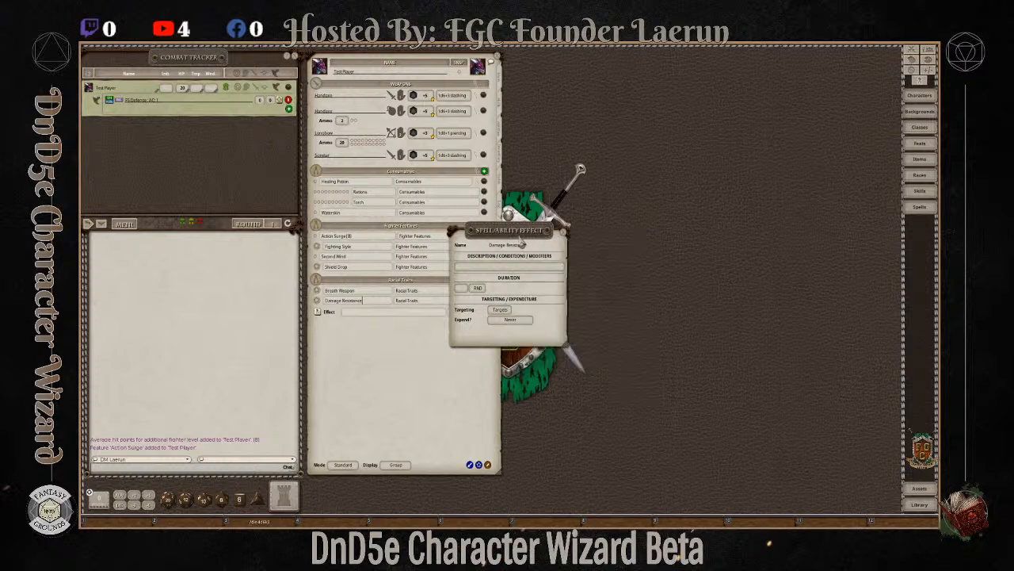
{"action": "left_click_drag", "start_coordinate": [517, 236], "coordinate": [641, 237]}
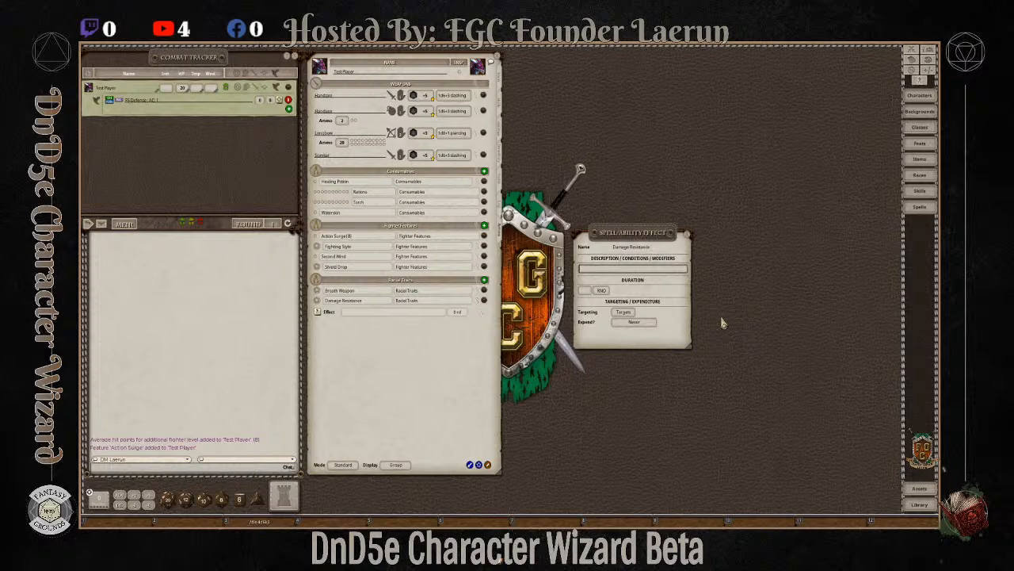
Define the Damage Resistance effect as "Dmg Resistance; RESIST: fire" with targeting set to Self, and close its settings.
{"action": "type", "text": "Dmg Resistance; R"}
{"action": "type", "text": "ES"}
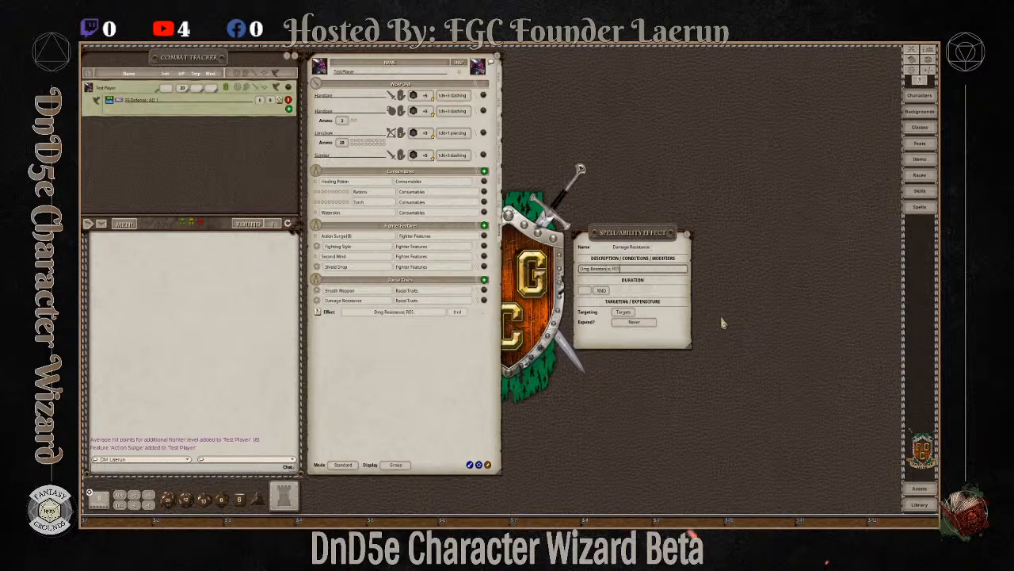
{"action": "type", "text": "IST: "}
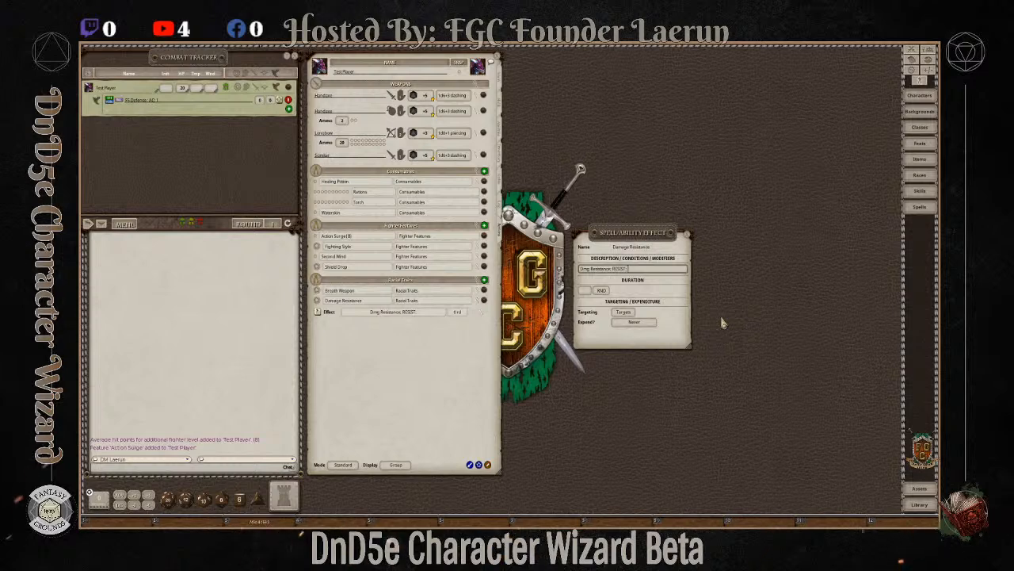
{"action": "type", "text": "fire"}
{"action": "left_click", "coordinate": [624, 311]}
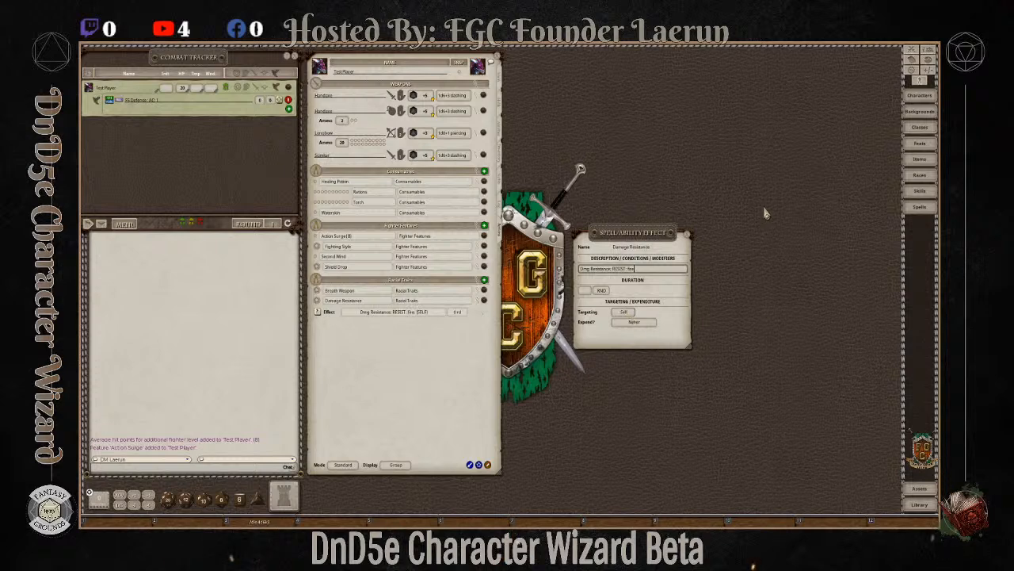
{"action": "left_click", "coordinate": [687, 234]}
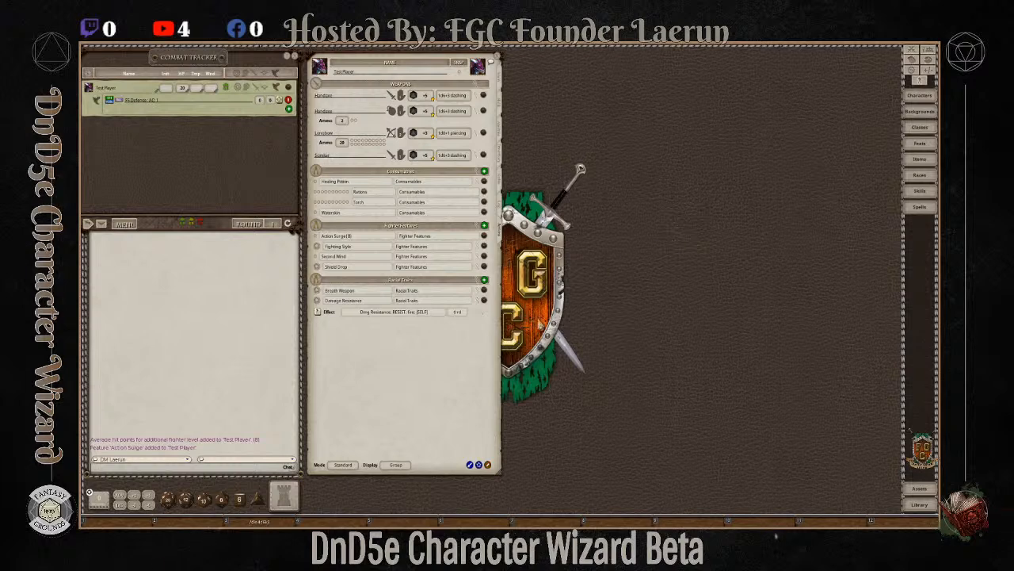
Show the powers in Preparation mode with the Actions display and apply the Damage Resistance effect to the character.
{"action": "left_click", "coordinate": [479, 307]}
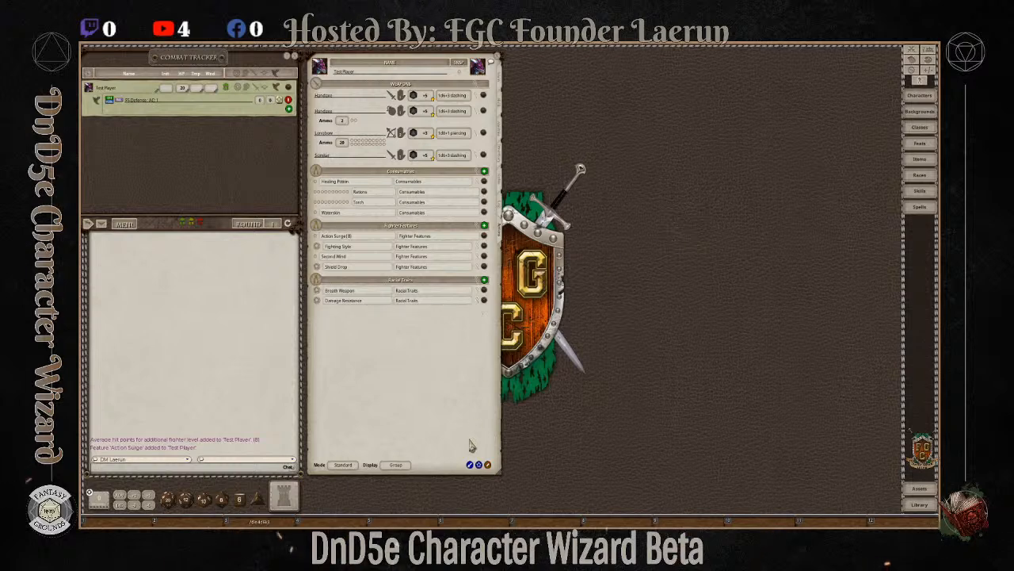
{"action": "left_click", "coordinate": [343, 464]}
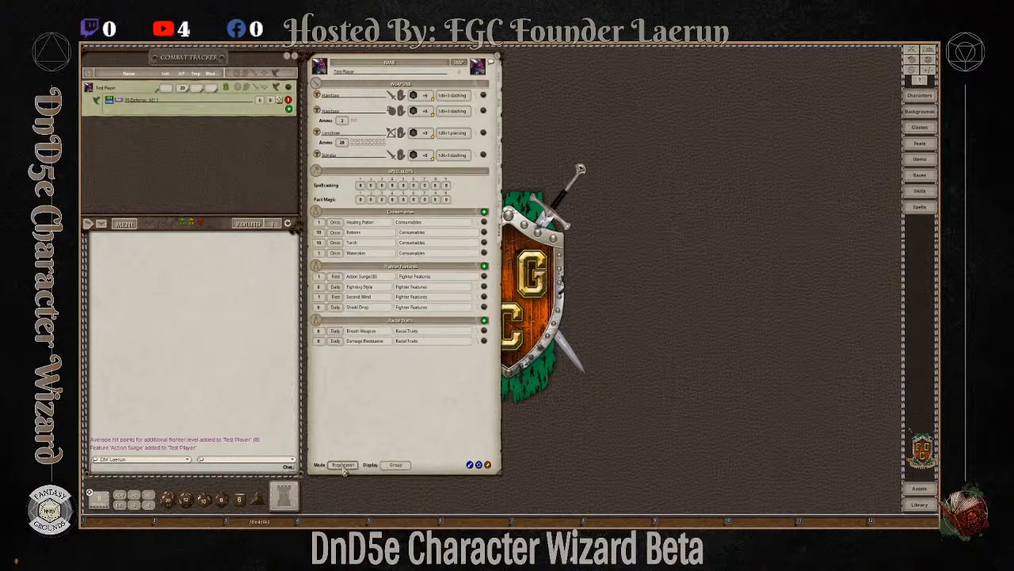
{"action": "left_click", "coordinate": [397, 465]}
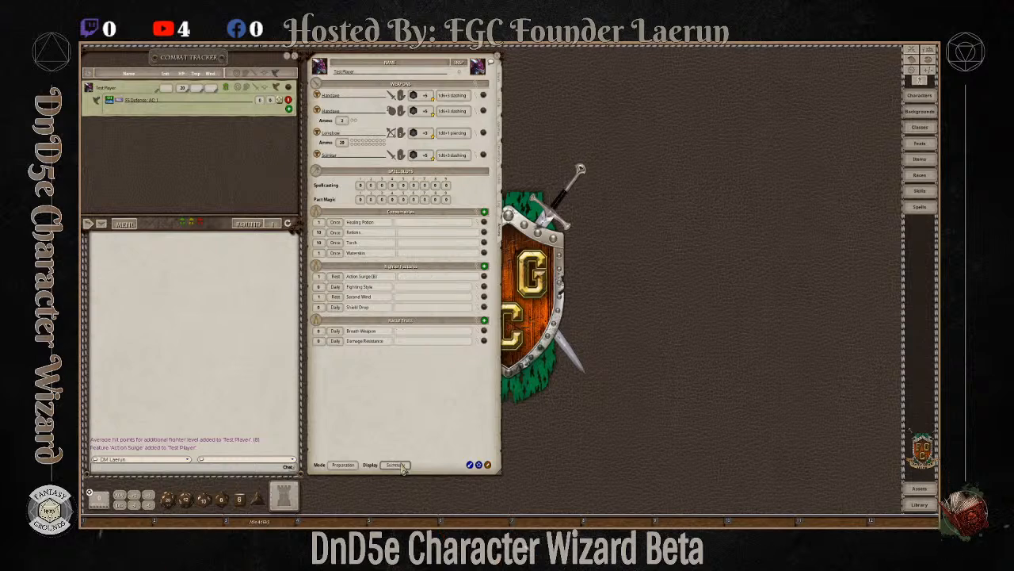
{"action": "left_click", "coordinate": [401, 466]}
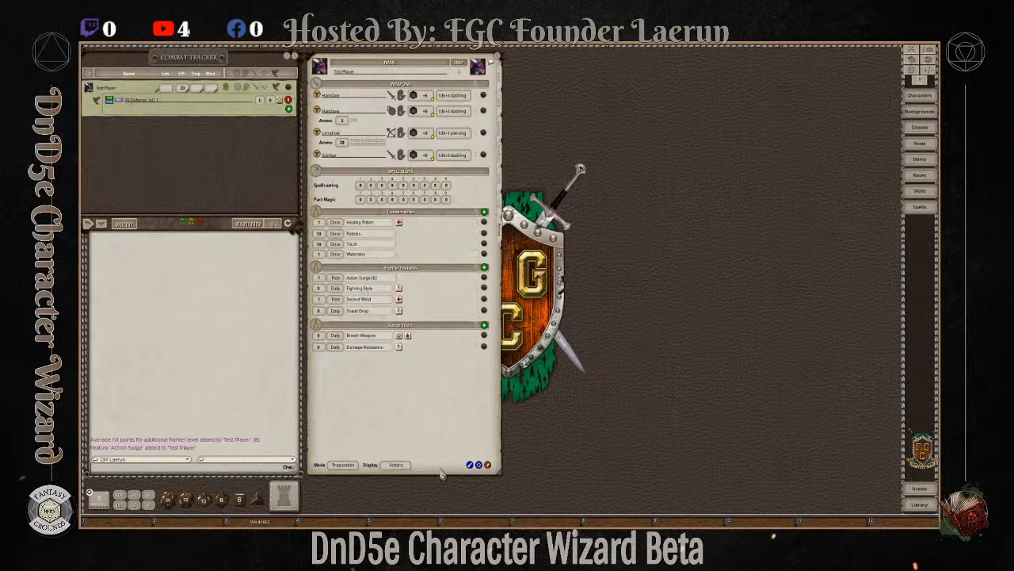
{"action": "left_click", "coordinate": [398, 348]}
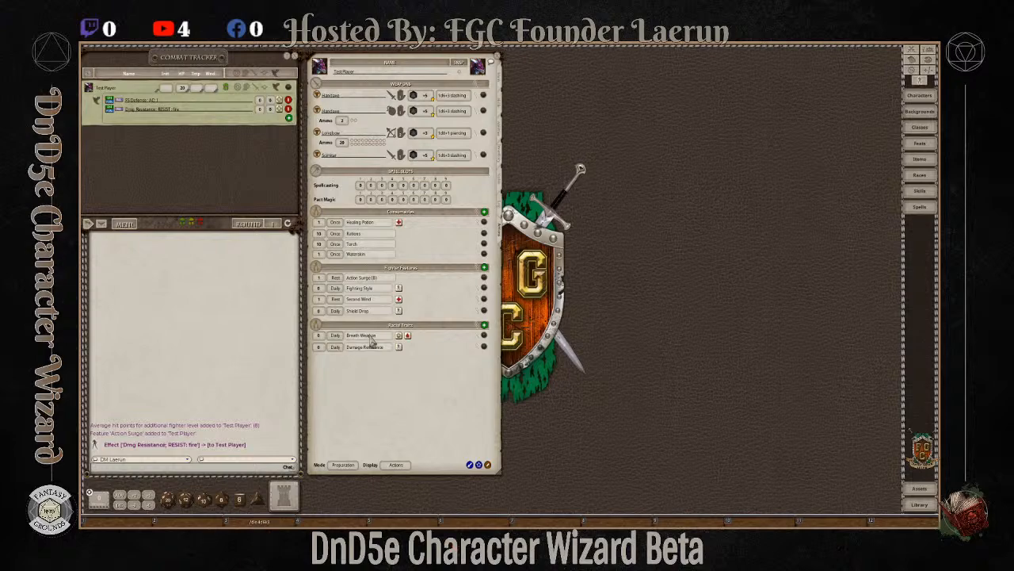
Review the Breath Weapon description beside the sheet, set the power to 1 use per Rest, and close the description.
{"action": "left_click", "coordinate": [484, 335]}
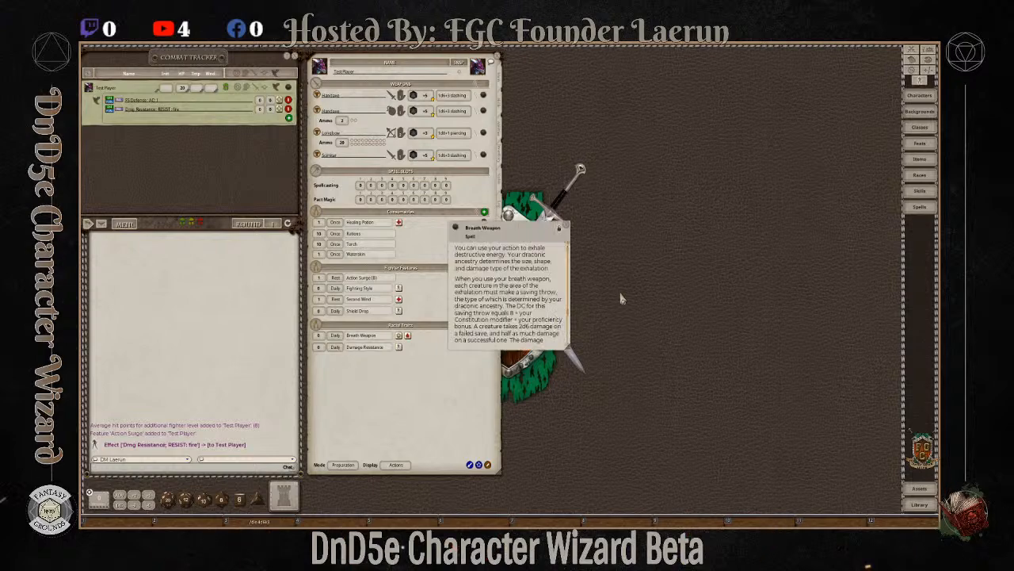
{"action": "left_click_drag", "start_coordinate": [569, 219], "coordinate": [678, 202]}
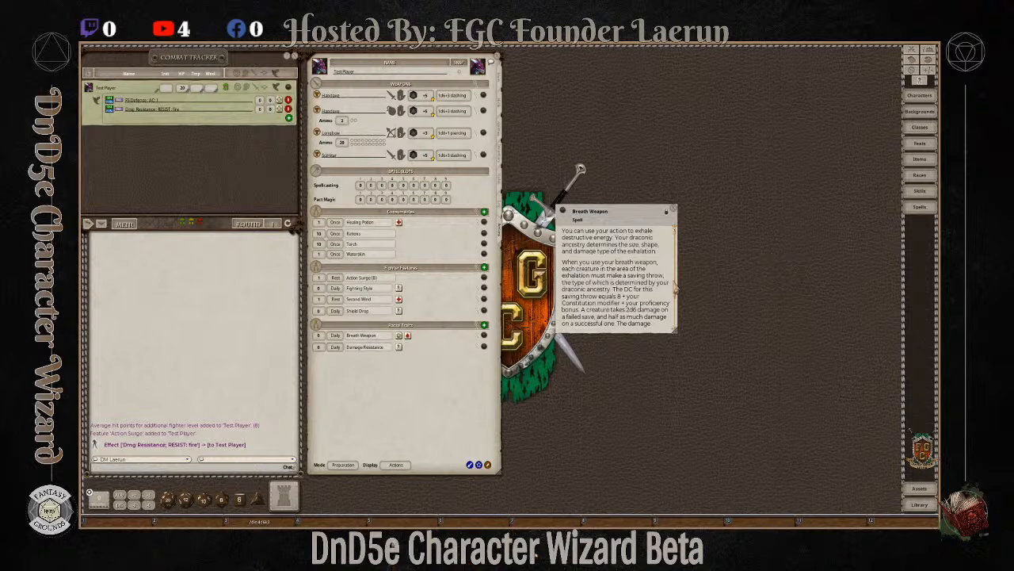
{"action": "scroll", "coordinate": [670, 274], "scroll_direction": "down", "scroll_amount": 2}
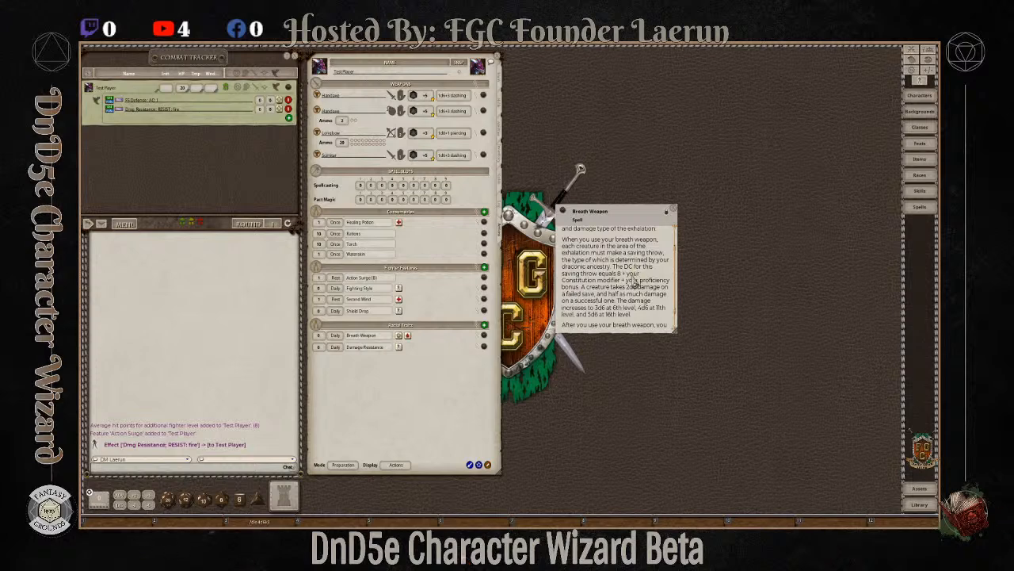
{"action": "scroll", "coordinate": [637, 283], "scroll_direction": "down", "scroll_amount": 1}
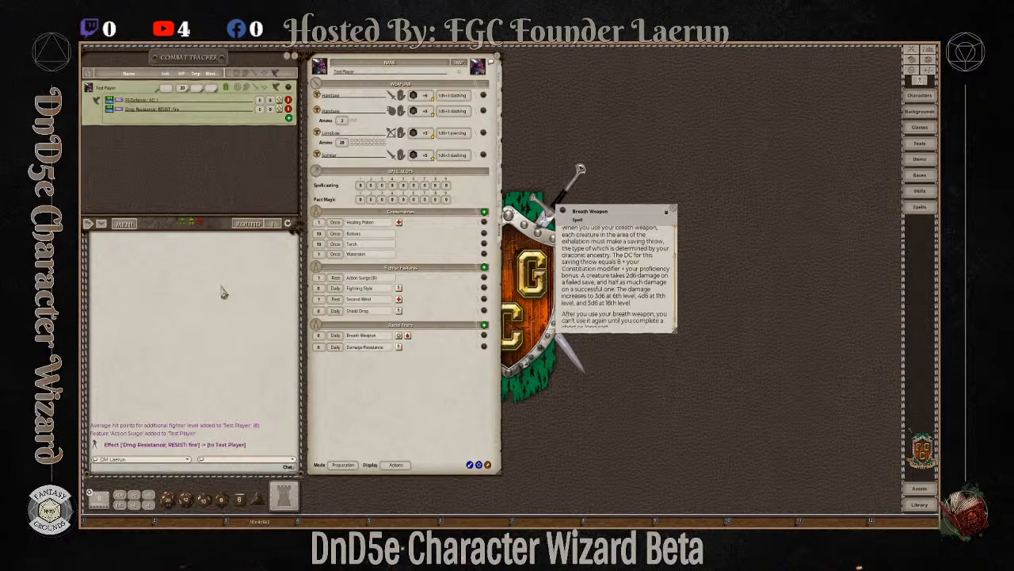
{"action": "scroll", "coordinate": [604, 284], "scroll_direction": "down", "scroll_amount": 1}
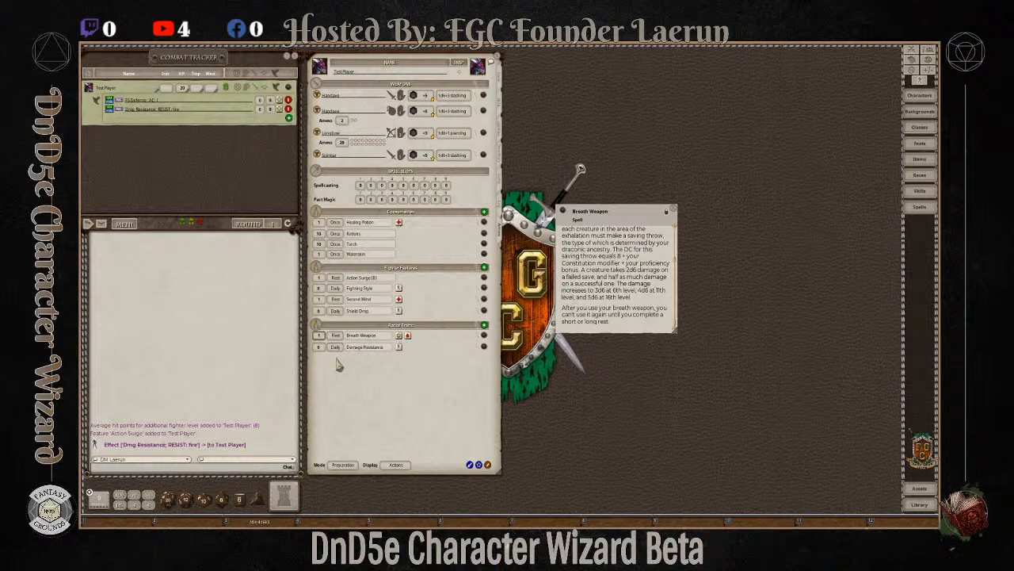
{"action": "scroll", "coordinate": [638, 292], "scroll_direction": "up", "scroll_amount": 5}
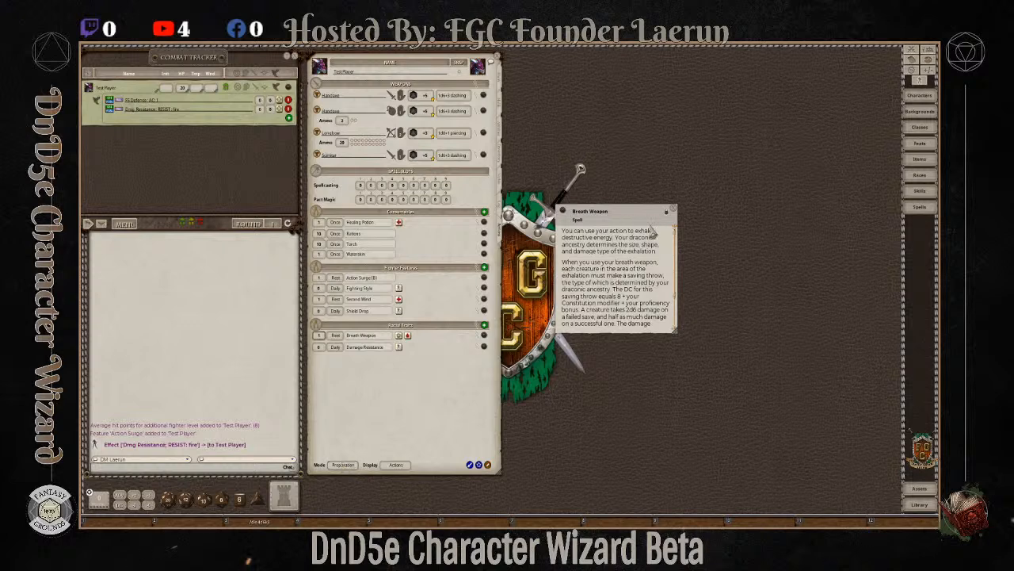
{"action": "left_click", "coordinate": [676, 211]}
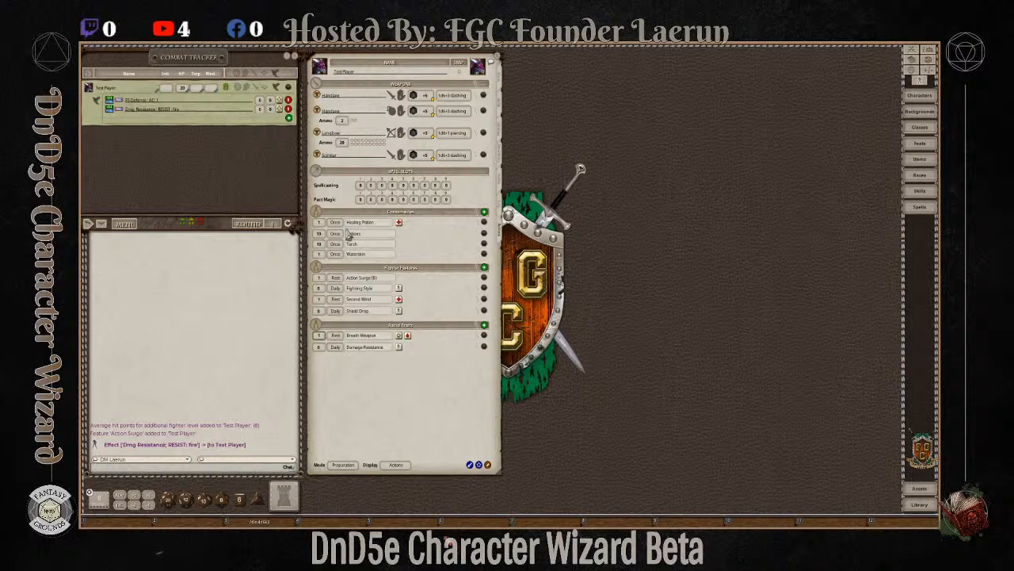
Collapse the character's effects list in the combat tracker and switch the powers to Combat mode.
{"action": "left_click", "coordinate": [278, 89]}
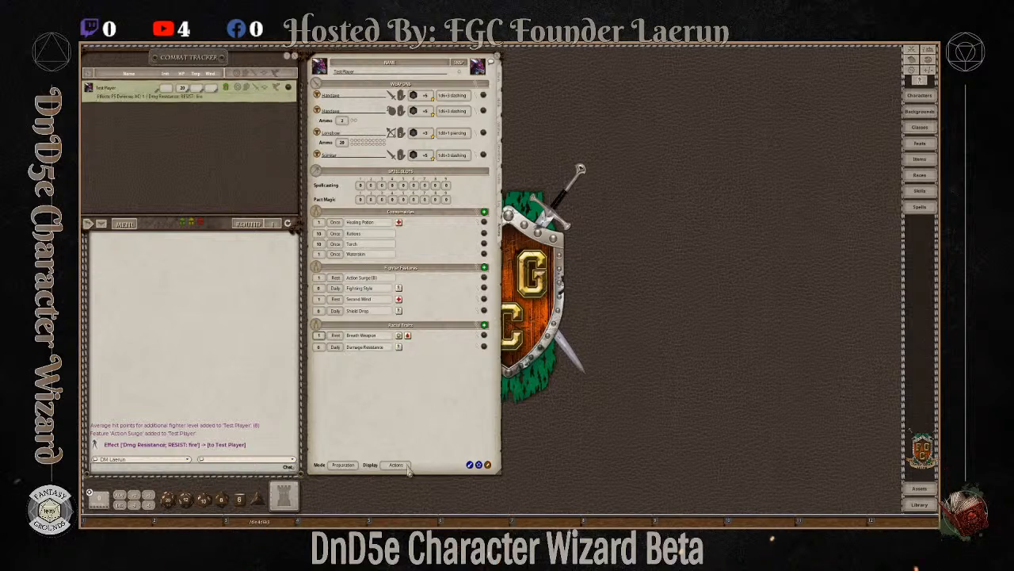
{"action": "left_click", "coordinate": [345, 467]}
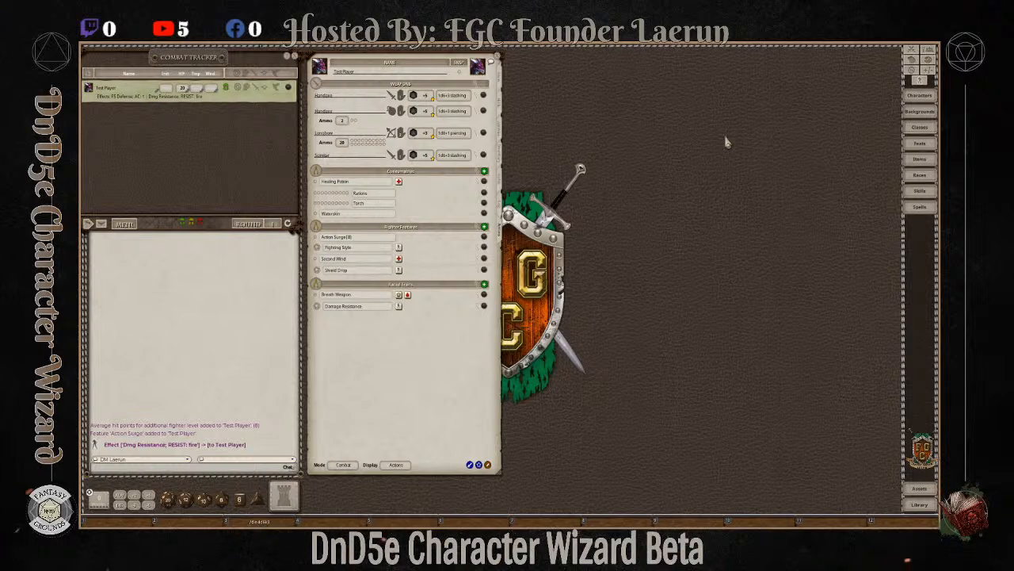
Open the Effects window beside the sheet and apply the Torch light preset to the character in the combat tracker.
{"action": "left_click", "coordinate": [919, 85]}
{"action": "left_click_drag", "start_coordinate": [506, 244], "coordinate": [664, 148]}
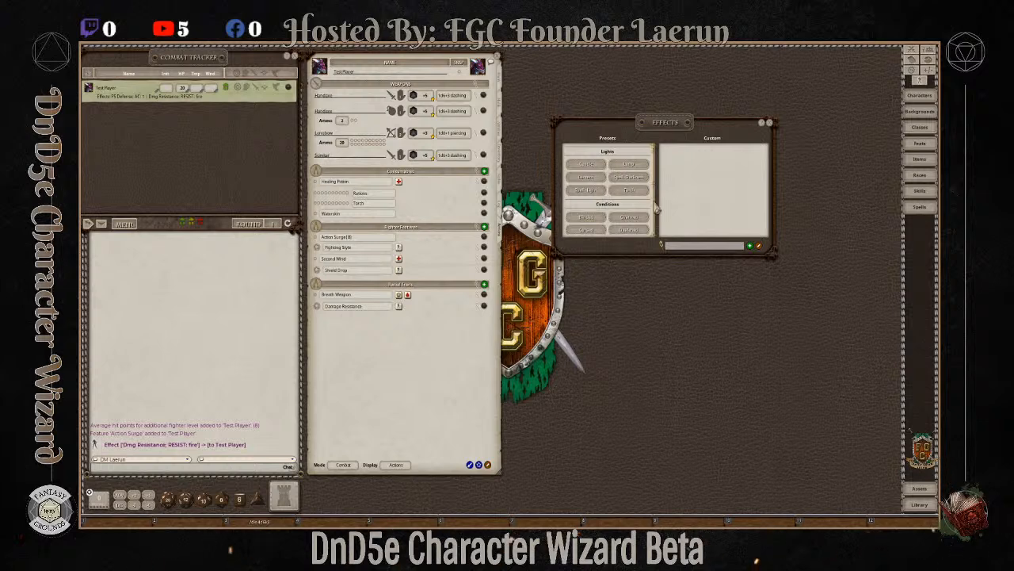
{"action": "left_click_drag", "start_coordinate": [631, 191], "coordinate": [146, 91]}
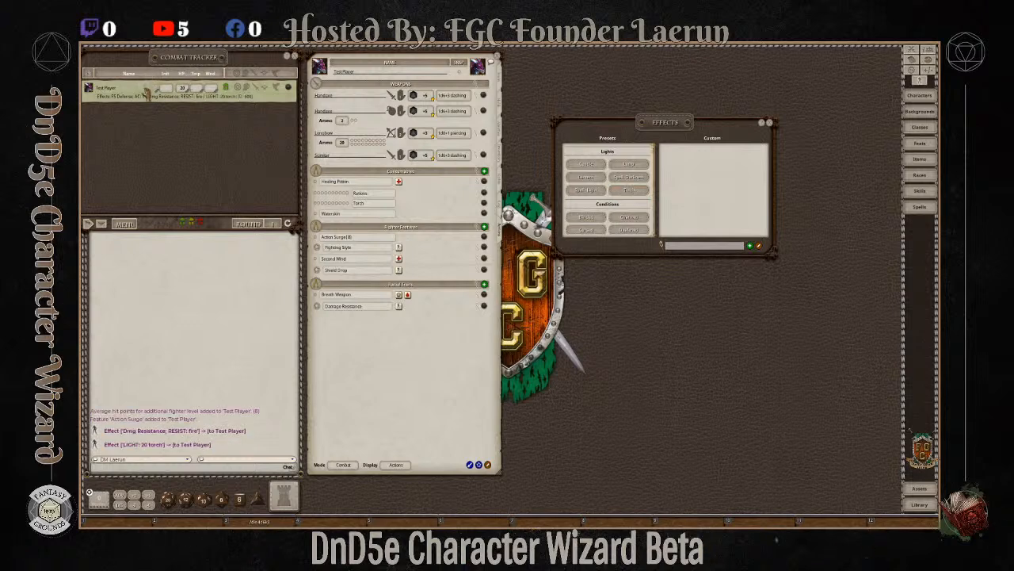
Inspect the torch light entry among the character's combat tracker effects, collapse the list and close the Effects window.
{"action": "left_click", "coordinate": [277, 92]}
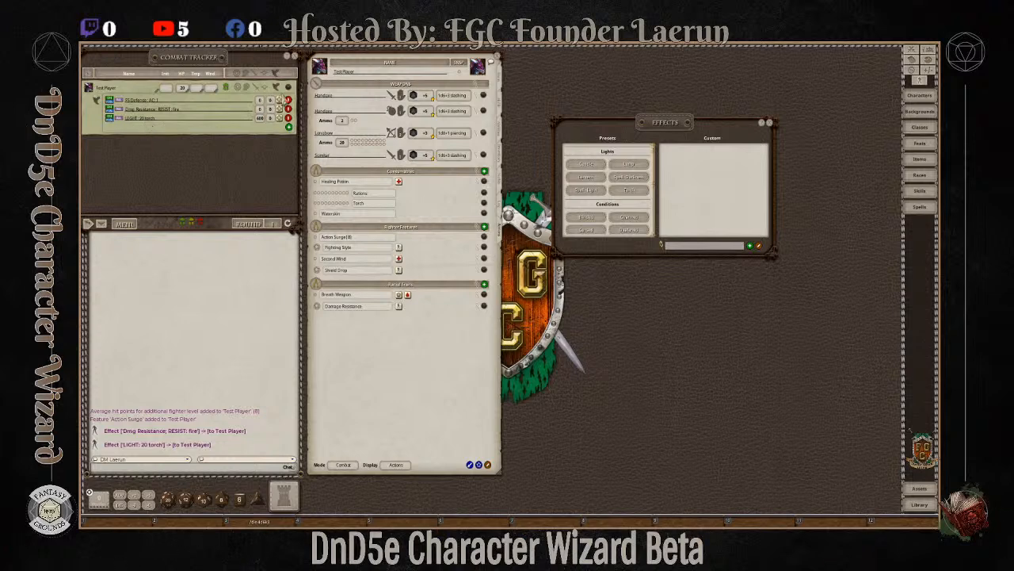
{"action": "left_click", "coordinate": [277, 92]}
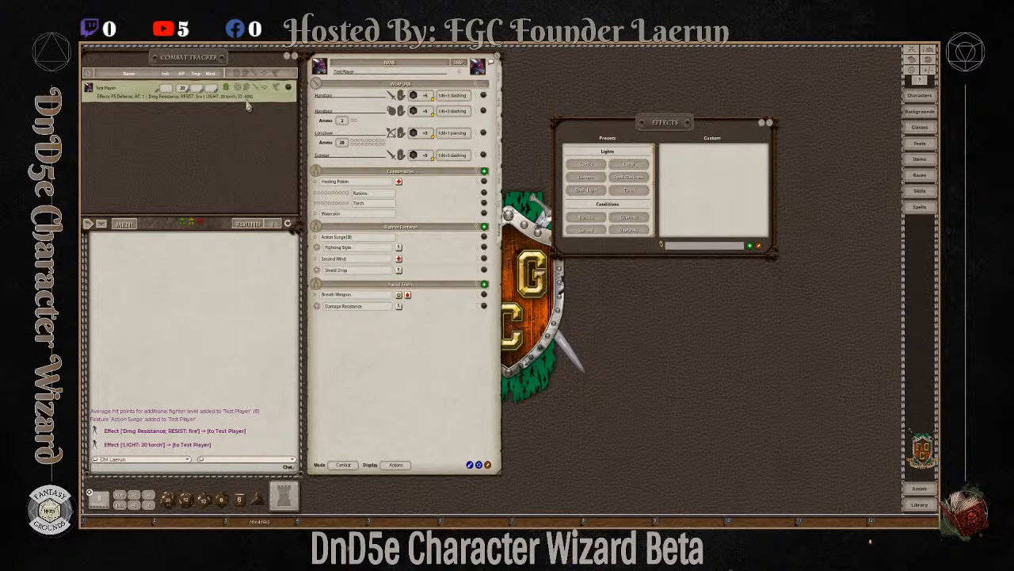
{"action": "left_click", "coordinate": [769, 124]}
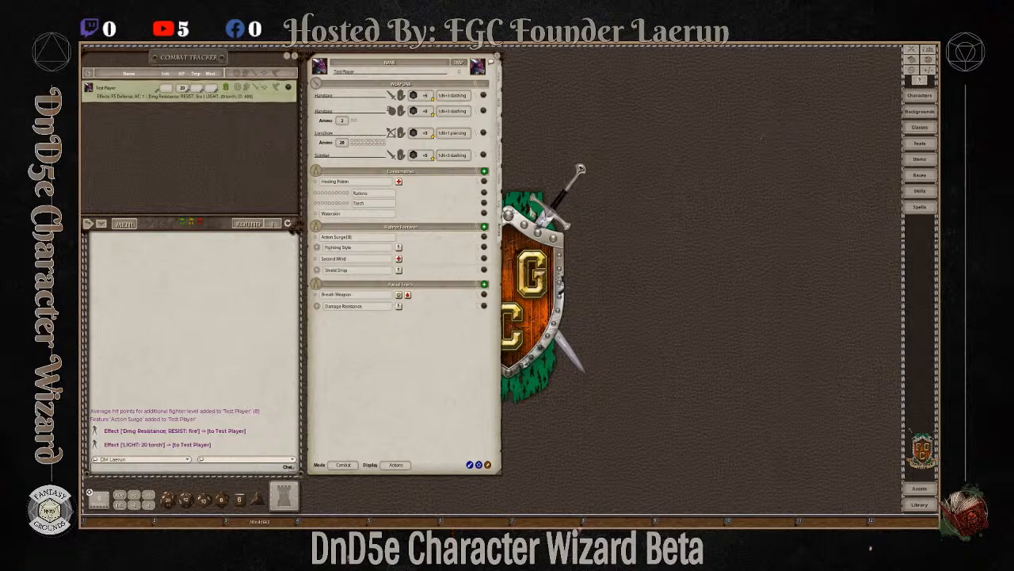
Add an effect action to the Torch consumable and open its settings beside the character sheet.
{"action": "left_click", "coordinate": [370, 205]}
{"action": "right_click", "coordinate": [371, 207]}
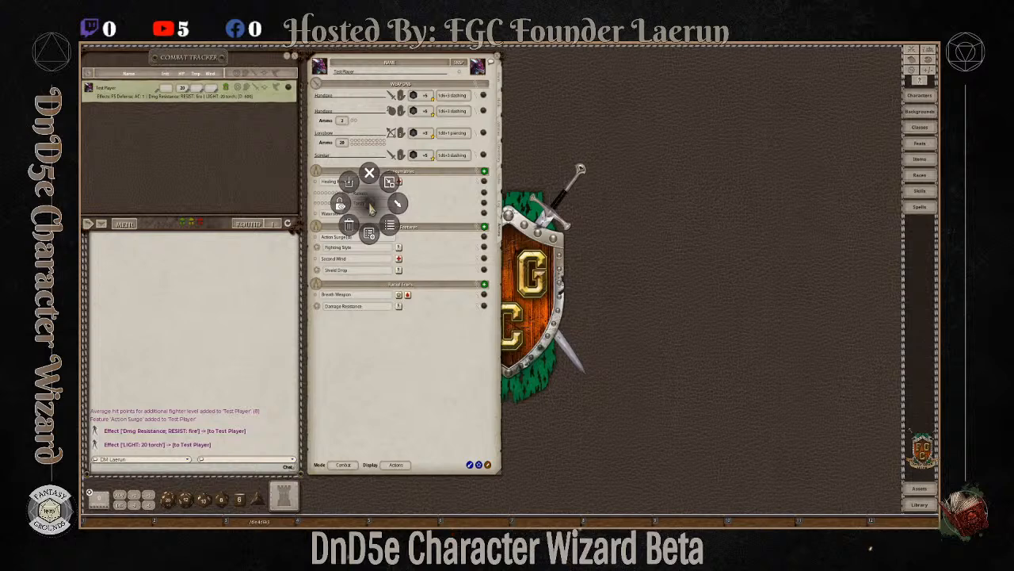
{"action": "left_click", "coordinate": [400, 205]}
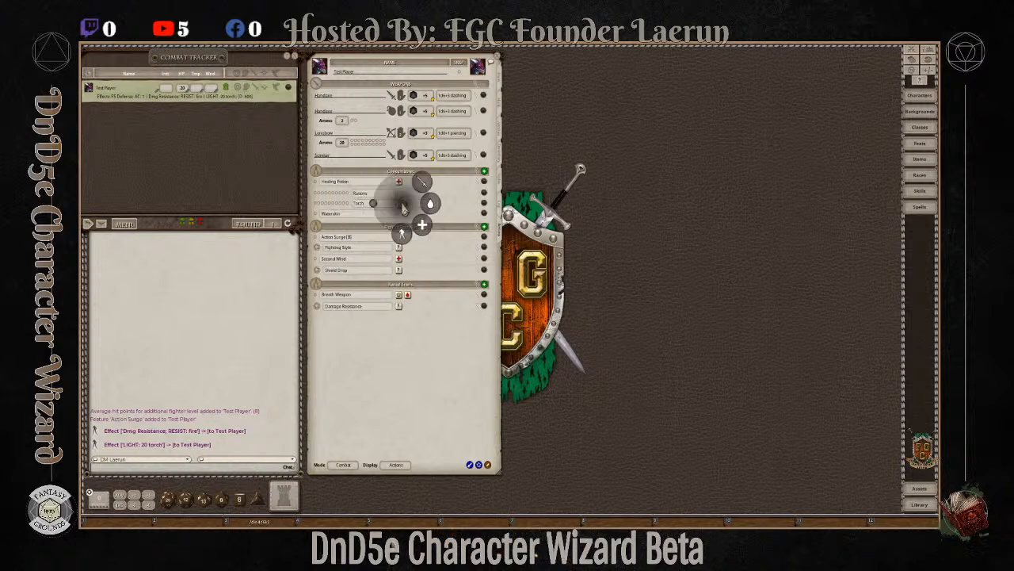
{"action": "left_click", "coordinate": [402, 236]}
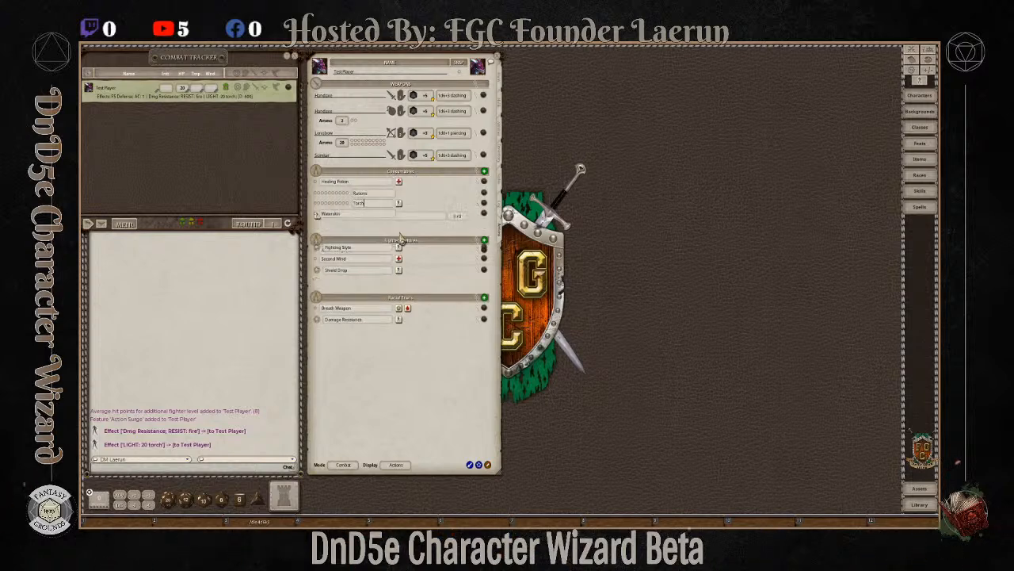
{"action": "left_click", "coordinate": [485, 223]}
{"action": "left_click_drag", "start_coordinate": [500, 225], "coordinate": [592, 105]}
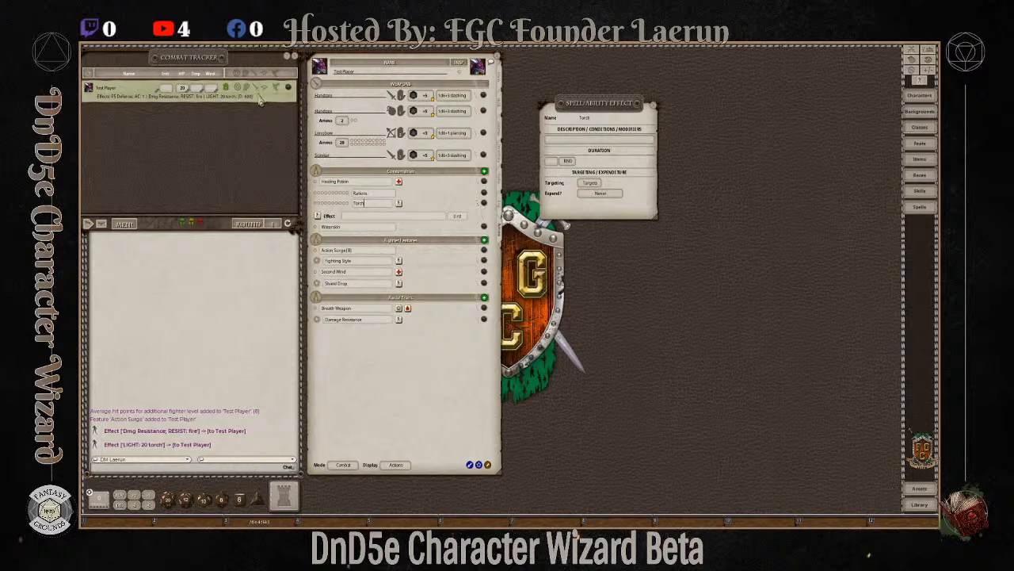
Enter "Torch; Light: 20 torch" as the Torch effect's description.
{"action": "left_click_drag", "start_coordinate": [261, 102], "coordinate": [263, 111]}
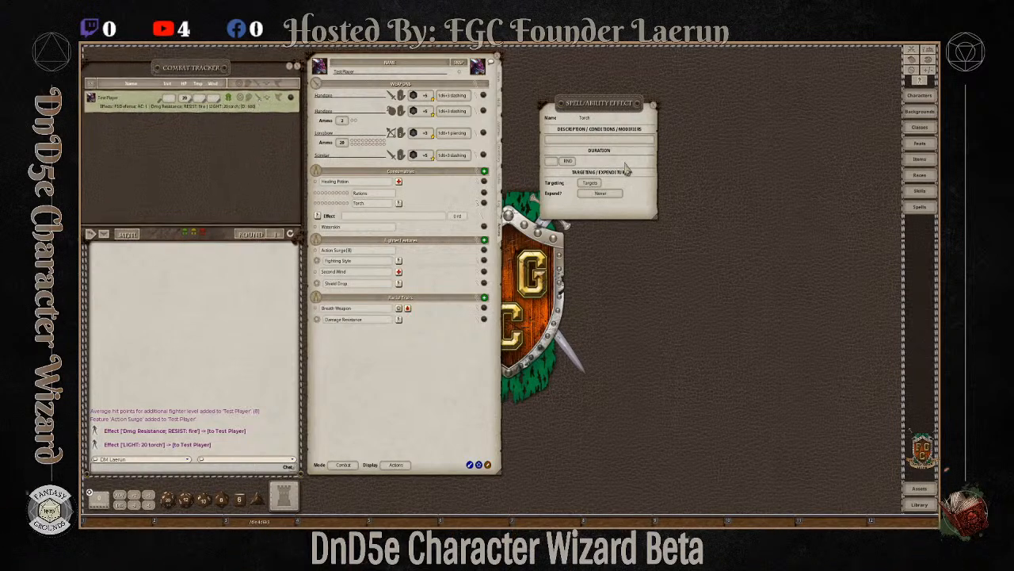
{"action": "left_click", "coordinate": [561, 142]}
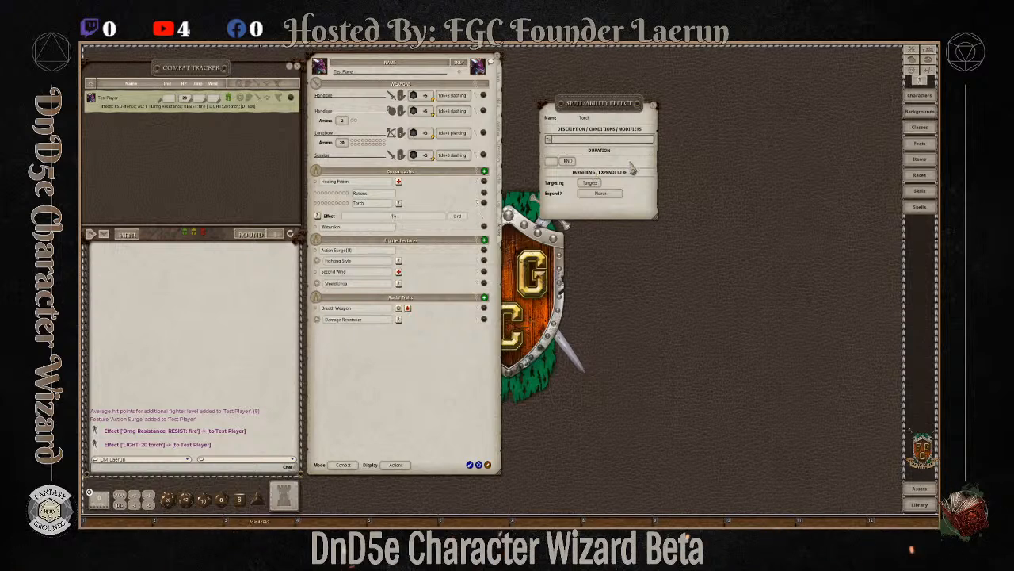
{"action": "type", "text": "Torch; Light"}
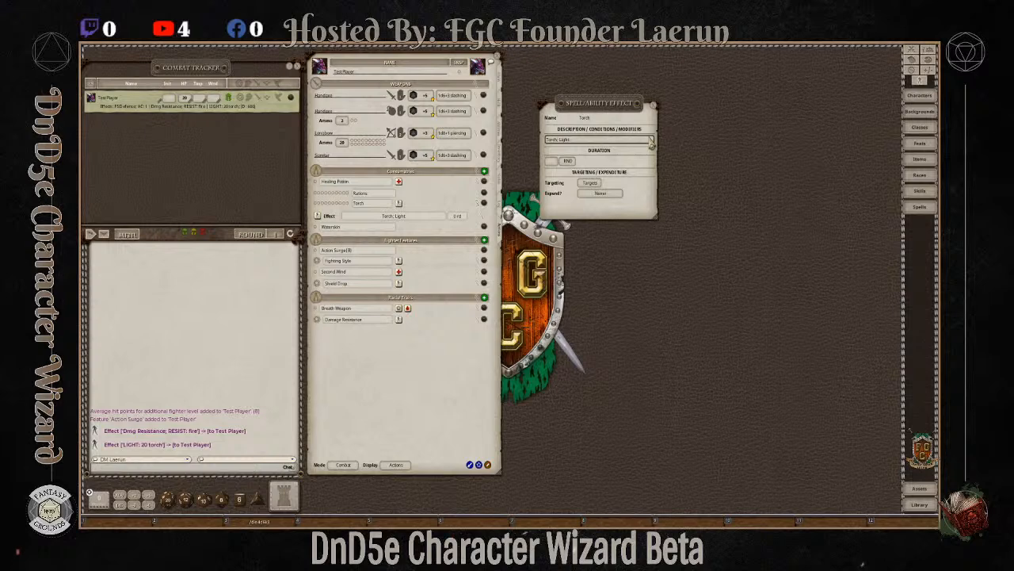
{"action": "type", "text": ";"}
{"action": "type", "text": " 20"}
{"action": "type", "text": "ft"}
{"action": "left_click", "coordinate": [576, 141]}
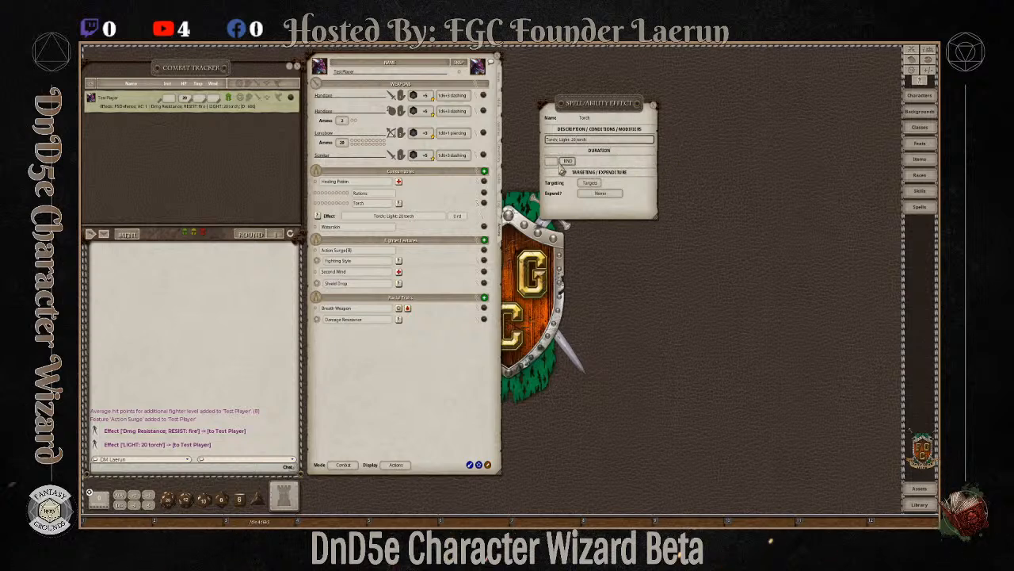
Open the Torch item from the character's inventory and place its window beside the effect settings to check the burn time.
{"action": "left_click", "coordinate": [499, 131]}
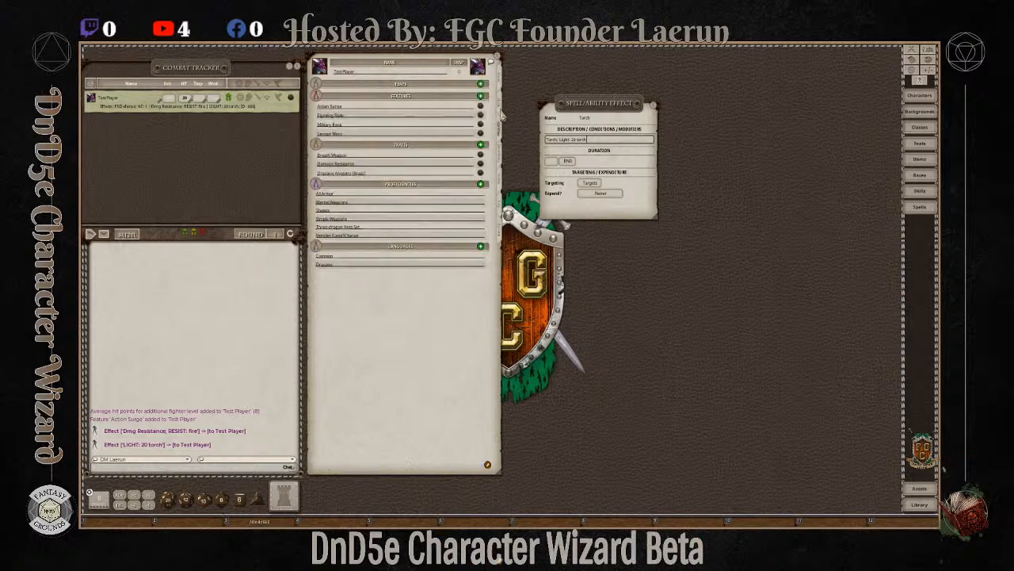
{"action": "left_click", "coordinate": [502, 162]}
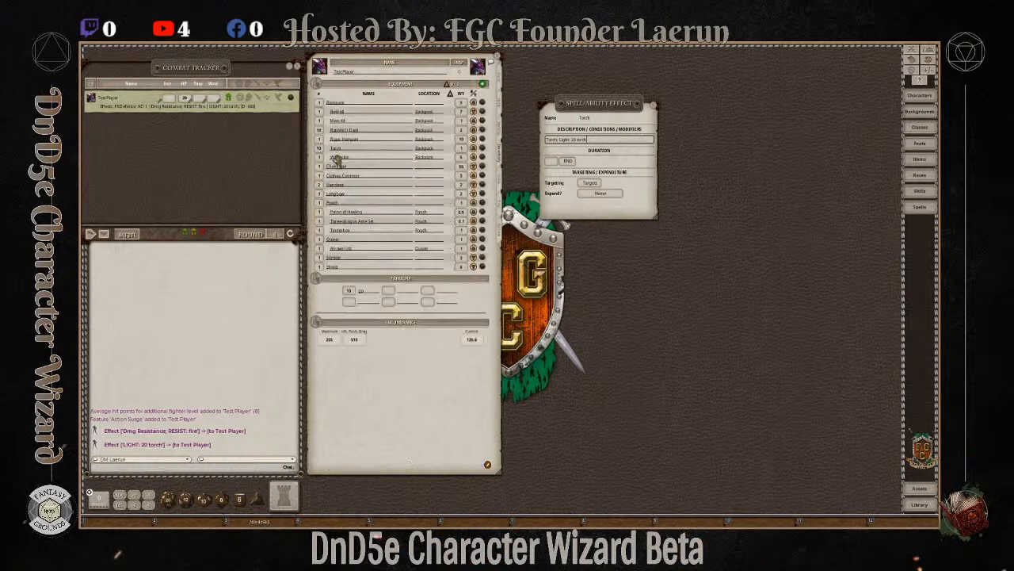
{"action": "left_click", "coordinate": [483, 148]}
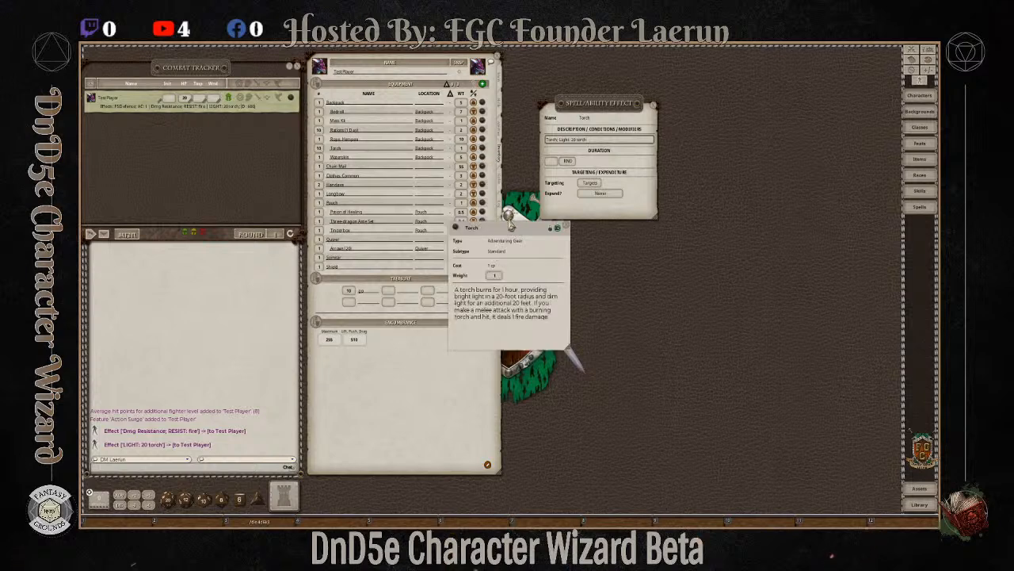
{"action": "left_click_drag", "start_coordinate": [513, 229], "coordinate": [779, 164]}
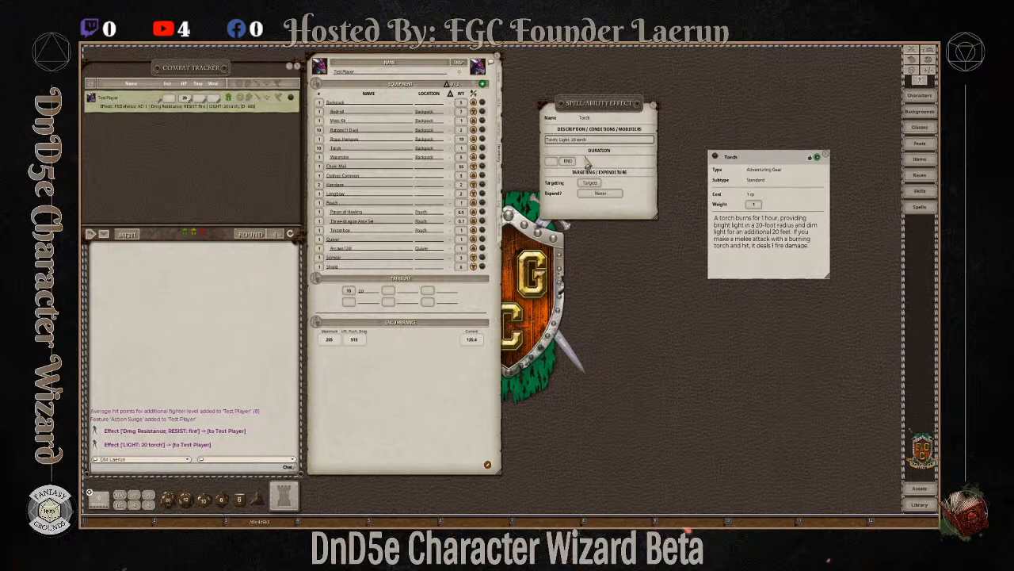
Set the Torch effect's duration to 1 hour and its targeting to Self, and close the effect settings.
{"action": "left_click", "coordinate": [552, 162]}
{"action": "type", "text": "1"}
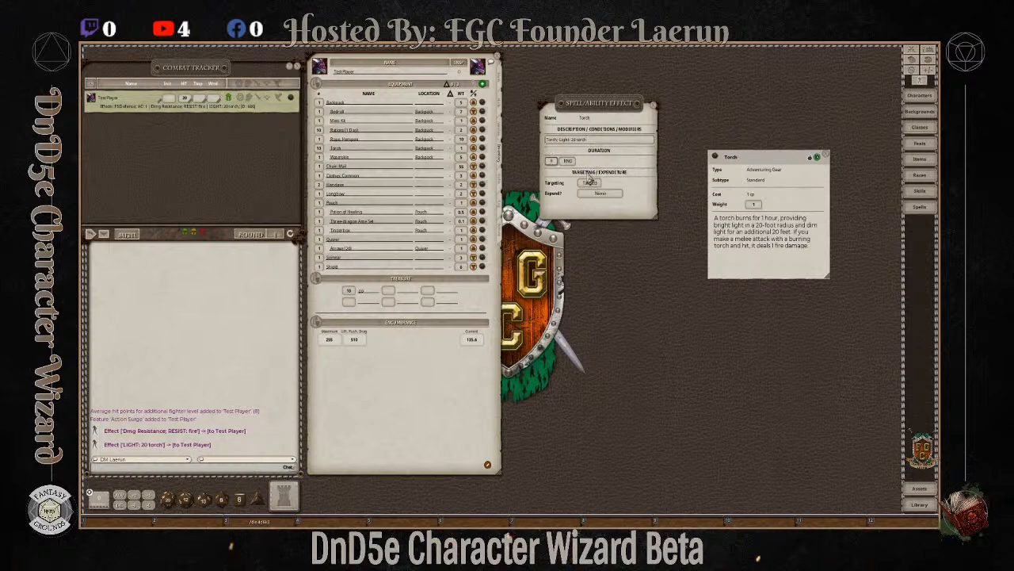
{"action": "left_click", "coordinate": [571, 164]}
{"action": "left_click", "coordinate": [569, 161]}
{"action": "left_click", "coordinate": [595, 184]}
{"action": "left_click", "coordinate": [593, 183]}
{"action": "left_click", "coordinate": [655, 106]}
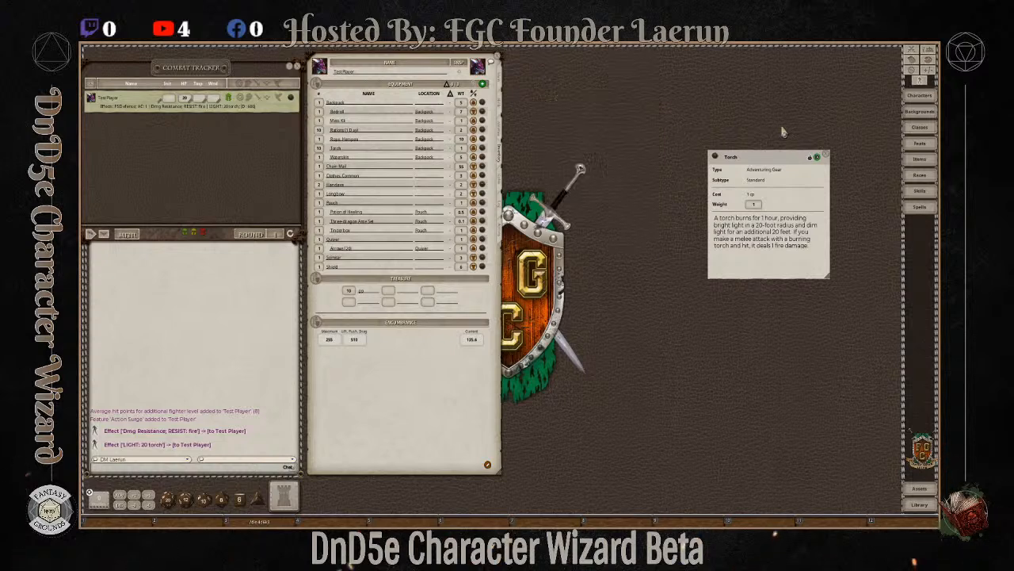
Close the Torch item window and return to the character's actions page.
{"action": "left_click", "coordinate": [828, 156]}
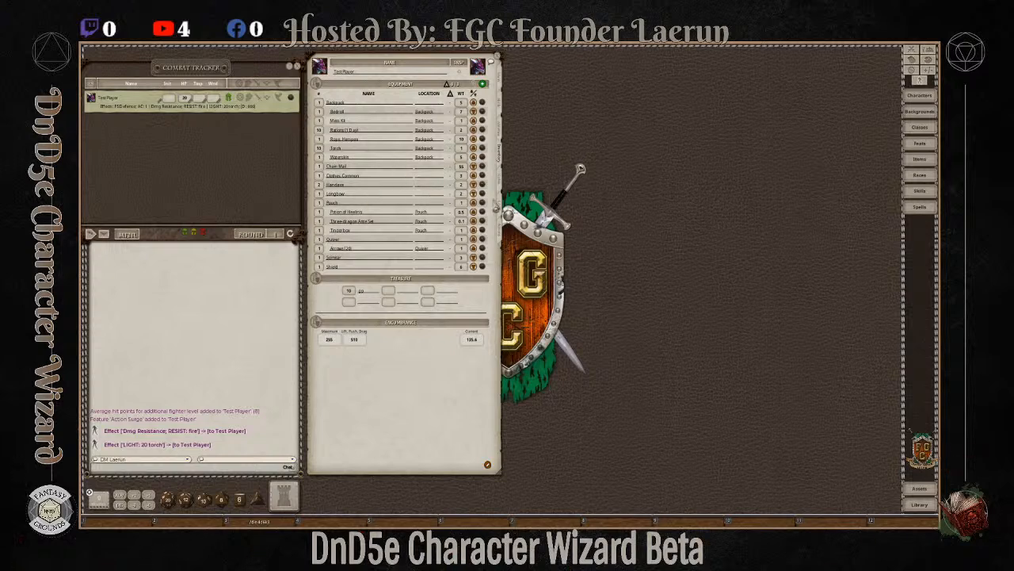
{"action": "left_click", "coordinate": [501, 239]}
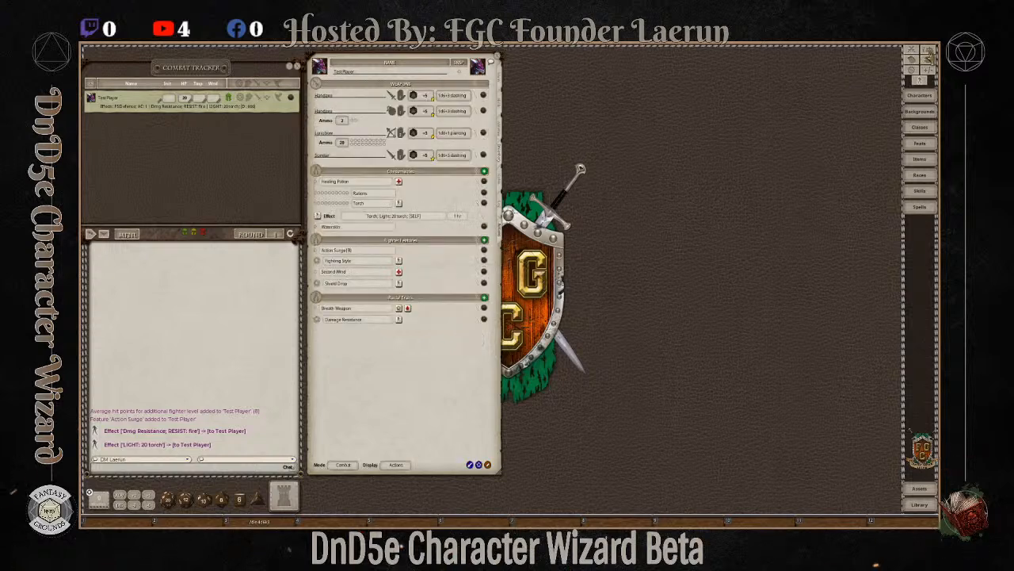
Delete the "LIGHT: 20 torch" effect from the Test Player entry in the combat tracker and collapse its effects list.
{"action": "left_click", "coordinate": [277, 97]}
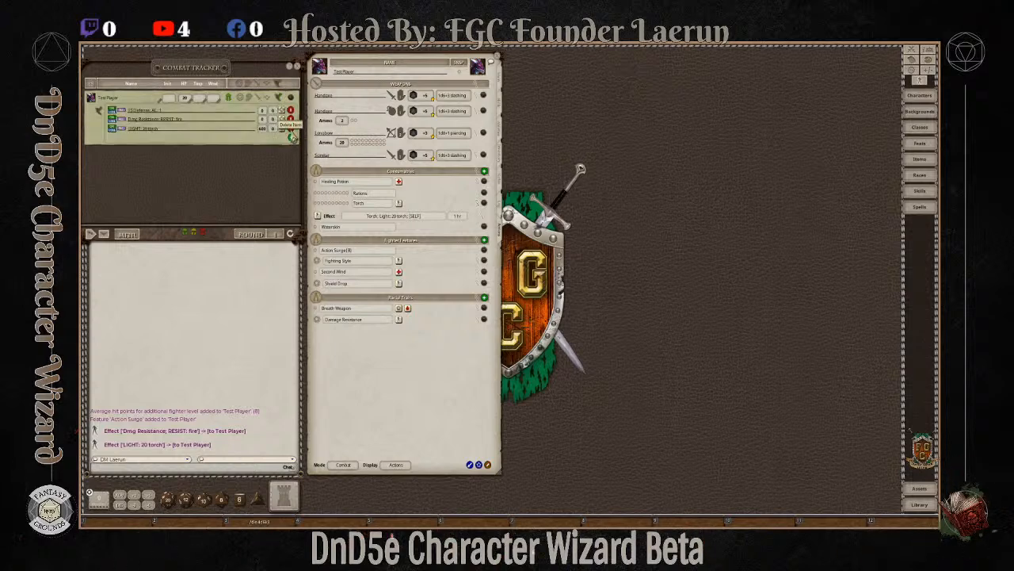
{"action": "left_click", "coordinate": [290, 127]}
{"action": "left_click", "coordinate": [278, 98]}
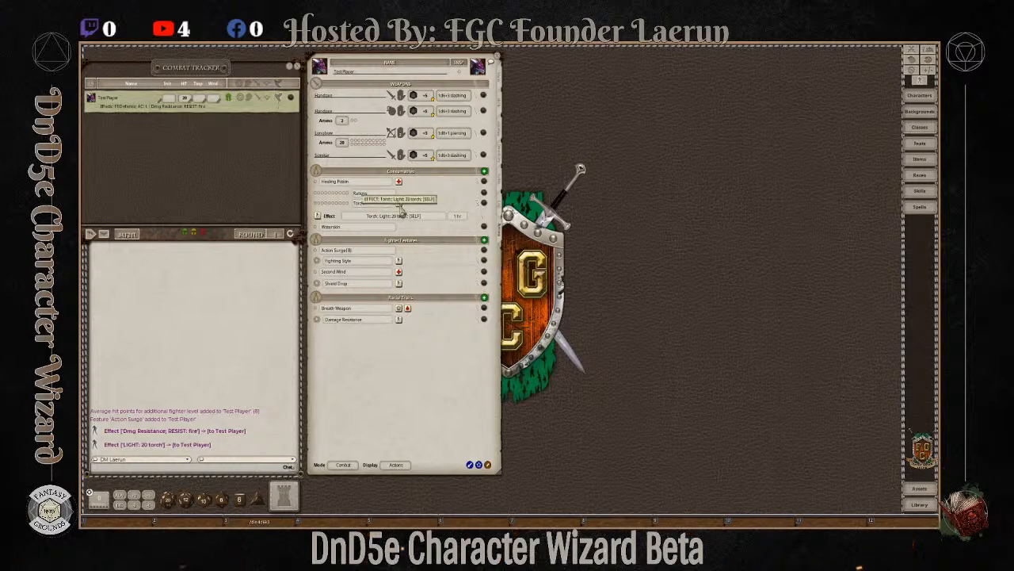
{"action": "left_click", "coordinate": [482, 205]}
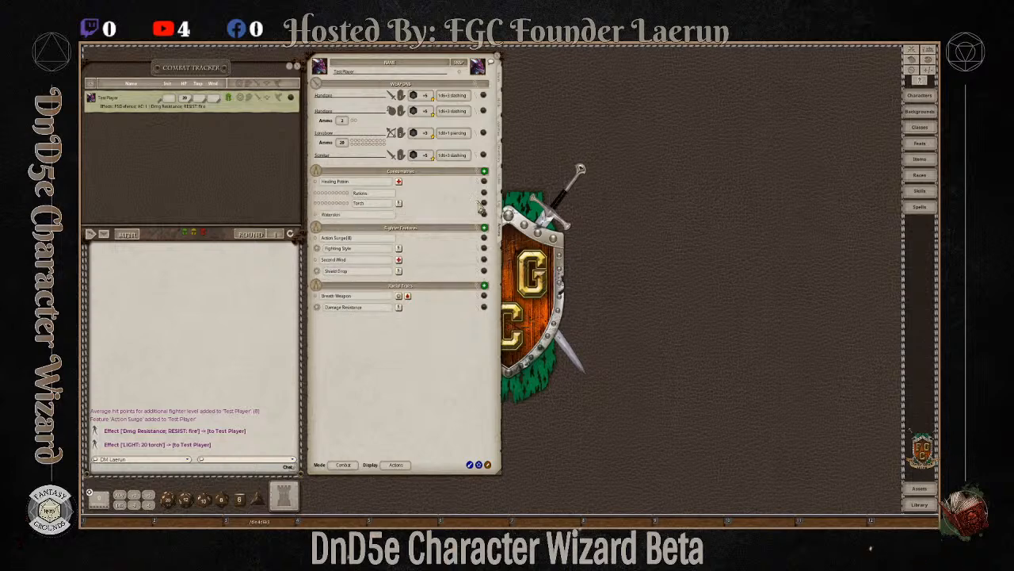
{"action": "left_click", "coordinate": [482, 205]}
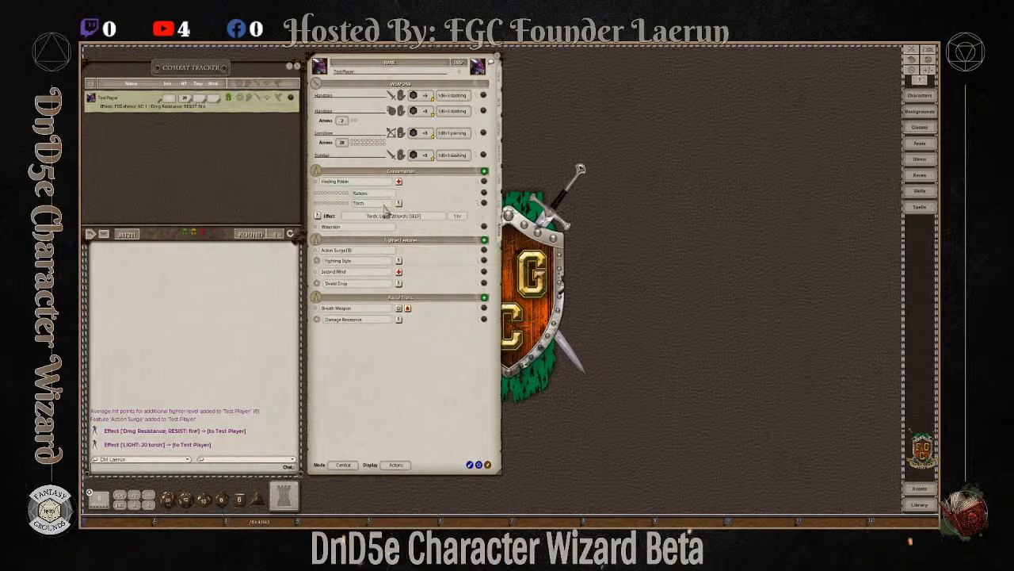
{"action": "left_click", "coordinate": [481, 205]}
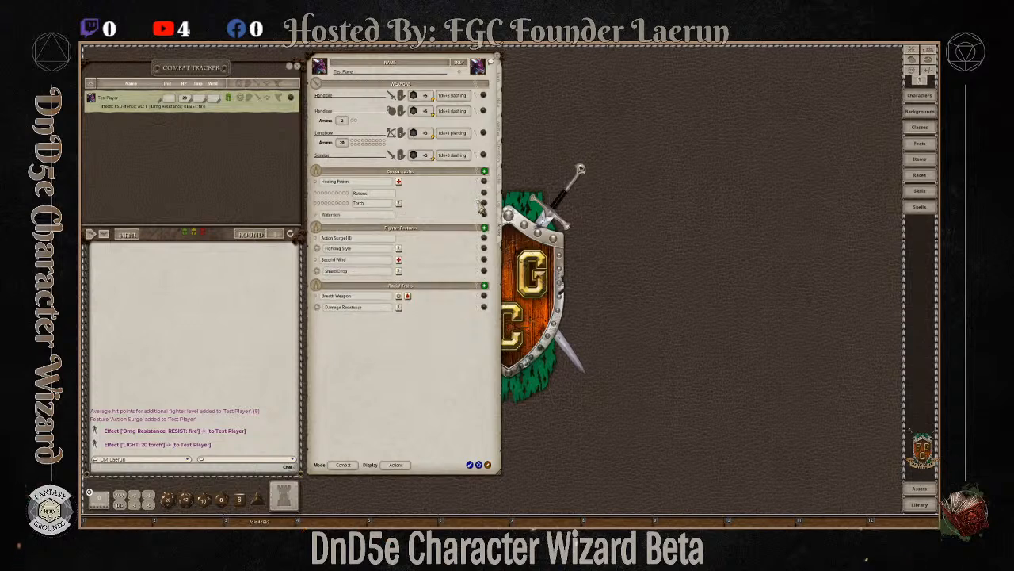
Add a cast action to the Torch power and configure it as a Ranged attack with Ability as its attack base.
{"action": "right_click", "coordinate": [375, 208]}
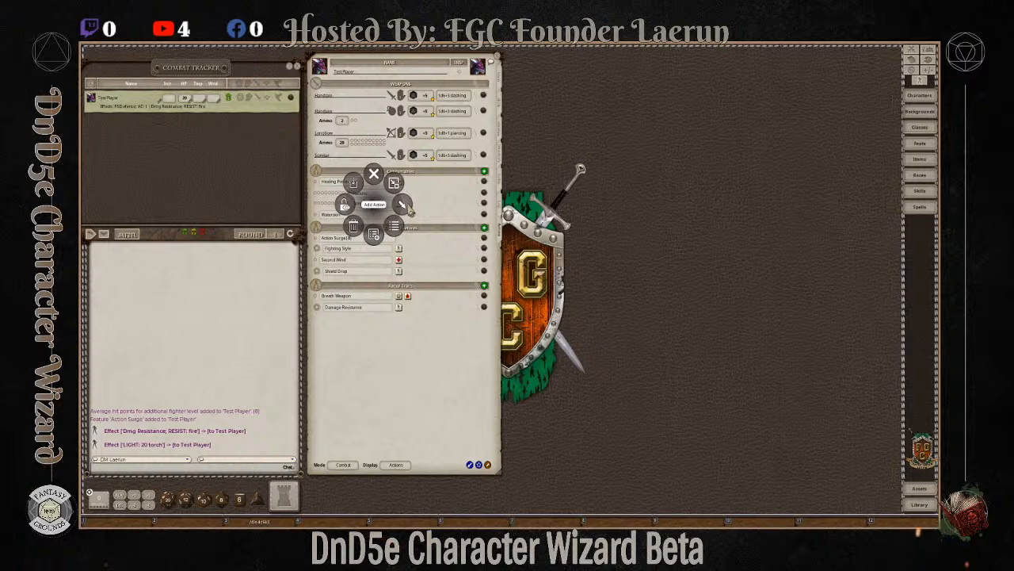
{"action": "left_click", "coordinate": [409, 208]}
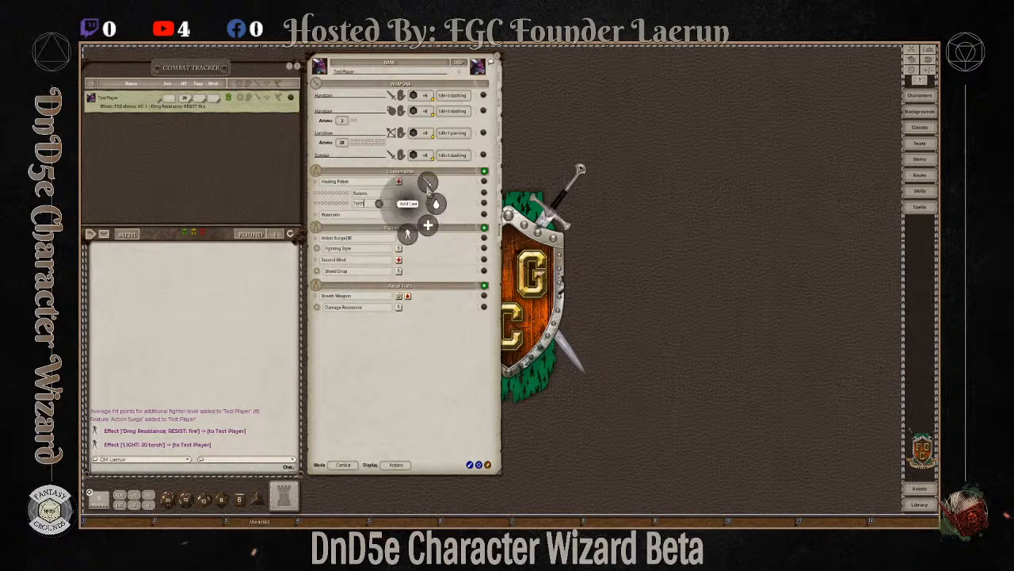
{"action": "left_click", "coordinate": [428, 184]}
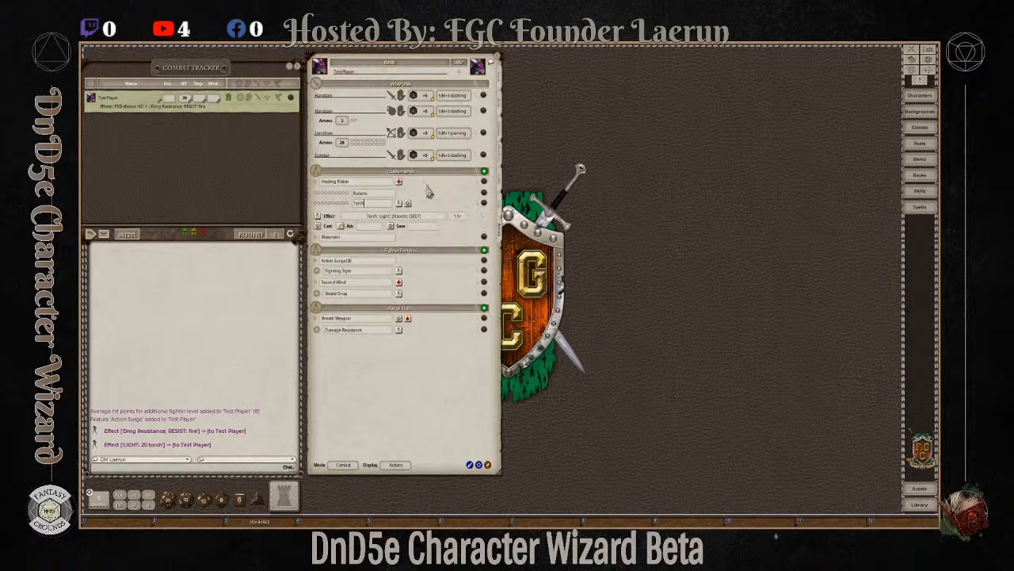
{"action": "left_click", "coordinate": [485, 228]}
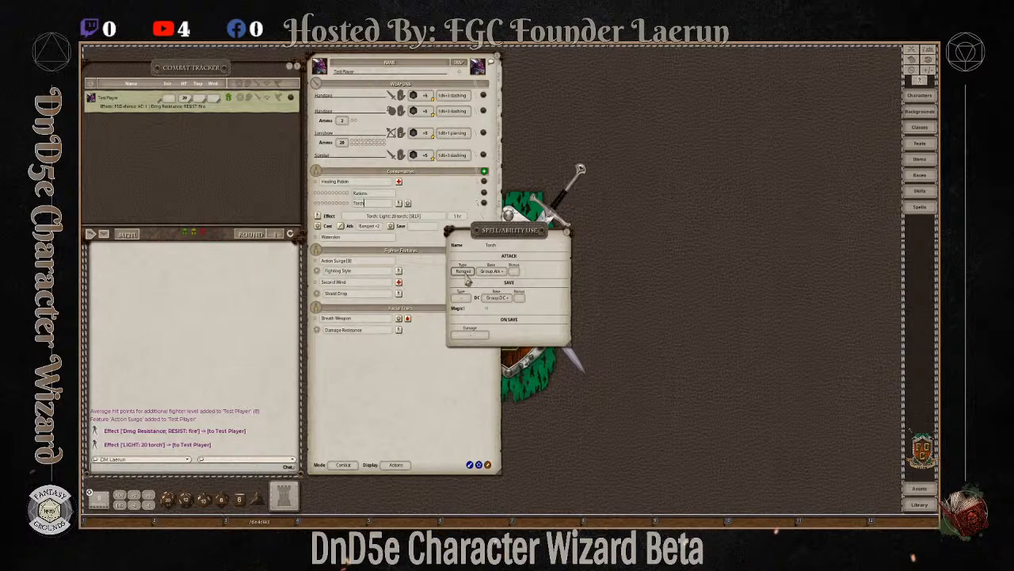
{"action": "left_click", "coordinate": [463, 271]}
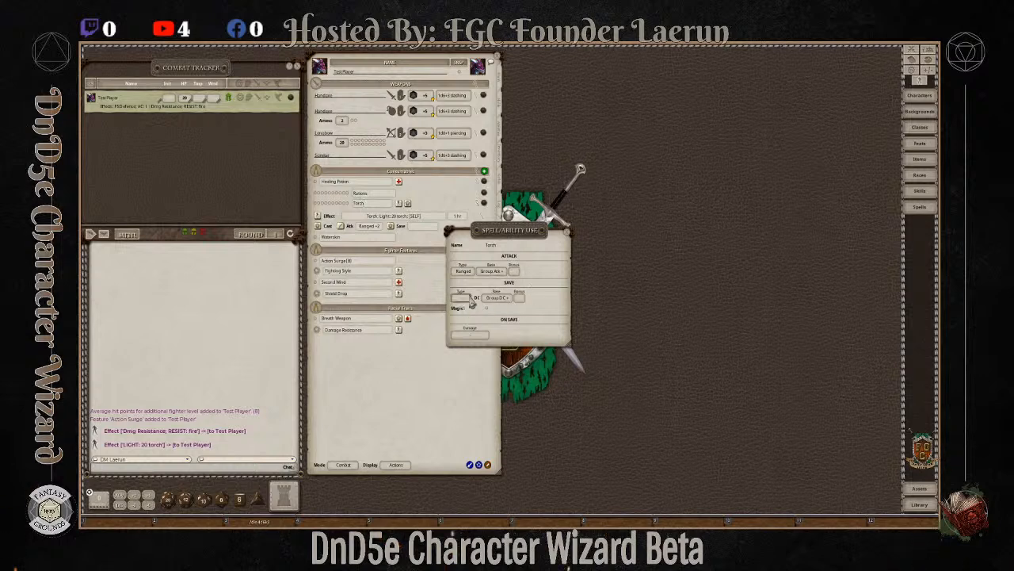
{"action": "left_click", "coordinate": [493, 277]}
{"action": "left_click", "coordinate": [495, 277]}
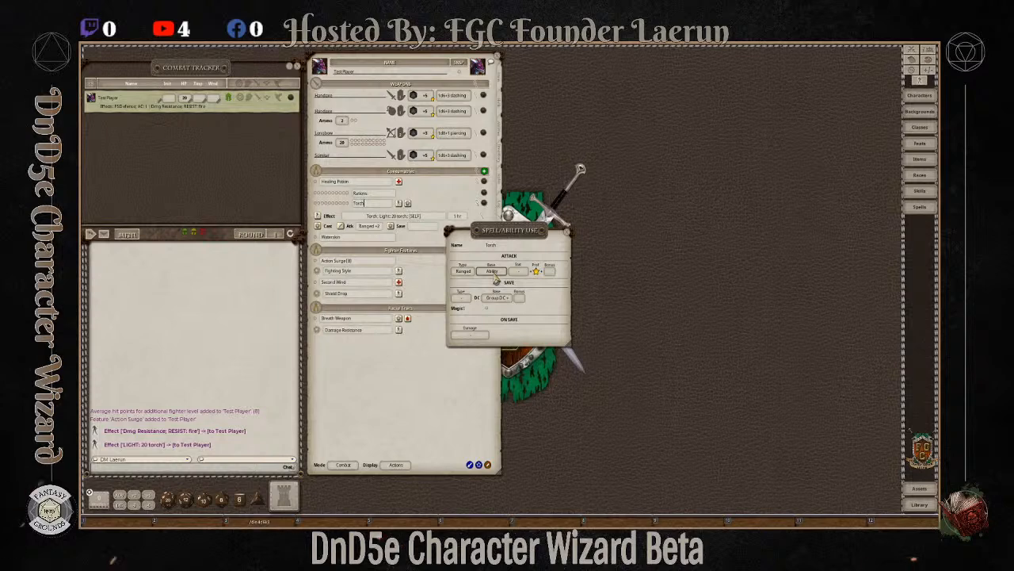
{"action": "left_click", "coordinate": [494, 271]}
{"action": "left_click", "coordinate": [566, 231]}
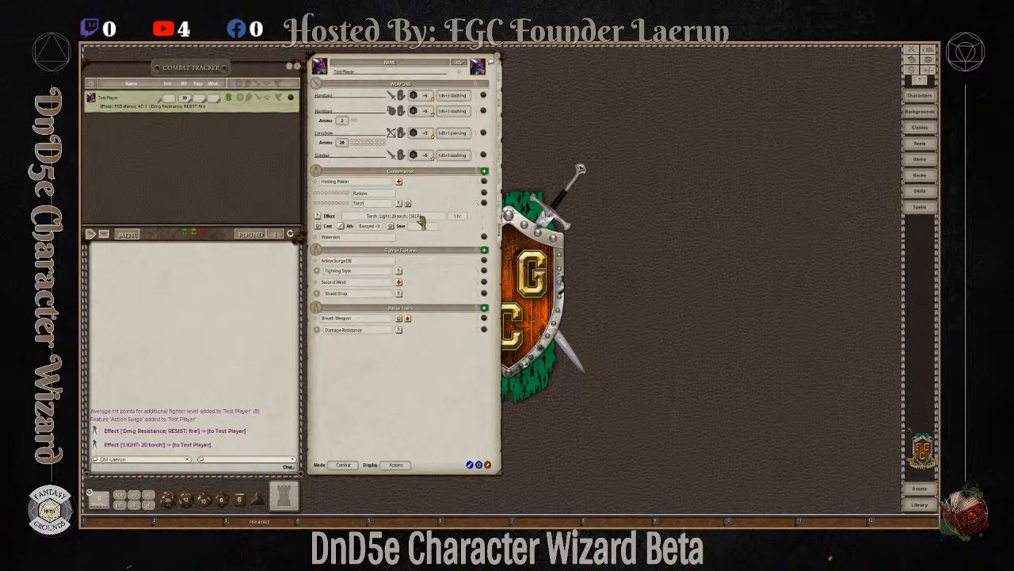
Add a second cast action to the Torch power as a Melee attack, with Ability as the base and Str as the stat.
{"action": "right_click", "coordinate": [390, 221]}
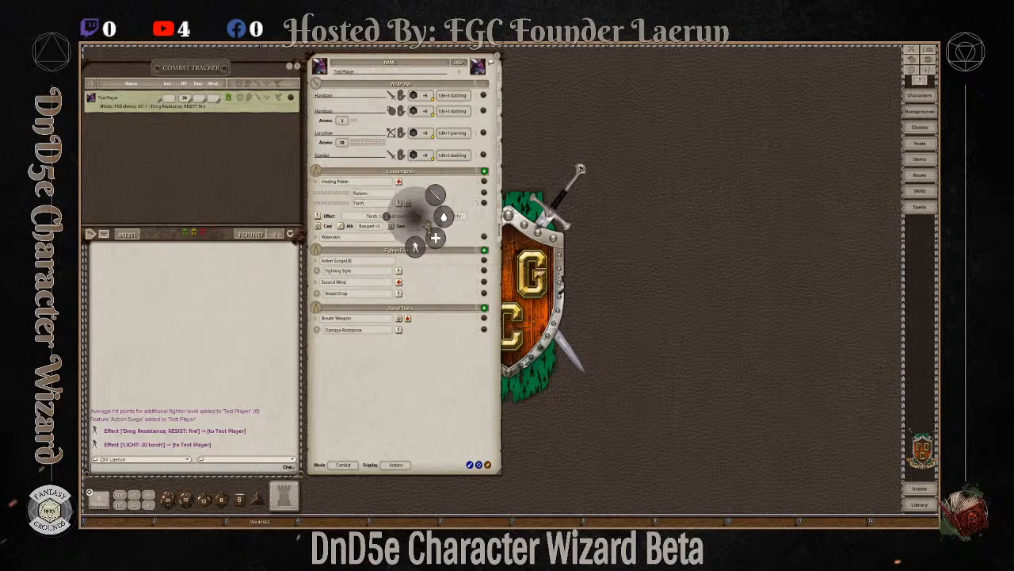
{"action": "left_click", "coordinate": [436, 195]}
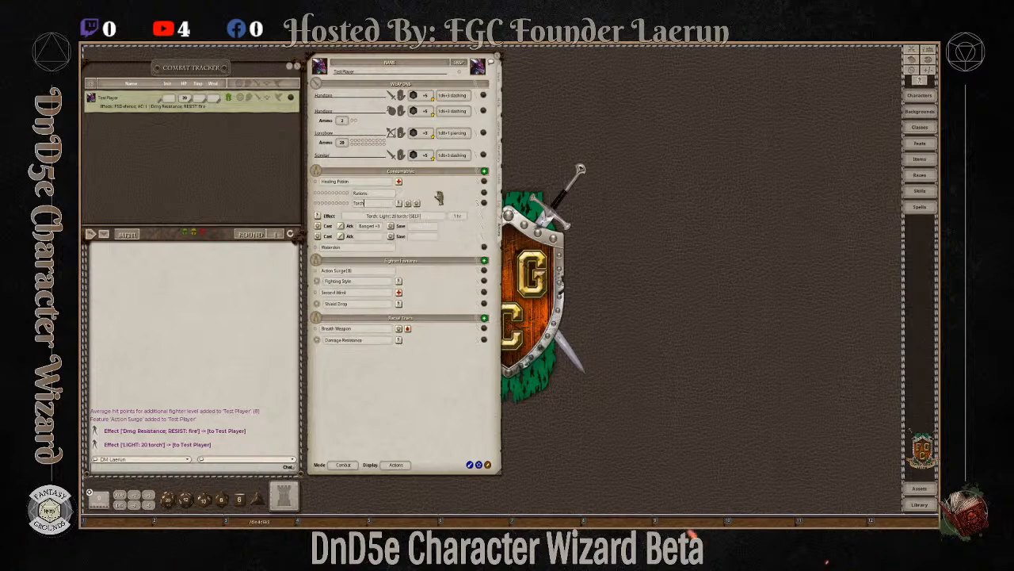
{"action": "left_click", "coordinate": [481, 242]}
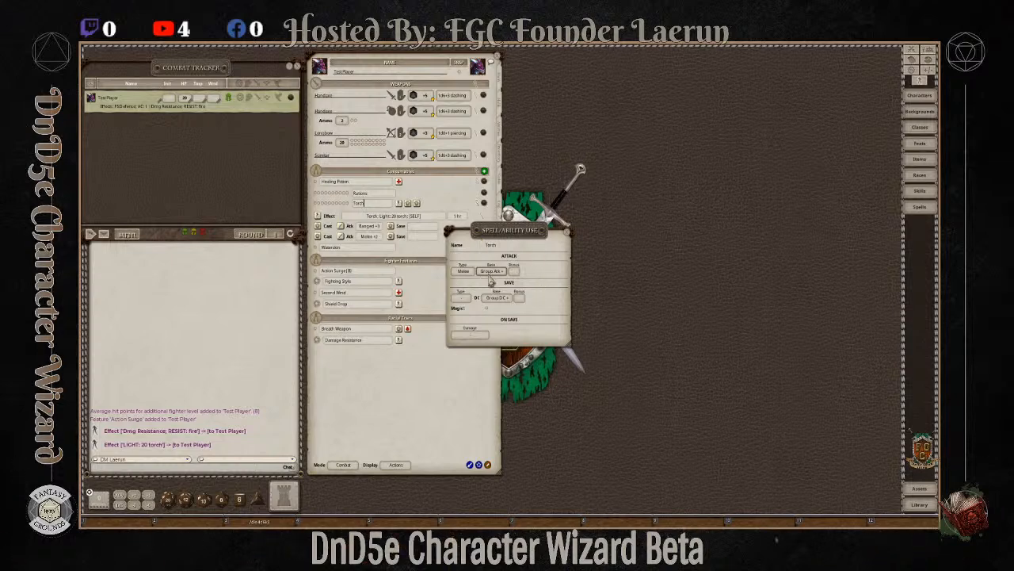
{"action": "left_click", "coordinate": [490, 274]}
{"action": "left_click", "coordinate": [519, 272]}
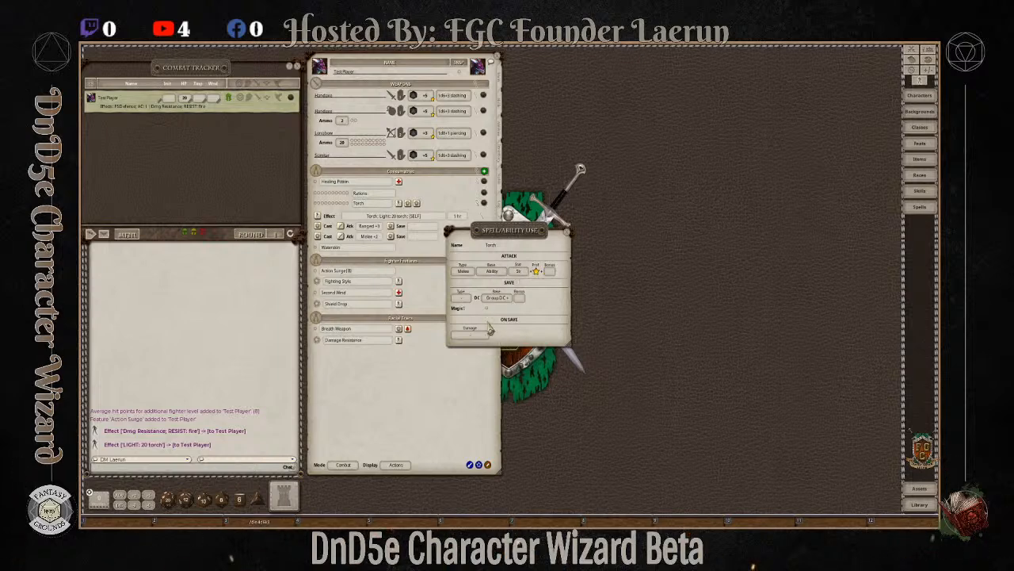
{"action": "left_click", "coordinate": [566, 235]}
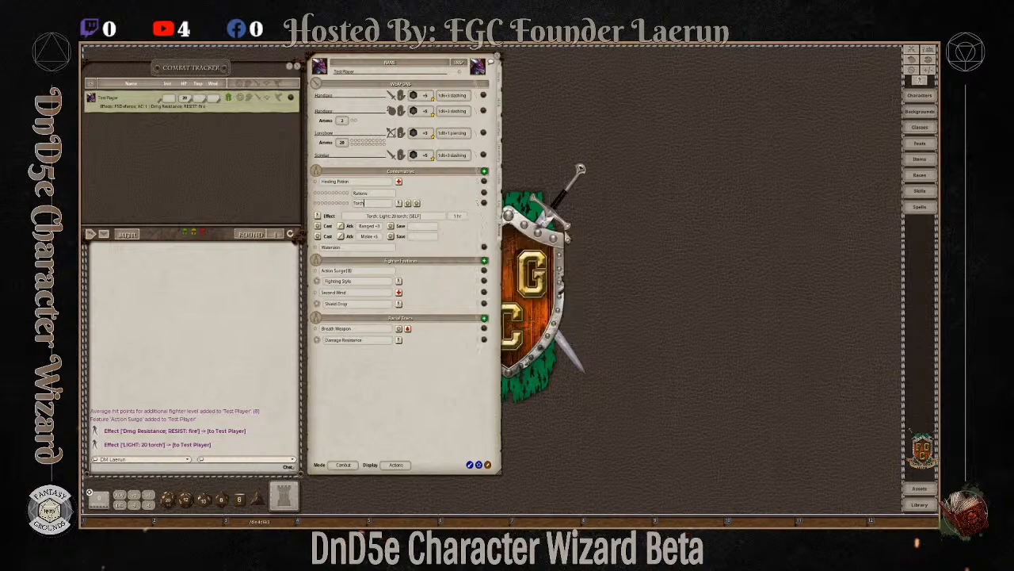
{"action": "left_click", "coordinate": [484, 220]}
{"action": "left_click", "coordinate": [656, 108]}
{"action": "right_click", "coordinate": [374, 203]}
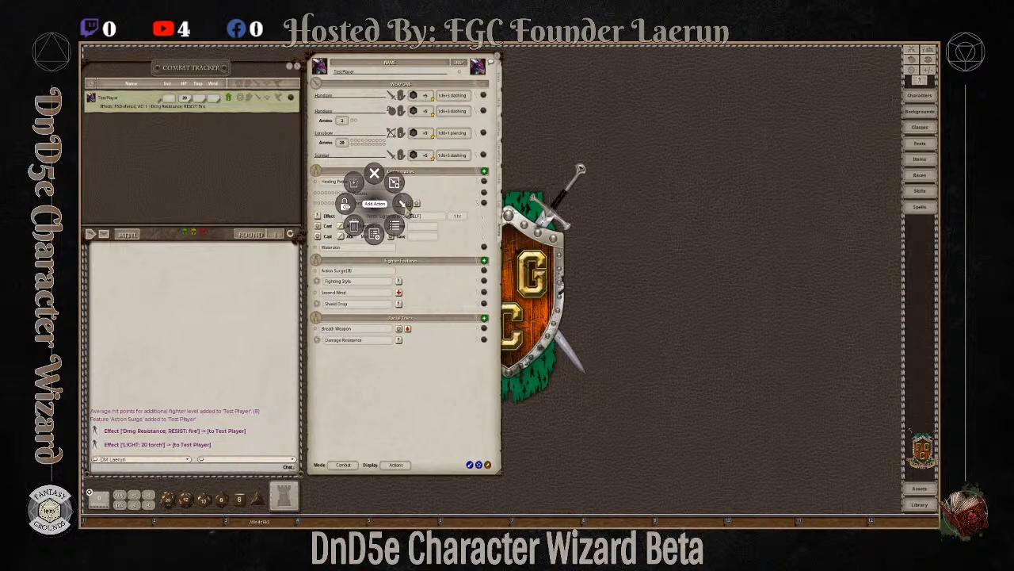
{"action": "left_click", "coordinate": [405, 206]}
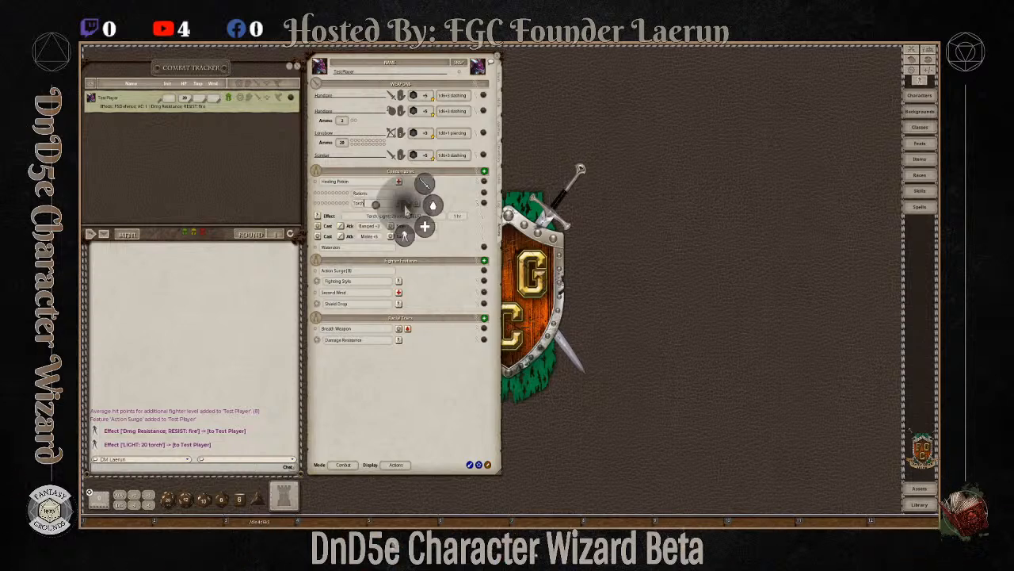
{"action": "left_click", "coordinate": [432, 234]}
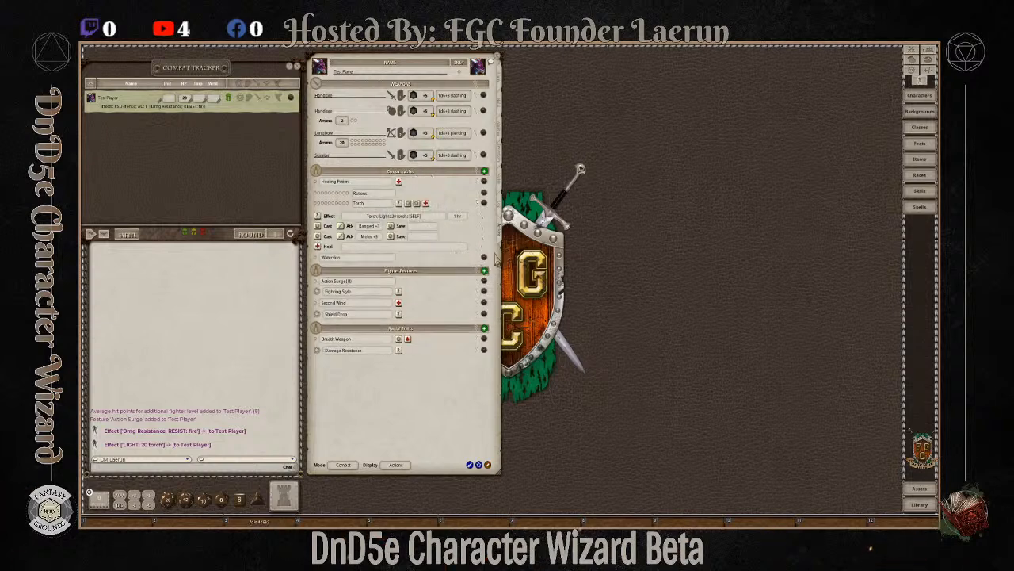
{"action": "left_click", "coordinate": [485, 251]}
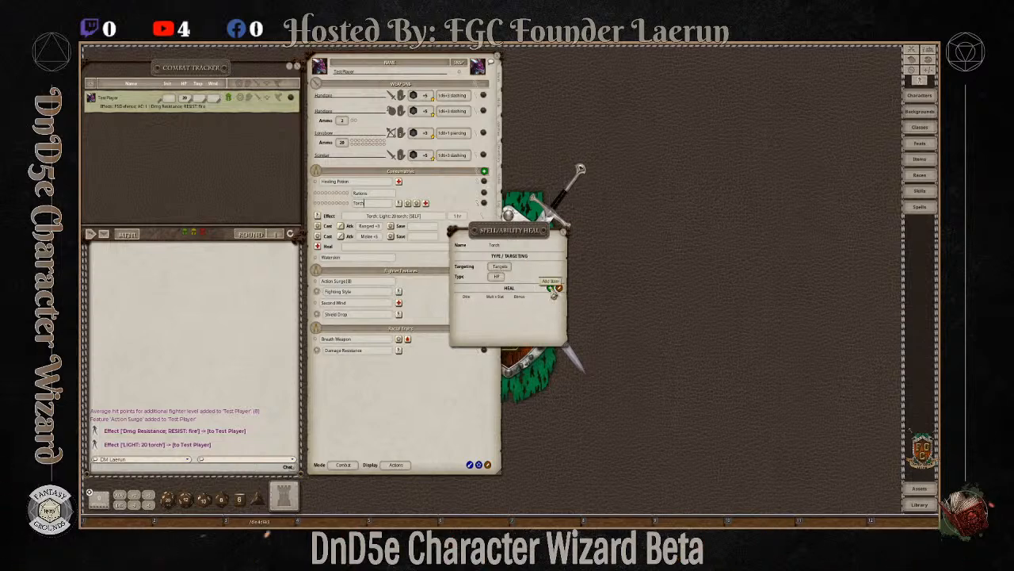
{"action": "left_click", "coordinate": [566, 234]}
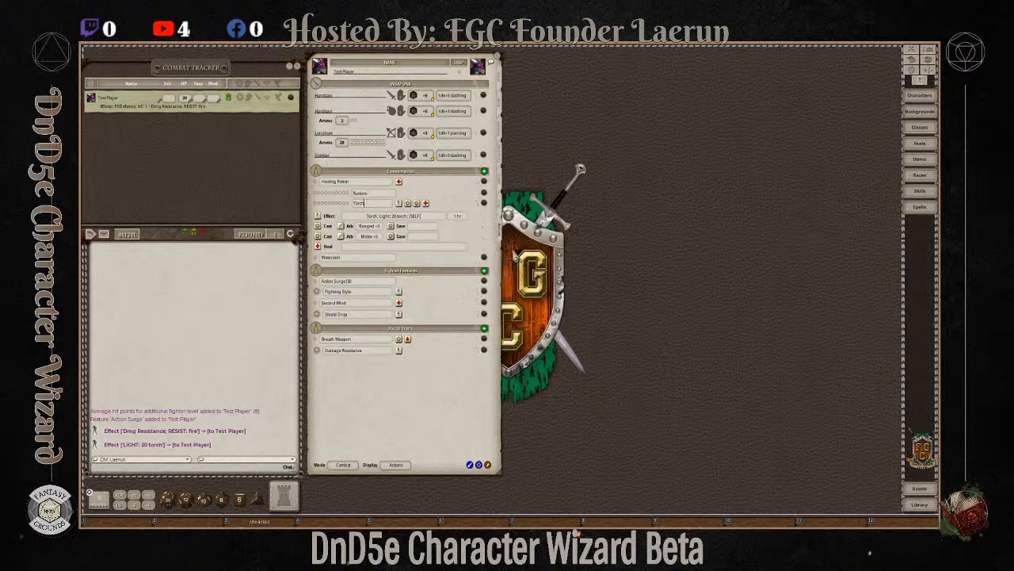
{"action": "right_click", "coordinate": [441, 246]}
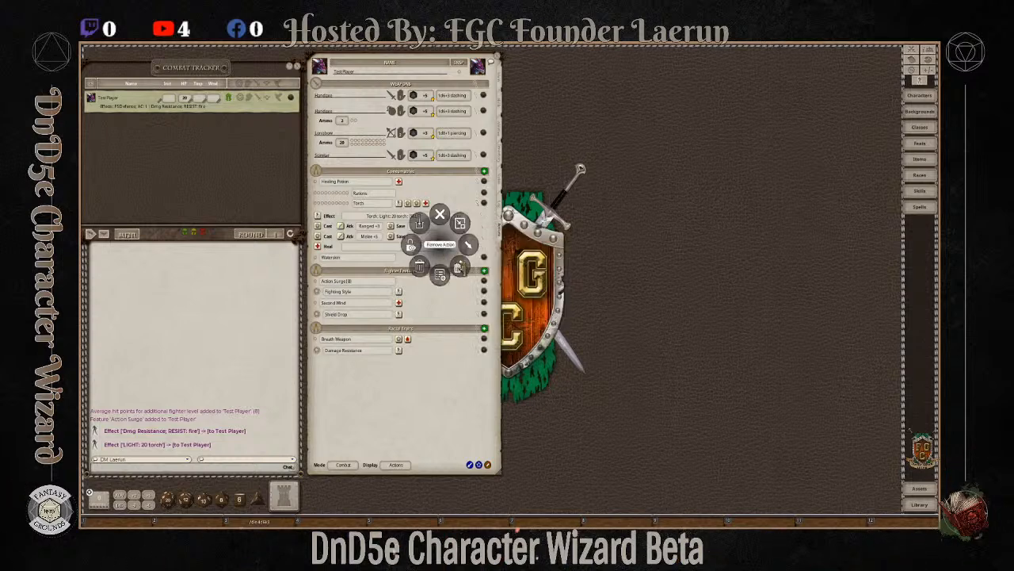
{"action": "left_click", "coordinate": [461, 269]}
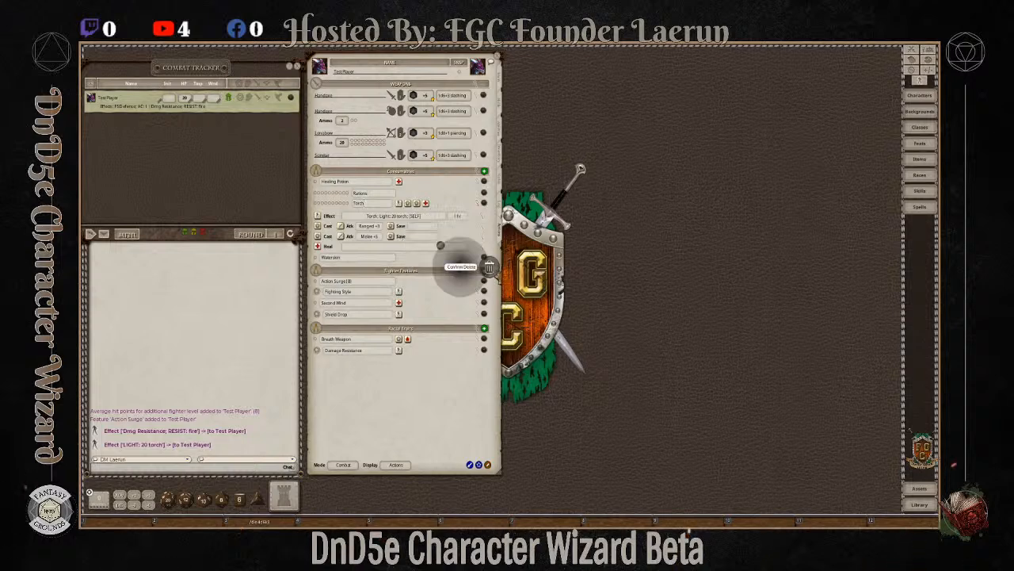
{"action": "left_click", "coordinate": [499, 279]}
Add a damage action to the Torch power with a bonus of 1 and damage type fire.
{"action": "right_click", "coordinate": [373, 218]}
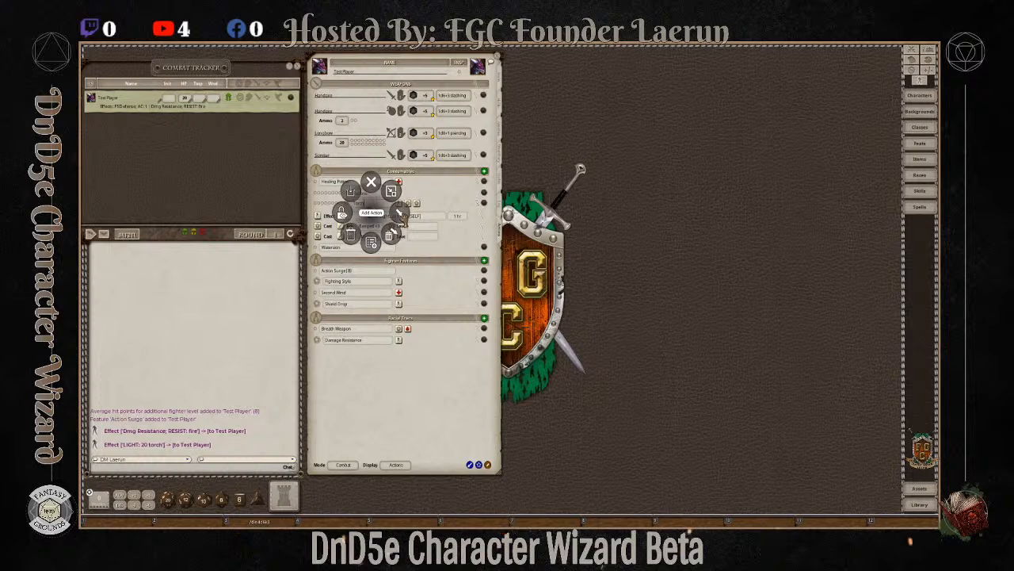
{"action": "left_click", "coordinate": [398, 215]}
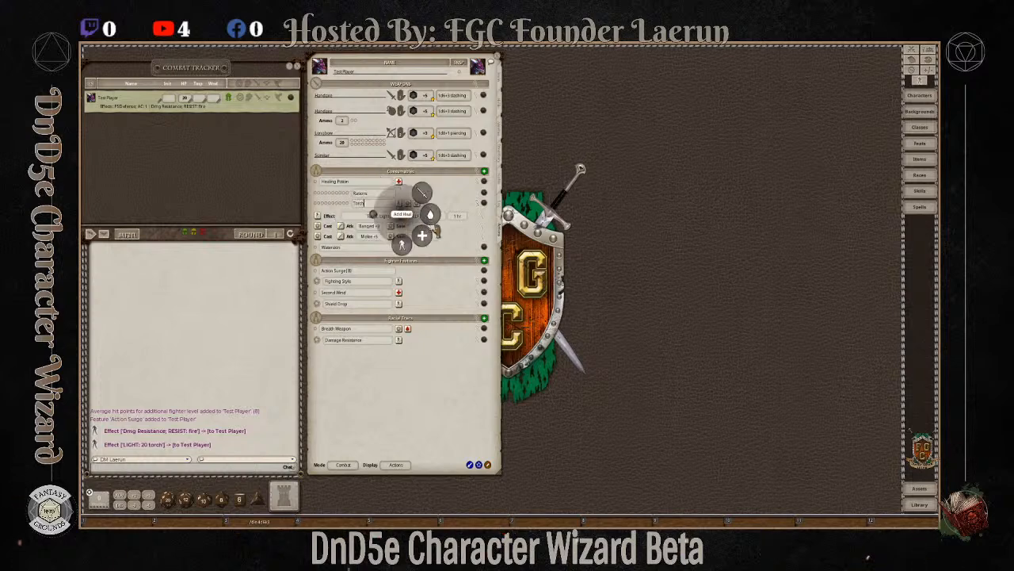
{"action": "left_click", "coordinate": [430, 215]}
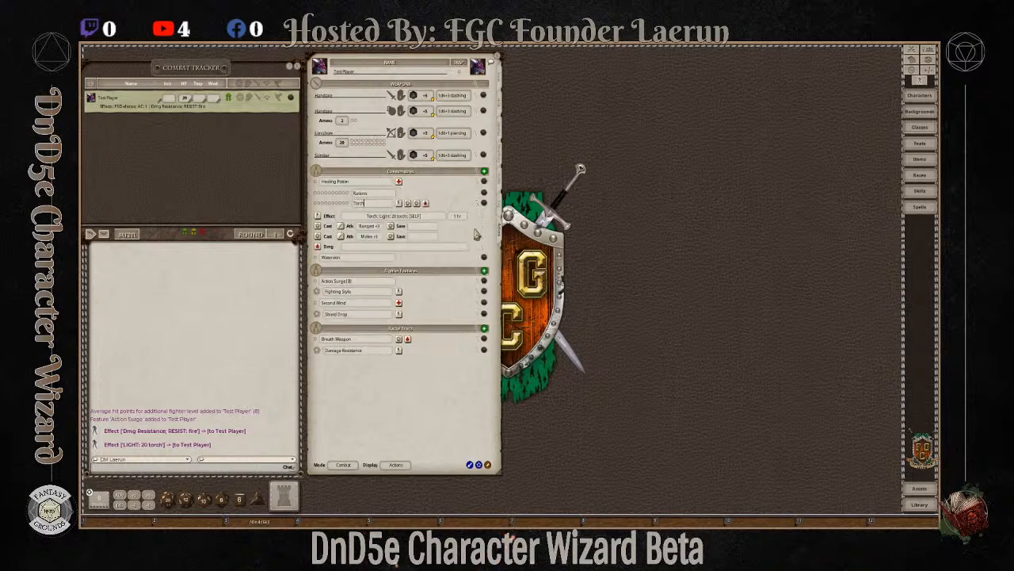
{"action": "left_click", "coordinate": [486, 251]}
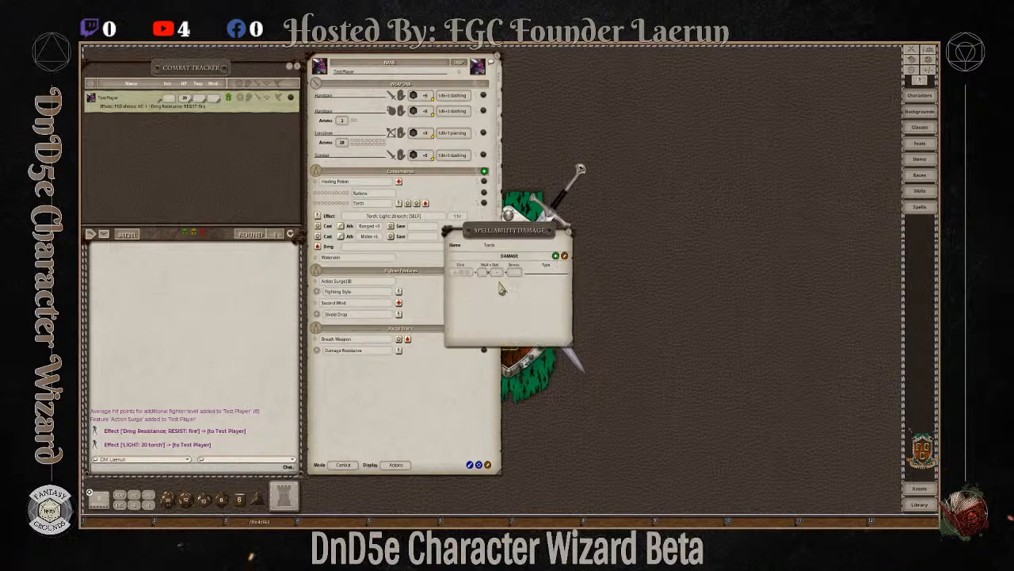
{"action": "left_click", "coordinate": [516, 273]}
{"action": "type", "text": "1"}
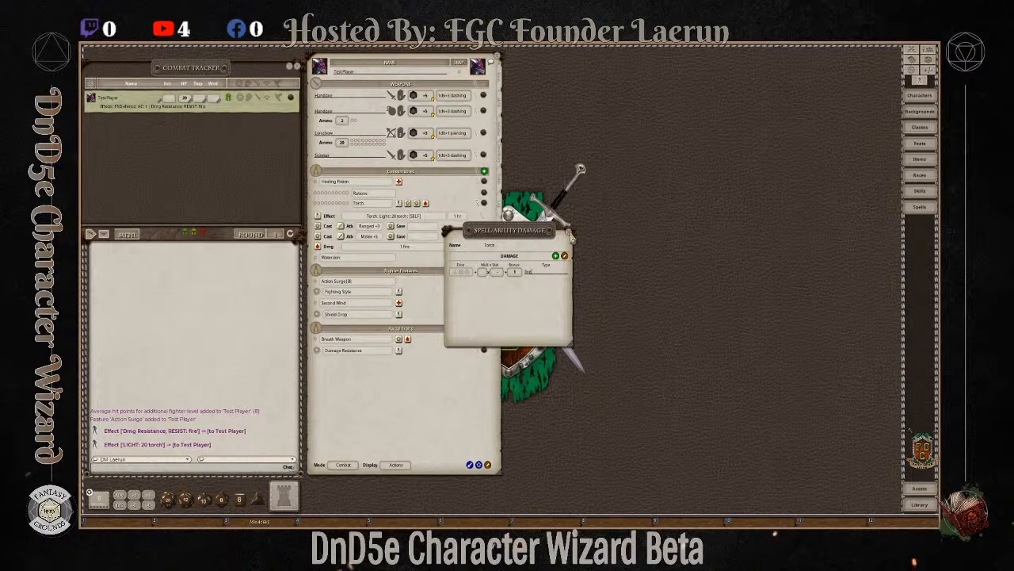
{"action": "left_click", "coordinate": [572, 235]}
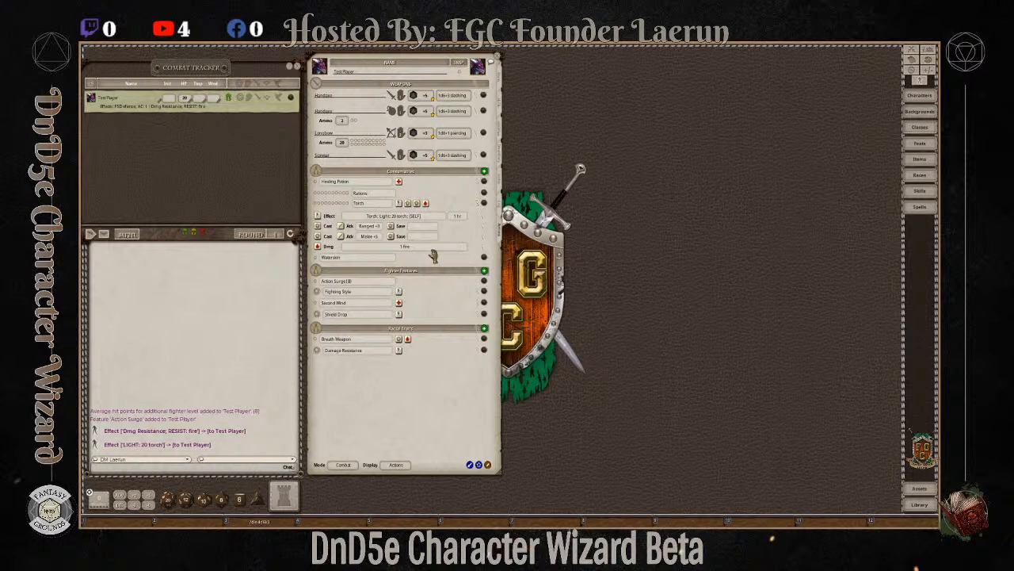
Add a second damage action to the Torch power with a damage entry of 1d4 bludgeoning.
{"action": "right_click", "coordinate": [411, 219]}
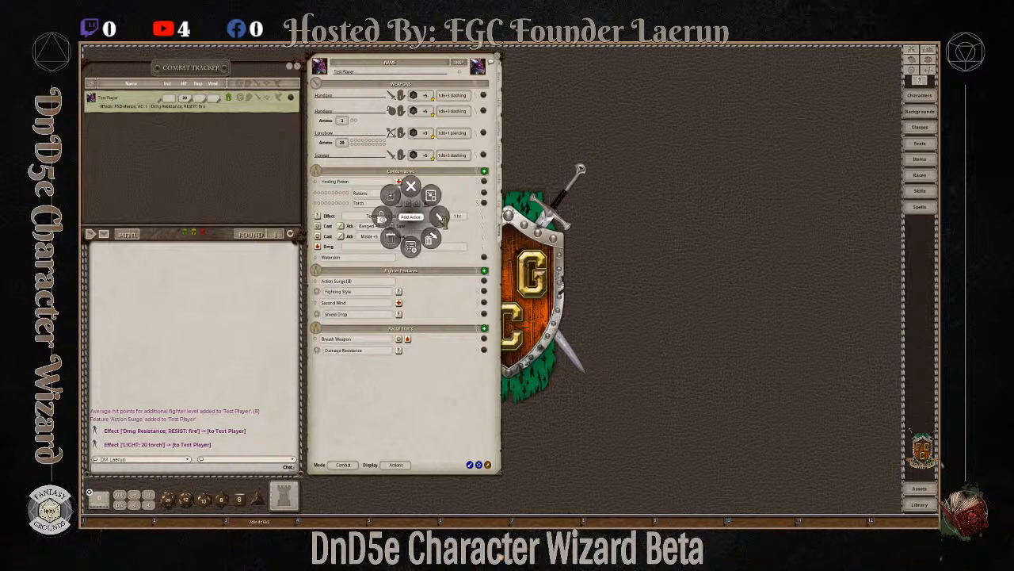
{"action": "left_click", "coordinate": [439, 217]}
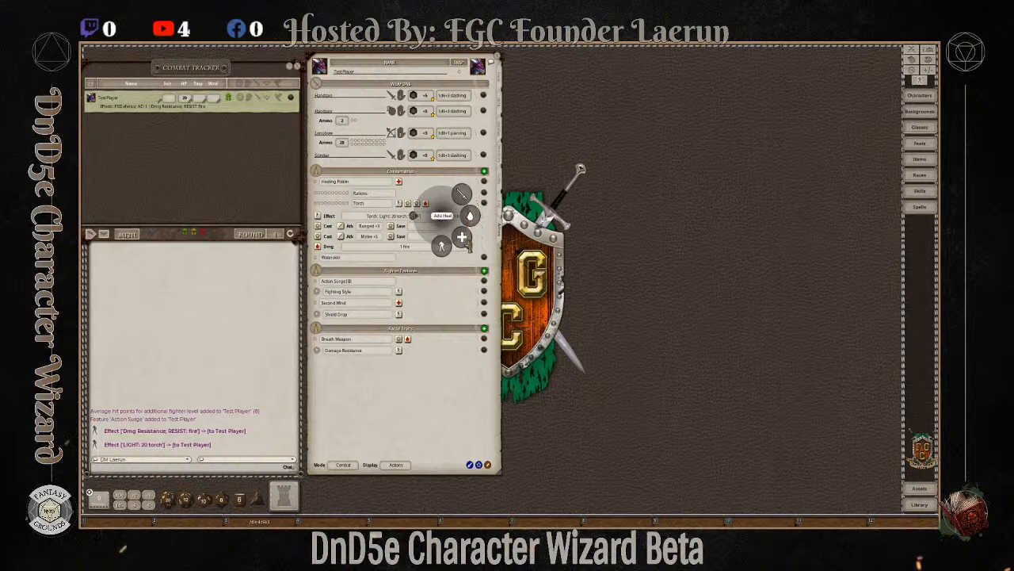
{"action": "left_click", "coordinate": [473, 222]}
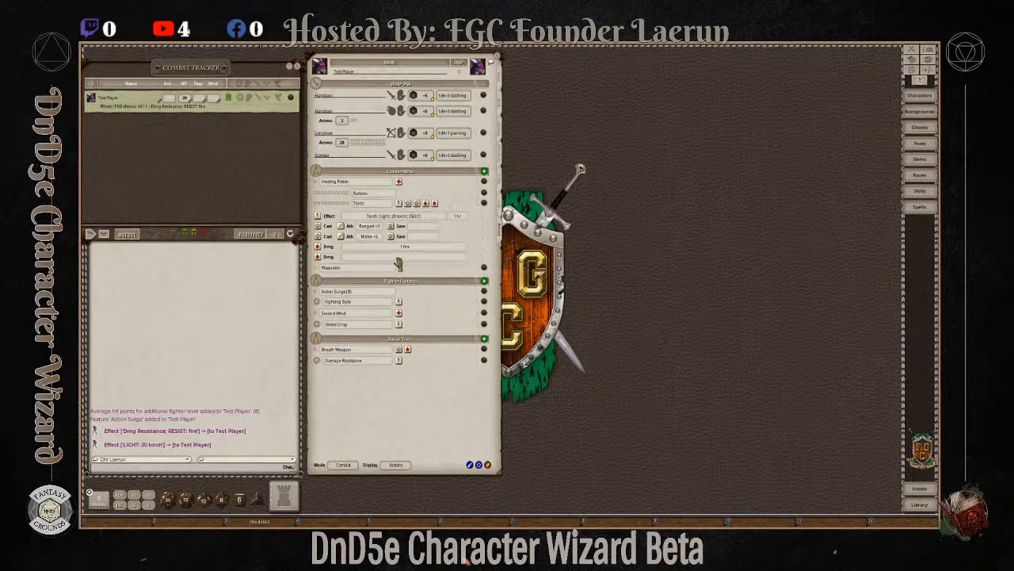
{"action": "left_click", "coordinate": [483, 258]}
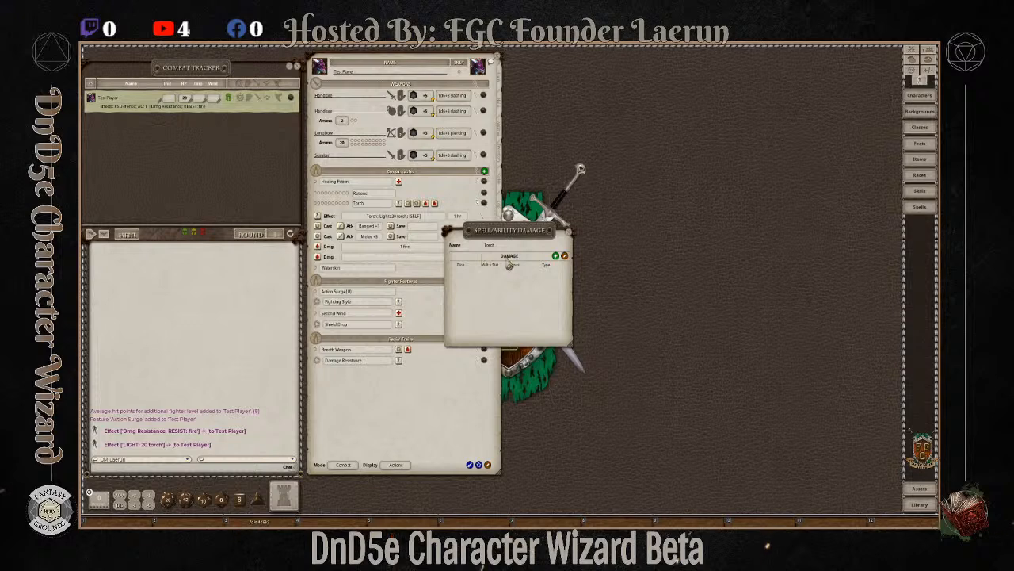
{"action": "left_click", "coordinate": [555, 256]}
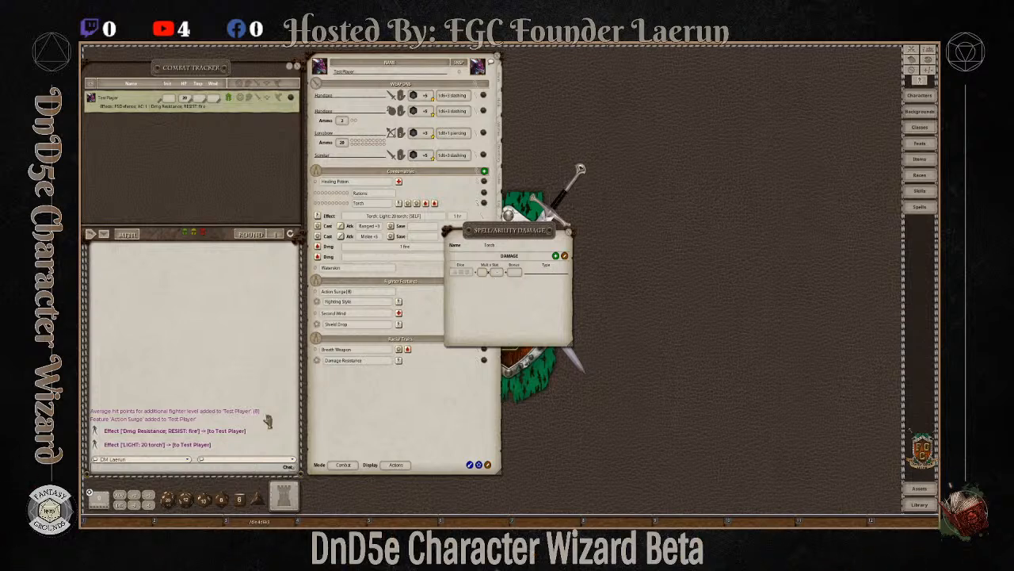
{"action": "left_click_drag", "start_coordinate": [259, 500], "coordinate": [463, 272]}
{"action": "type", "text": "udgeoning"}
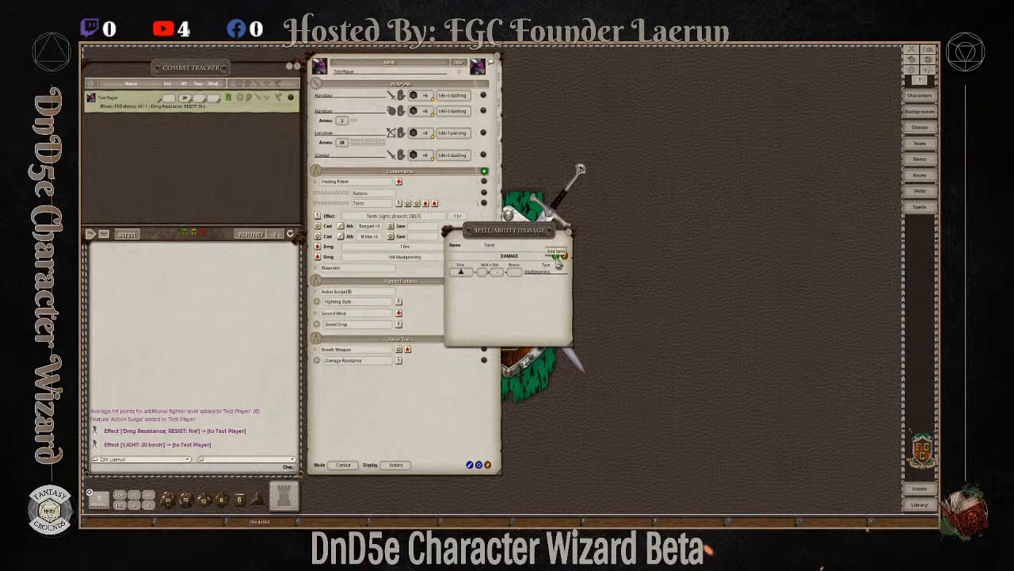
Add another entry to the Torch's bludgeoning damage action with a bonus of 1 and type fire, and close its details.
{"action": "left_click", "coordinate": [555, 255]}
{"action": "left_click", "coordinate": [516, 284]}
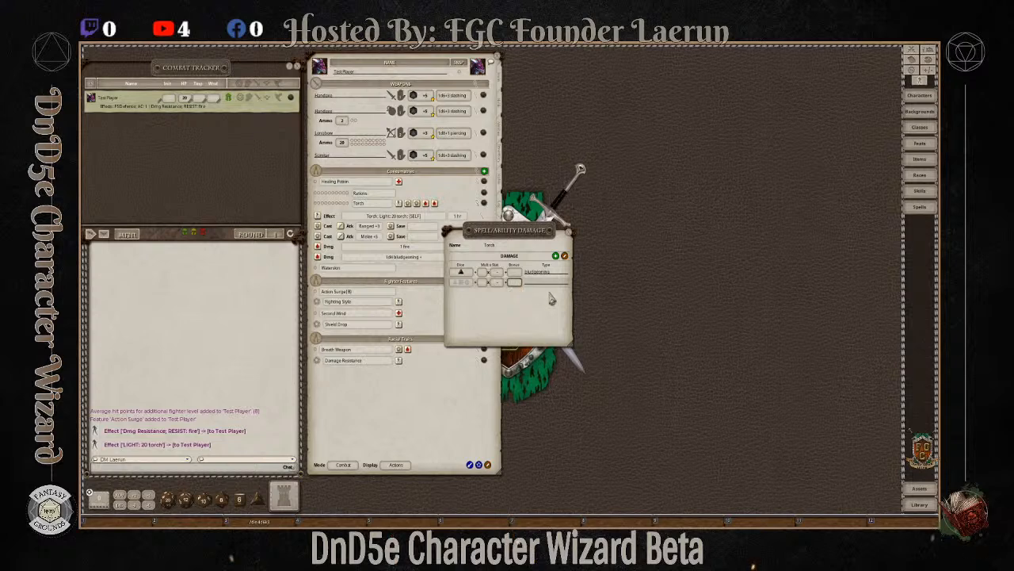
{"action": "type", "text": "1"}
{"action": "left_click", "coordinate": [544, 283]}
{"action": "type", "text": "fire"}
{"action": "left_click", "coordinate": [574, 239]}
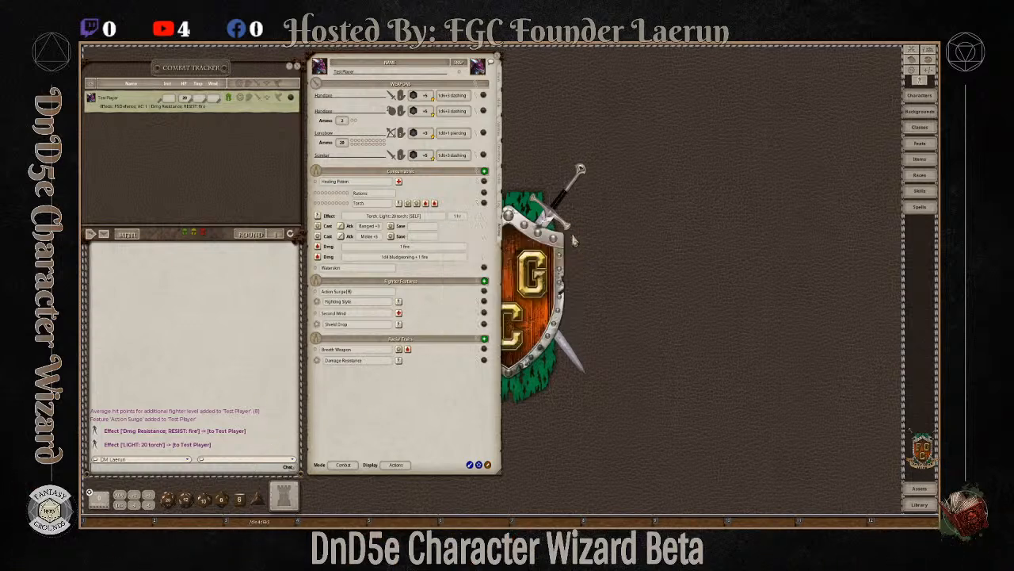
Apply the Torch power's light effect to Test Player and check it in the combat tracker's effects list.
{"action": "left_click", "coordinate": [485, 222]}
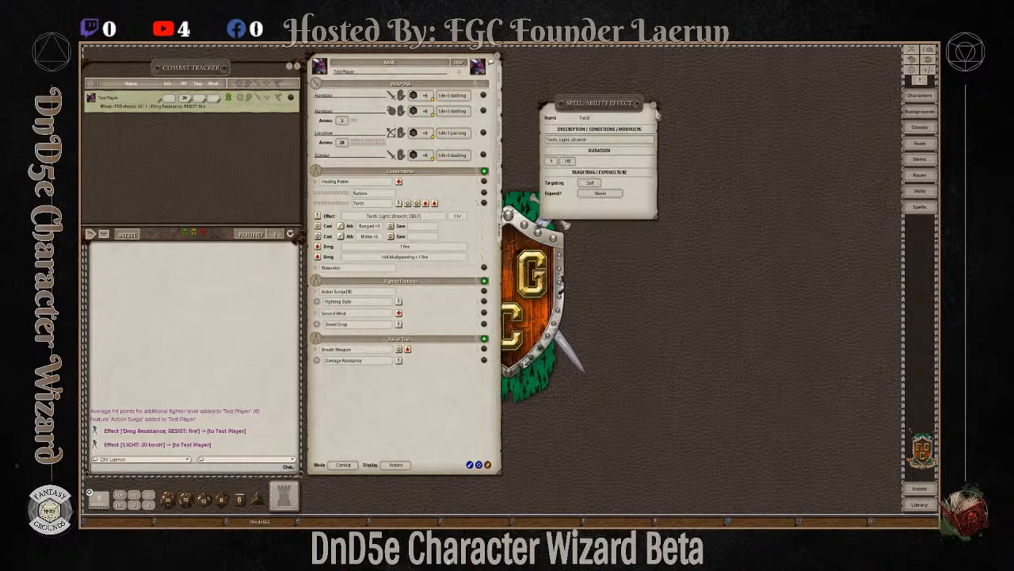
{"action": "left_click", "coordinate": [654, 106]}
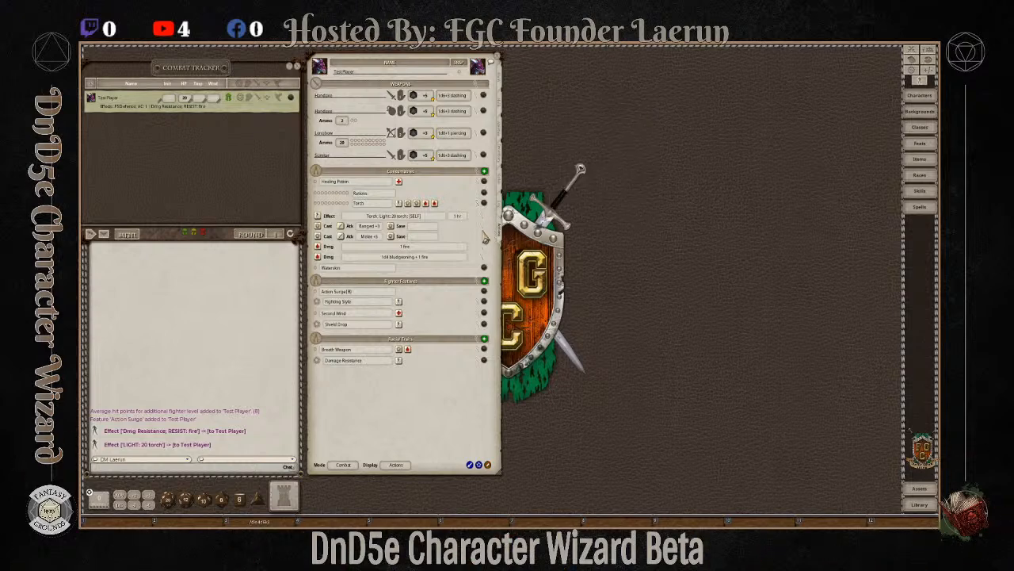
{"action": "left_click", "coordinate": [481, 204]}
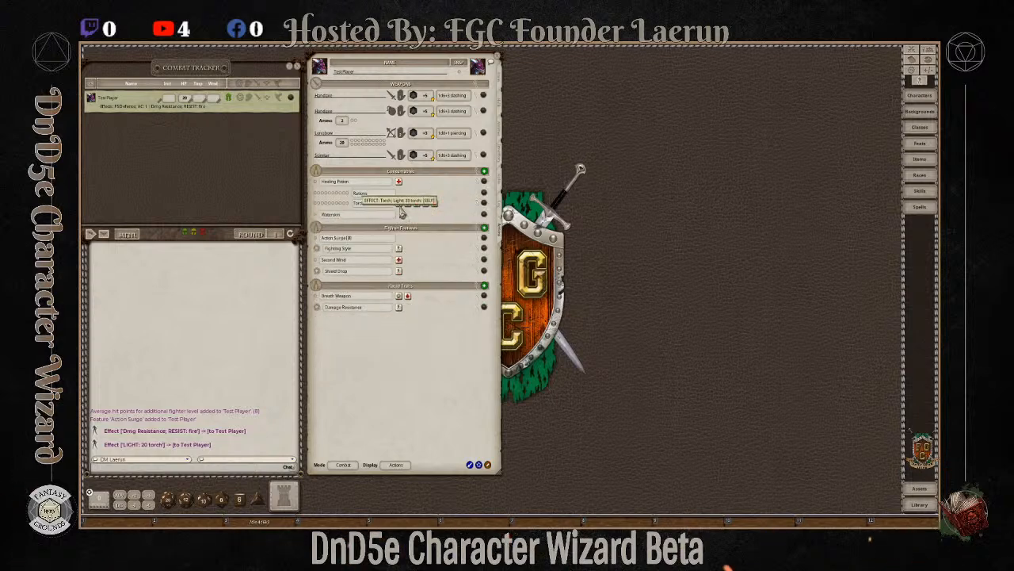
{"action": "left_click", "coordinate": [402, 209]}
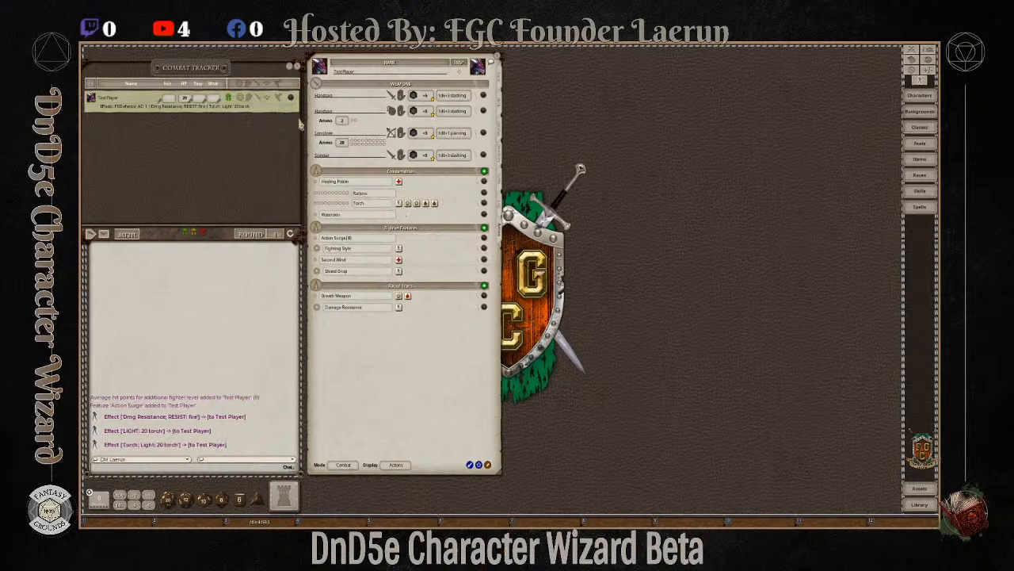
{"action": "left_click", "coordinate": [482, 204]}
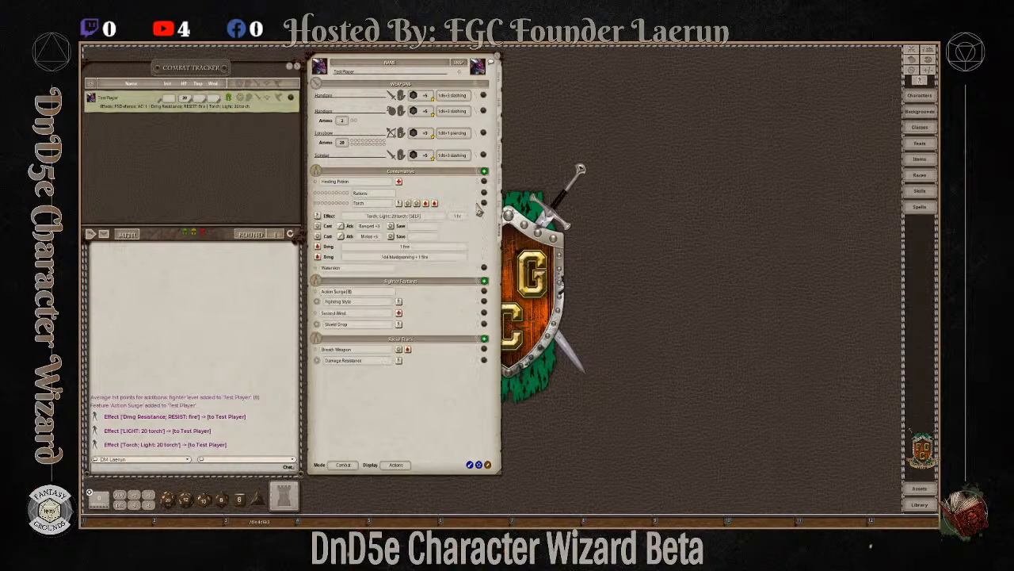
{"action": "left_click", "coordinate": [481, 206]}
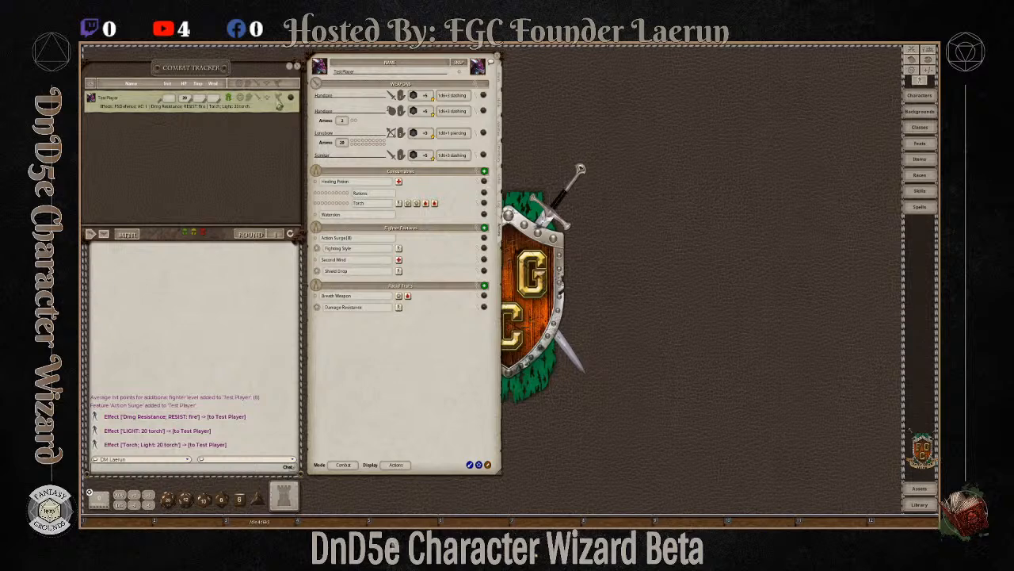
{"action": "left_click", "coordinate": [278, 102]}
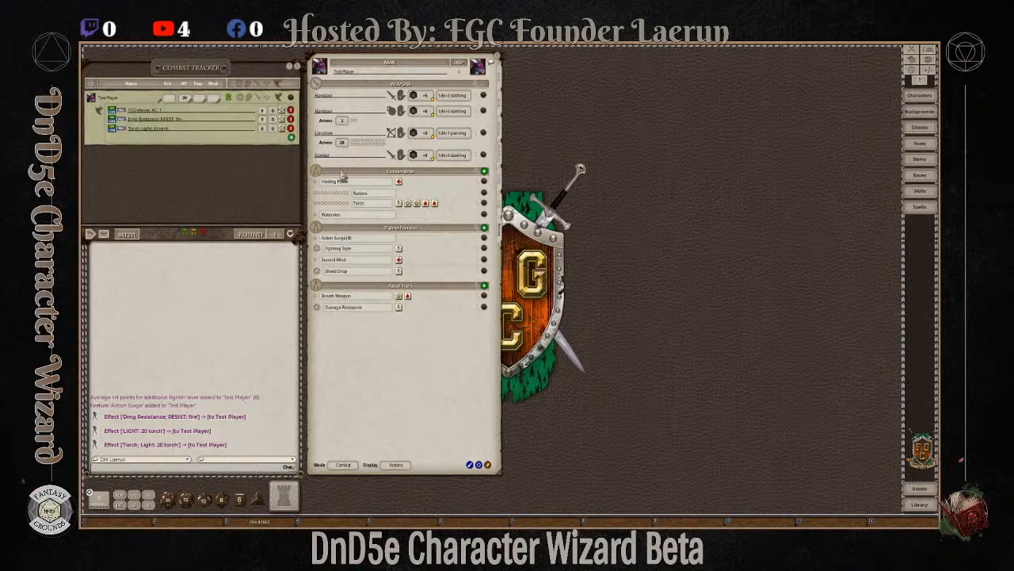
{"action": "left_click", "coordinate": [279, 105]}
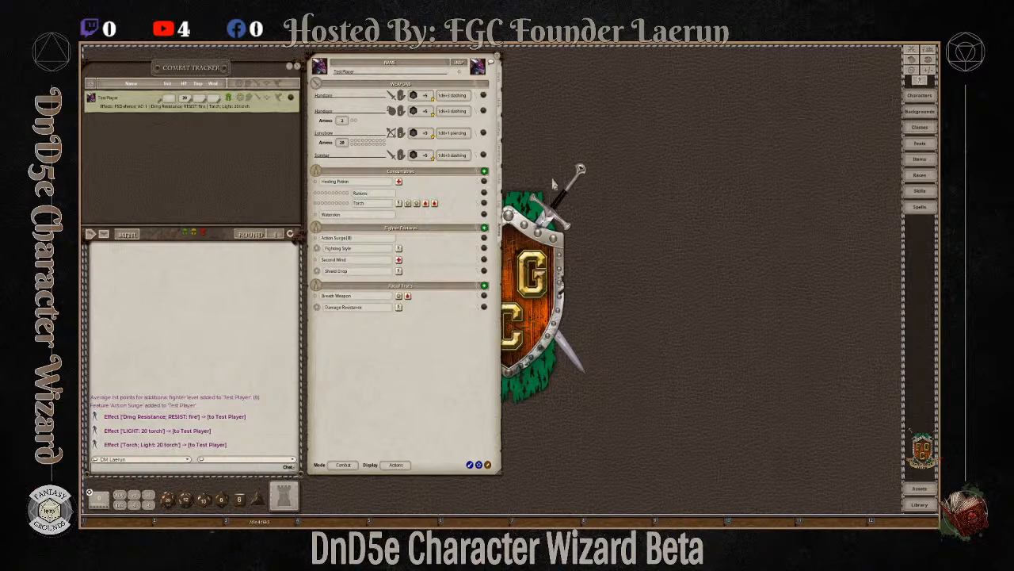
Set the duration of the Torch power's light effect to 600 rounds and collapse the power's actions.
{"action": "left_click", "coordinate": [481, 206]}
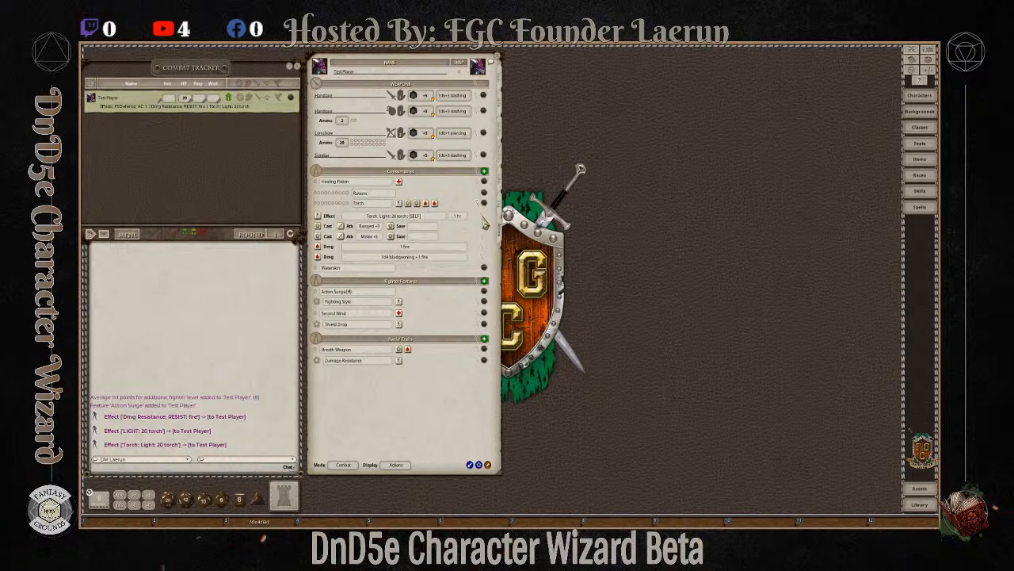
{"action": "left_click", "coordinate": [482, 215]}
{"action": "left_click", "coordinate": [552, 161]}
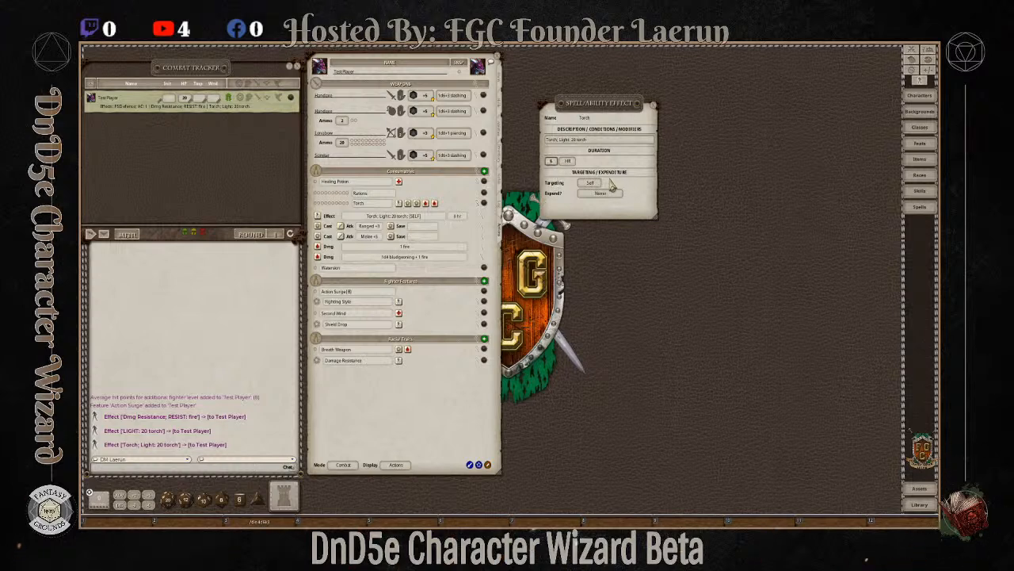
{"action": "type", "text": "00"}
{"action": "left_click", "coordinate": [567, 161]}
{"action": "left_click", "coordinate": [567, 161]}
{"action": "left_click", "coordinate": [653, 108]}
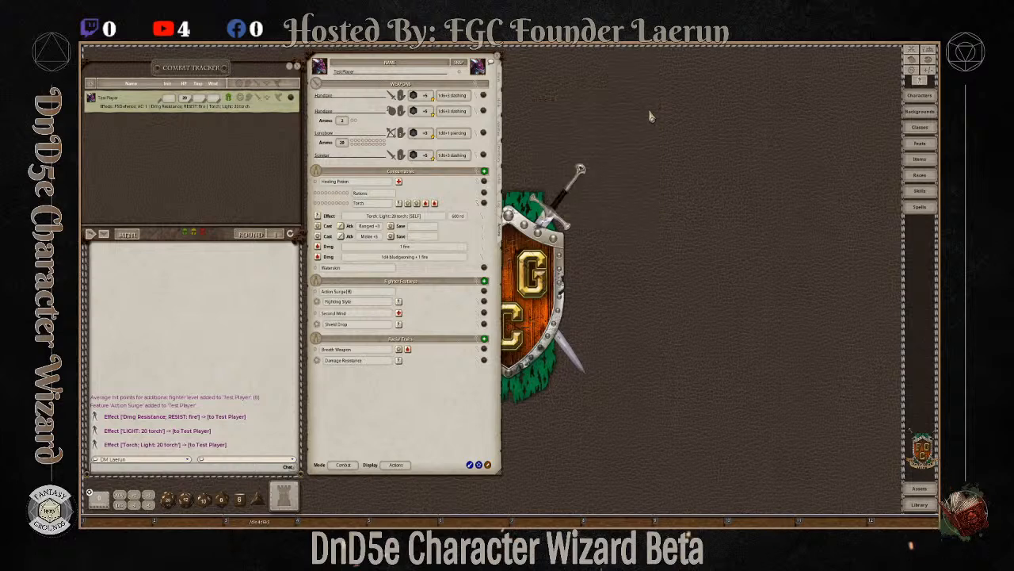
{"action": "left_click", "coordinate": [483, 204]}
Delete the Torch light effect from Test Player in the combat tracker, reapply it from the Torch power and collapse the effects list.
{"action": "left_click", "coordinate": [277, 97]}
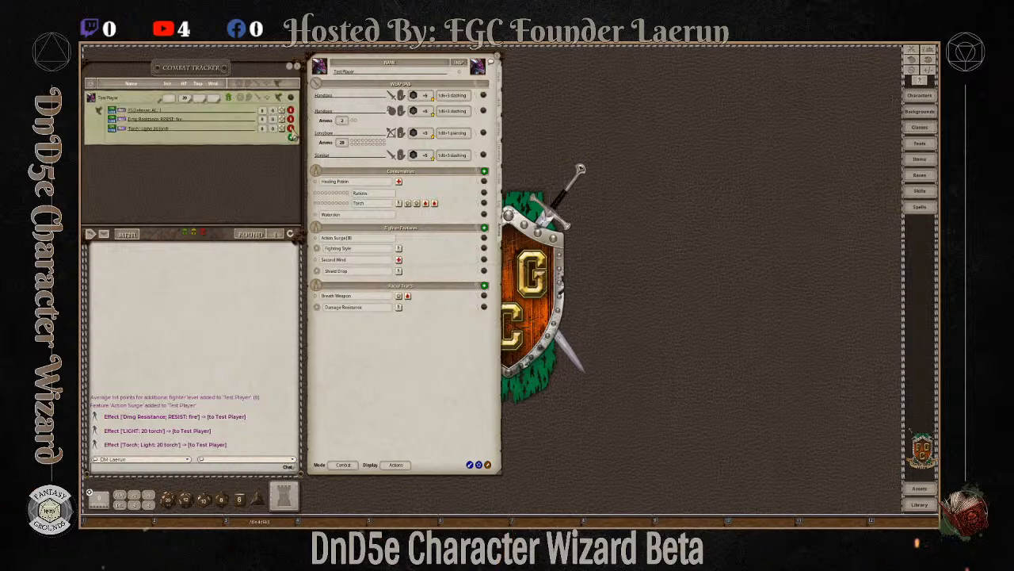
{"action": "left_click", "coordinate": [290, 128]}
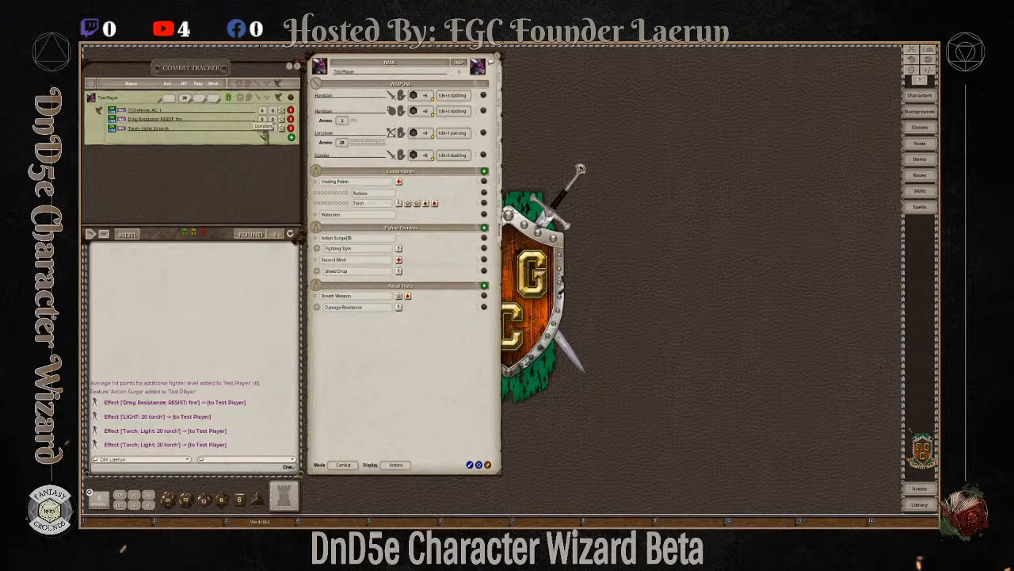
{"action": "left_click", "coordinate": [278, 98]}
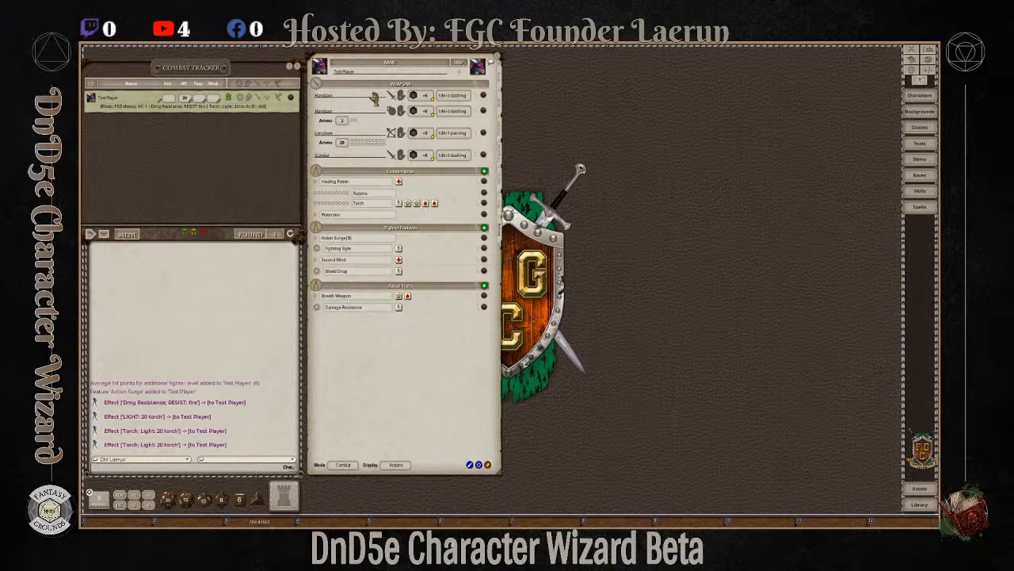
Review the character sheet's main stats, features and proficiencies, inventory, personality notes, adventure log and combat actions.
{"action": "mouse_move", "coordinate": [386, 65]}
{"action": "left_mouse_down"}
{"action": "mouse_move", "coordinate": [395, 63]}
{"action": "mouse_move", "coordinate": [388, 71]}
{"action": "left_mouse_up"}
{"action": "left_click", "coordinate": [503, 89]}
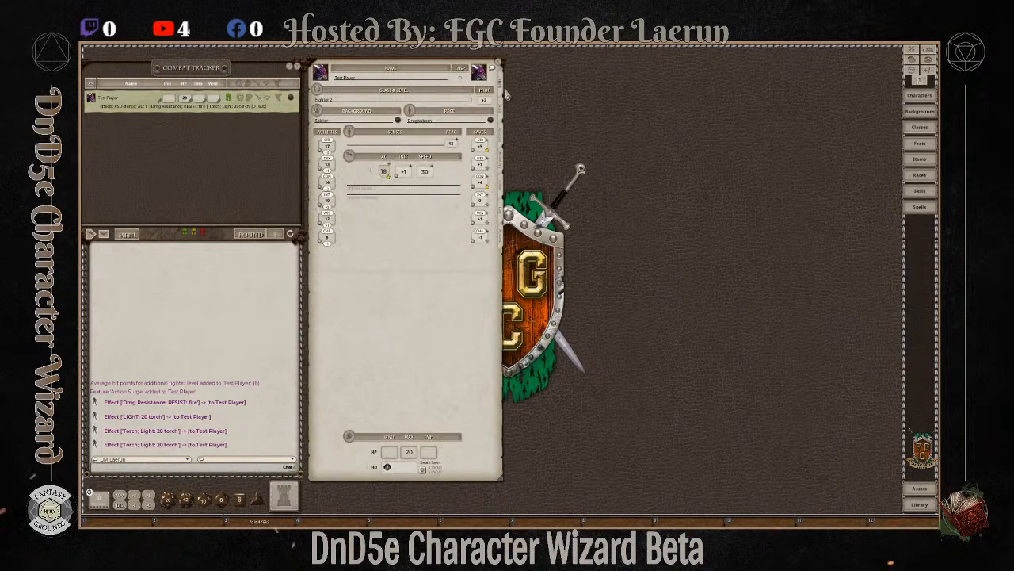
{"action": "left_click", "coordinate": [502, 246]}
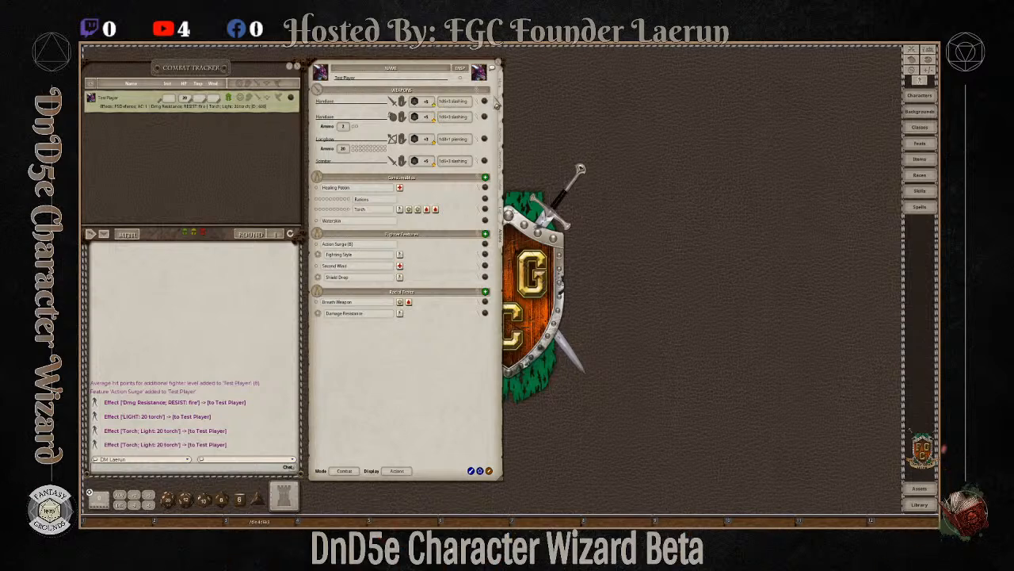
{"action": "left_click", "coordinate": [501, 86]}
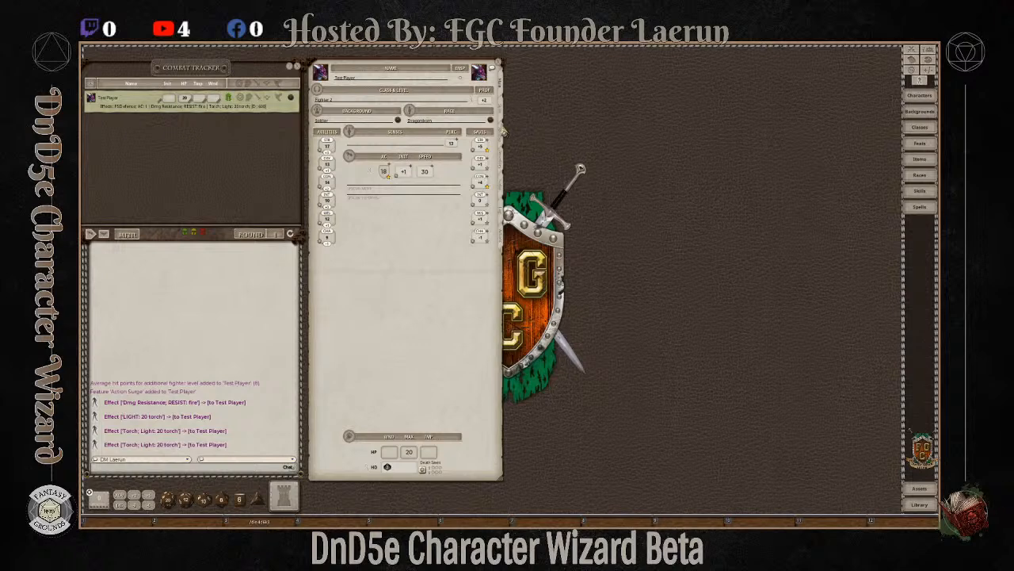
{"action": "left_click", "coordinate": [502, 118]}
{"action": "left_click", "coordinate": [505, 141]}
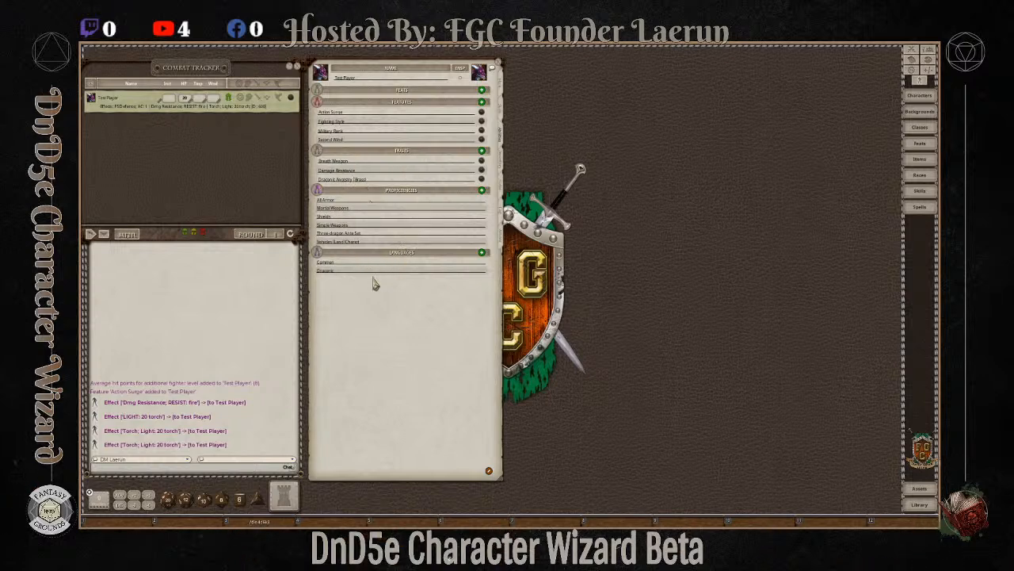
{"action": "left_click", "coordinate": [500, 162]}
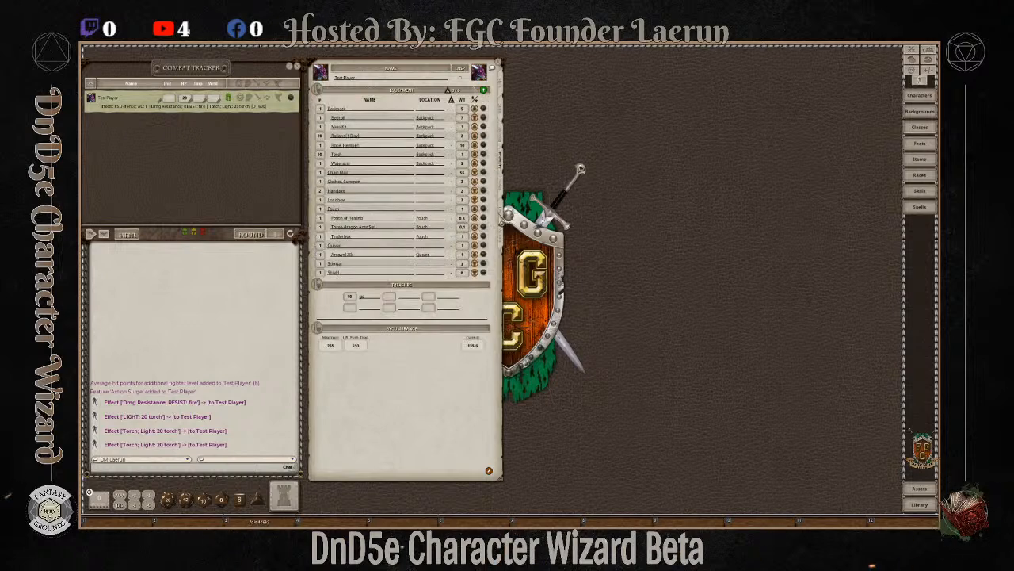
{"action": "left_click", "coordinate": [502, 195]}
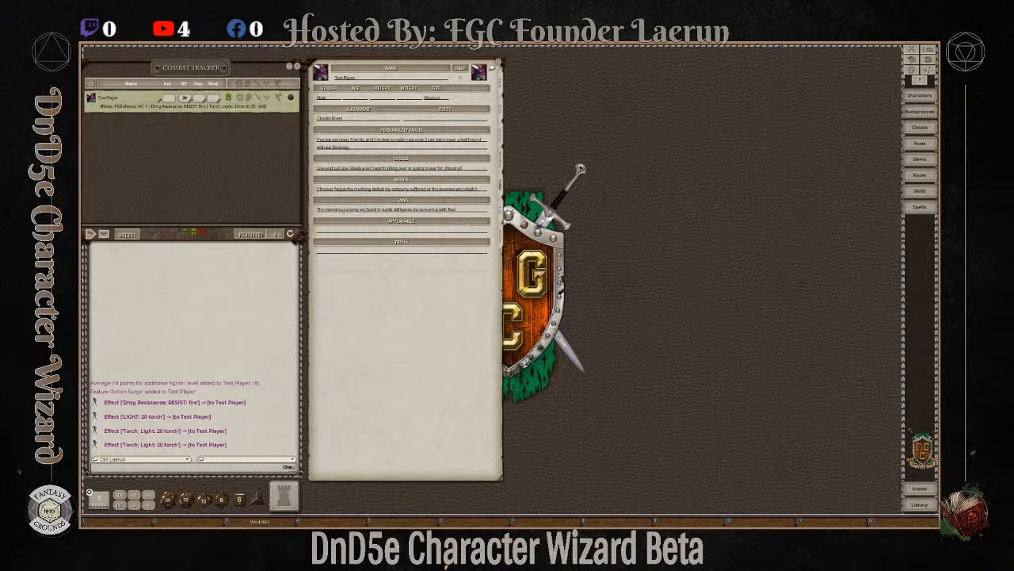
{"action": "left_click", "coordinate": [502, 213]}
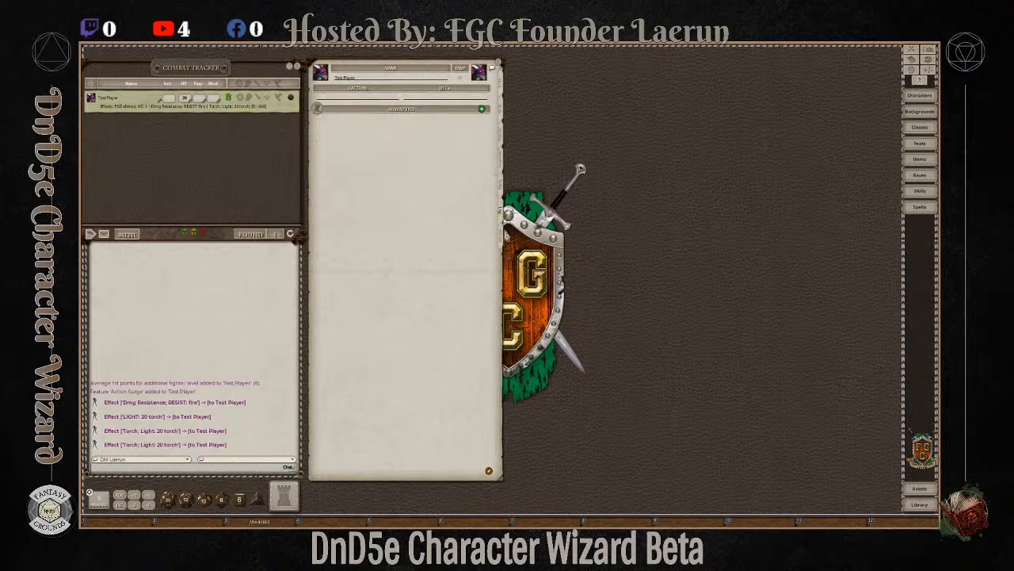
{"action": "left_click", "coordinate": [503, 247]}
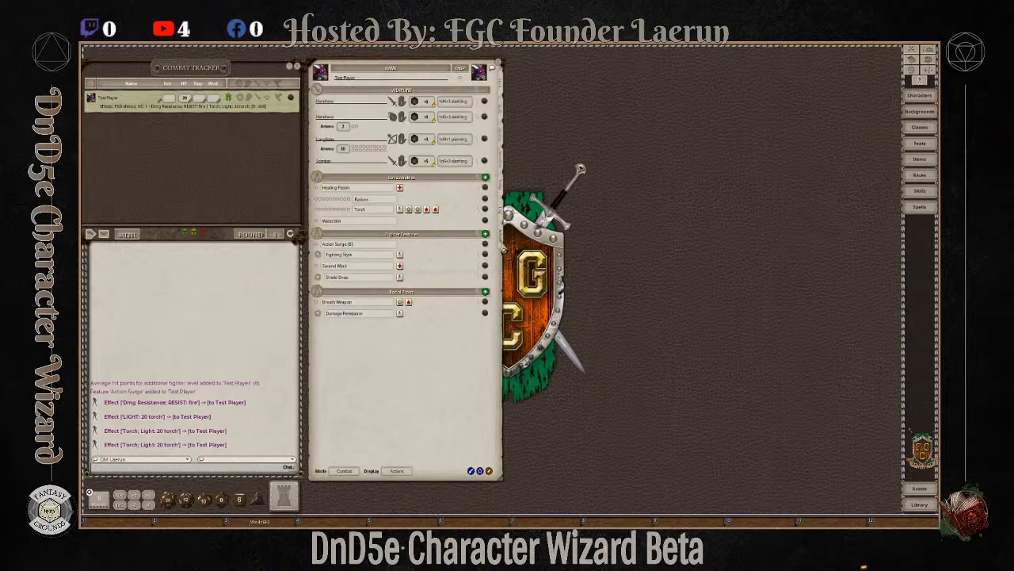